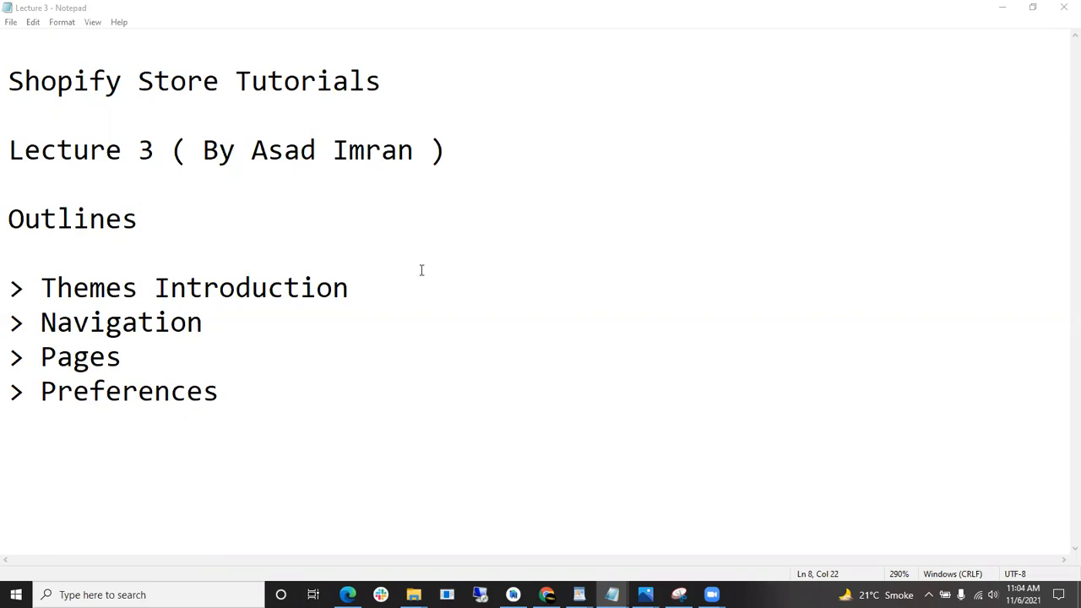
# - Highlight the lecture title and the Themes Introduction, Navigation, Pages and Preferences outline items
pyautogui.moveTo(148, 150); pyautogui.dragTo(24, 149)
pyautogui.click(208, 219)
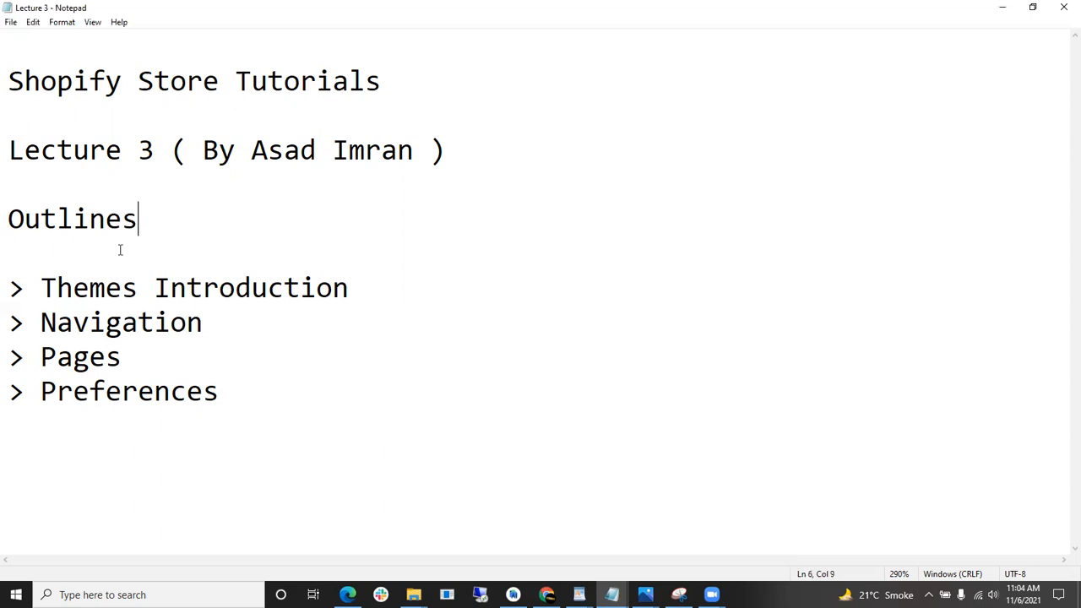
pyautogui.moveTo(7, 132); pyautogui.dragTo(122, 155)
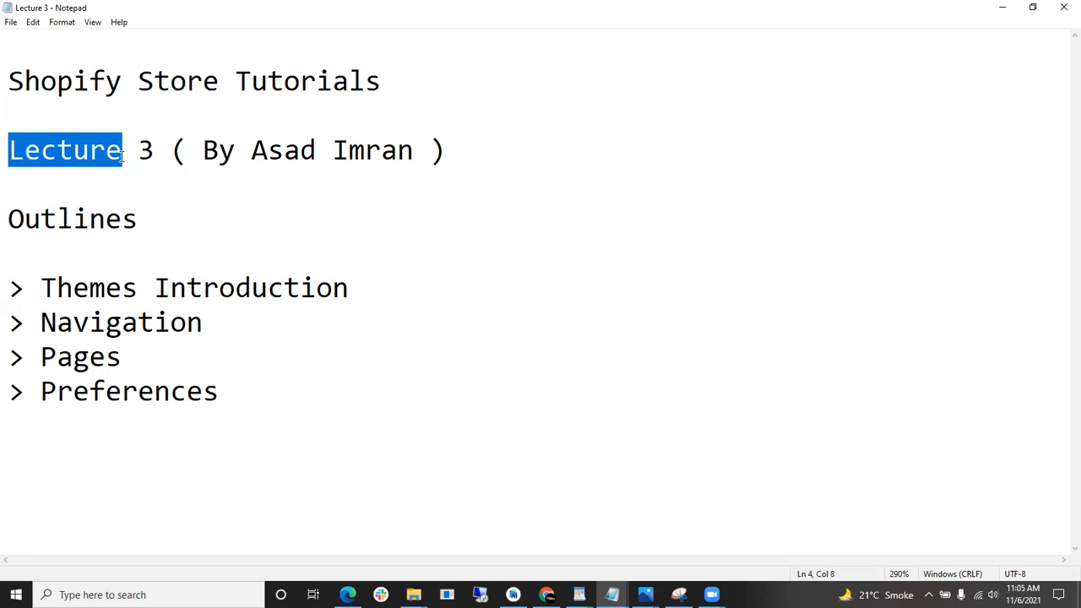
pyautogui.moveTo(12, 283); pyautogui.dragTo(345, 270)
pyautogui.moveTo(220, 323); pyautogui.dragTo(6, 319)
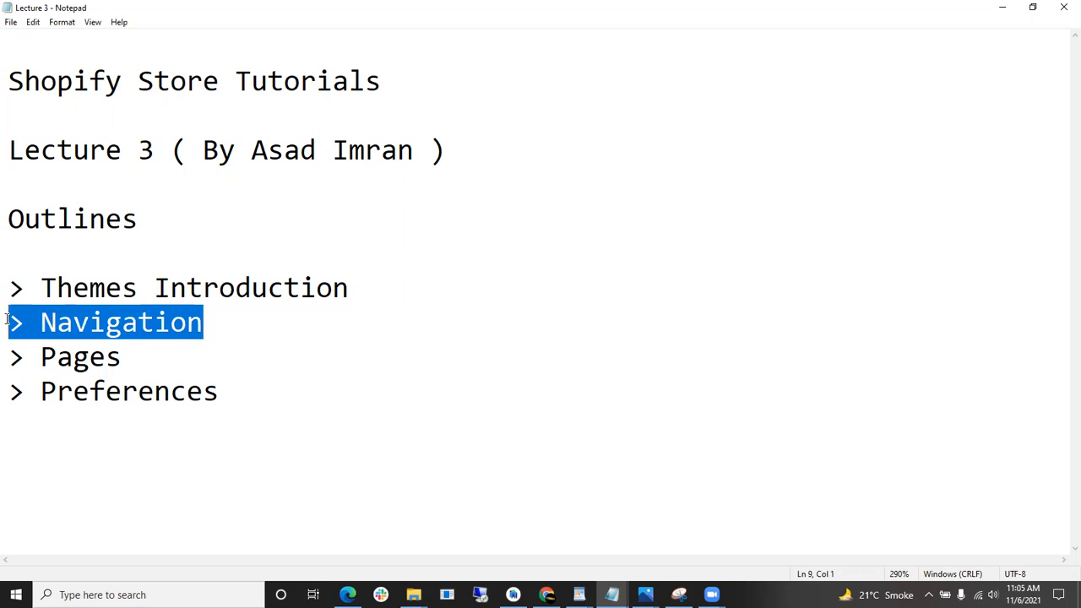
pyautogui.moveTo(127, 358); pyautogui.dragTo(8, 350)
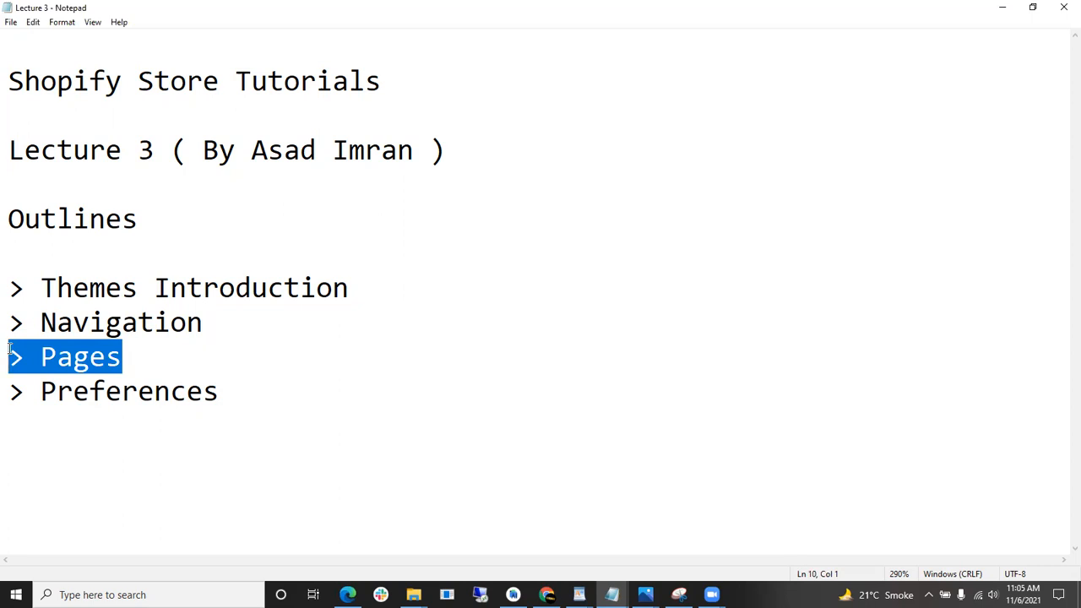
pyautogui.moveTo(218, 390); pyautogui.dragTo(43, 390)
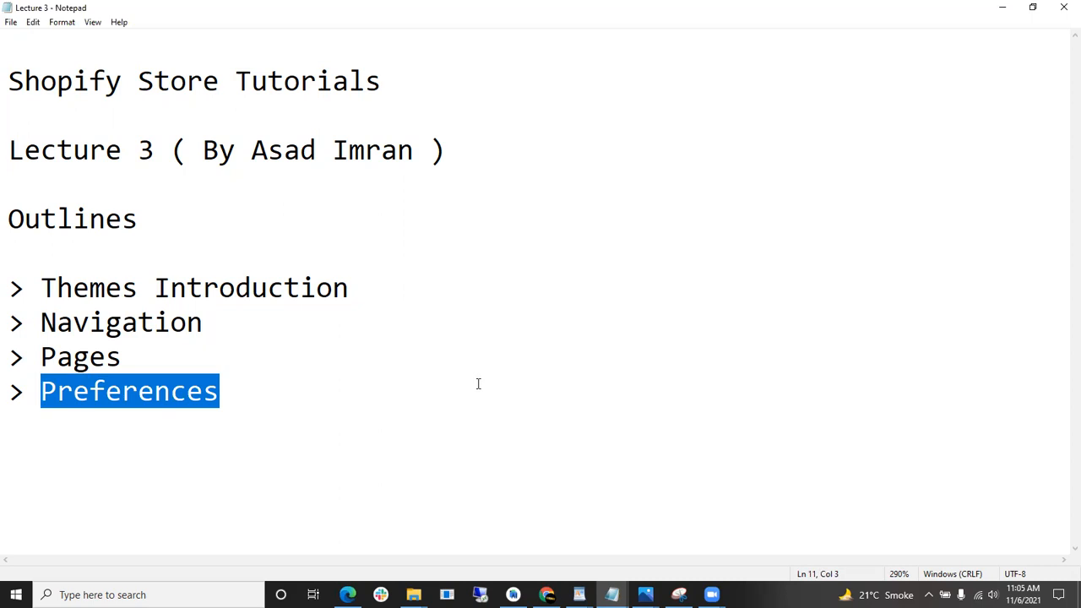
# - Start a new development store from the Shopify Partners stores list
pyautogui.moveTo(547, 595)
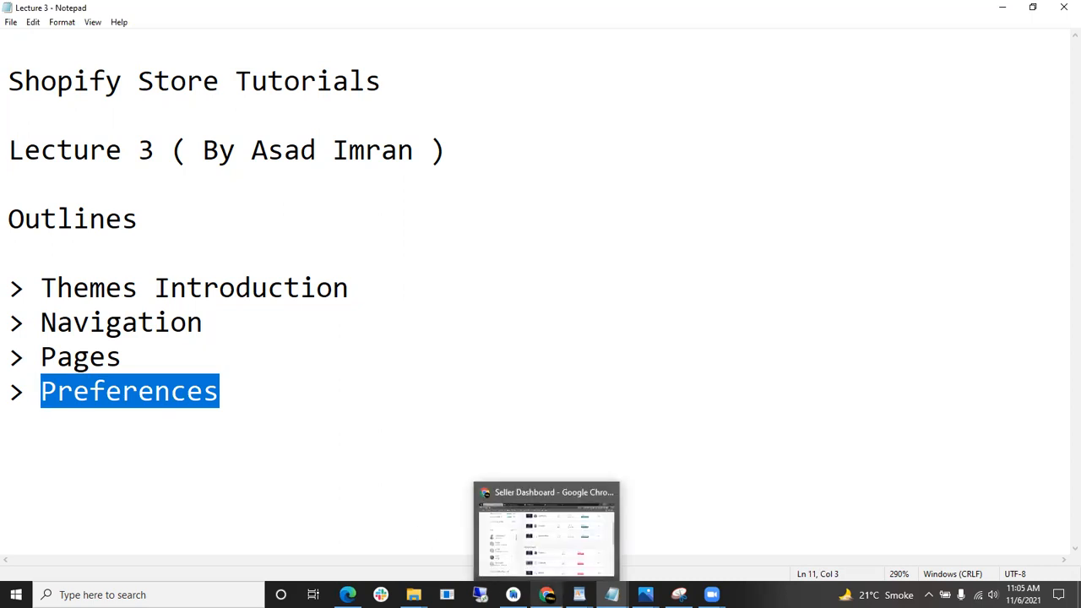
pyautogui.click(547, 564)
pyautogui.click(267, 14)
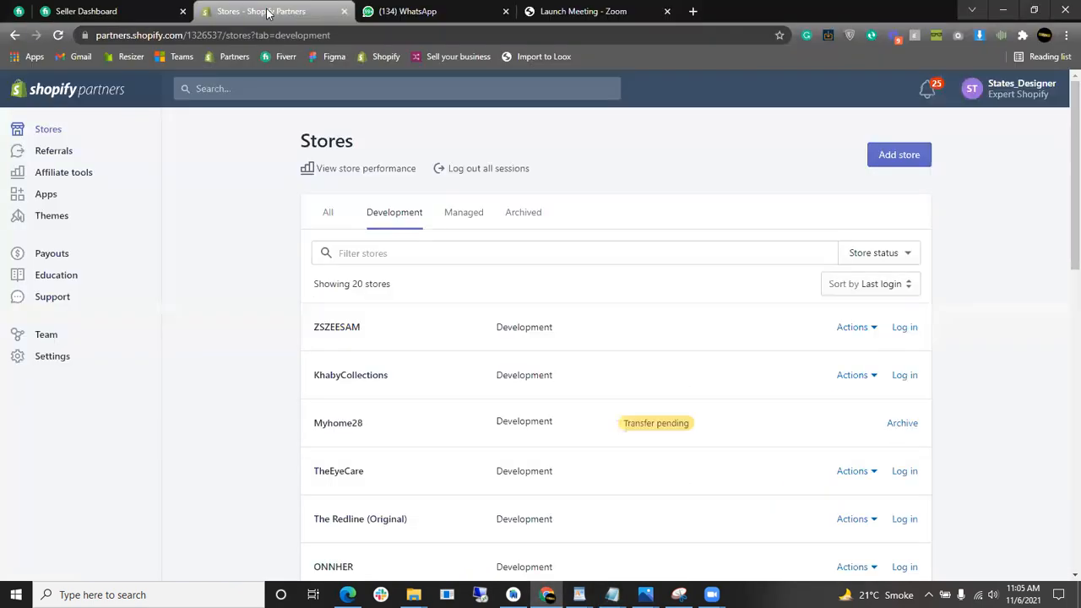
pyautogui.click(892, 159)
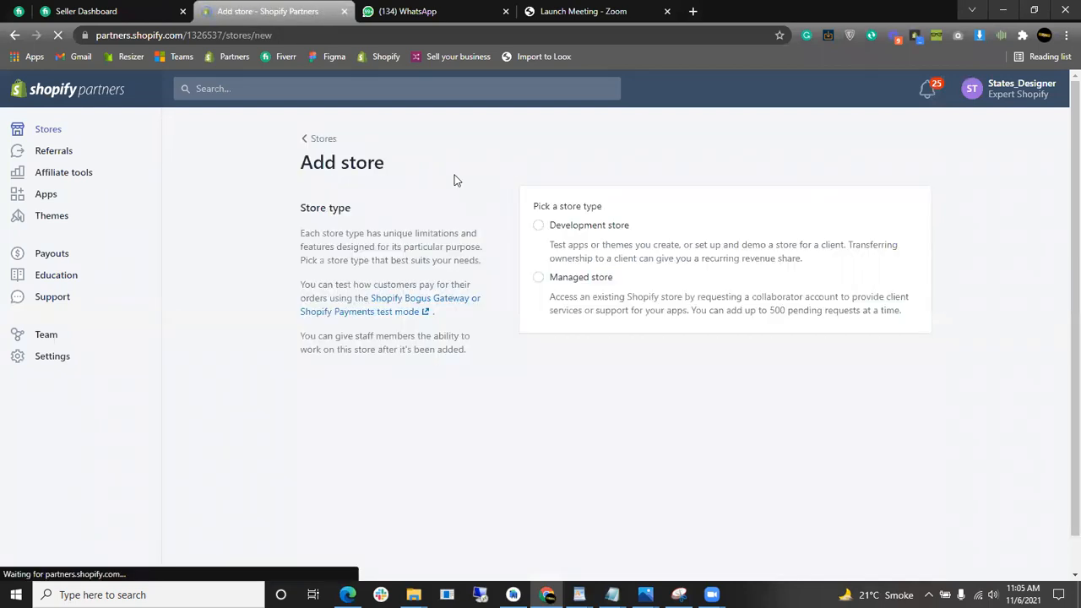
pyautogui.click(568, 228)
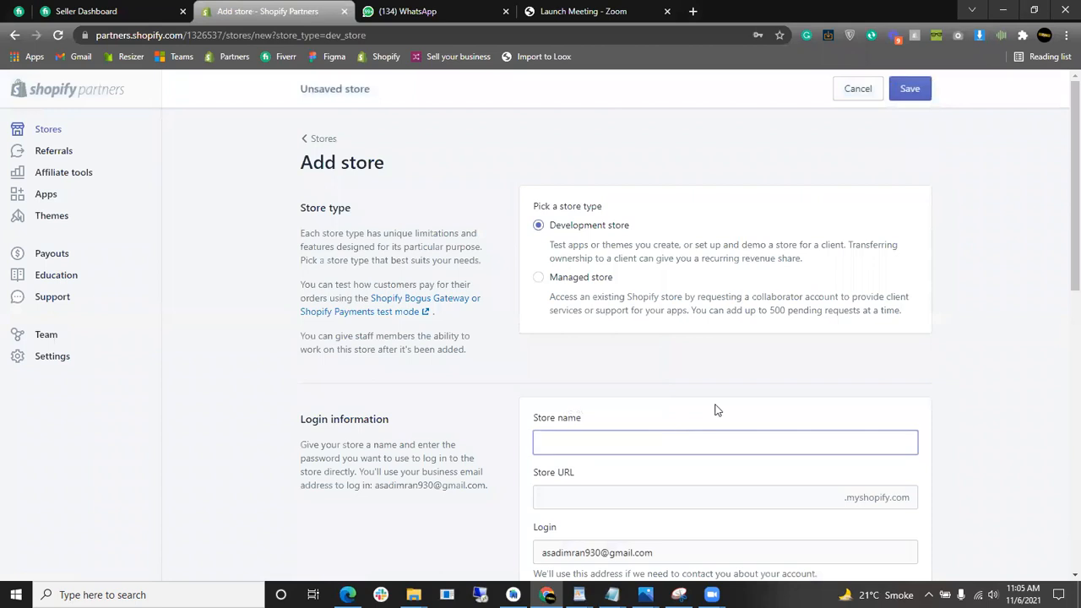
pyautogui.scroll(-2, 647, 434)
# - Enter States_Tutorials as the development store name
pyautogui.click(626, 307)
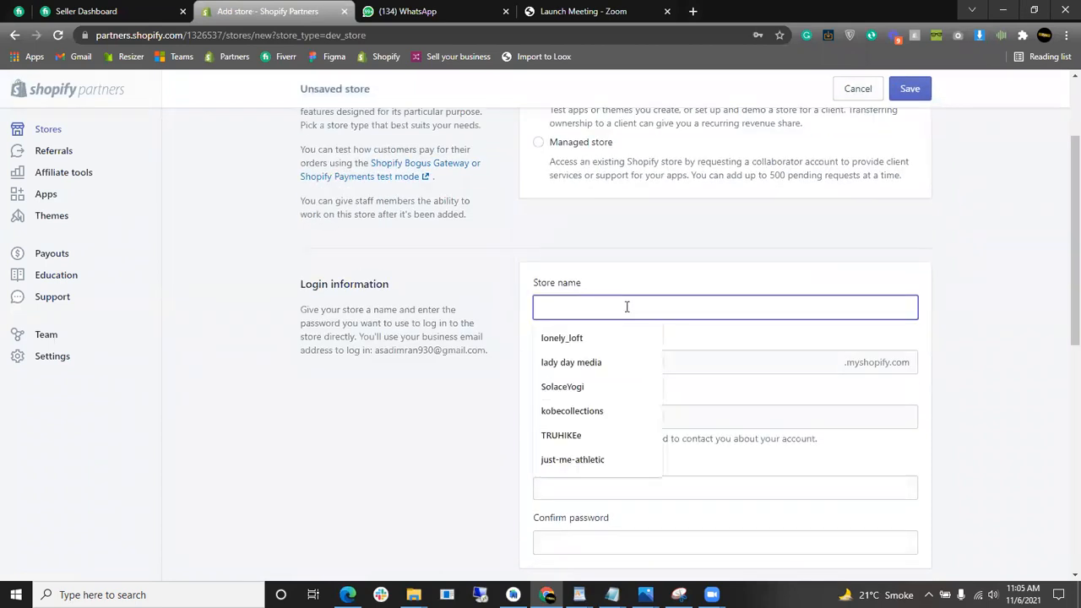
pyautogui.write('Lect')
pyautogui.press('BackSpace')
pyautogui.press('BackSpace')
pyautogui.press('BackSpace')
pyautogui.press('BackSpace')
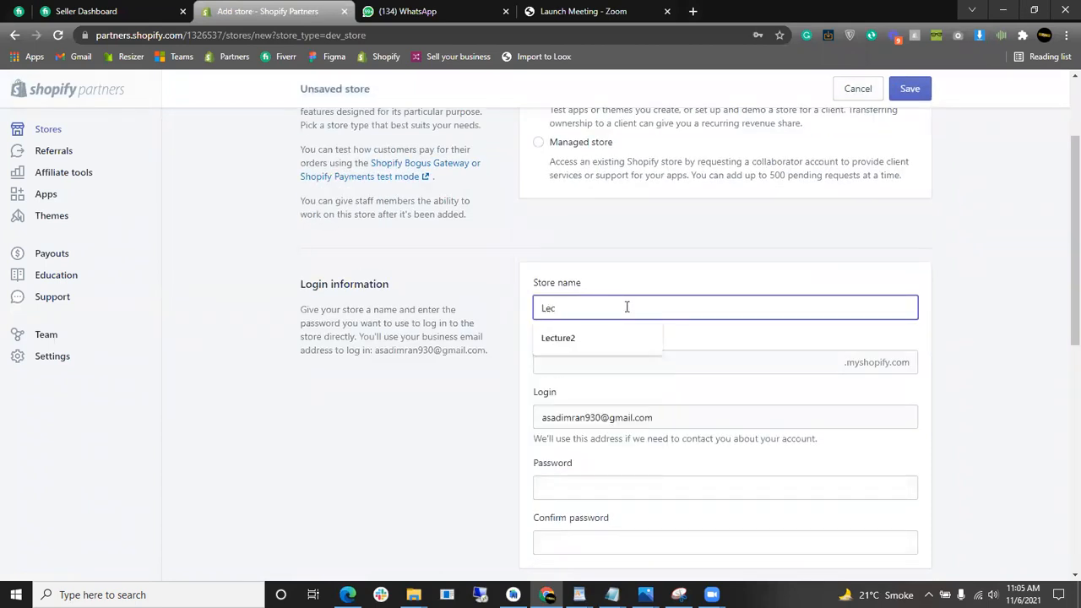
pyautogui.write('S')
pyautogui.press('BackSpace')
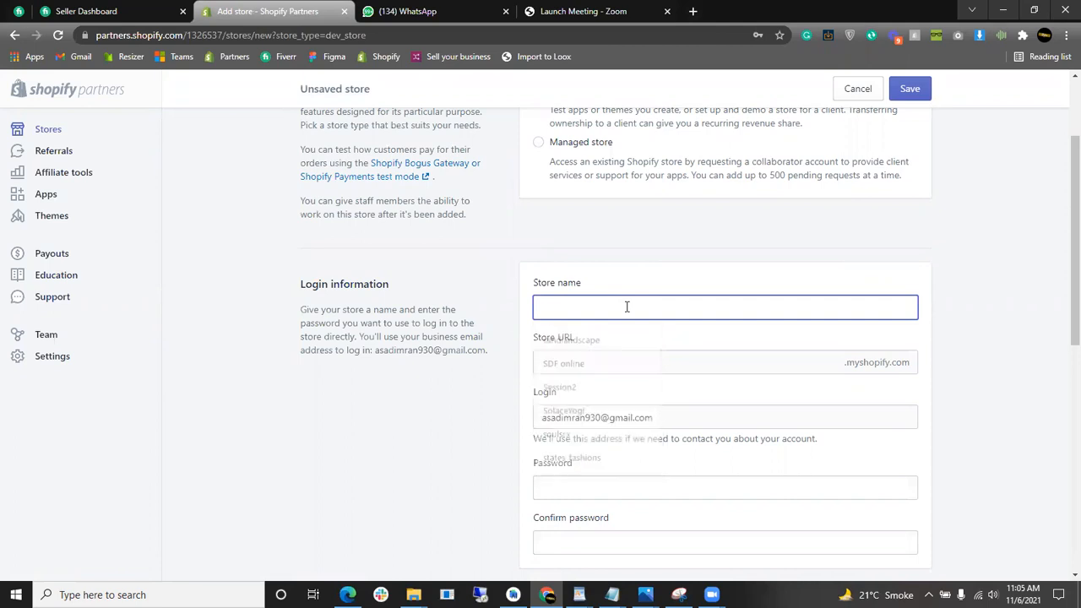
pyautogui.write('Sta')
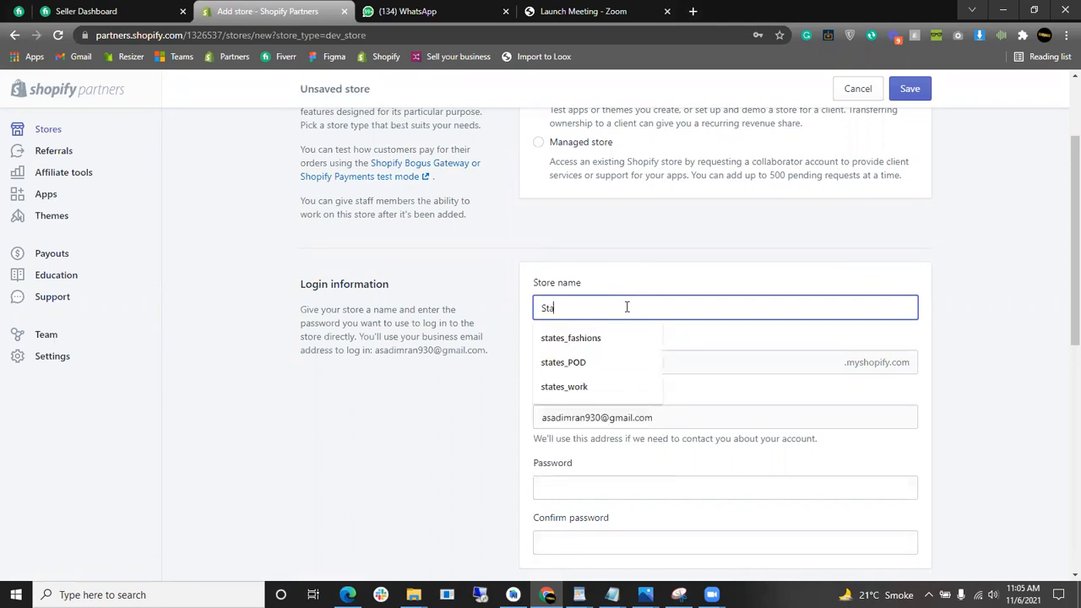
pyautogui.write('tes_Tut')
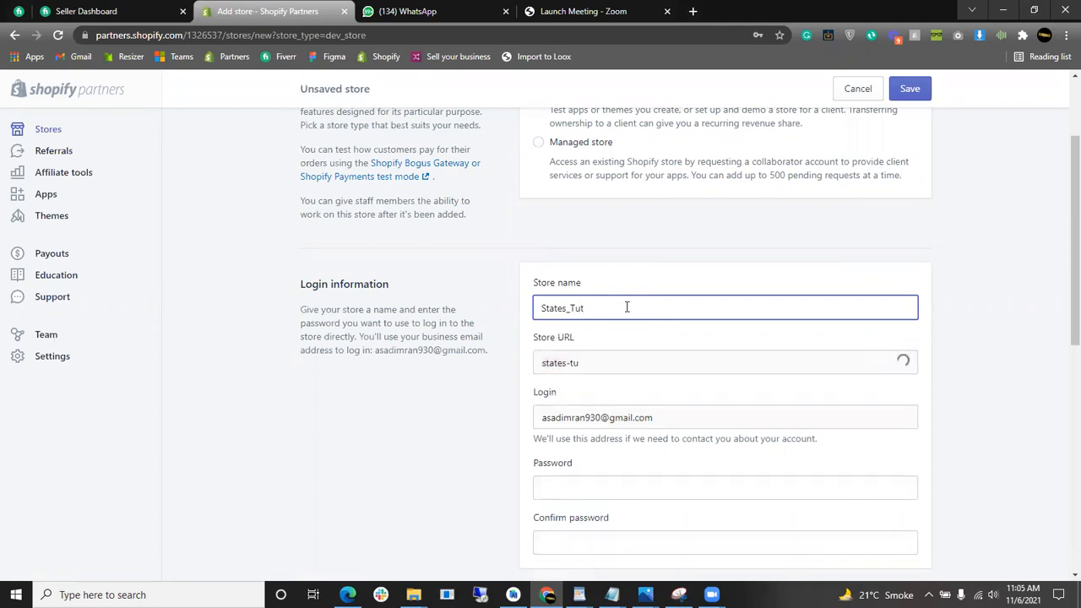
pyautogui.write('orials')
pyautogui.scroll(-2, 495, 367)
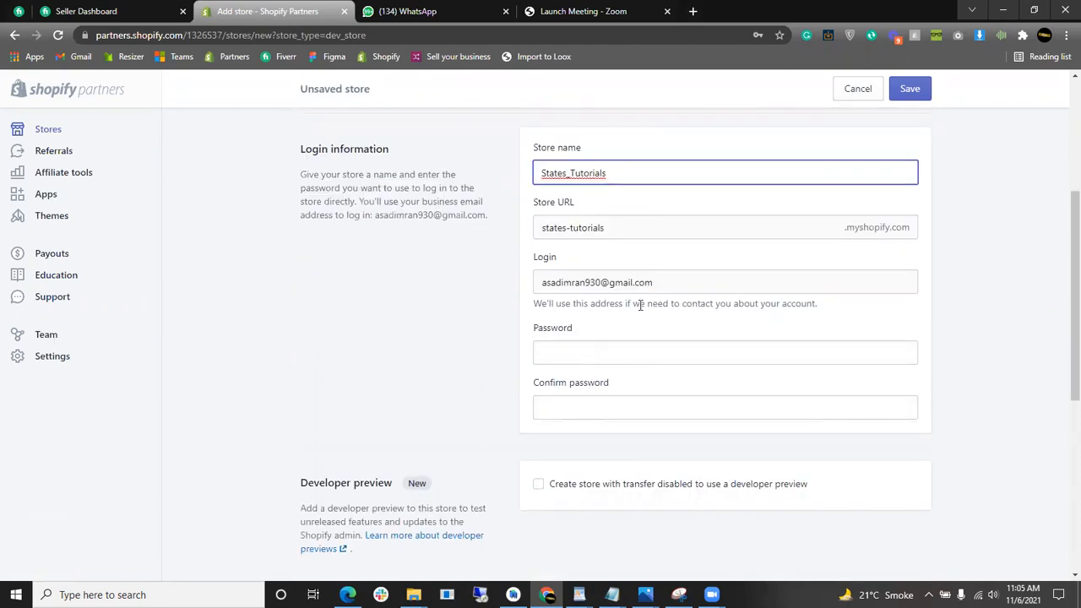
# - Fill in the store password and its confirmation
pyautogui.click(600, 355)
pyautogui.write('•••••')
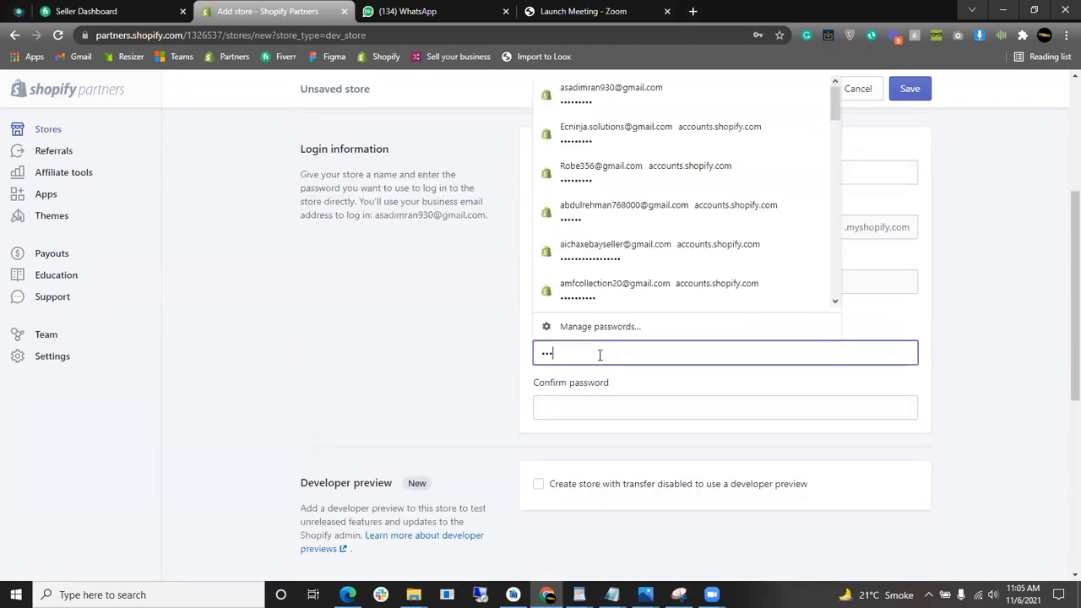
pyautogui.click(402, 363)
pyautogui.click(647, 413)
pyautogui.write('•••••')
pyautogui.scroll(-3, 405, 338)
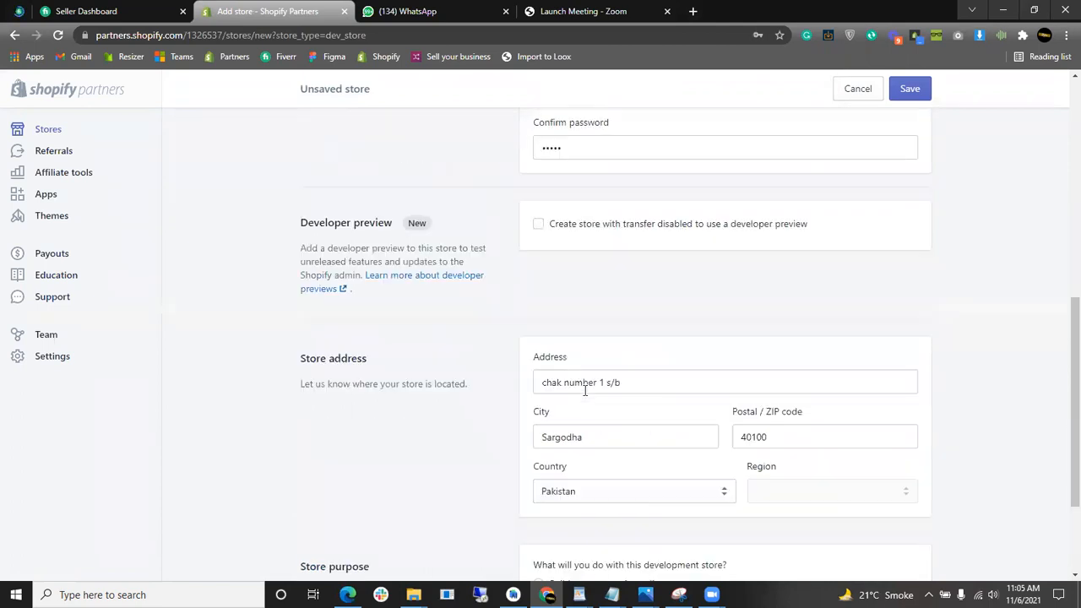
pyautogui.scroll(-2, 591, 330)
pyautogui.scroll(2, 624, 301)
pyautogui.scroll(2, 650, 329)
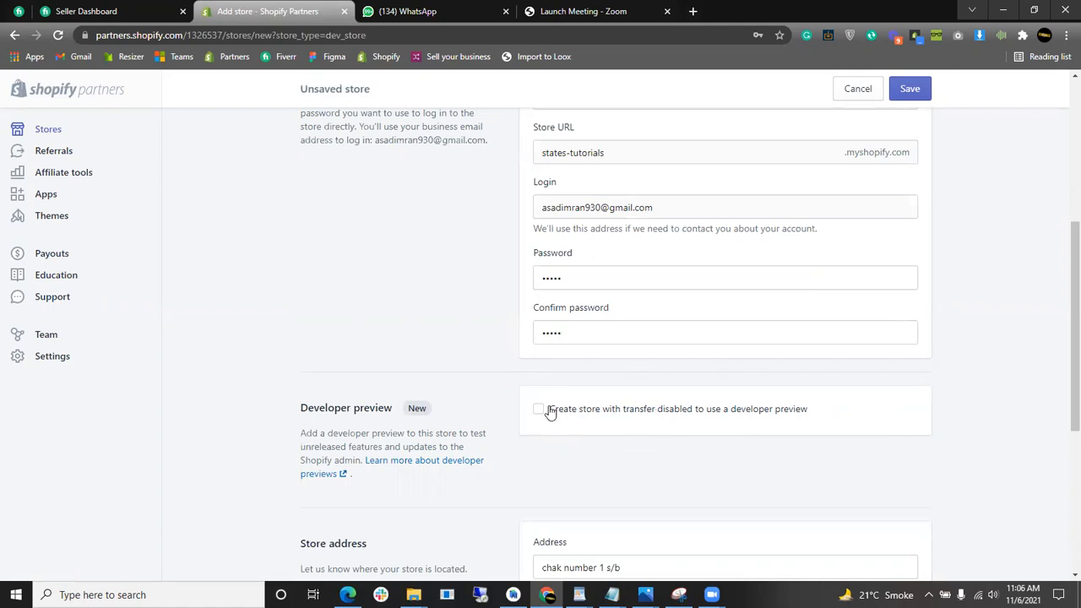
# - Set the store purpose to 'Build a new store for a client' and save the form
pyautogui.scroll(-4, 575, 414)
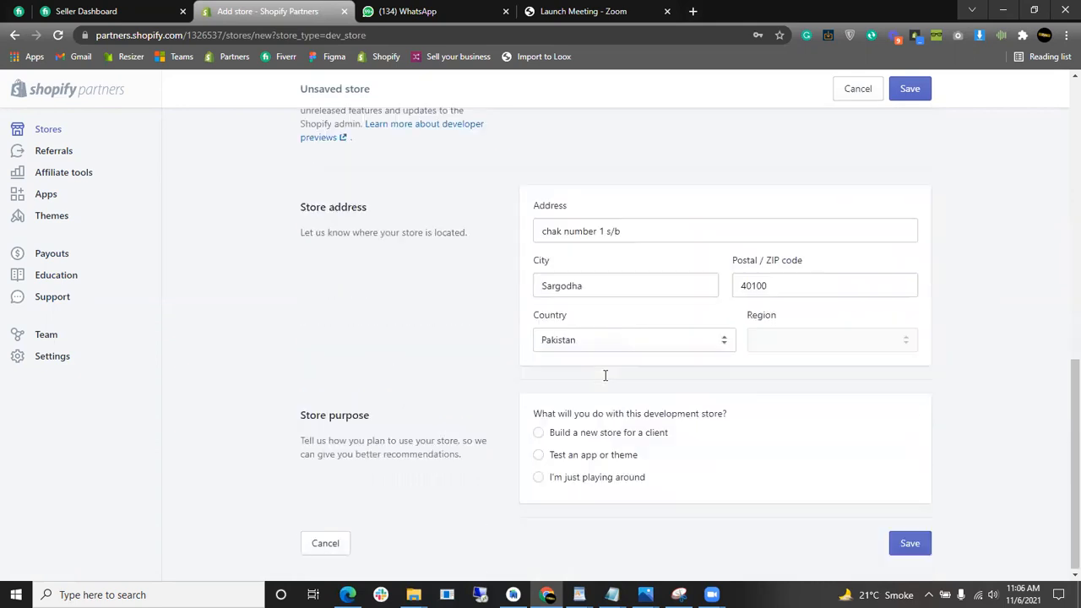
pyautogui.click(580, 437)
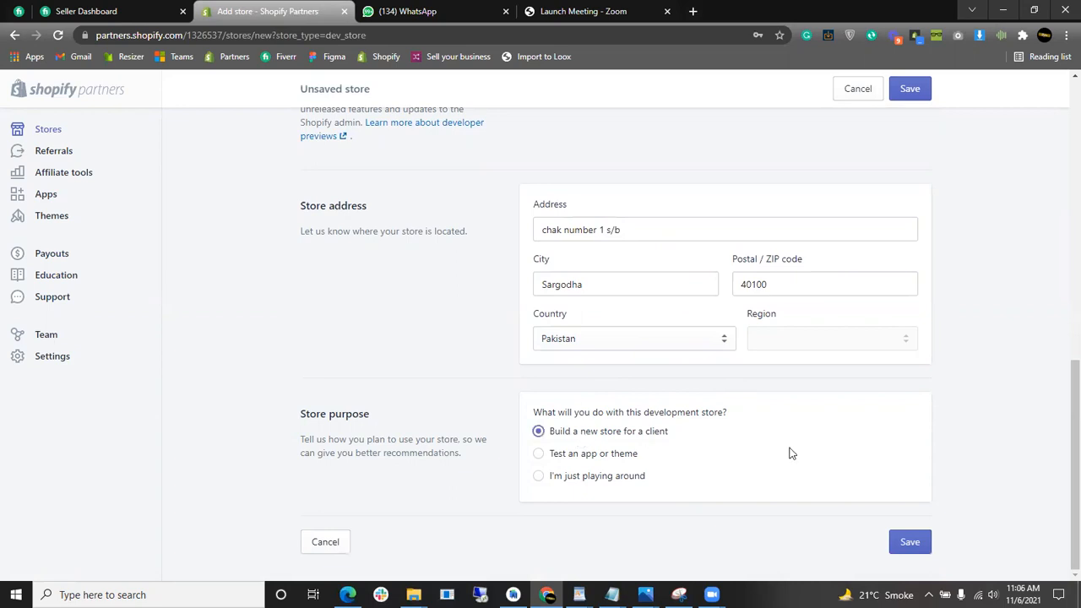
pyautogui.click(910, 543)
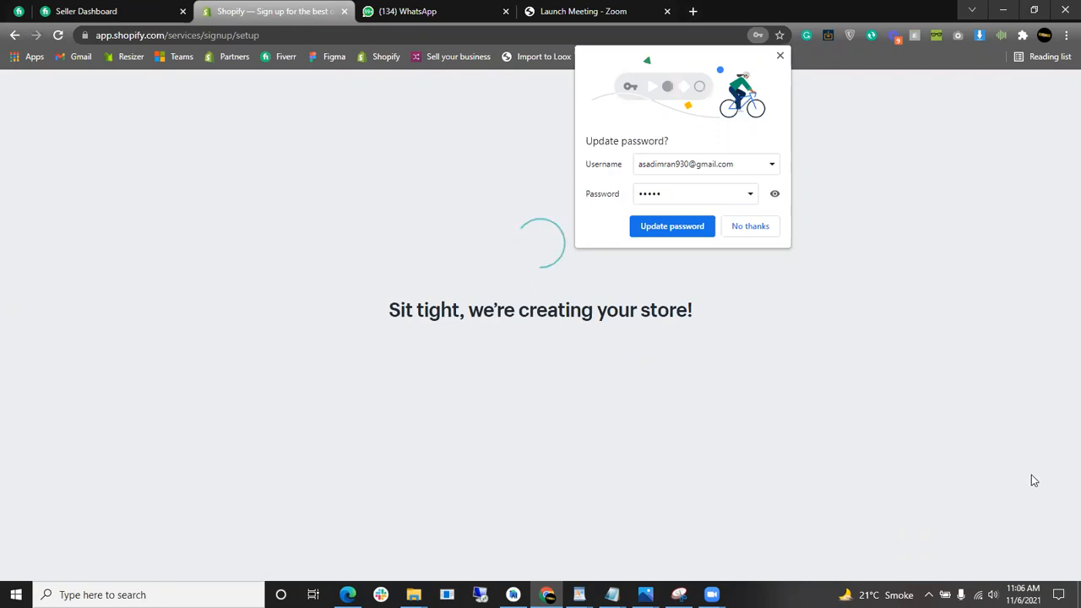
# - Decline Chrome's password update and scroll through the States_Tutorials admin home tips
pyautogui.click(753, 236)
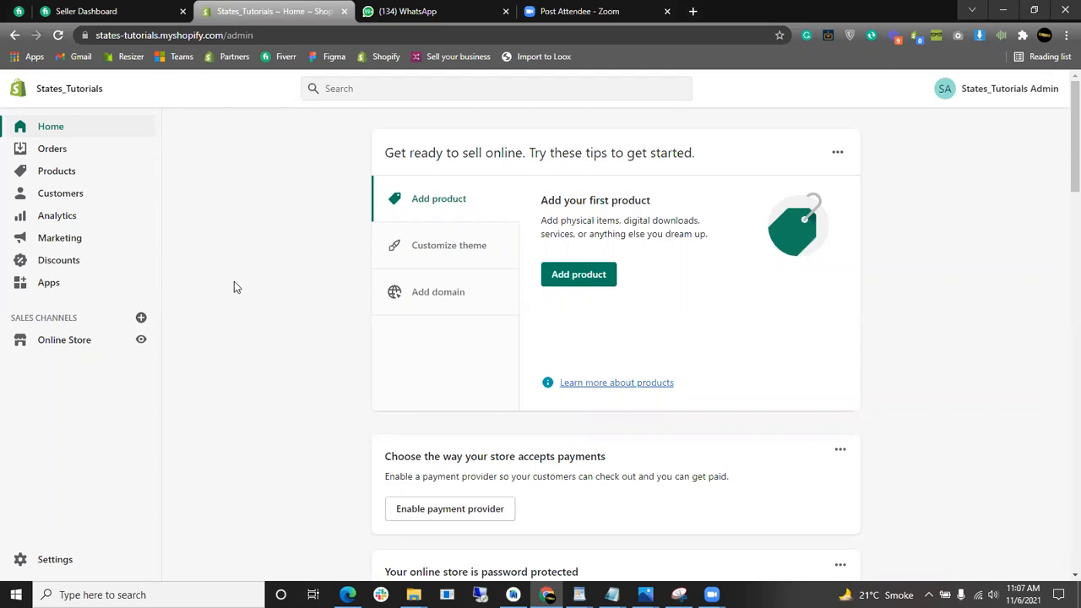
pyautogui.scroll(-1, 217, 282)
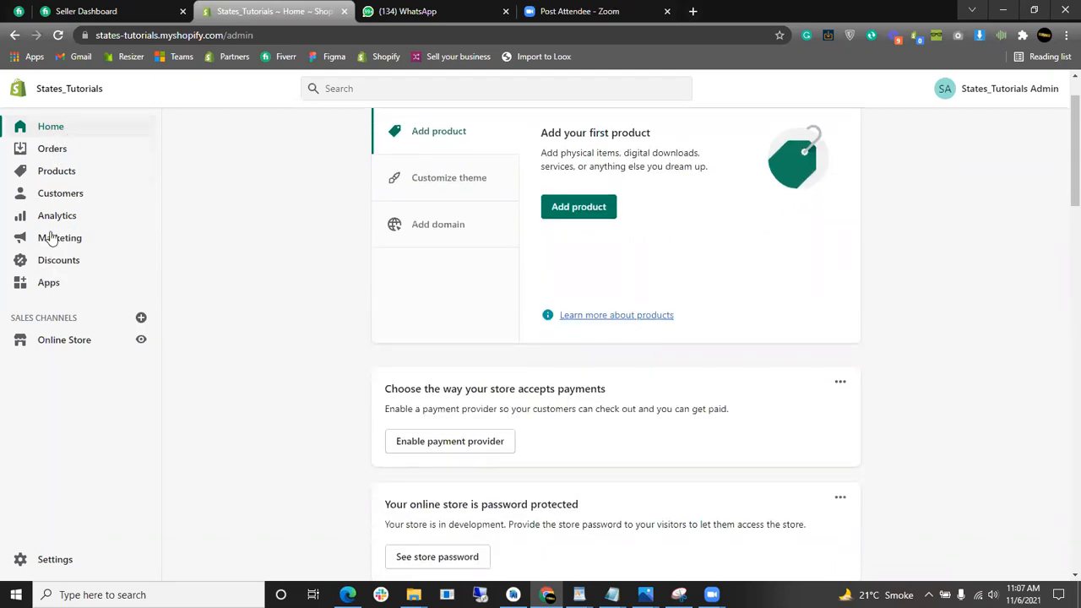
pyautogui.scroll(-1, 248, 286)
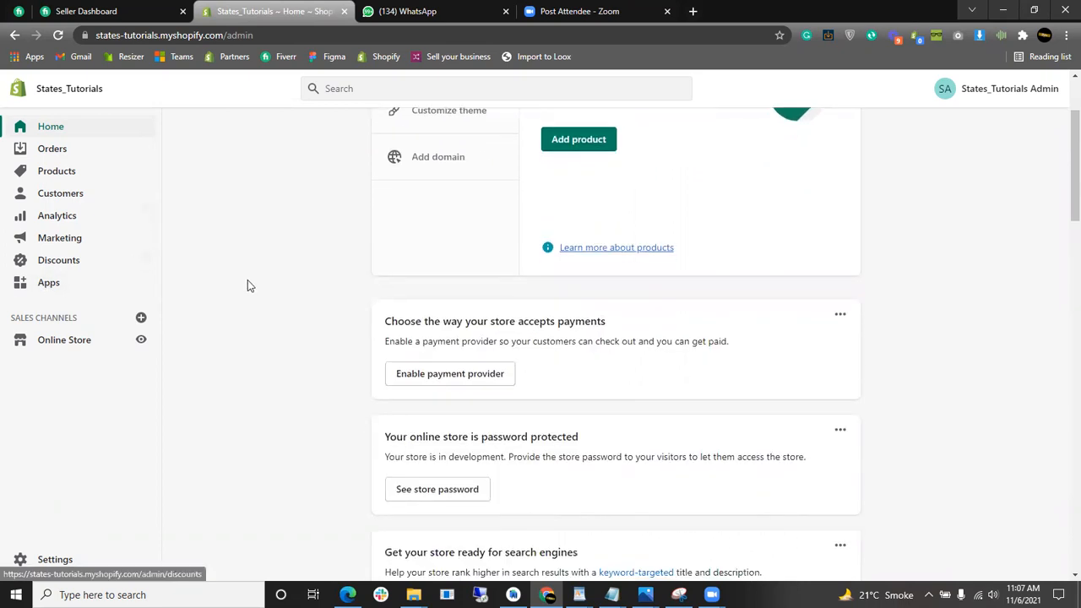
# - Open Online Store themes and highlight the Free themes and Shopify Theme Store headings
pyautogui.click(71, 349)
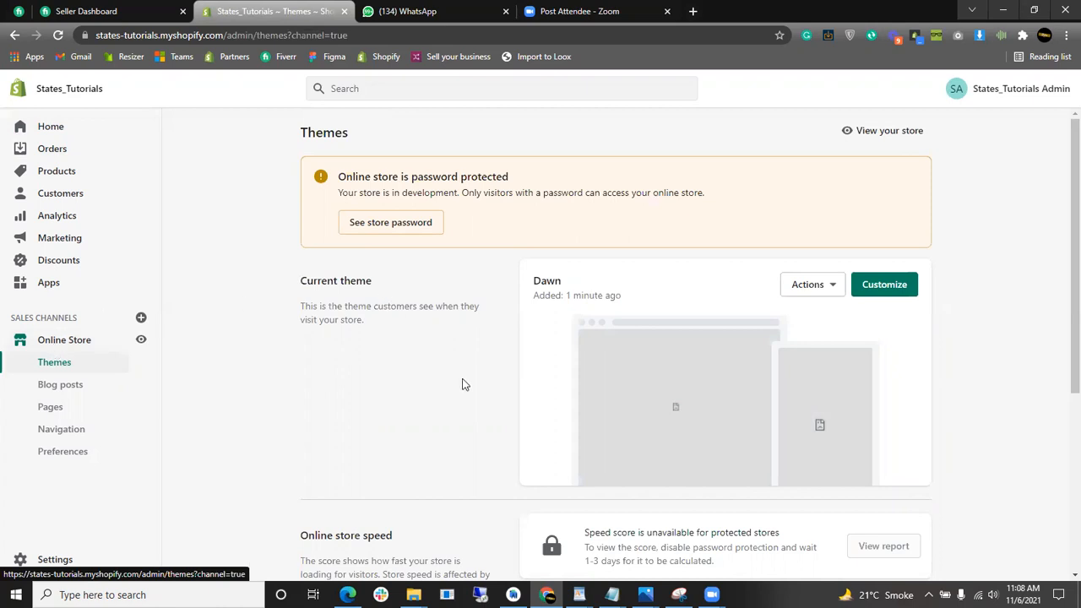
pyautogui.scroll(-1, 514, 313)
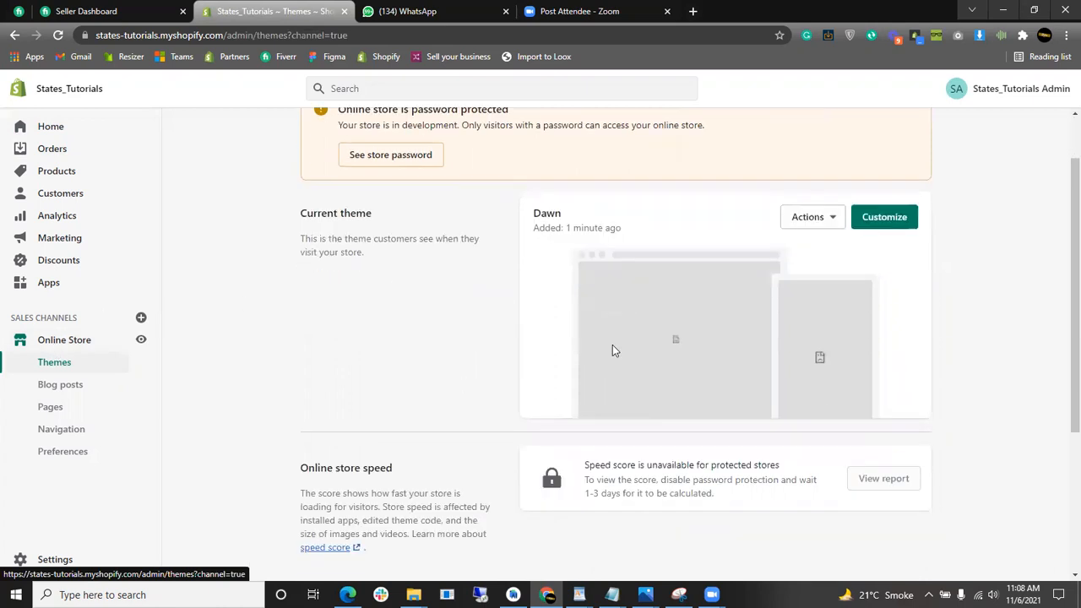
pyautogui.scroll(-3, 781, 344)
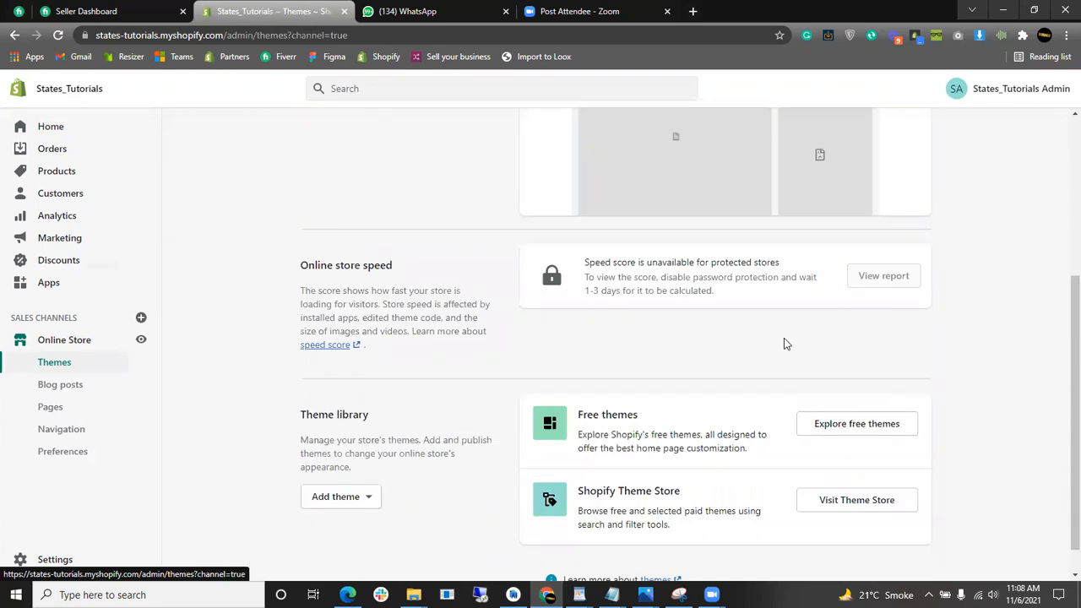
pyautogui.moveTo(1062, 306); pyautogui.dragTo(1062, 363)
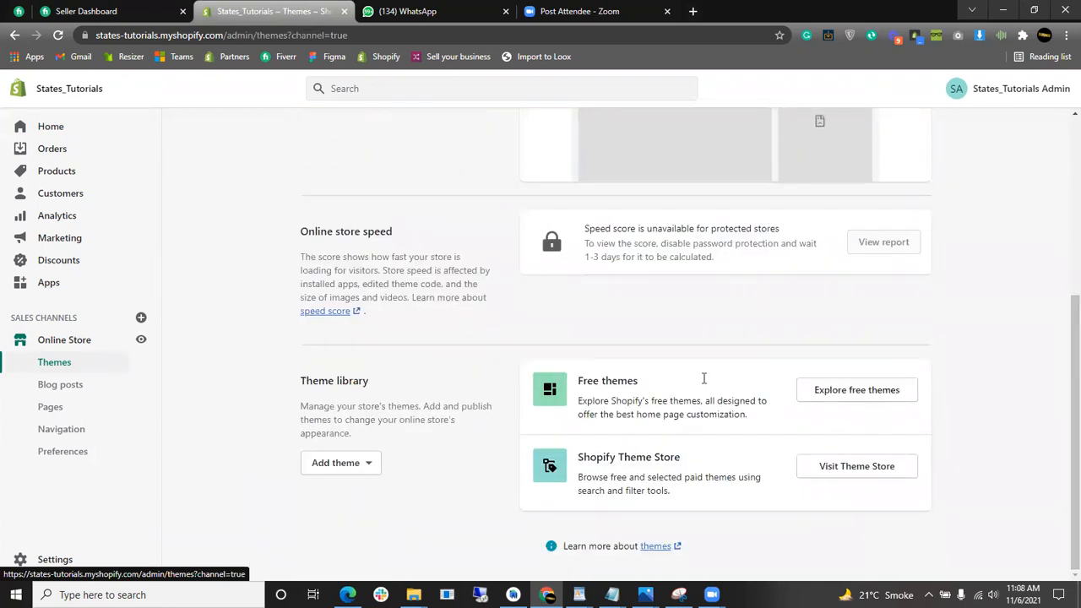
pyautogui.moveTo(579, 381)
pyautogui.mouseDown()
pyautogui.moveTo(667, 381)
pyautogui.moveTo(572, 386)
pyautogui.mouseUp()
pyautogui.moveTo(691, 455); pyautogui.dragTo(576, 467)
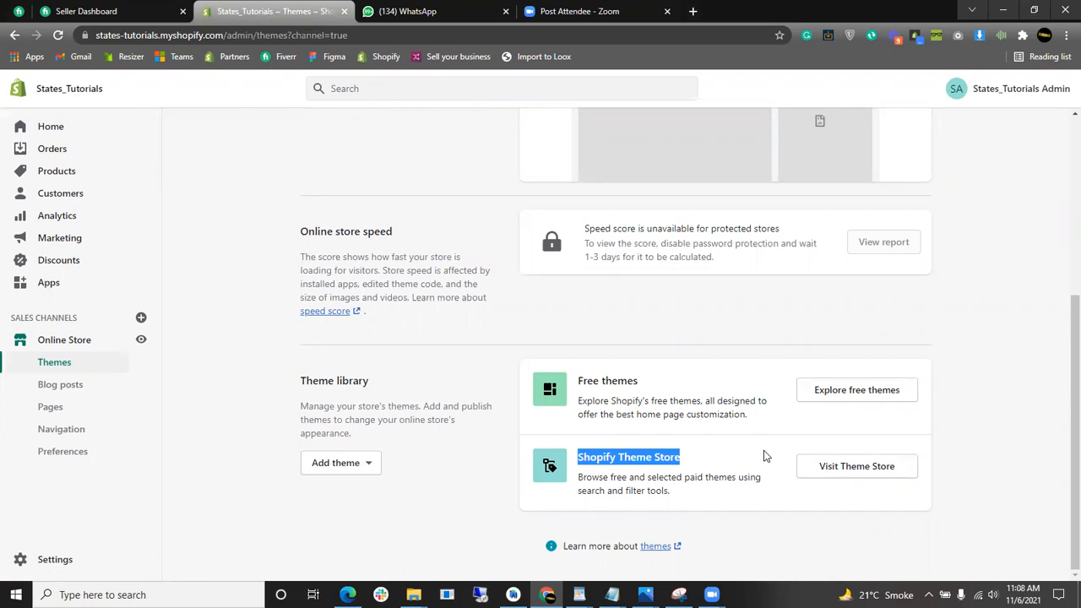
pyautogui.click(751, 353)
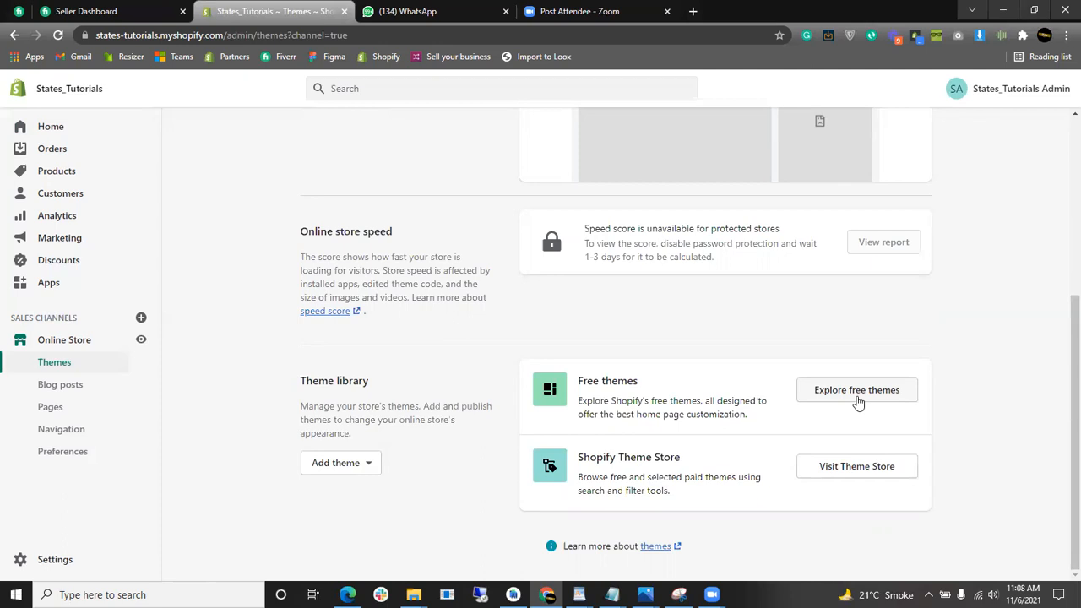
pyautogui.click(857, 391)
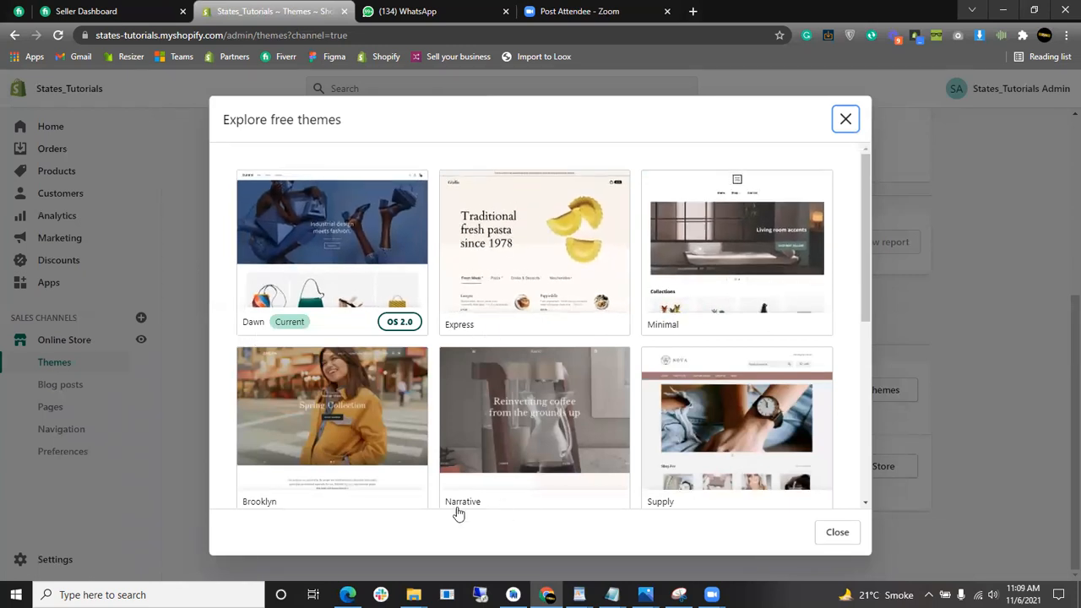
pyautogui.scroll(-2, 490, 423)
pyautogui.scroll(-1, 727, 357)
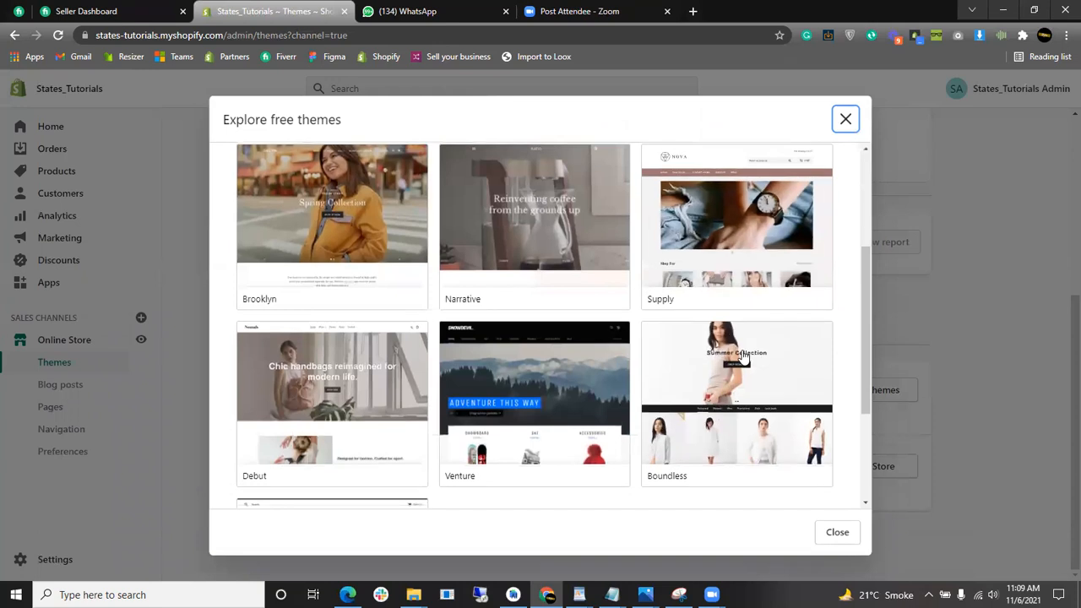
pyautogui.scroll(-1, 718, 380)
pyautogui.scroll(-1, 473, 372)
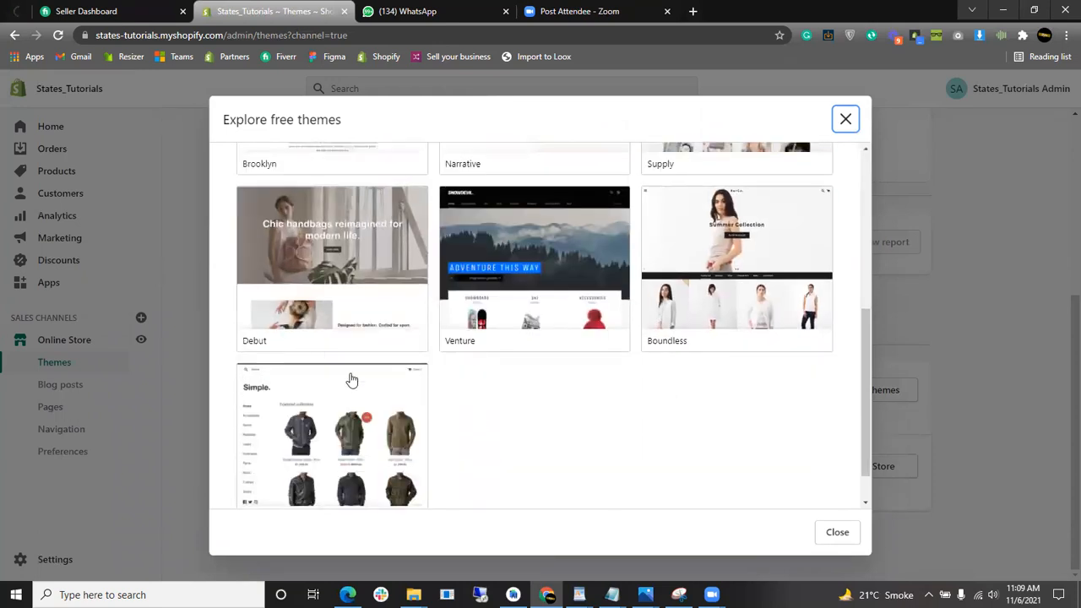
pyautogui.scroll(-1, 352, 380)
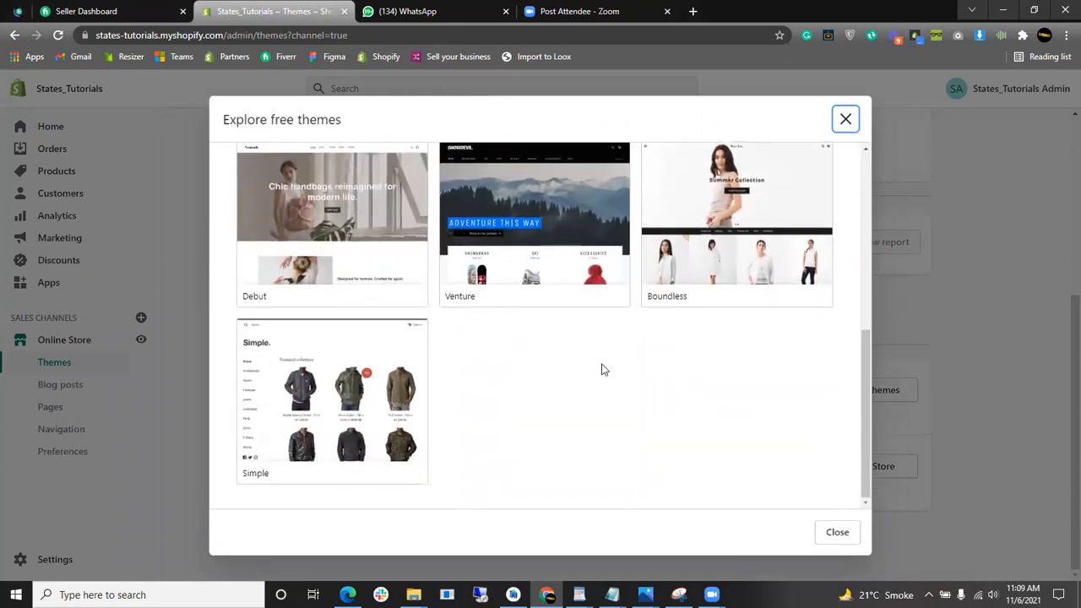
pyautogui.scroll(5, 603, 369)
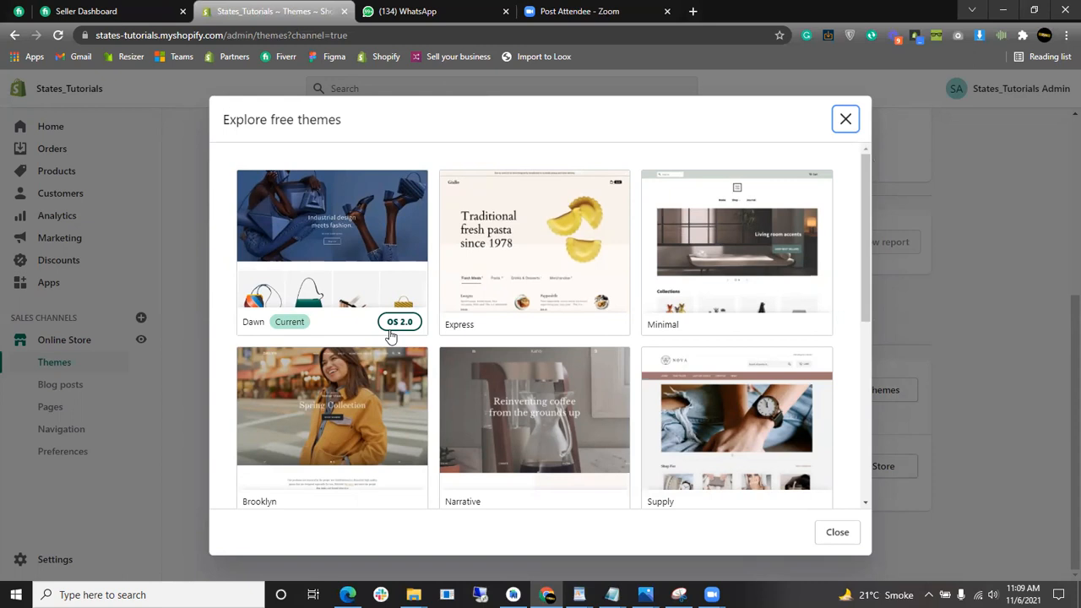
# - Browse the free themes grid (Dawn, Express, Minimal, Supply), then close the gallery
pyautogui.scroll(-1, 605, 330)
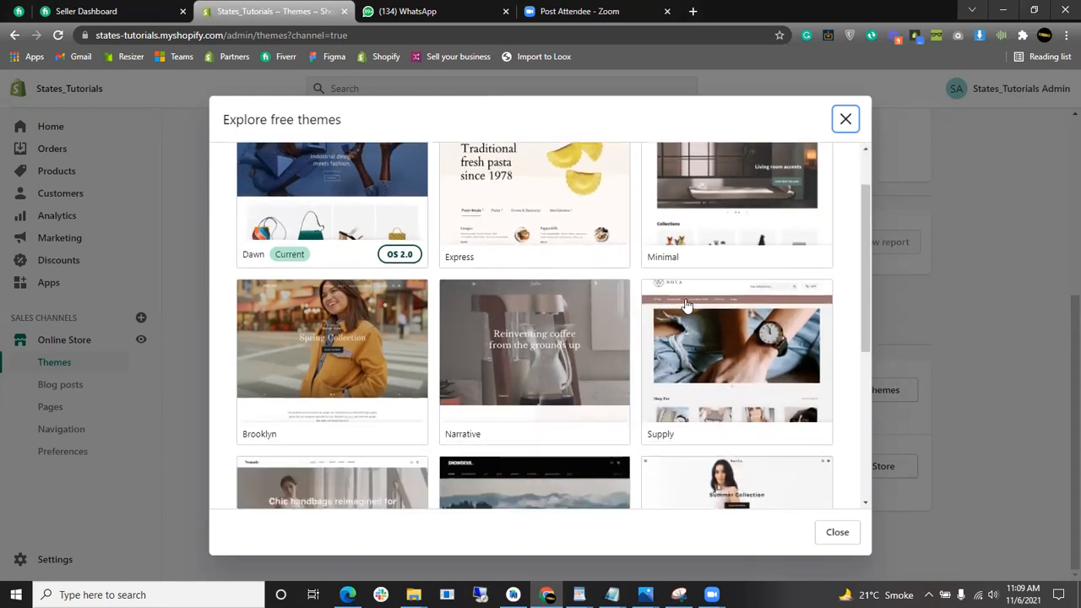
pyautogui.moveTo(869, 200); pyautogui.dragTo(868, 170)
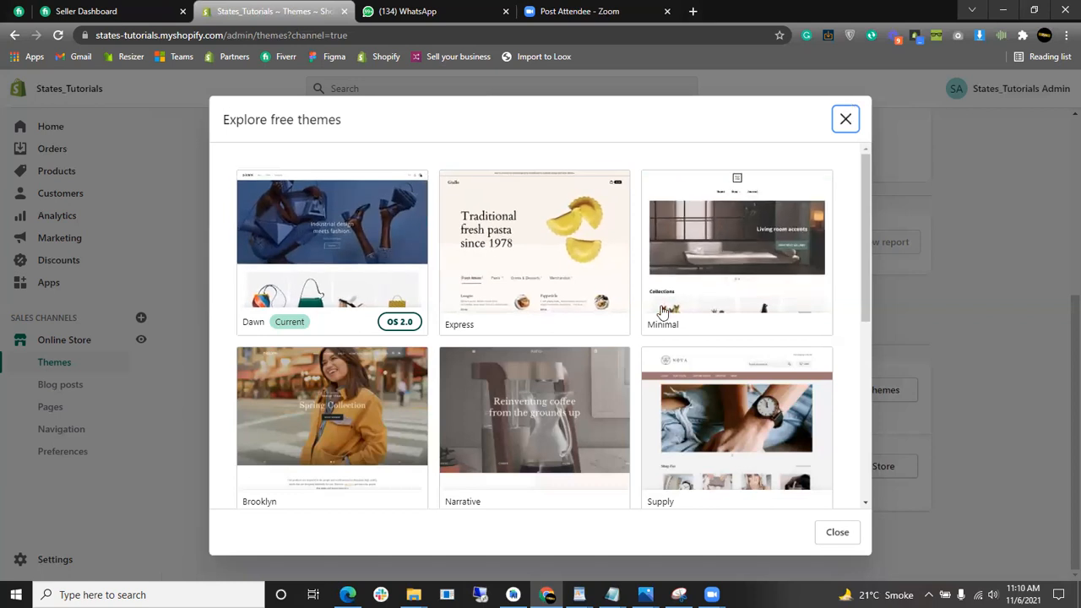
pyautogui.scroll(-2, 662, 316)
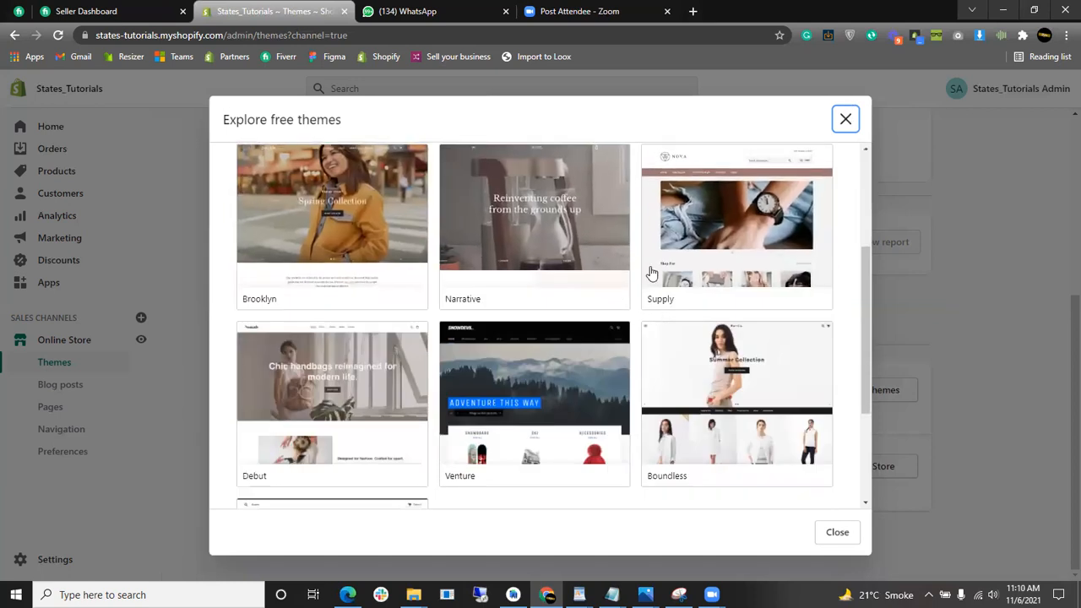
pyautogui.scroll(2, 651, 357)
pyautogui.scroll(-2, 651, 357)
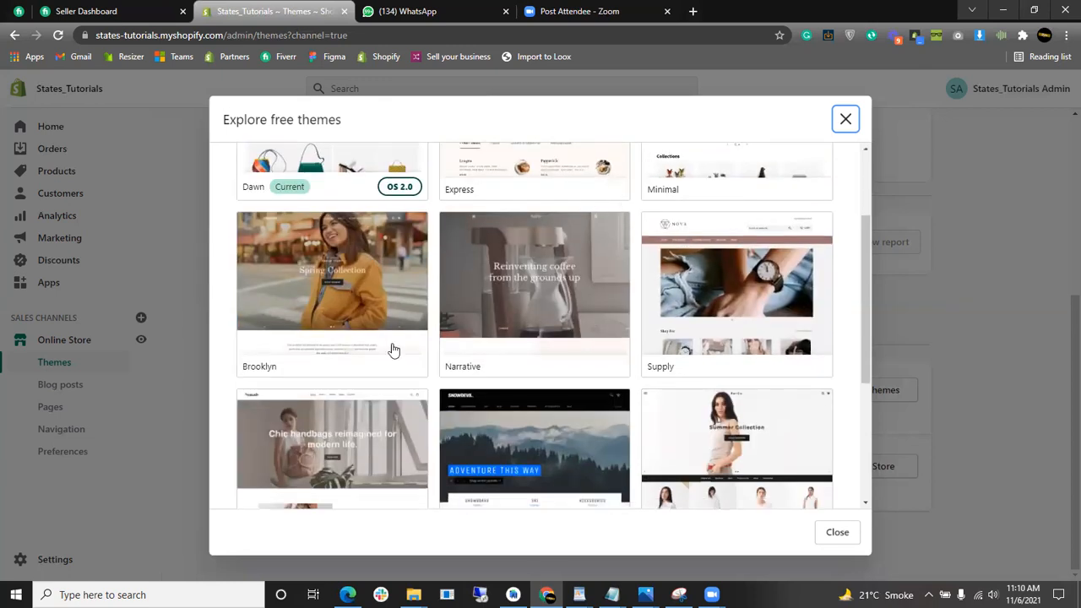
pyautogui.scroll(-3, 423, 327)
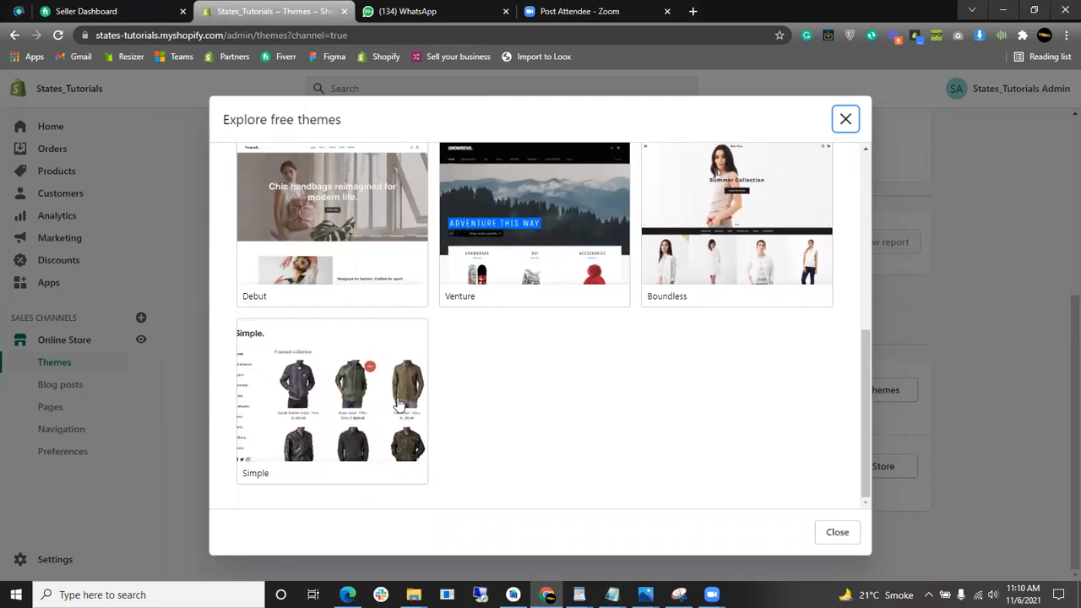
pyautogui.scroll(2, 549, 405)
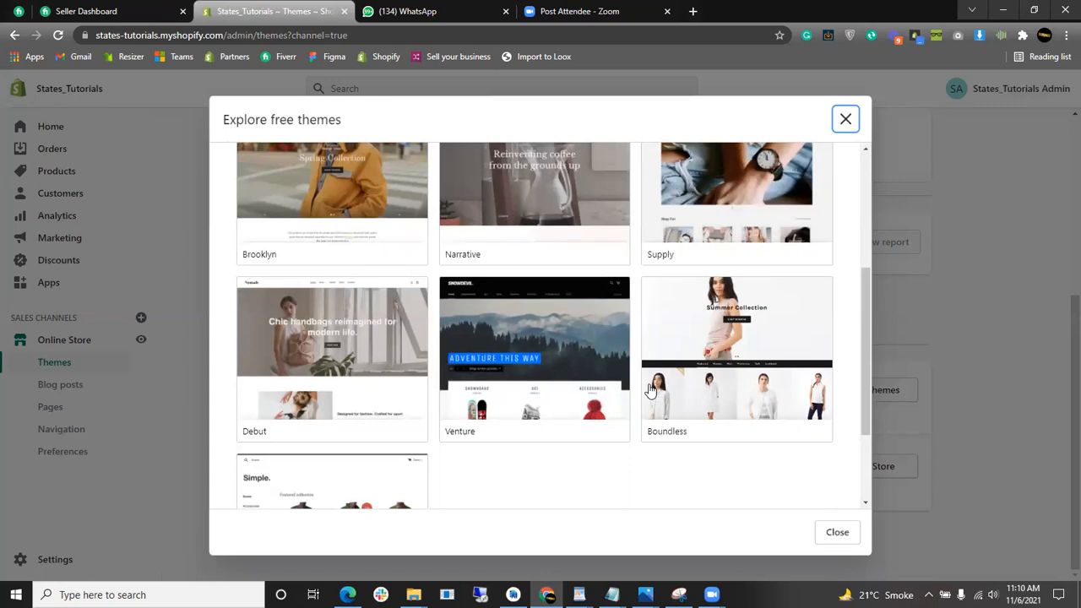
pyautogui.scroll(3, 651, 390)
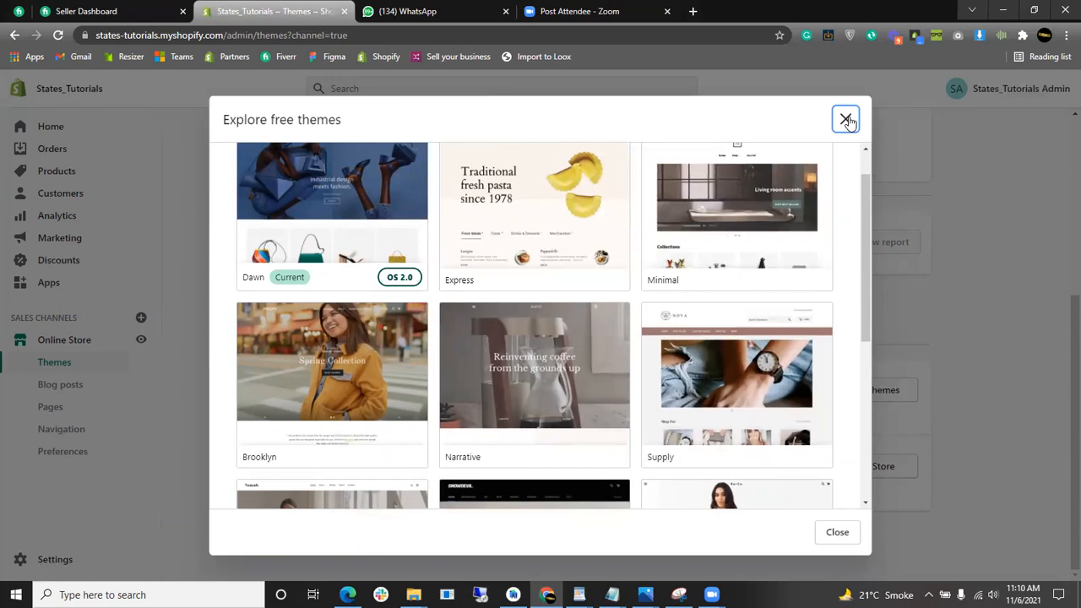
pyautogui.click(846, 119)
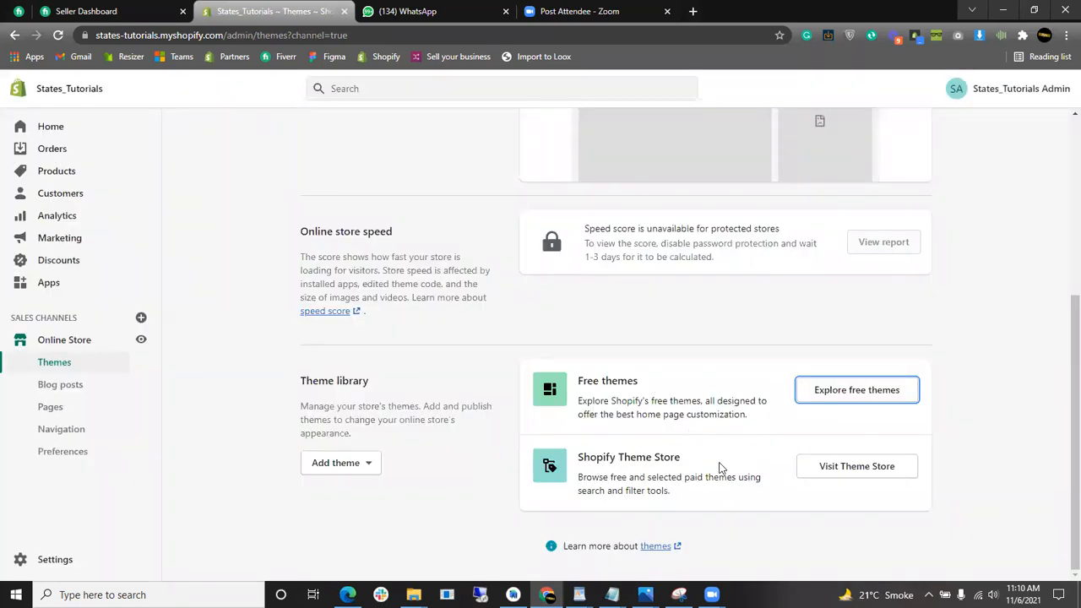
# - Open the Shopify Theme Store from the Theme library's Visit Theme Store link
pyautogui.click(869, 474)
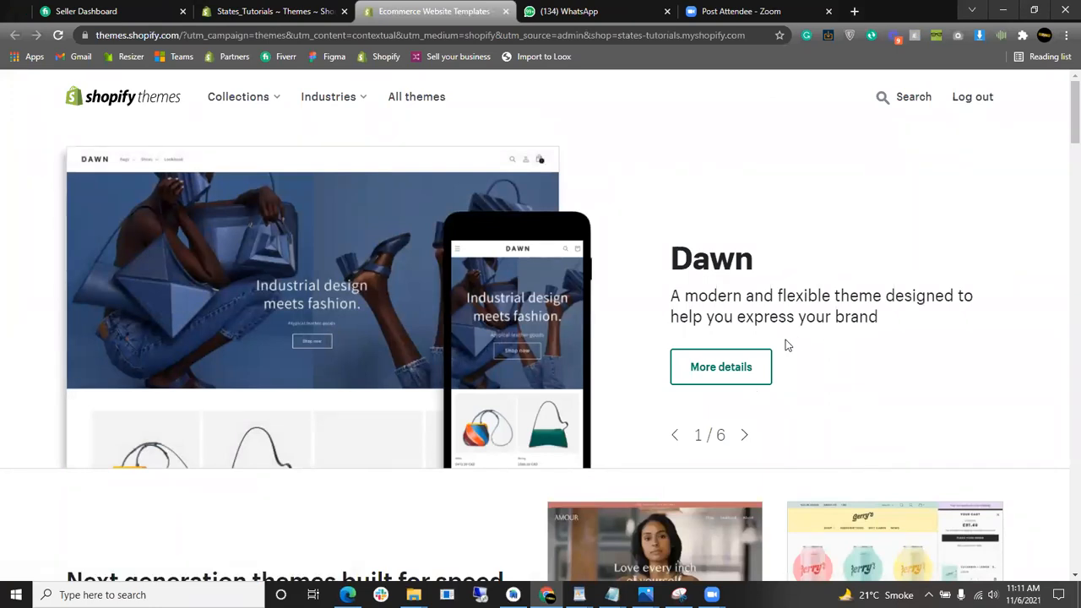
# - Scroll to the Selling in person themes and open the Prestige theme page
pyautogui.scroll(-4, 601, 261)
pyautogui.scroll(4, 507, 295)
pyautogui.scroll(-4, 309, 372)
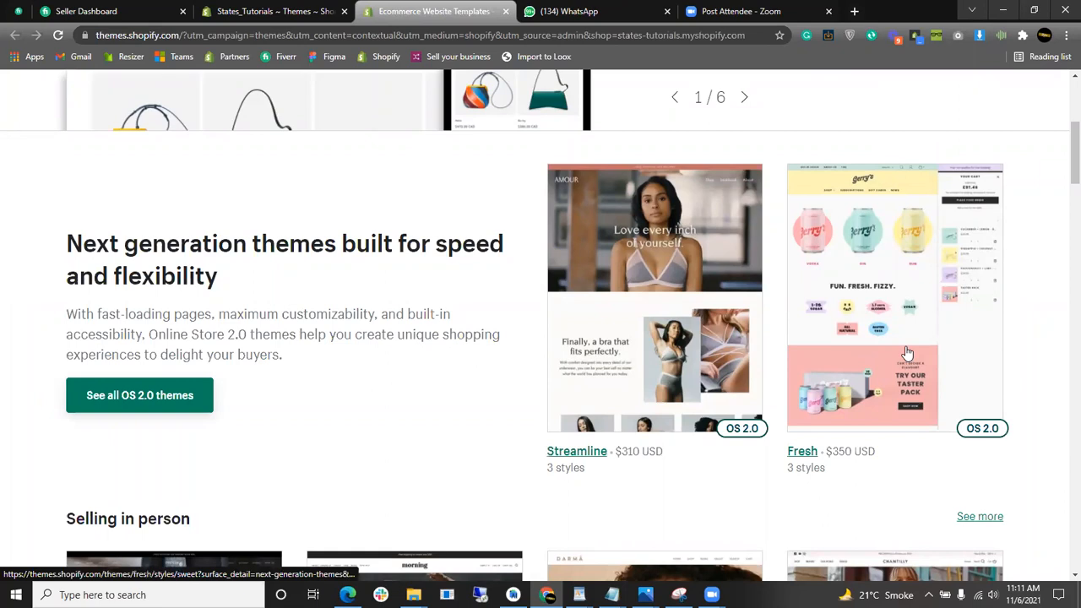
pyautogui.scroll(-5, 887, 393)
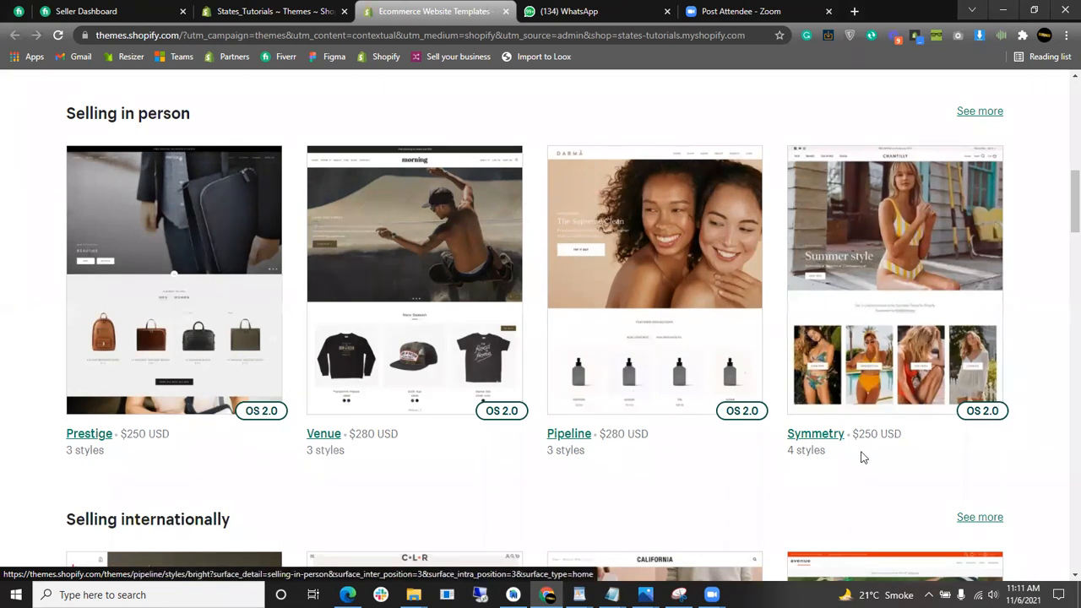
pyautogui.scroll(-3, 245, 312)
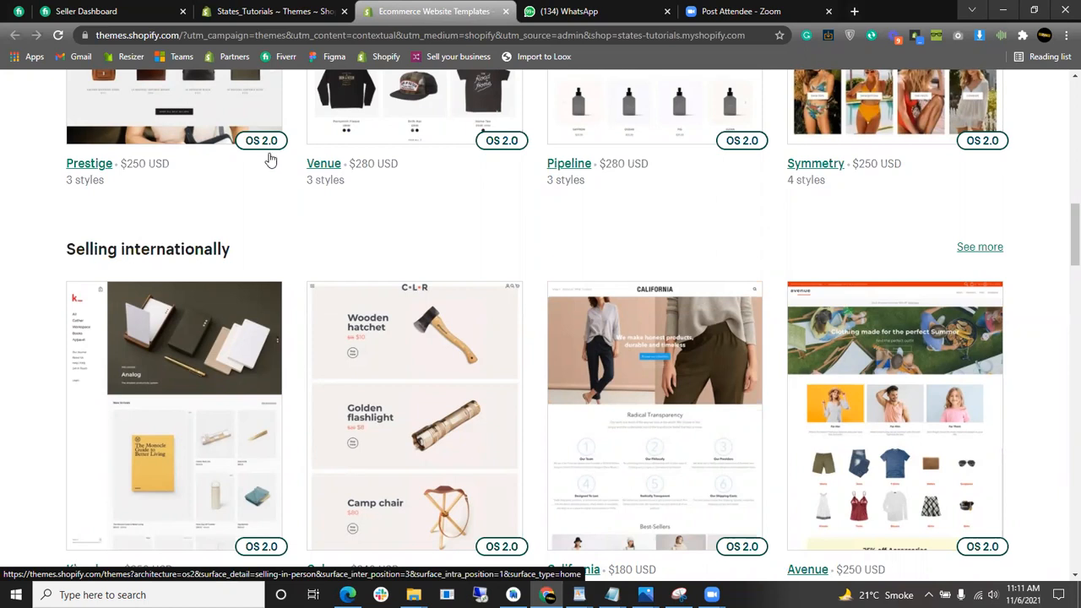
pyautogui.scroll(1, 270, 161)
pyautogui.scroll(1, 254, 227)
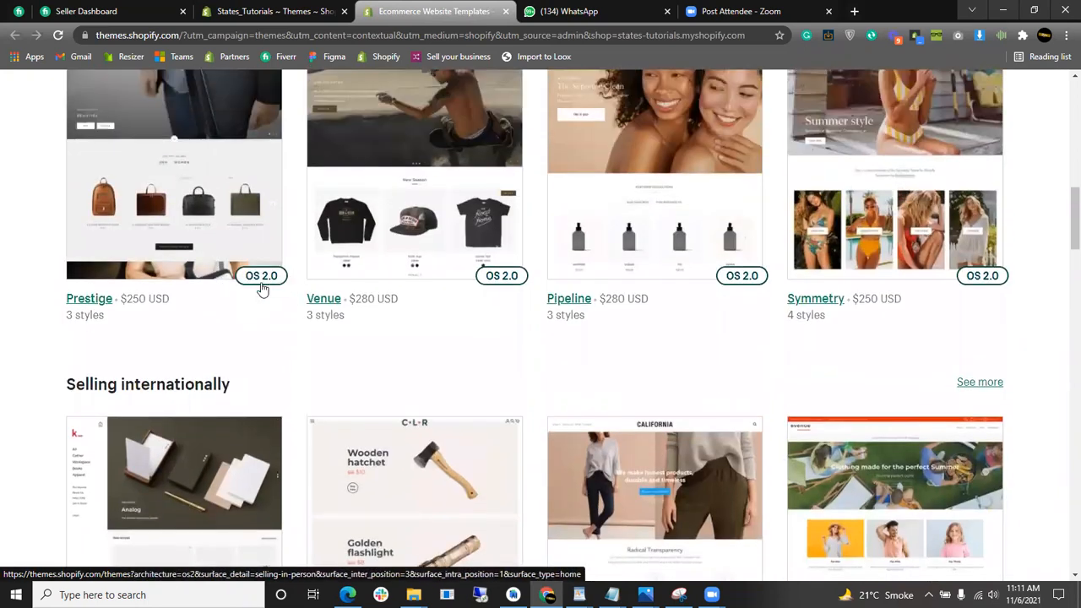
pyautogui.click(92, 299)
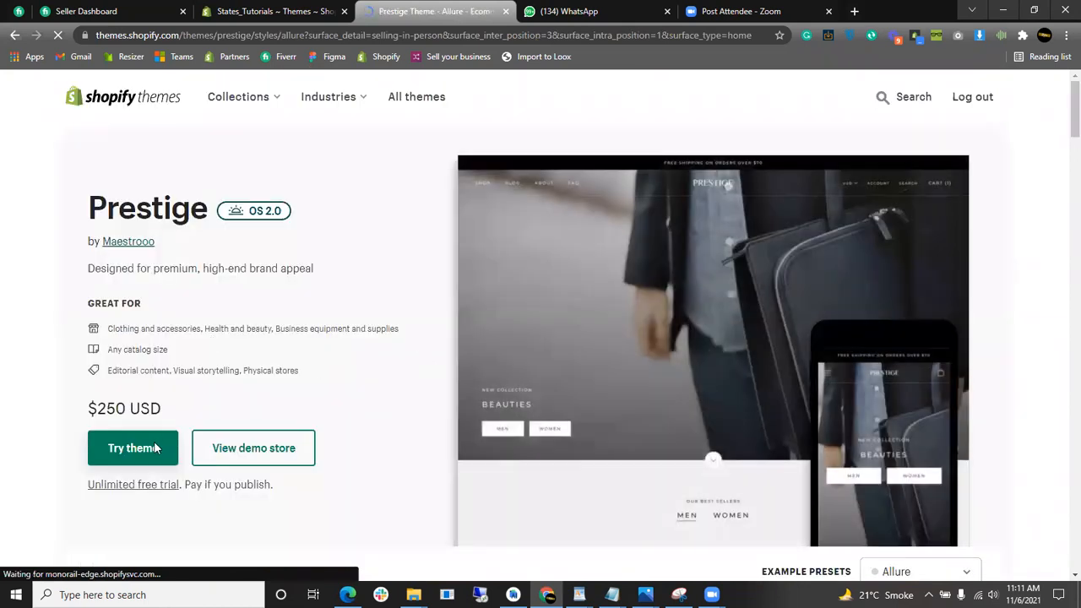
pyautogui.moveTo(175, 410); pyautogui.dragTo(84, 410)
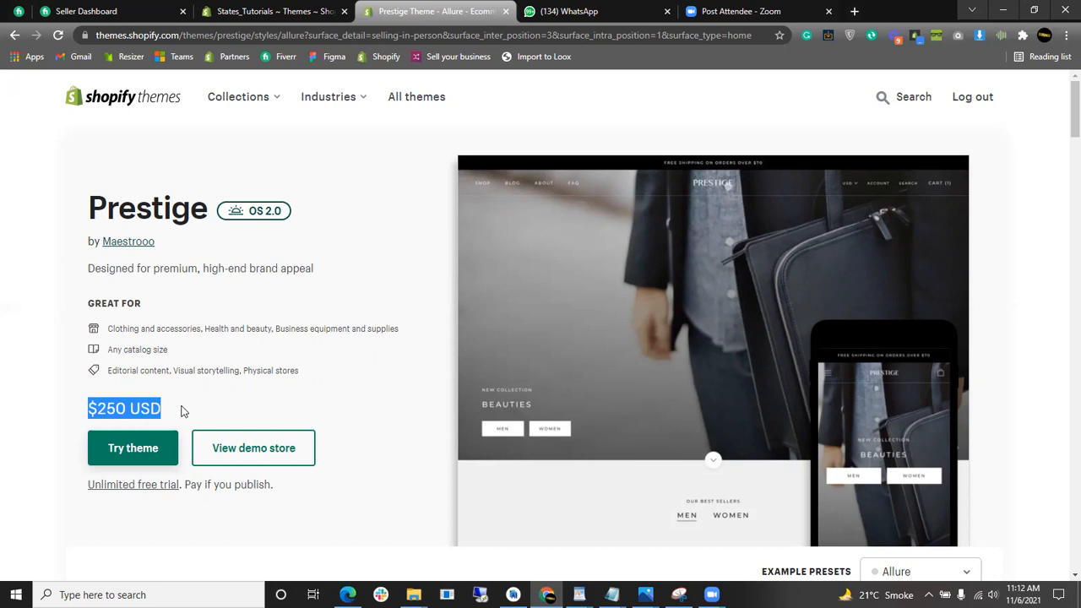
pyautogui.moveTo(182, 414); pyautogui.dragTo(82, 410)
pyautogui.click(169, 405)
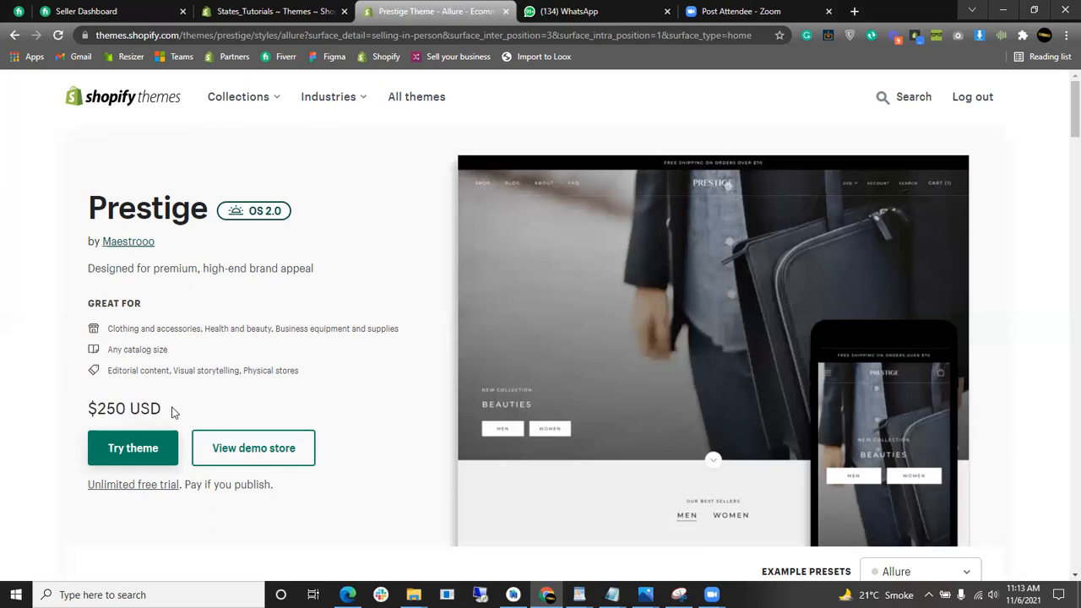
pyautogui.moveTo(173, 410); pyautogui.dragTo(84, 412)
pyautogui.click(190, 412)
pyautogui.moveTo(175, 399); pyautogui.dragTo(74, 408)
pyautogui.click(194, 407)
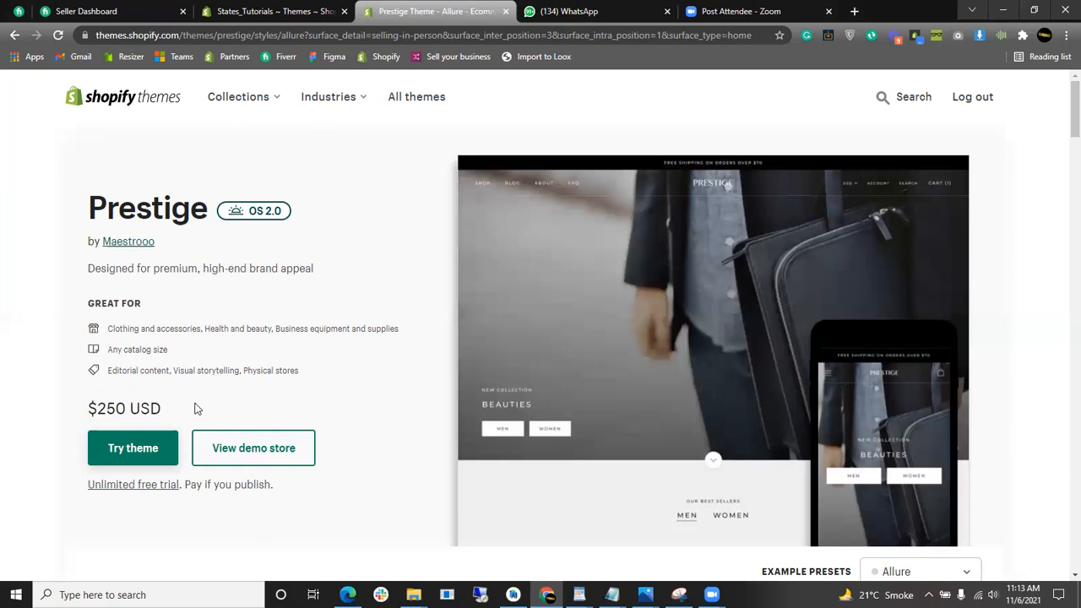
pyautogui.click(286, 459)
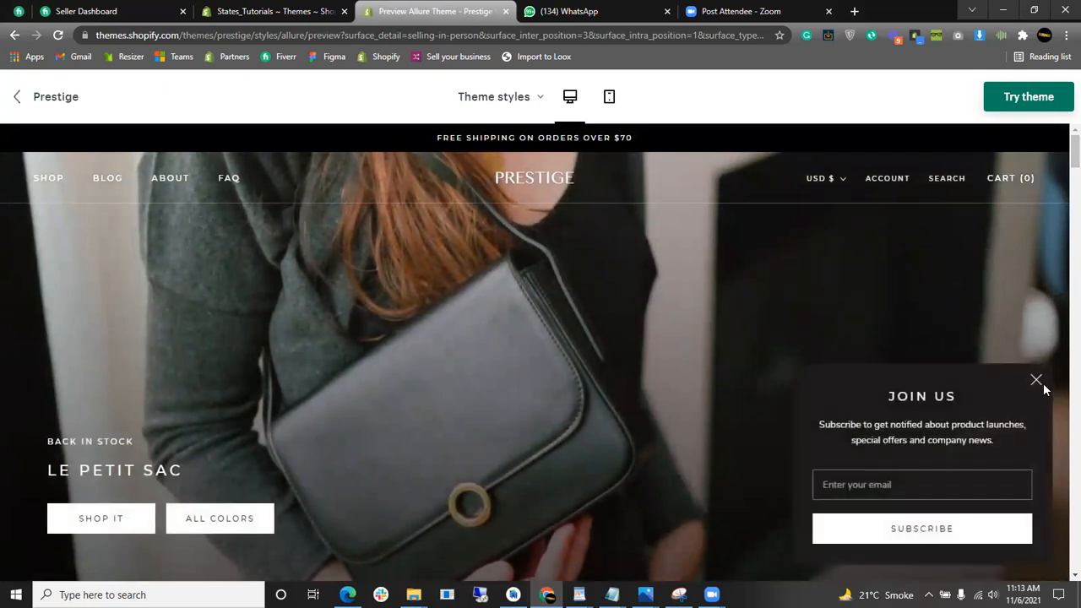
pyautogui.click(1038, 381)
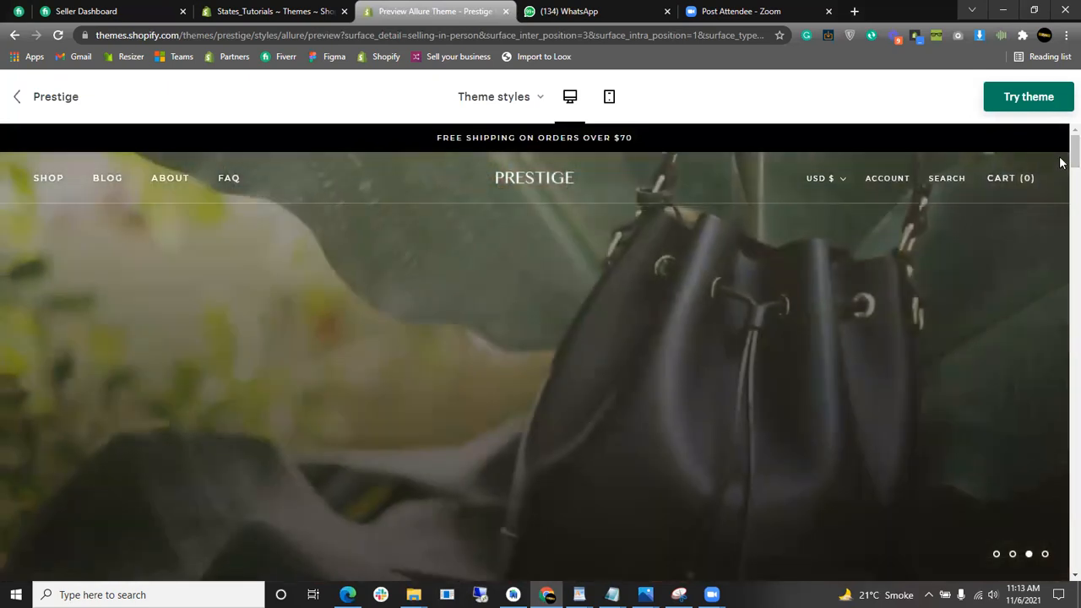
pyautogui.scroll(-5, 1063, 153)
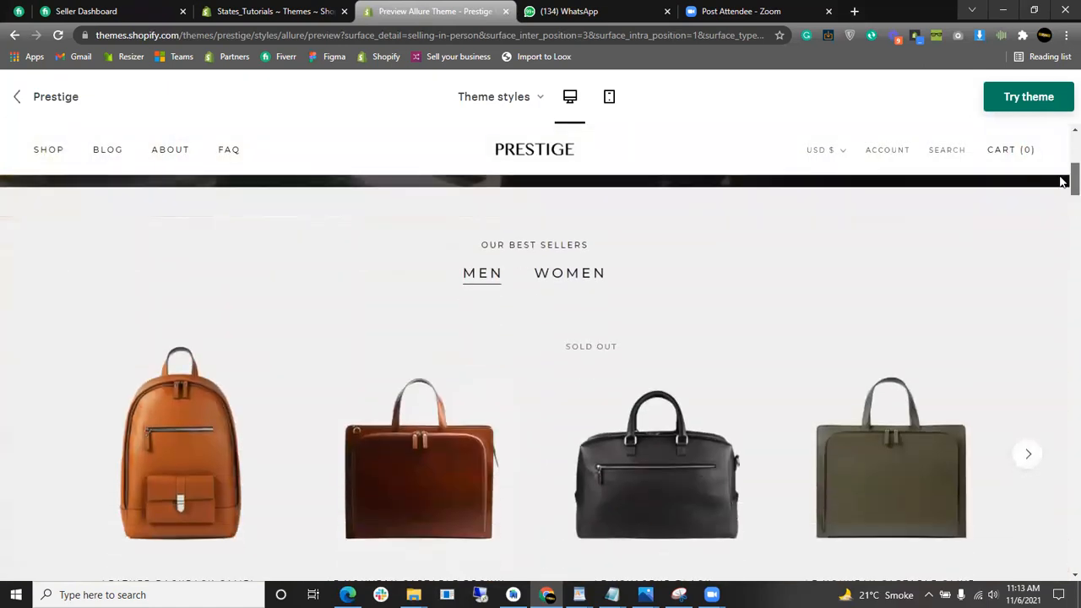
pyautogui.scroll(-1, 1063, 186)
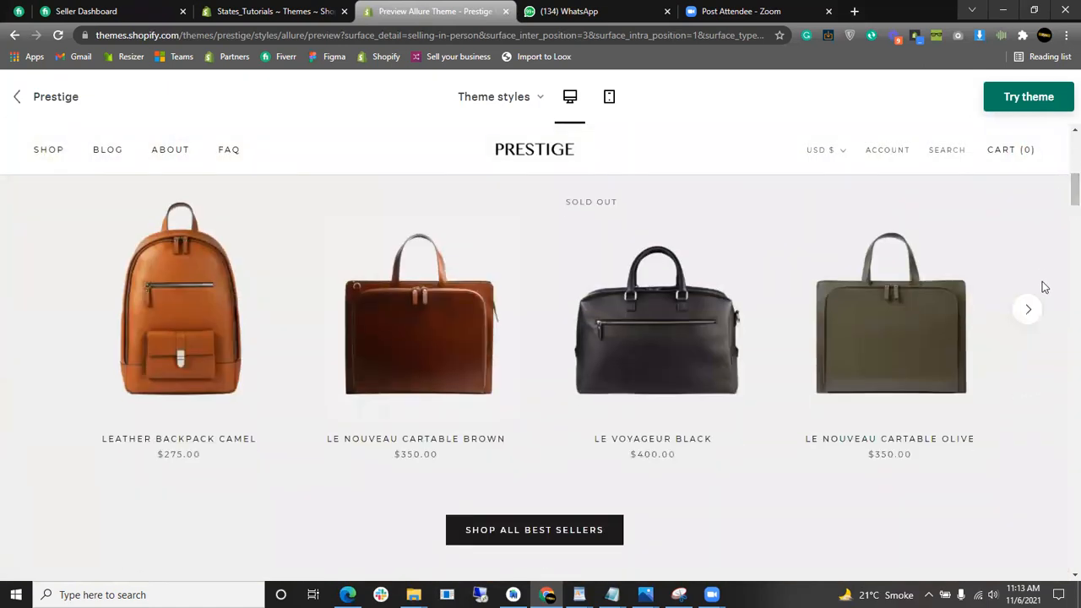
pyautogui.click(1038, 316)
pyautogui.click(1033, 313)
pyautogui.click(1033, 313)
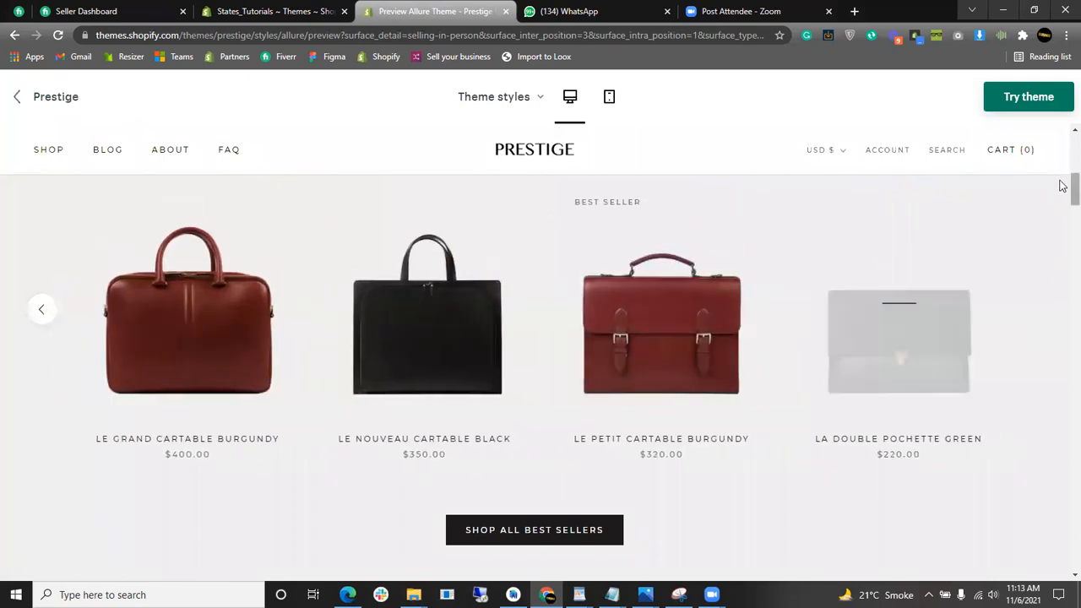
pyautogui.scroll(-2, 1062, 201)
pyautogui.moveTo(1061, 198); pyautogui.dragTo(1072, 250)
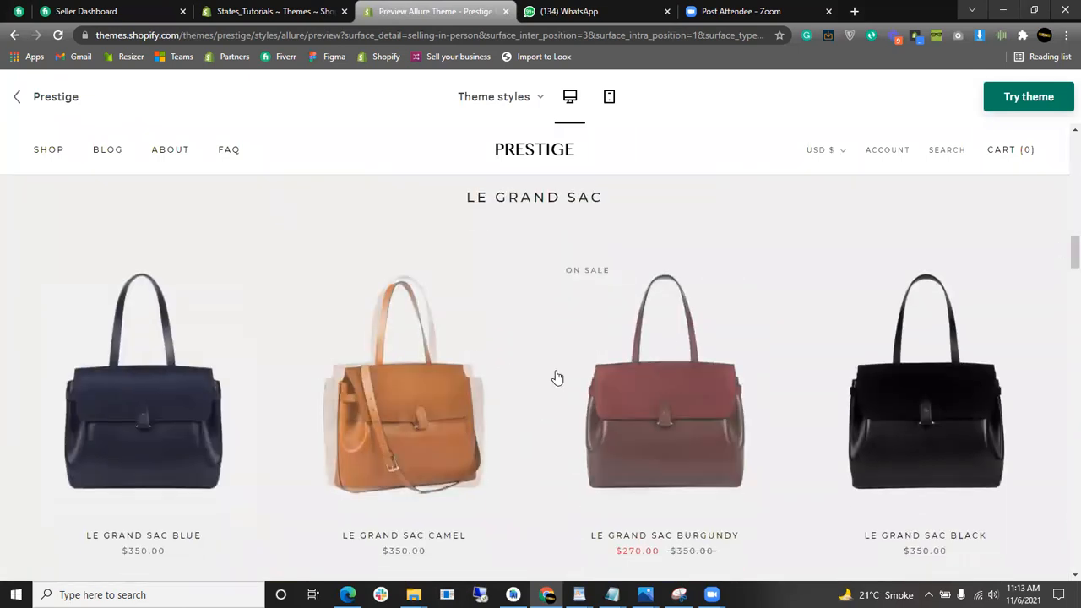
pyautogui.scroll(-1, 1065, 259)
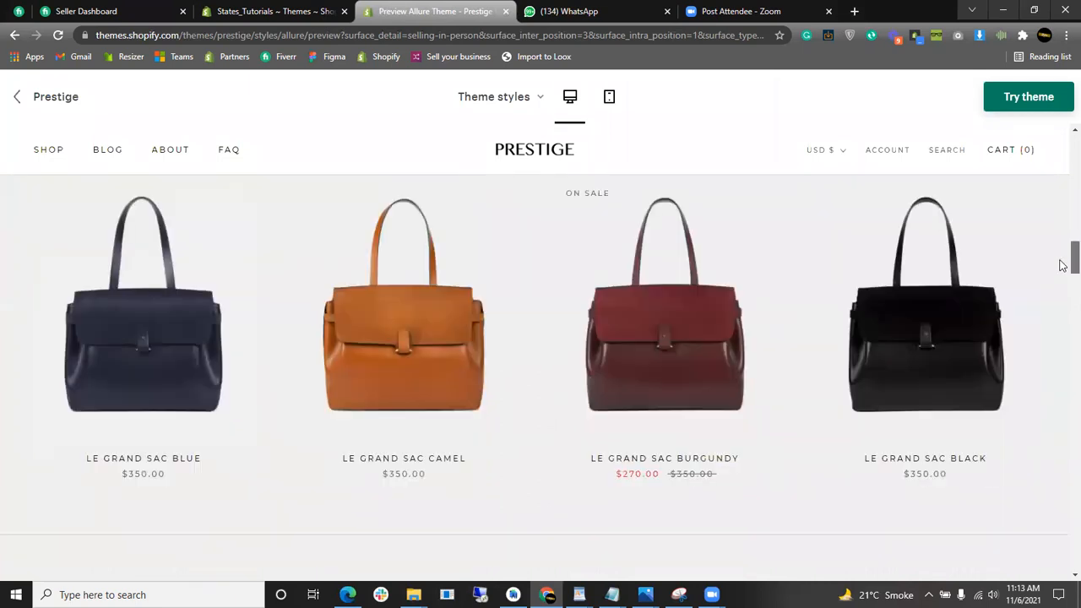
pyautogui.scroll(1, 1062, 261)
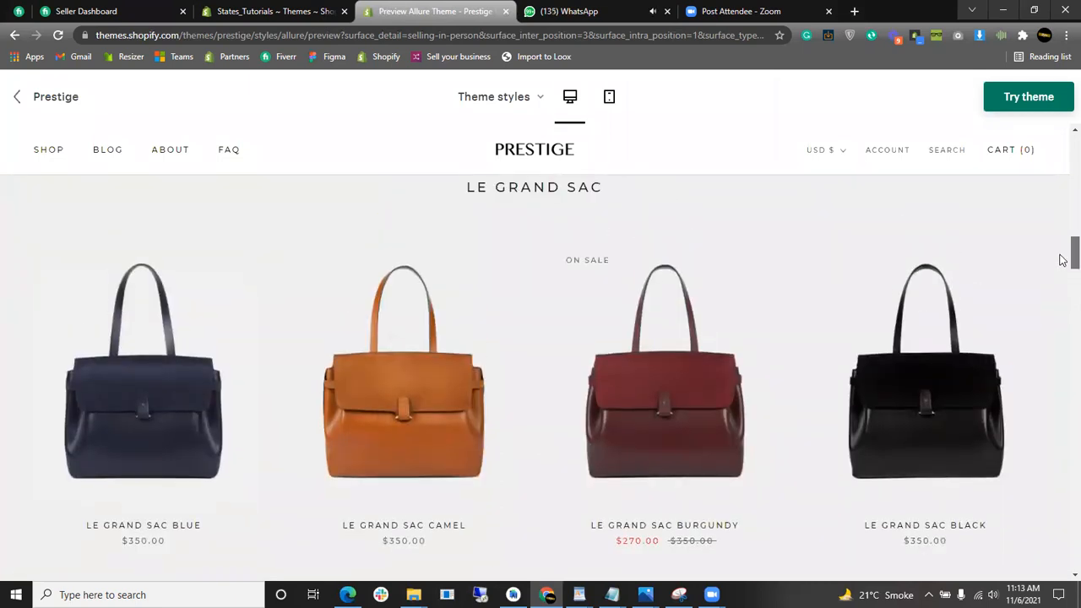
pyautogui.scroll(-10, 1062, 264)
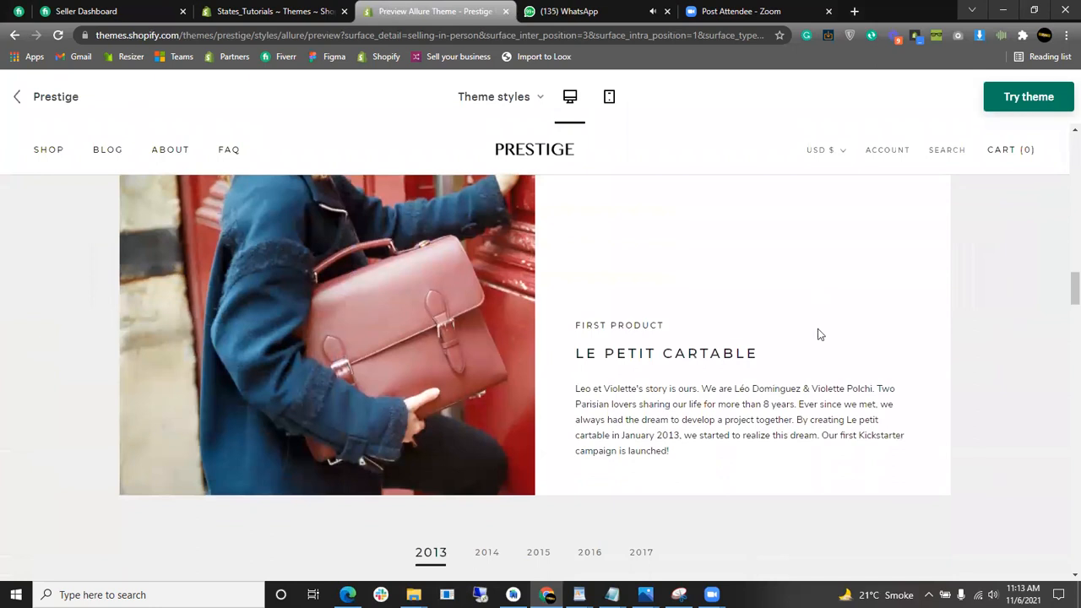
pyautogui.scroll(-3, 1063, 281)
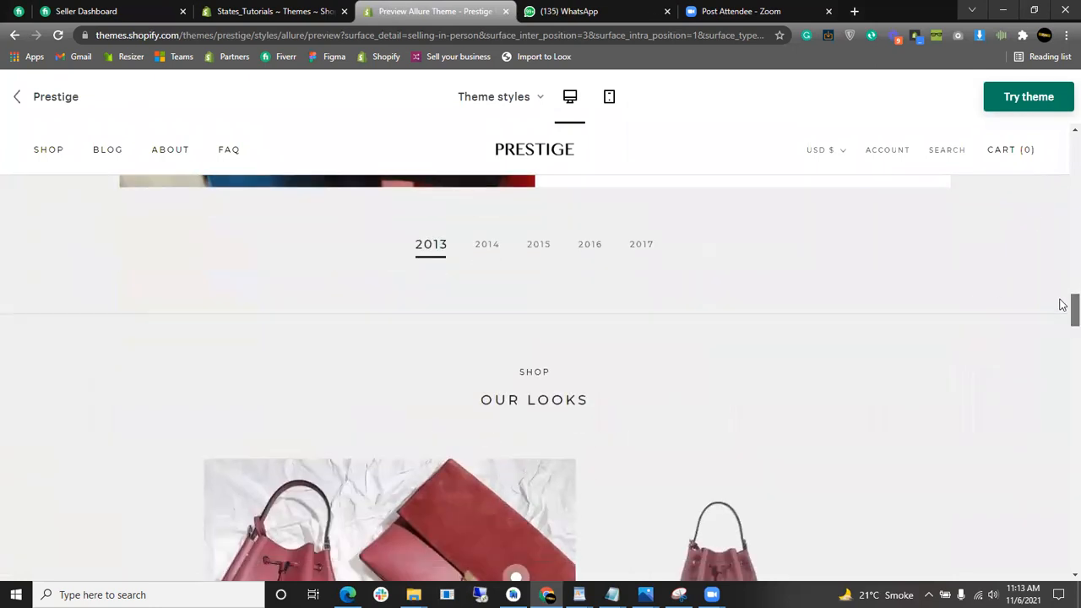
pyautogui.click(497, 261)
pyautogui.click(545, 261)
pyautogui.click(602, 261)
pyautogui.scroll(-1, 1063, 304)
pyautogui.scroll(-3, 1063, 329)
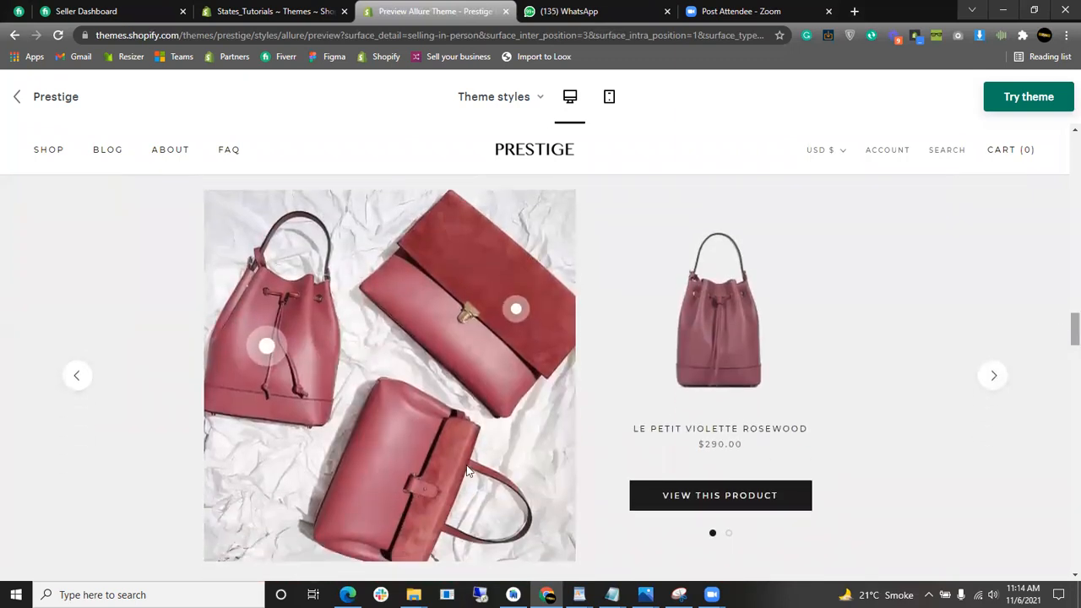
pyautogui.click(513, 315)
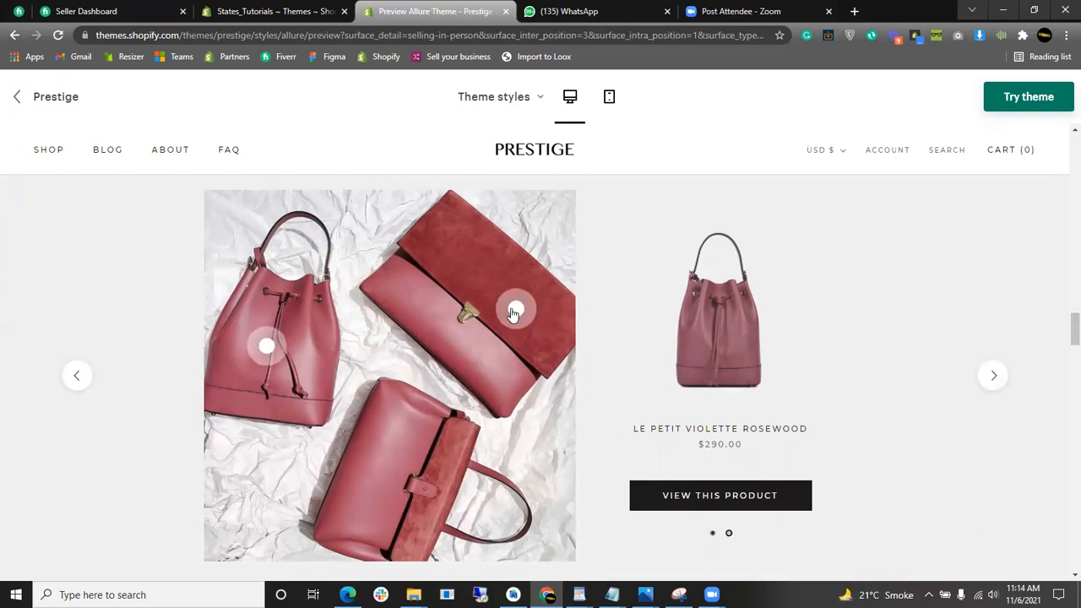
pyautogui.click(267, 346)
pyautogui.scroll(-3, 667, 323)
pyautogui.scroll(-4, 666, 334)
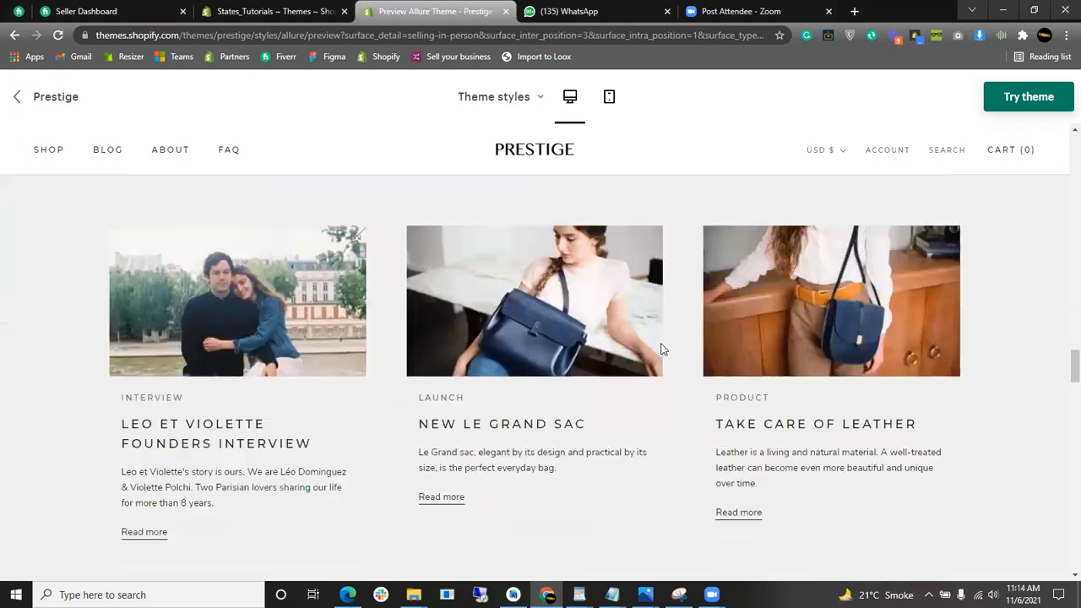
pyautogui.scroll(3, 618, 279)
pyautogui.scroll(-12, 536, 372)
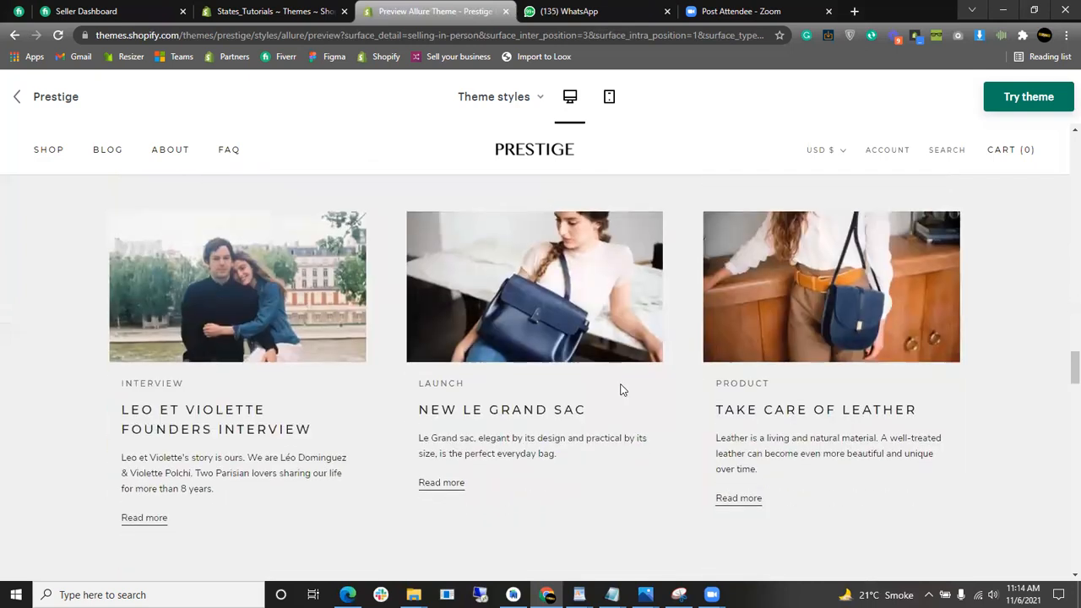
pyautogui.scroll(3, 621, 388)
pyautogui.scroll(-15, 625, 384)
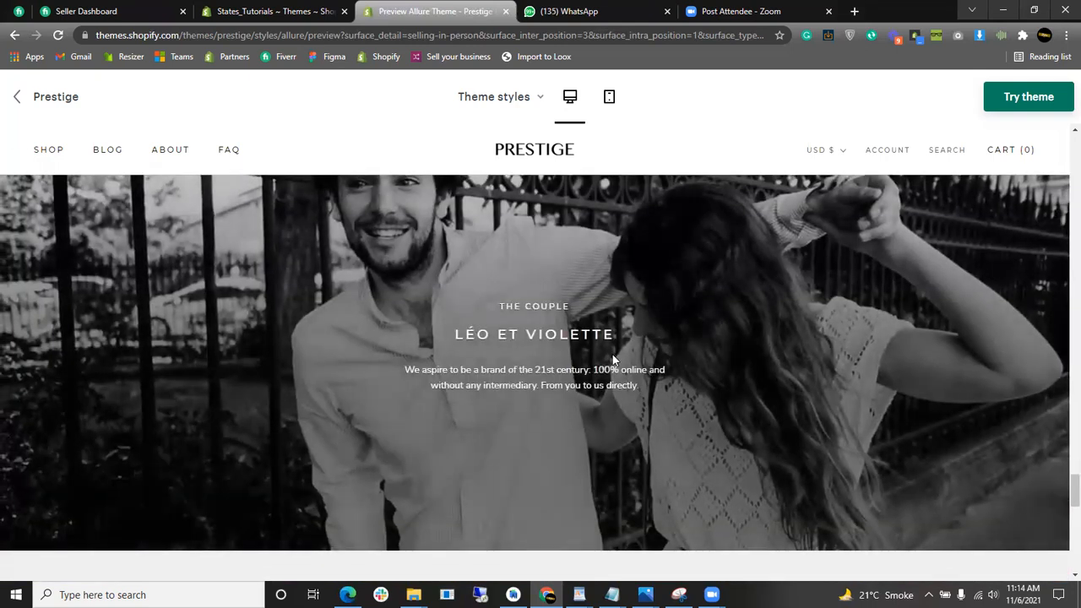
pyautogui.scroll(10, 617, 372)
pyautogui.scroll(5, 518, 355)
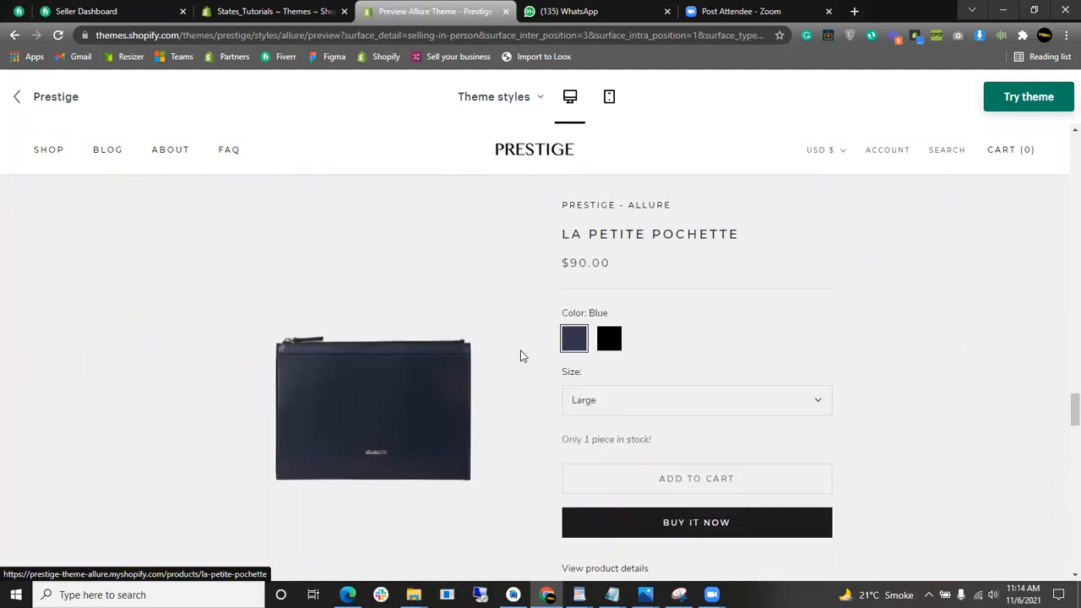
pyautogui.scroll(-3, 507, 346)
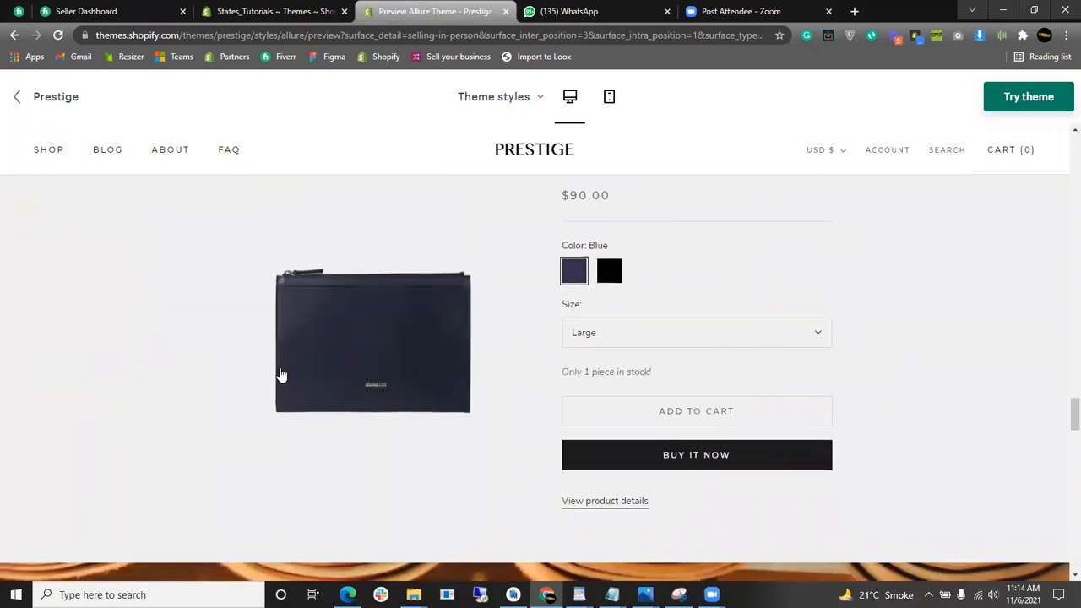
pyautogui.scroll(3, 522, 369)
pyautogui.tripleClick(657, 276)
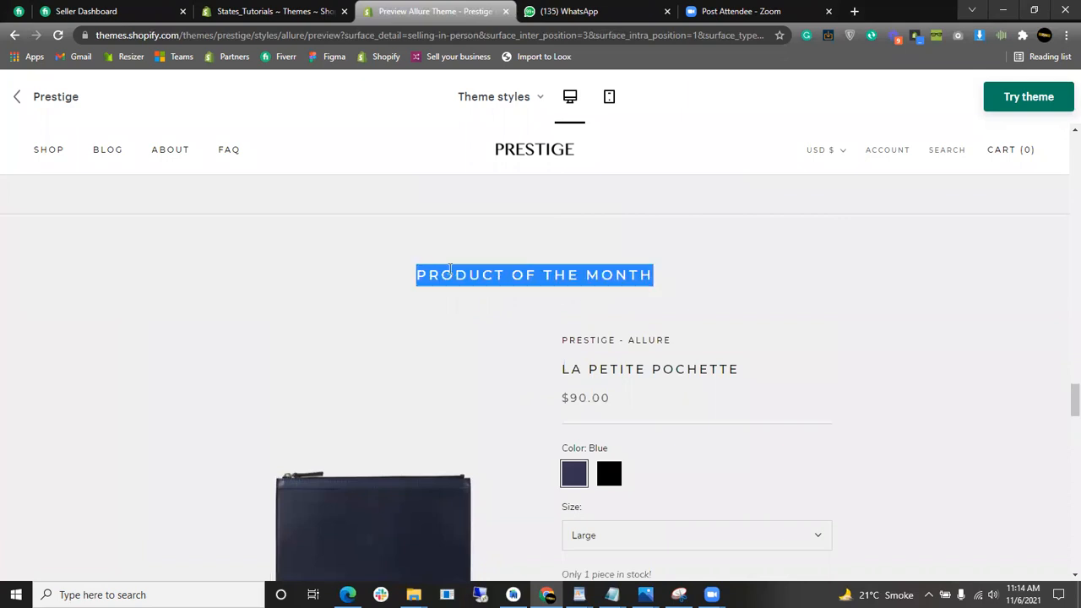
pyautogui.scroll(-8, 541, 273)
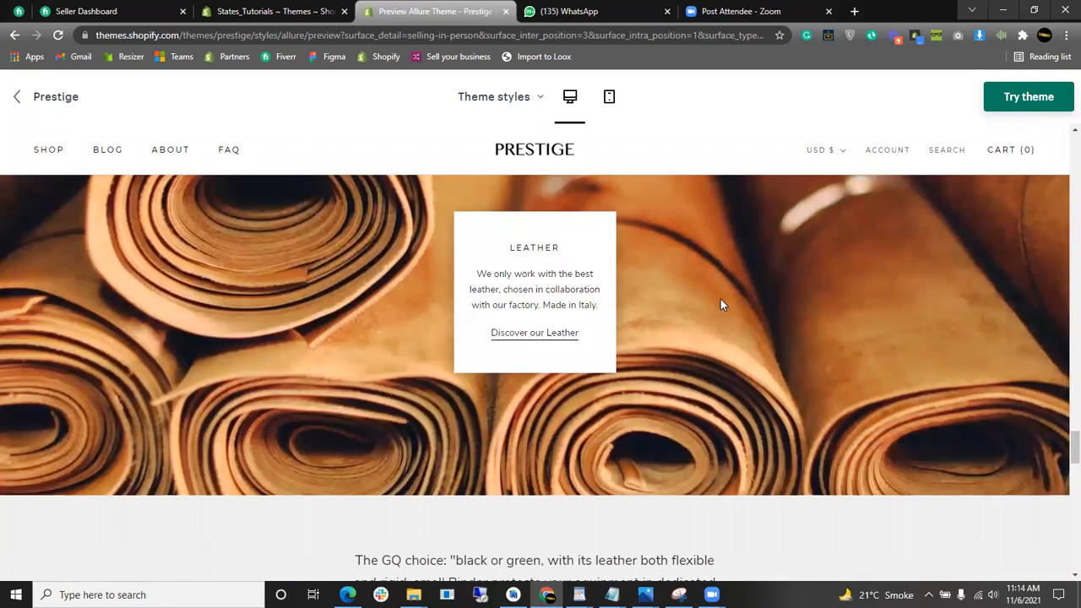
pyautogui.scroll(1, 659, 329)
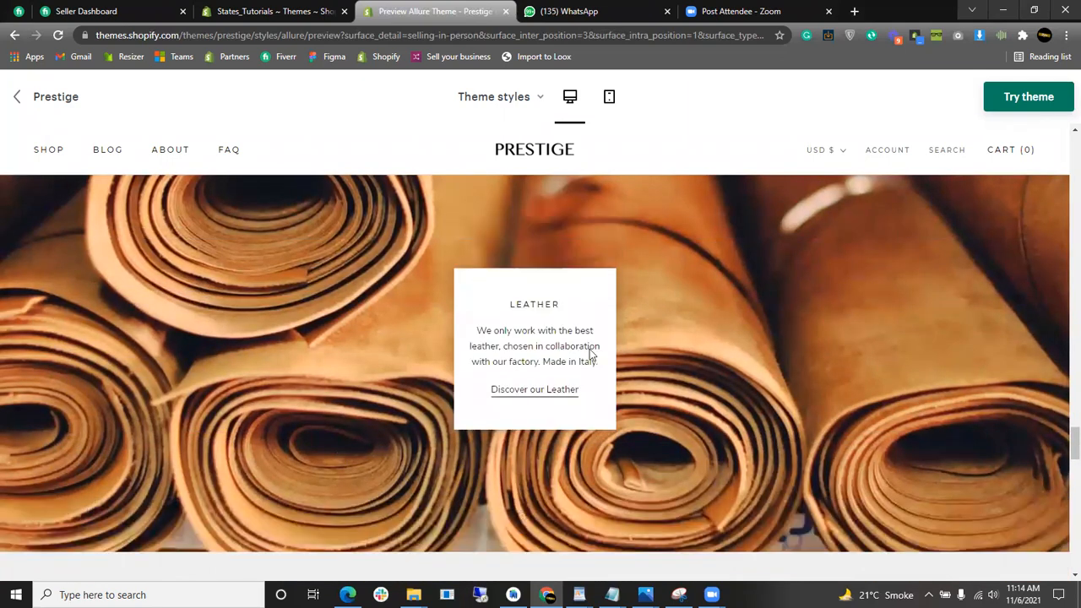
pyautogui.moveTo(499, 321); pyautogui.dragTo(554, 341)
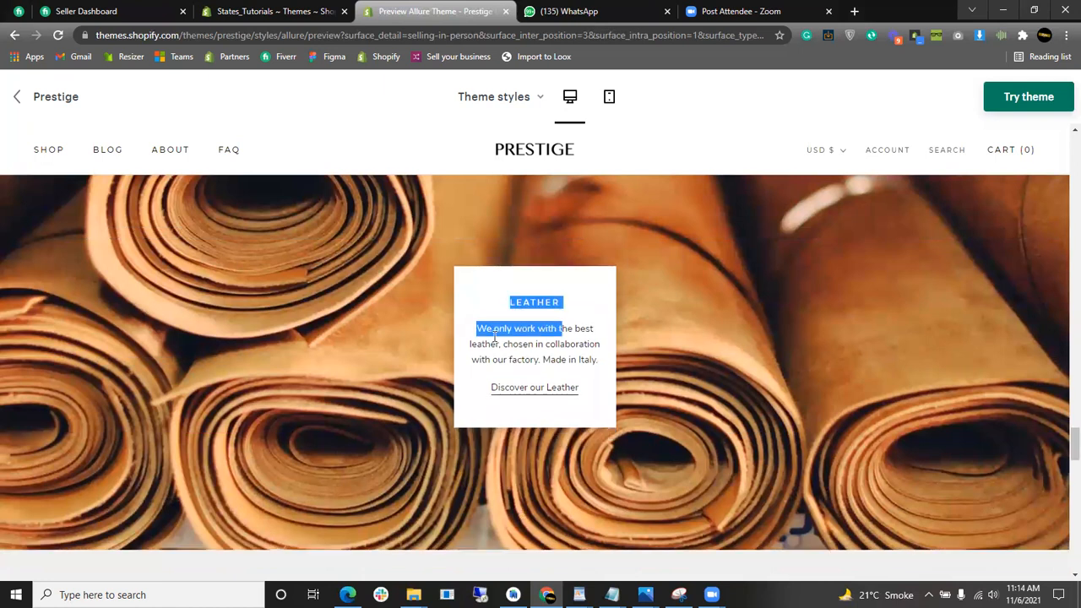
pyautogui.scroll(-6, 495, 337)
pyautogui.scroll(-3, 495, 338)
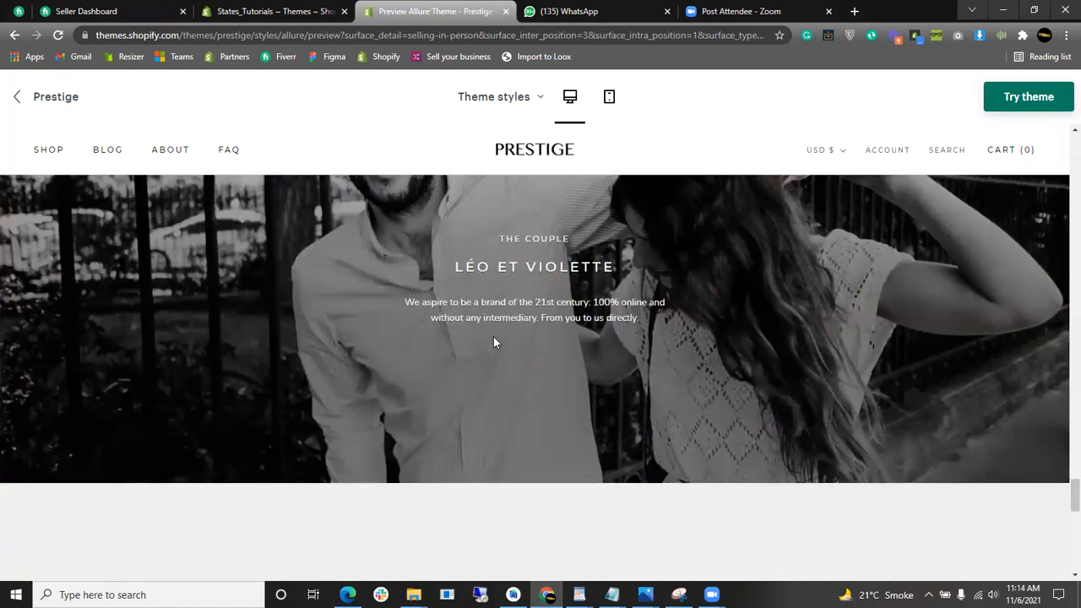
pyautogui.scroll(-3, 495, 338)
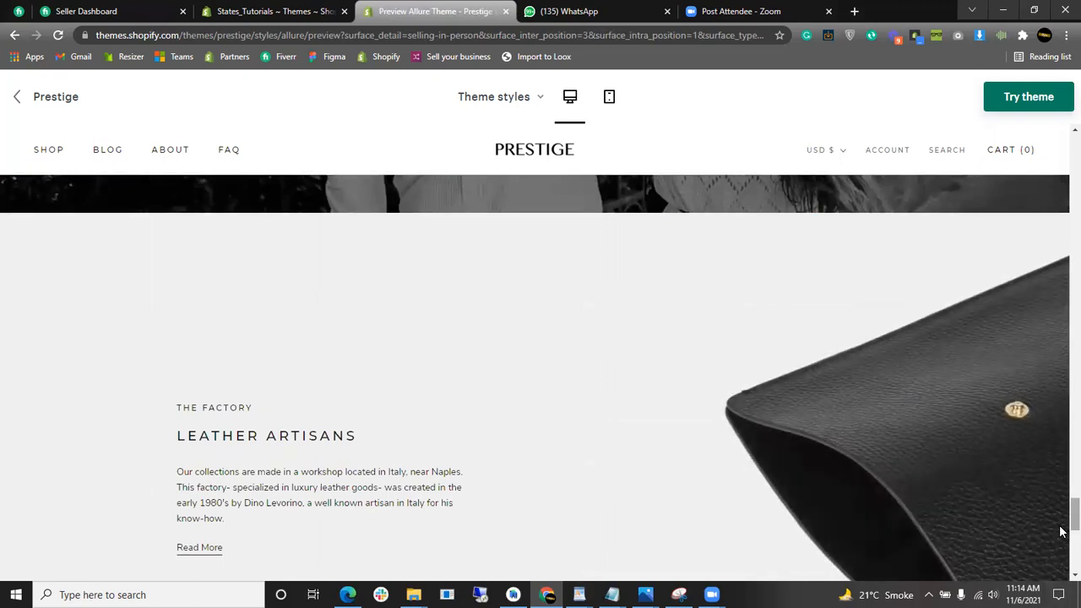
pyautogui.scroll(-6, 1063, 531)
pyautogui.moveTo(1063, 549); pyautogui.dragTo(1063, 457)
pyautogui.moveTo(1063, 356); pyautogui.dragTo(1070, 174)
pyautogui.scroll(3, 882, 334)
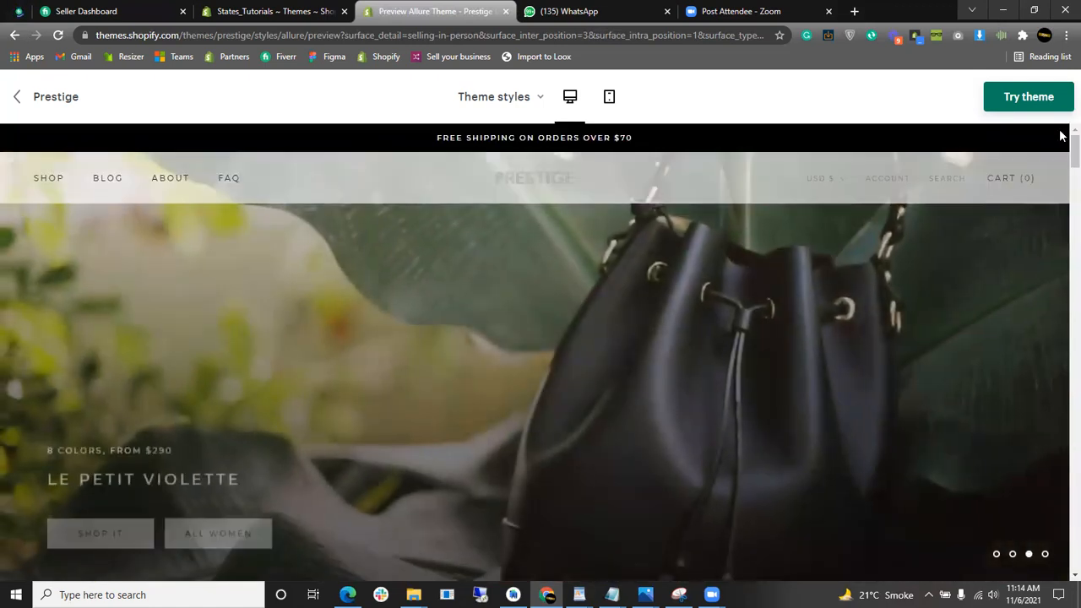
# - Scroll to Our Looks and select the clutch hotspot to show La Double Pochette Rosewood
pyautogui.moveTo(1060, 153); pyautogui.dragTo(1063, 324)
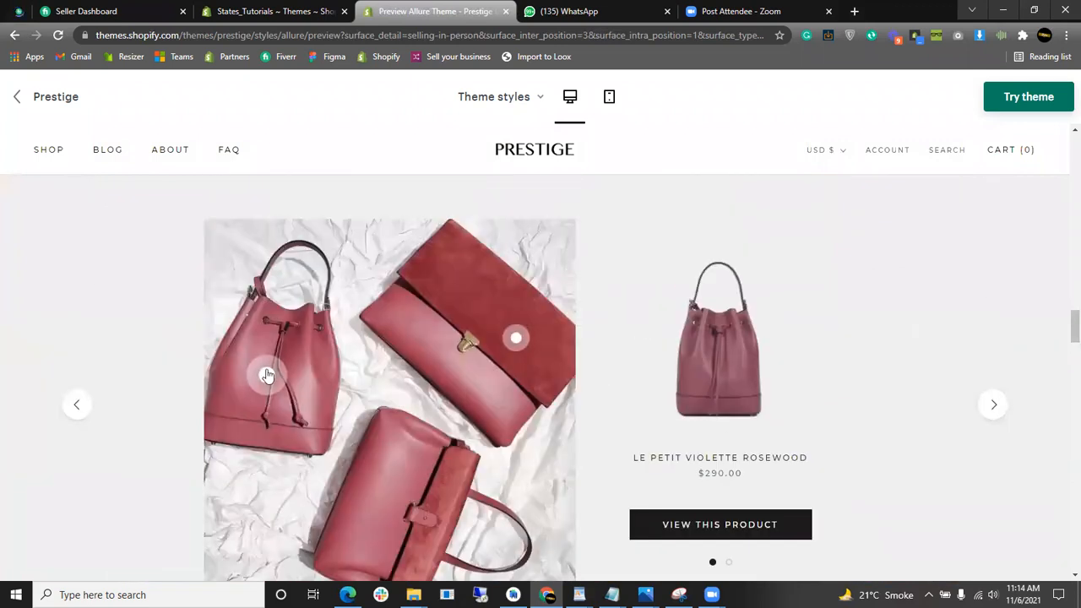
pyautogui.click(517, 337)
pyautogui.scroll(2, 635, 387)
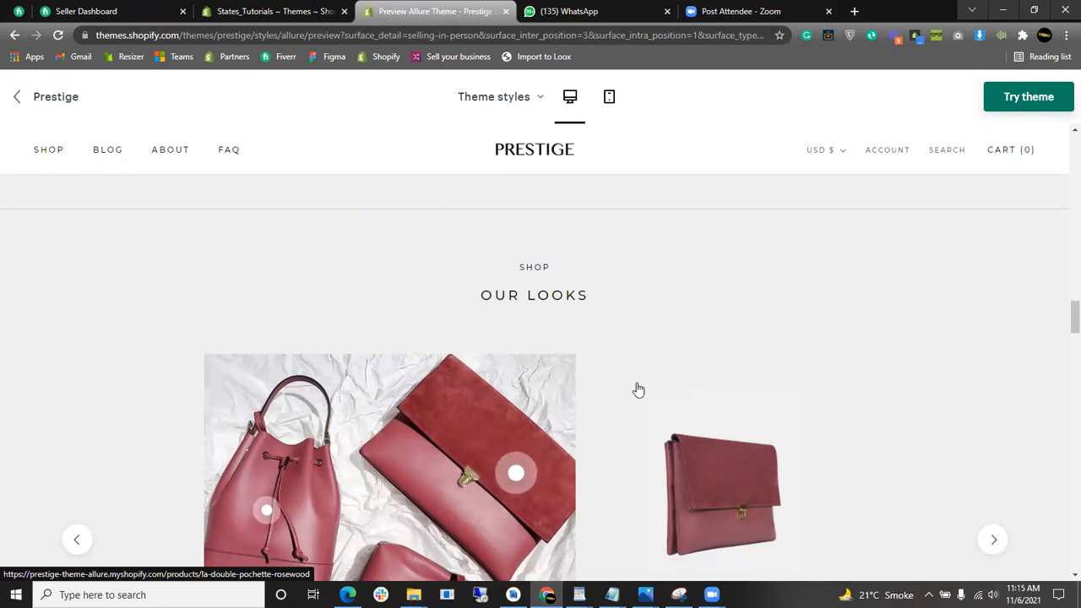
# - Return to the store's Themes admin and mark the Free themes and Shopify Theme Store titles
pyautogui.click(270, 11)
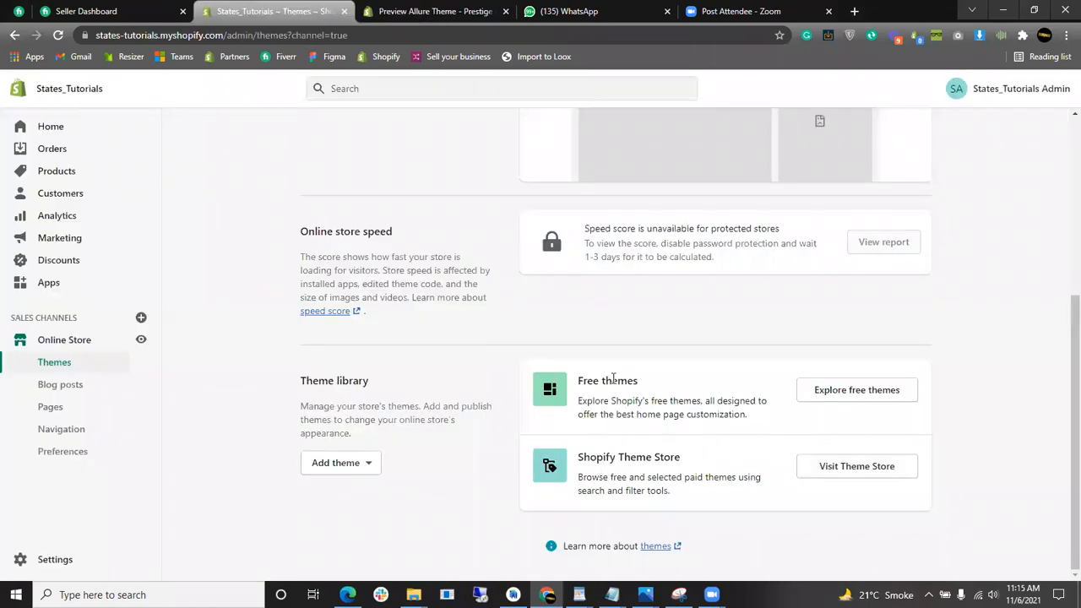
pyautogui.moveTo(638, 380); pyautogui.dragTo(576, 381)
pyautogui.moveTo(680, 457); pyautogui.dragTo(578, 459)
pyautogui.click(448, 494)
# - Mark the Current theme heading, then show the Add theme options (zip upload or GitHub)
pyautogui.scroll(2, 448, 494)
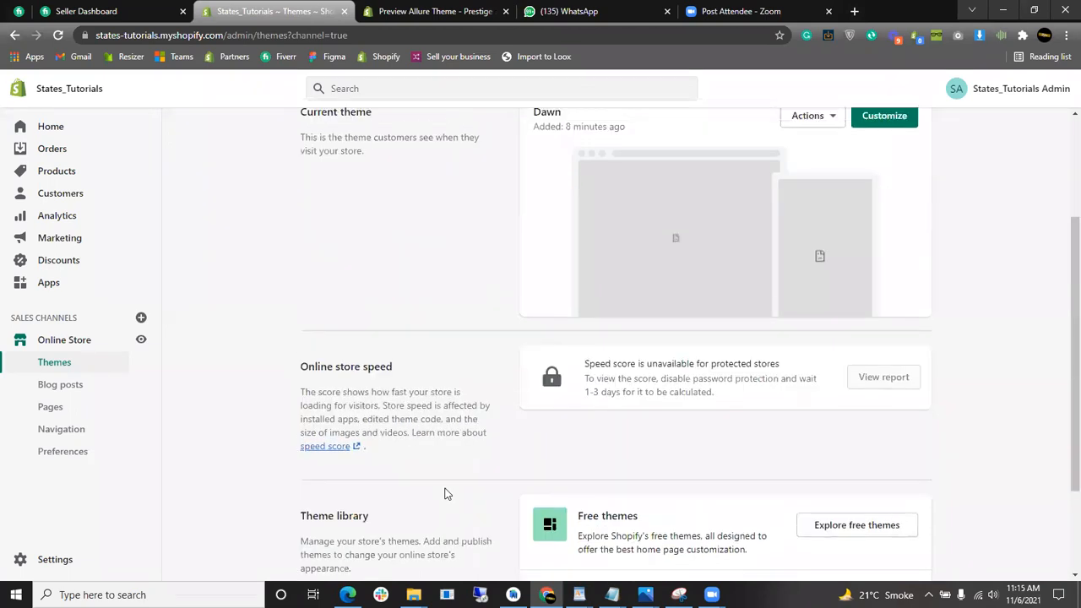
pyautogui.scroll(-2, 517, 358)
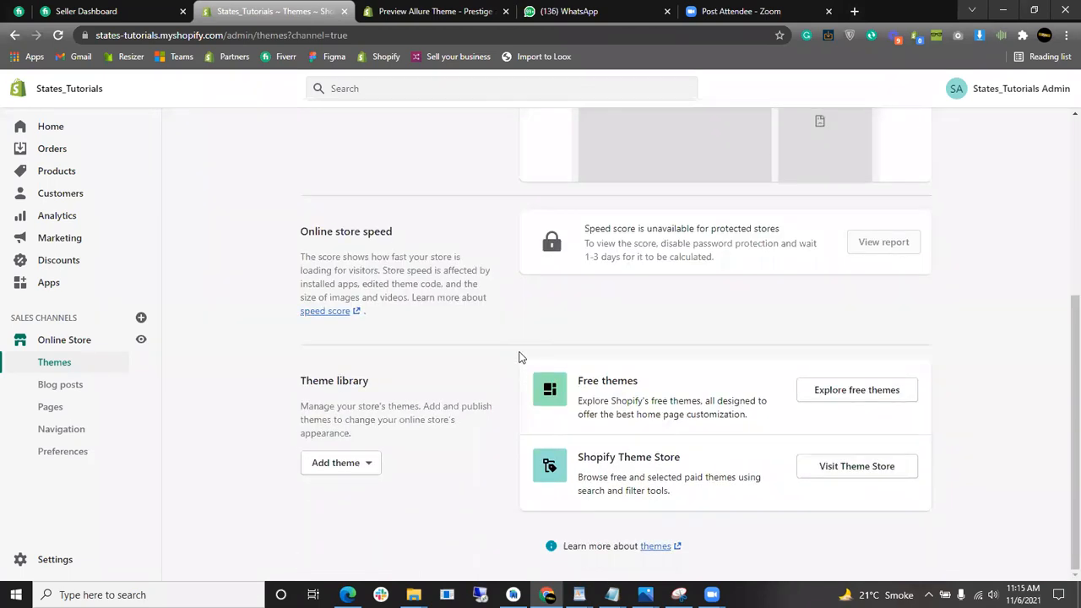
pyautogui.scroll(3, 649, 343)
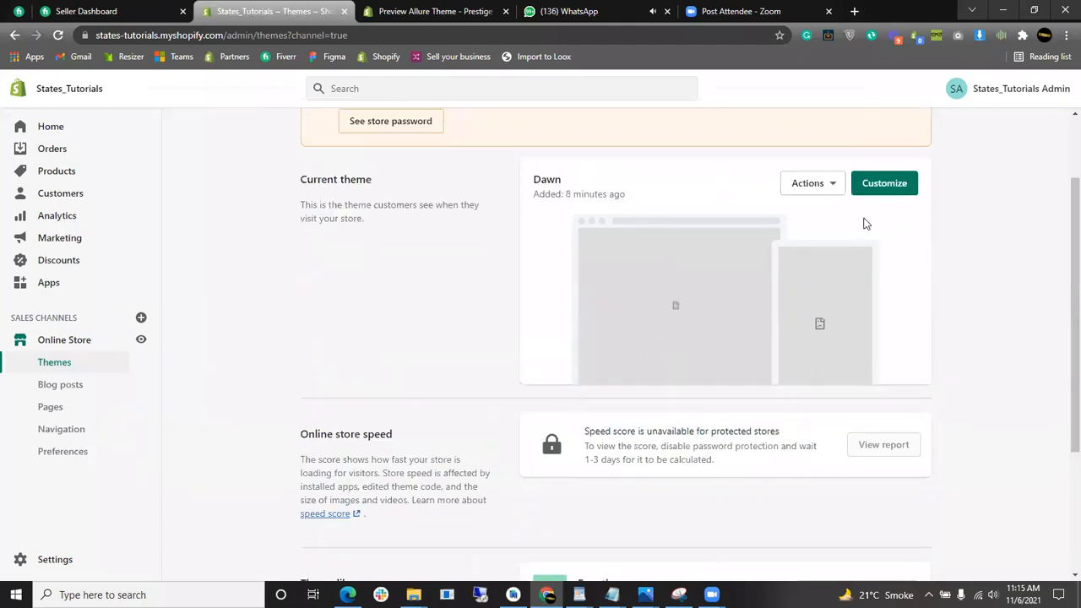
pyautogui.scroll(-3, 913, 237)
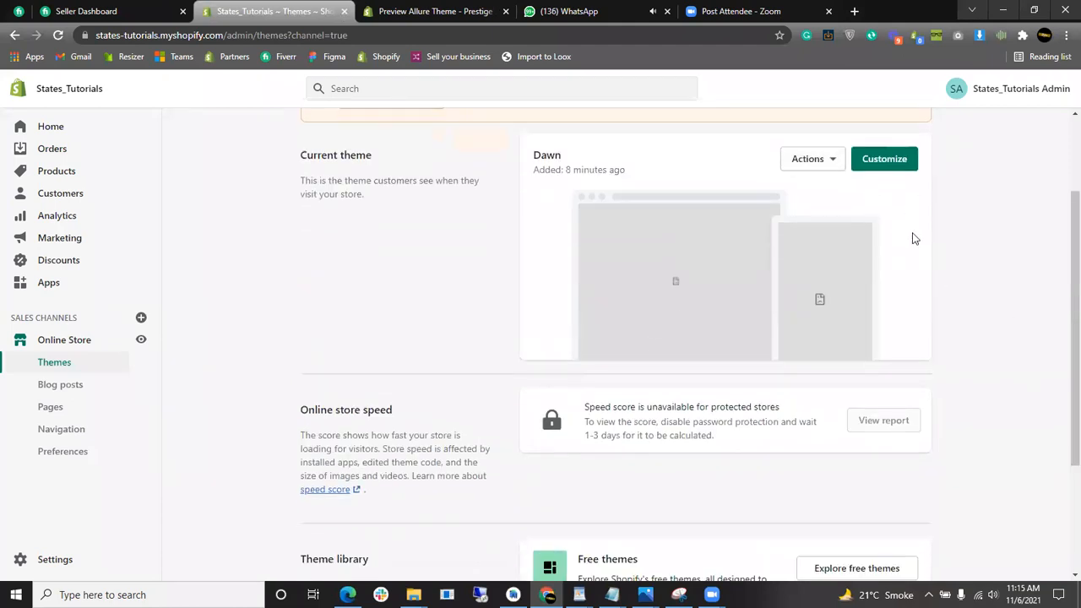
pyautogui.scroll(1, 1063, 336)
pyautogui.scroll(2, 1063, 336)
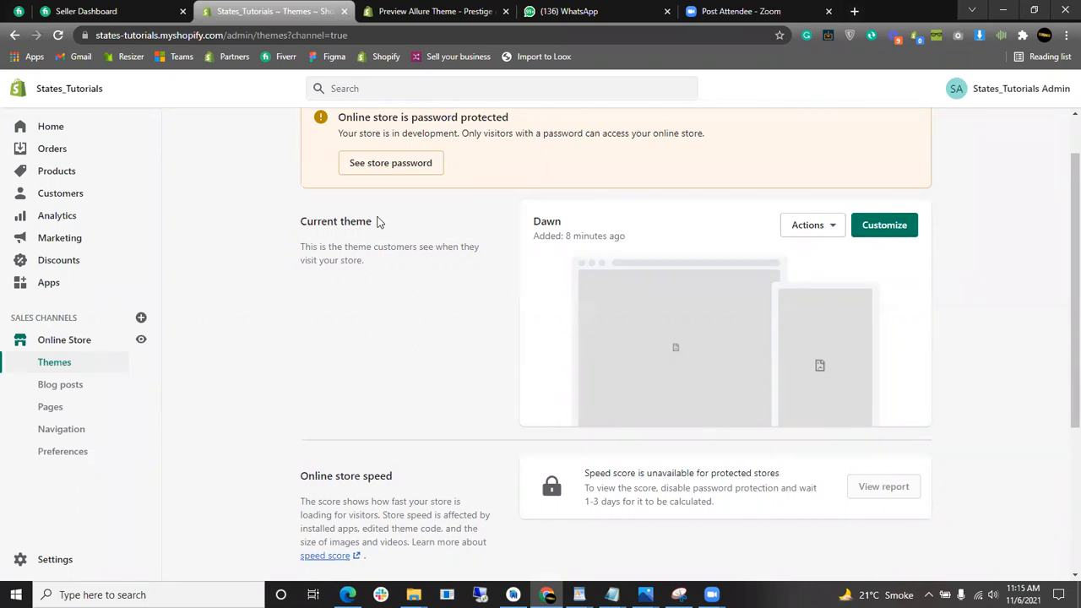
pyautogui.moveTo(377, 222); pyautogui.dragTo(285, 221)
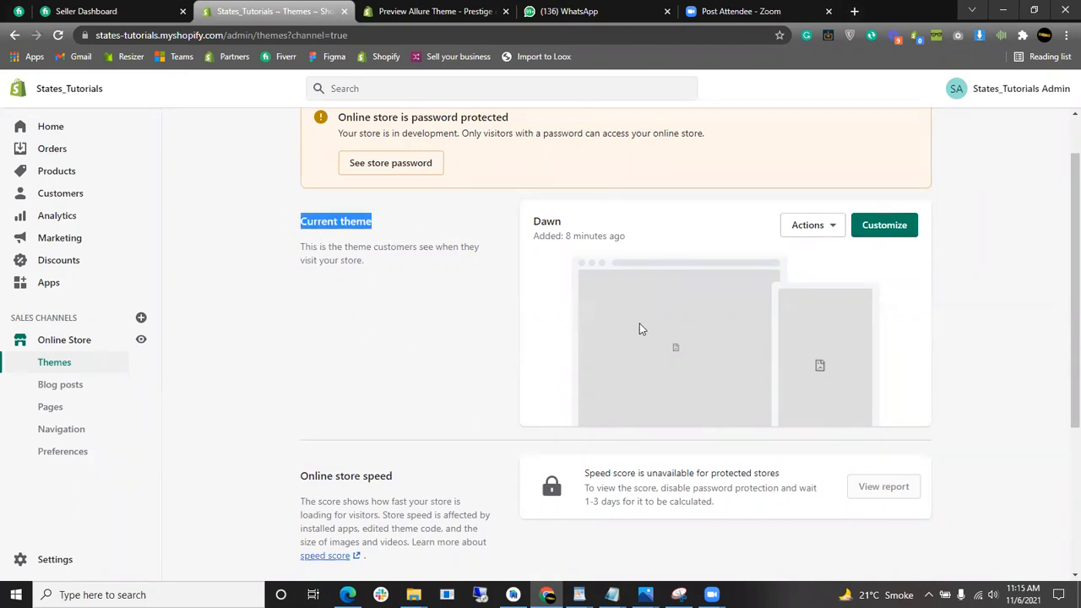
pyautogui.scroll(-3, 640, 328)
pyautogui.scroll(3, 463, 321)
pyautogui.scroll(1, 464, 321)
pyautogui.scroll(-4, 463, 321)
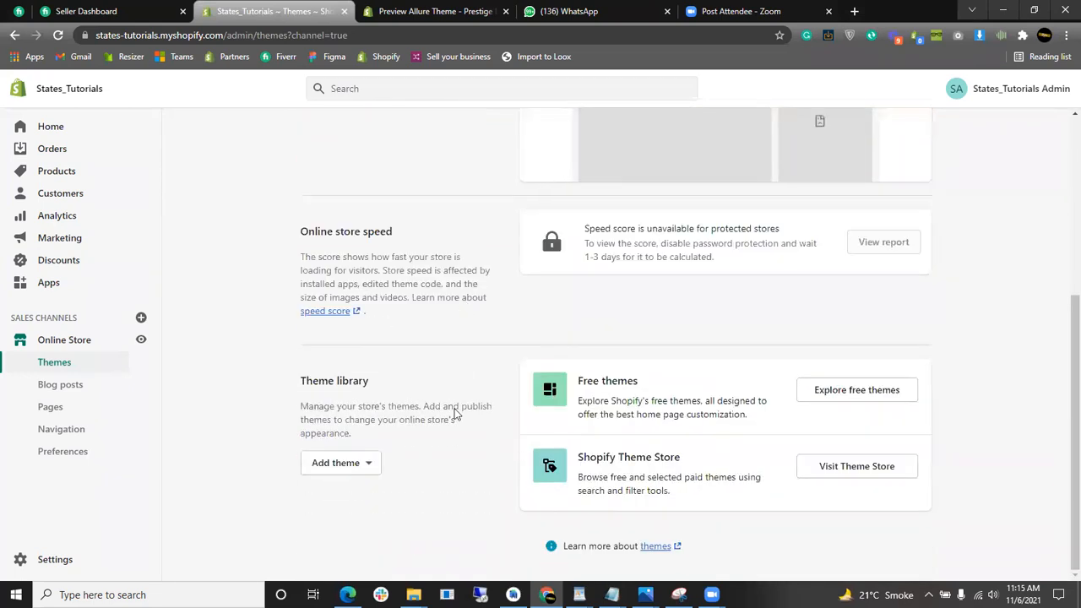
pyautogui.click(355, 474)
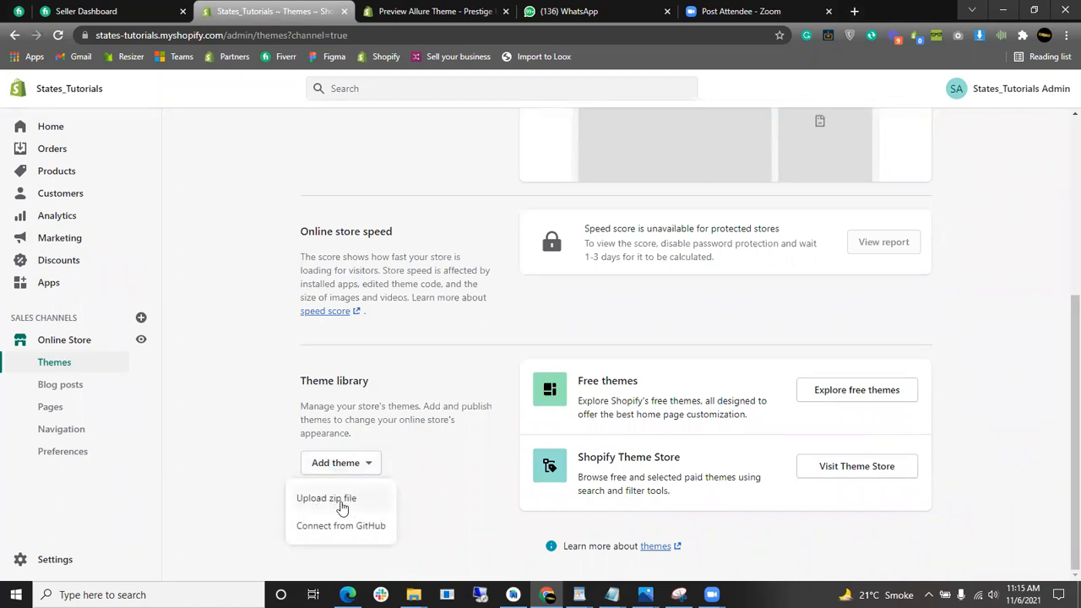
# - Upload the warehouse-2-0-0 theme zip from the Desktop's Themes New folder
pyautogui.click(341, 502)
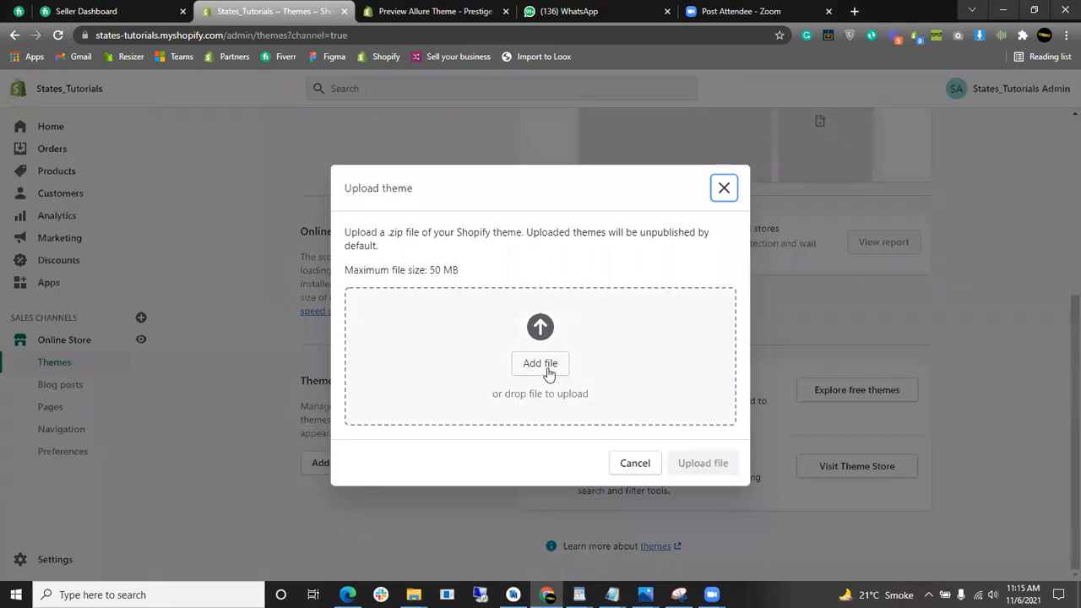
pyautogui.click(547, 368)
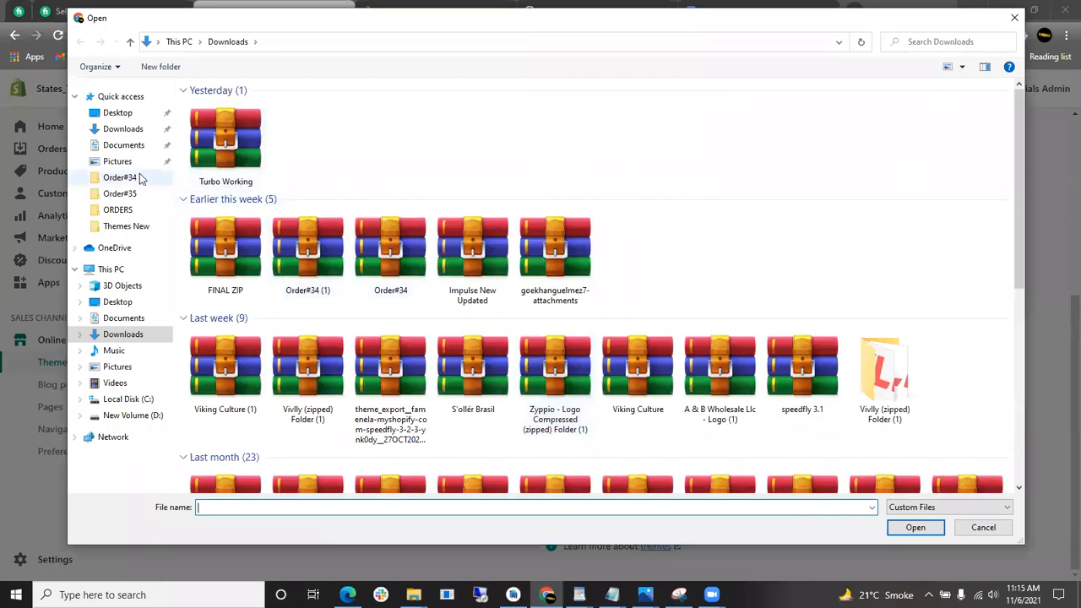
pyautogui.click(131, 303)
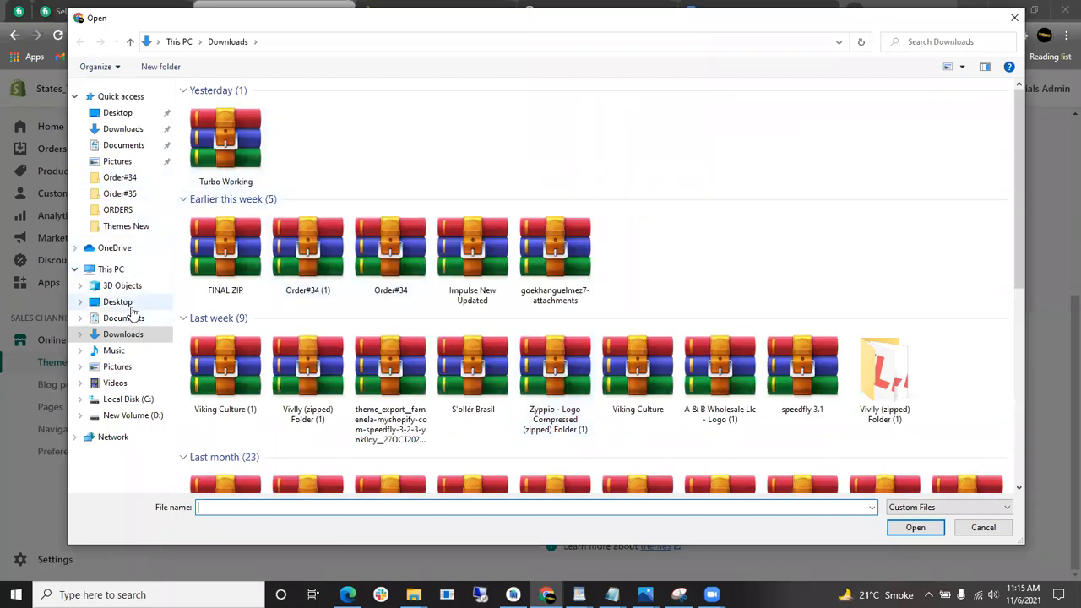
pyautogui.doubleClick(589, 144)
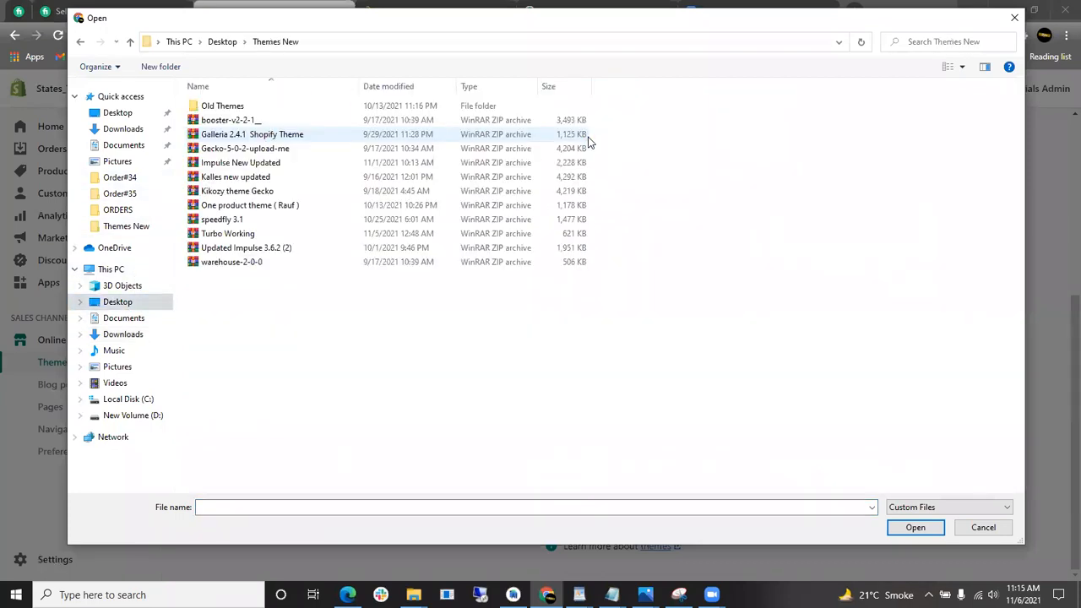
pyautogui.click(245, 235)
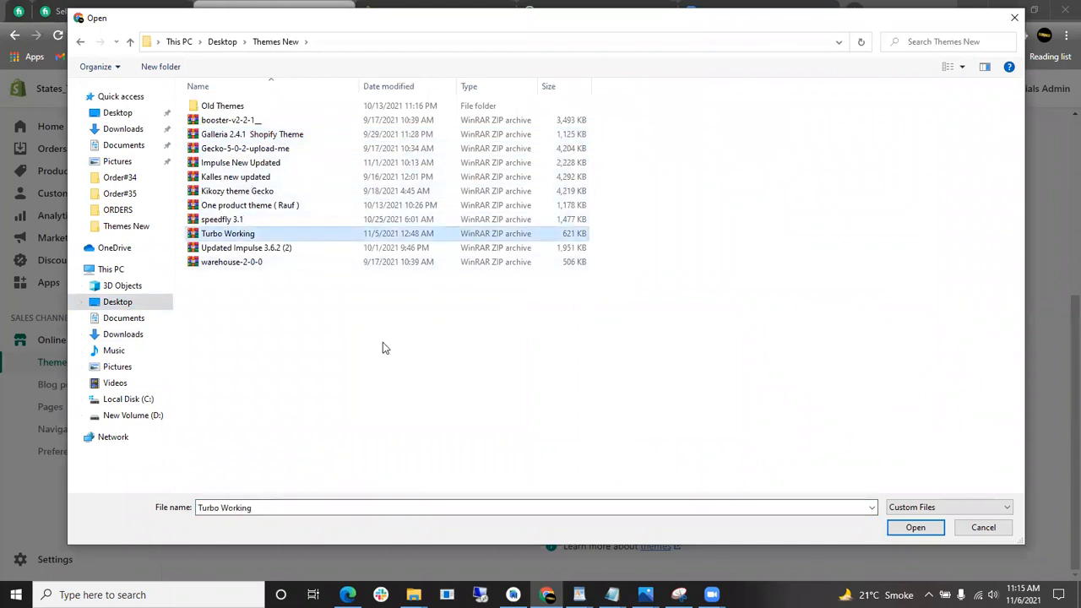
pyautogui.click(302, 262)
pyautogui.click(916, 527)
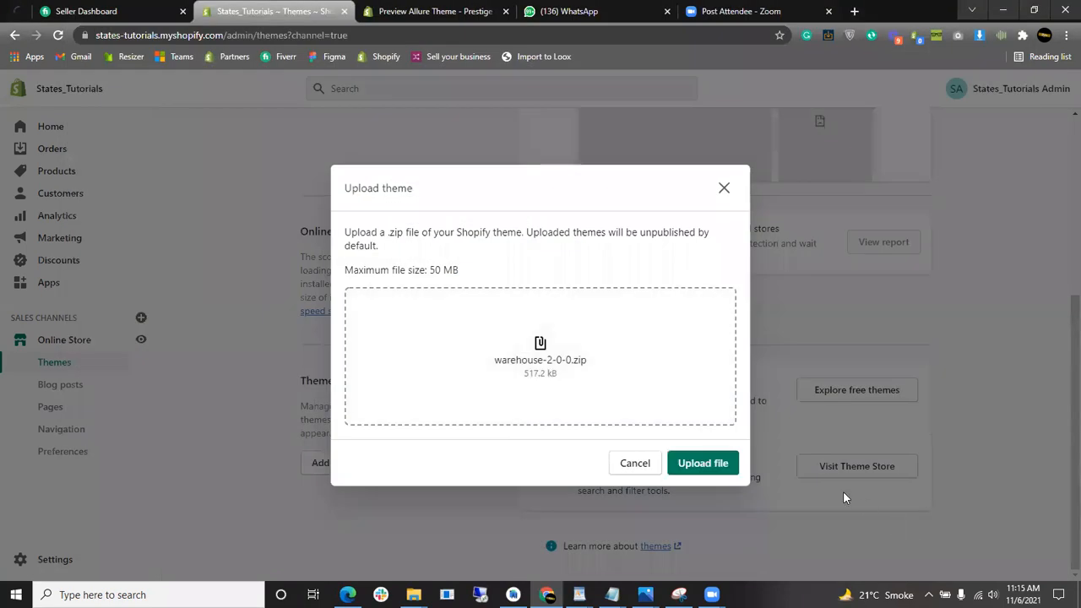
pyautogui.click(686, 463)
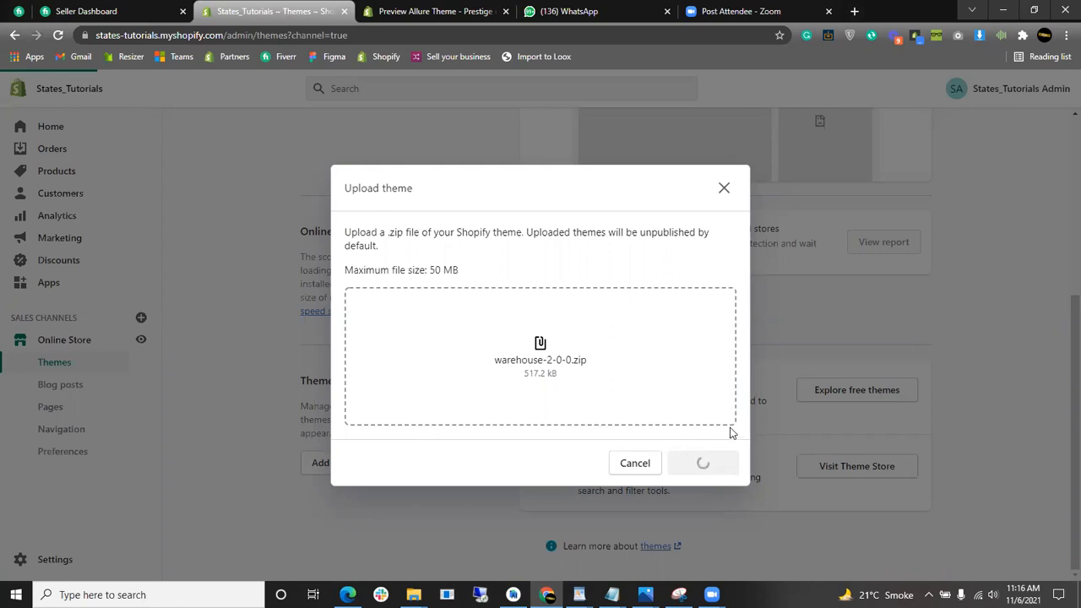
# - Highlight the just-added Warehouse-2-0-0 theme, then open the storefront in a new tab
pyautogui.scroll(3, 815, 335)
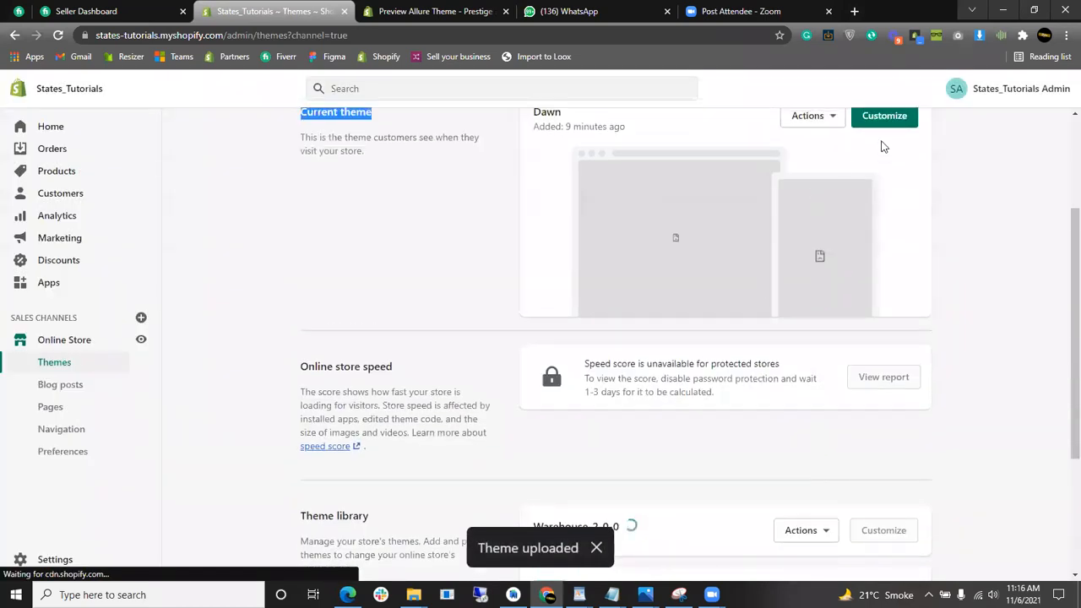
pyautogui.scroll(1, 674, 193)
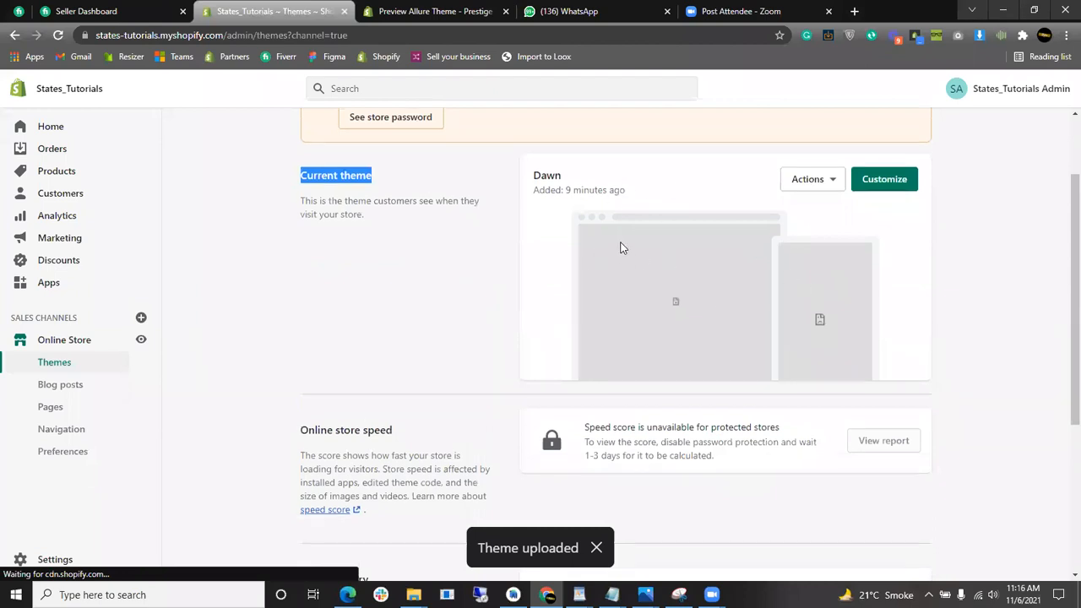
pyautogui.scroll(-4, 718, 266)
pyautogui.moveTo(534, 327); pyautogui.dragTo(619, 326)
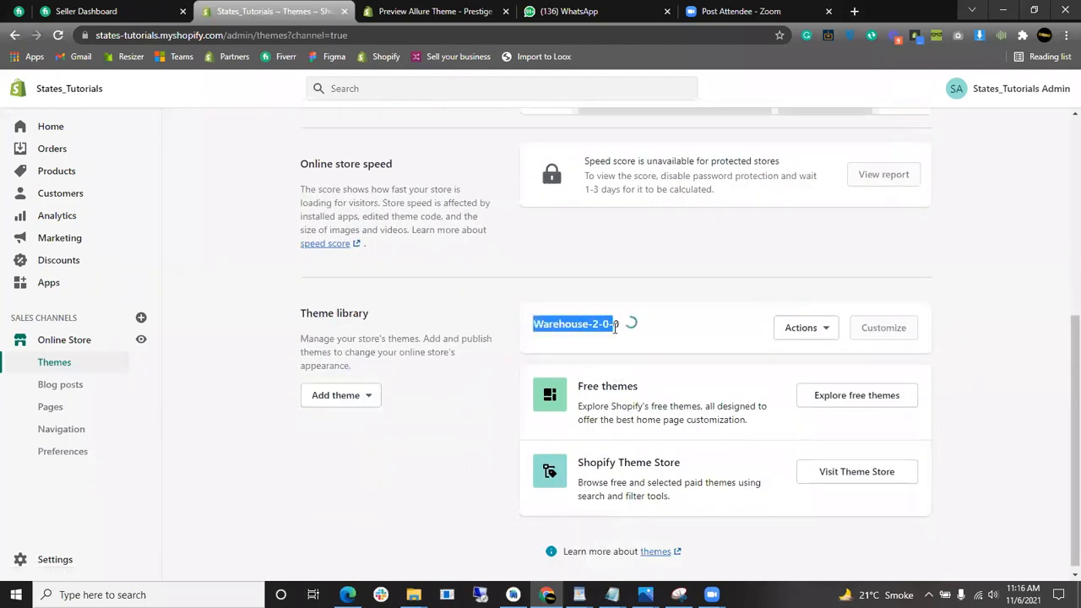
pyautogui.click(642, 262)
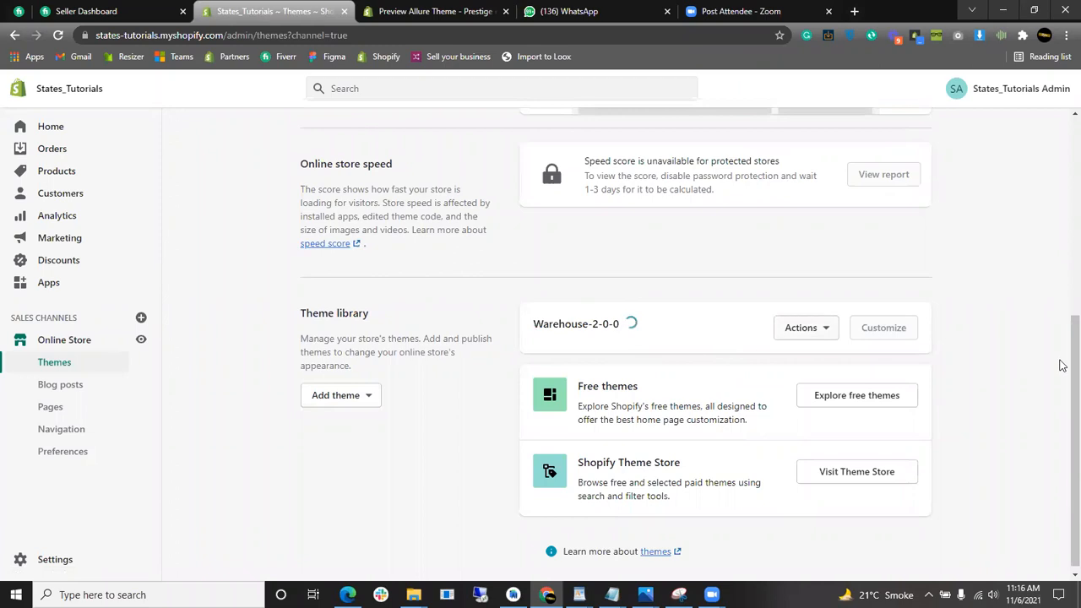
pyautogui.moveTo(1060, 425); pyautogui.dragTo(1059, 384)
pyautogui.scroll(3, 747, 373)
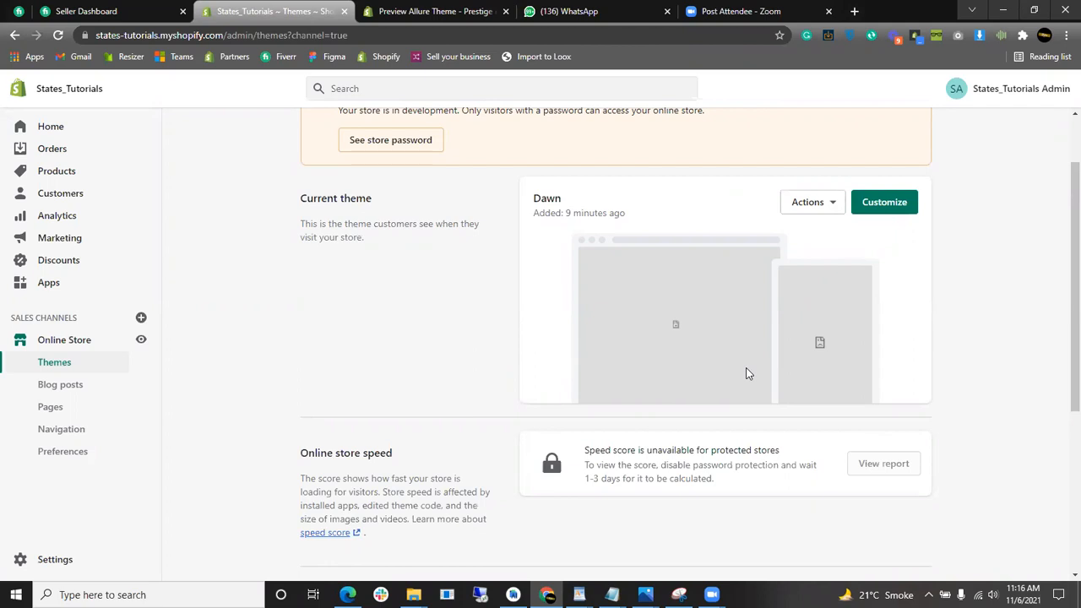
pyautogui.scroll(-2, 744, 271)
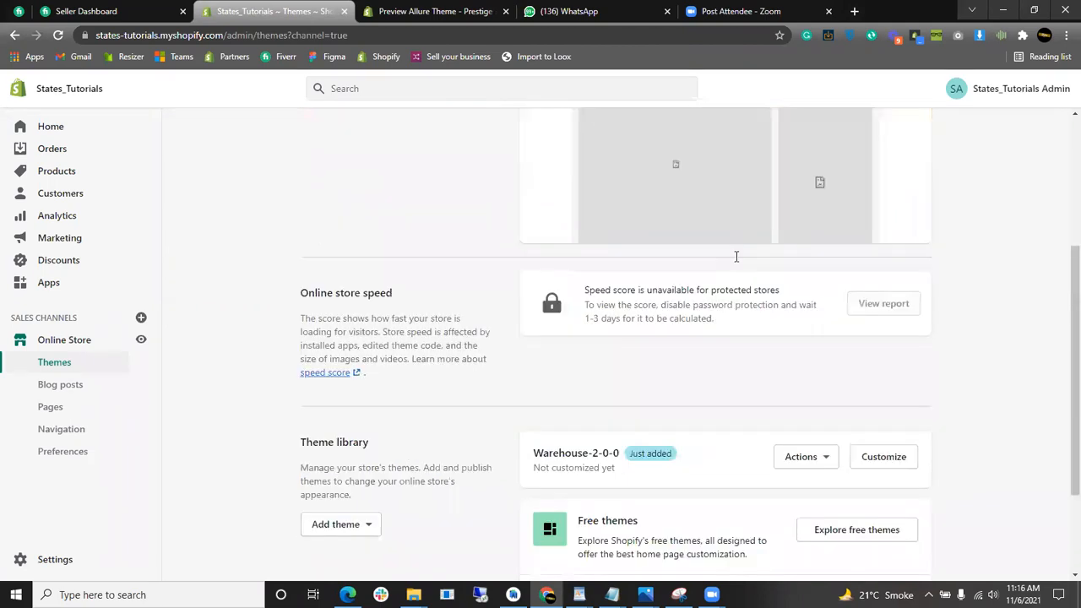
pyautogui.scroll(2, 800, 292)
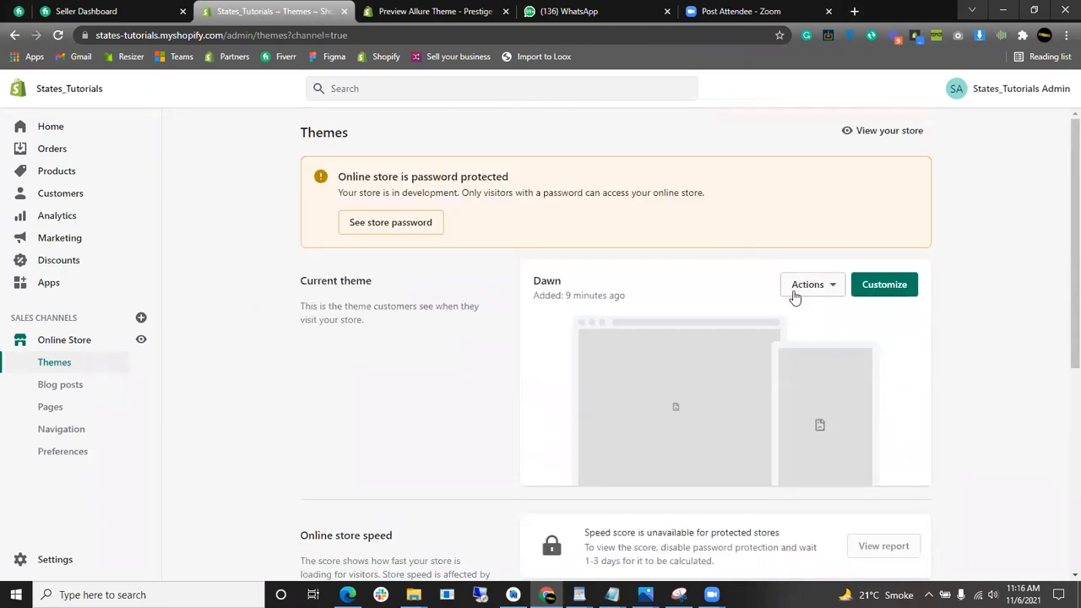
pyautogui.scroll(-3, 772, 389)
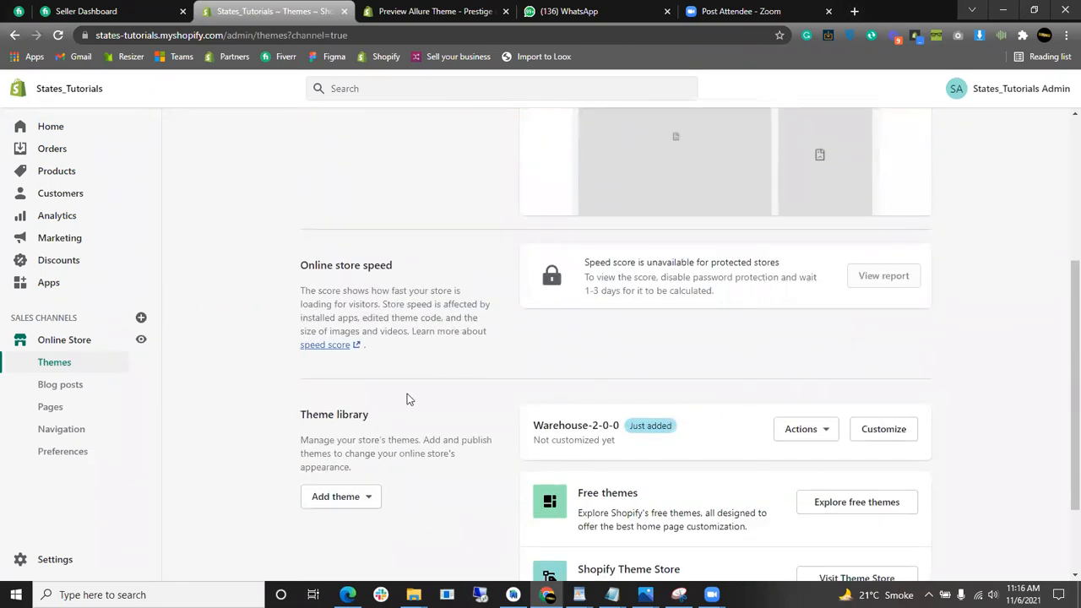
pyautogui.click(137, 343)
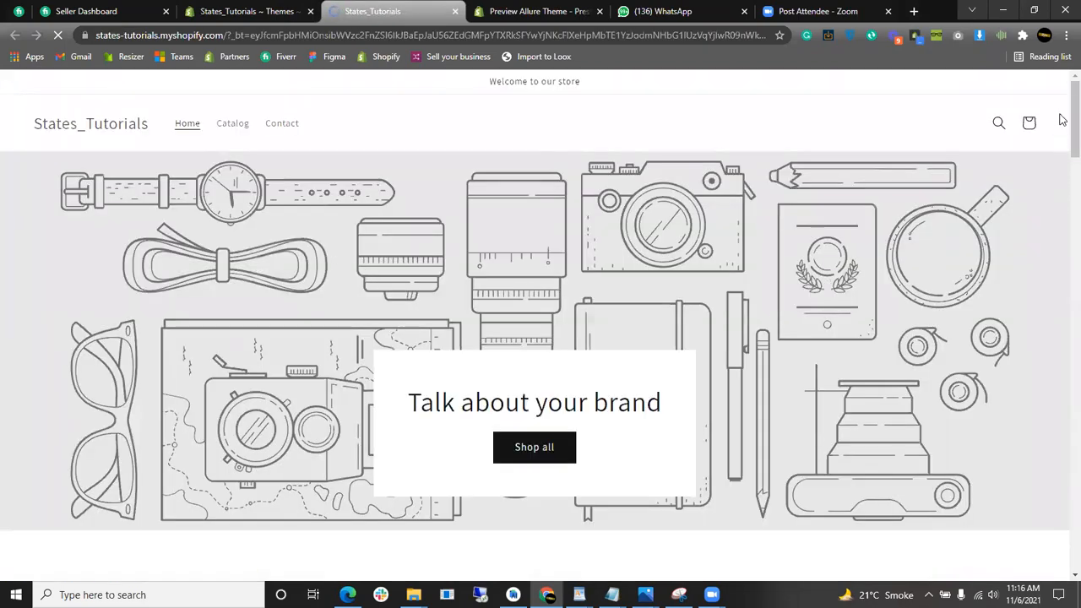
# - Review the Dawn storefront, then back in Themes admin highlight the current theme name Dawn
pyautogui.moveTo(1062, 119)
pyautogui.mouseDown()
pyautogui.moveTo(1062, 487)
pyautogui.moveTo(1059, 101)
pyautogui.mouseUp()
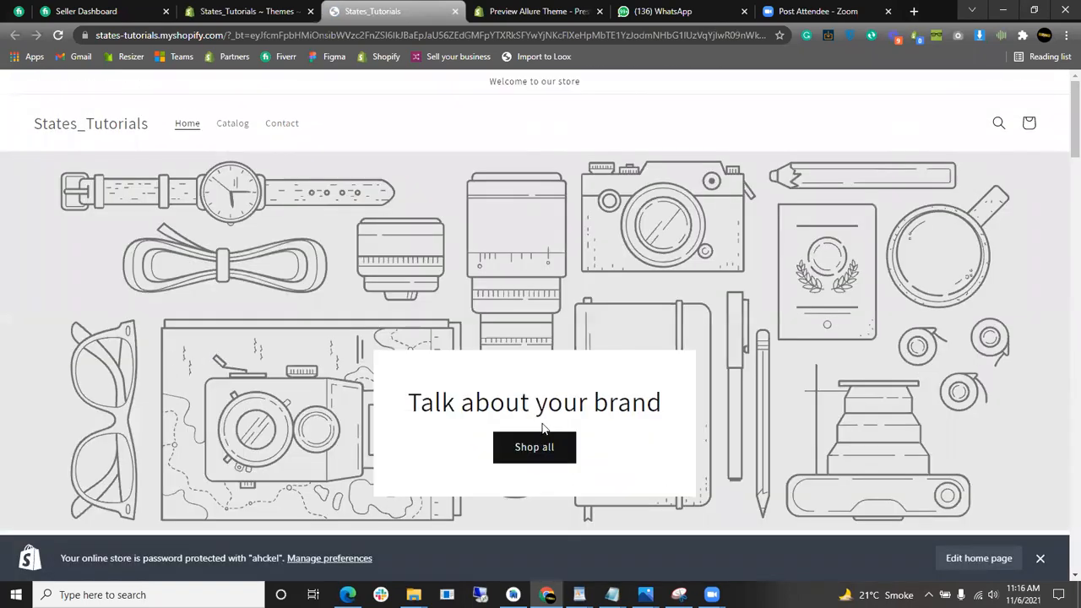
pyautogui.click(245, 11)
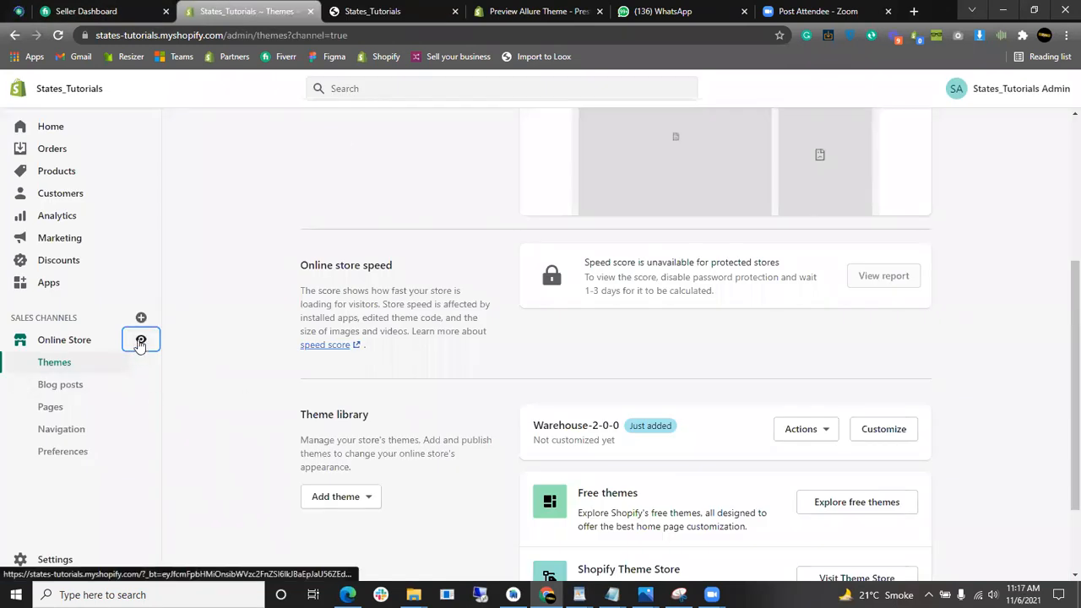
pyautogui.scroll(-2, 806, 403)
pyautogui.scroll(4, 797, 314)
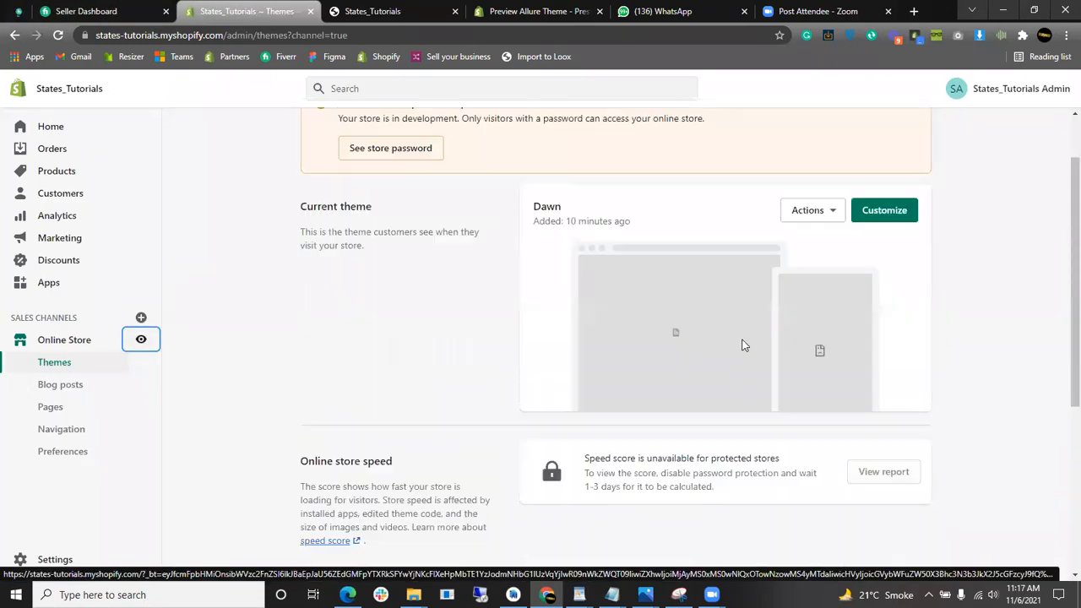
pyautogui.doubleClick(549, 237)
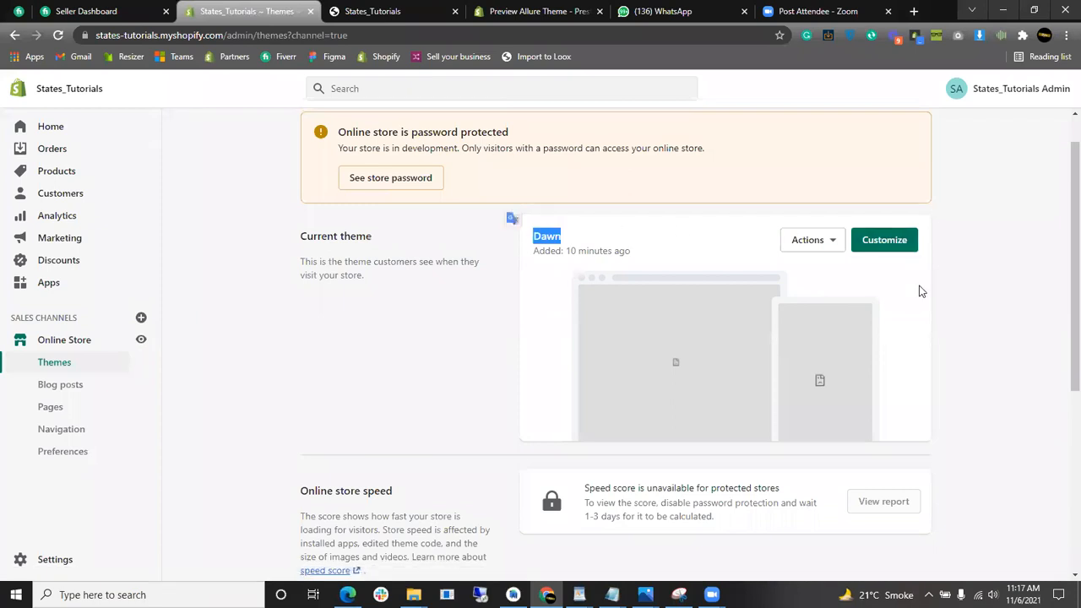
pyautogui.scroll(-3, 879, 309)
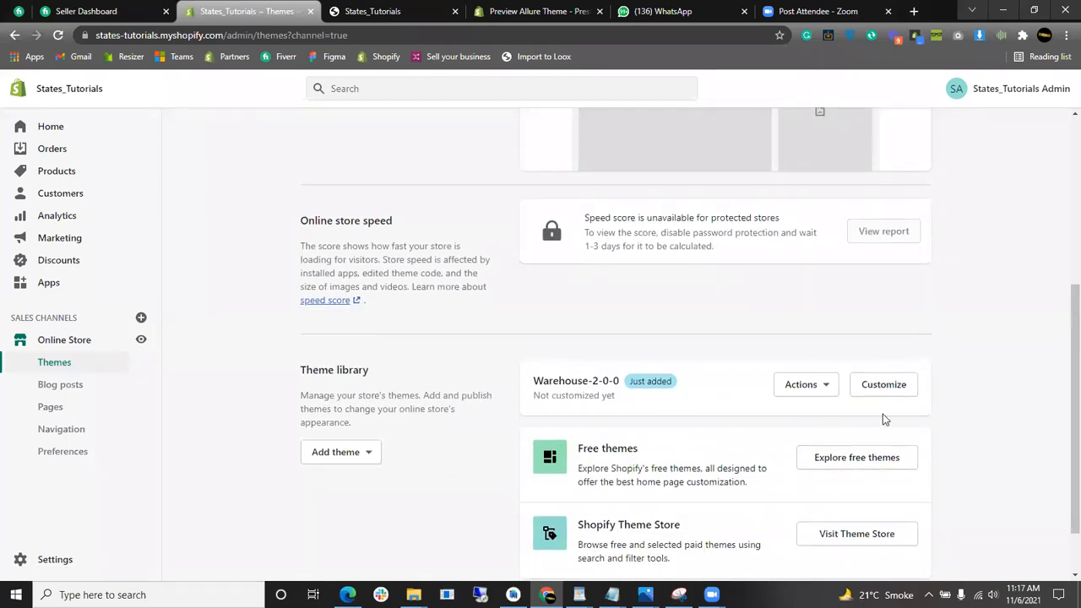
# - Publish the Warehouse-2-0-0 theme, replacing Dawn as the store's current theme
pyautogui.click(836, 393)
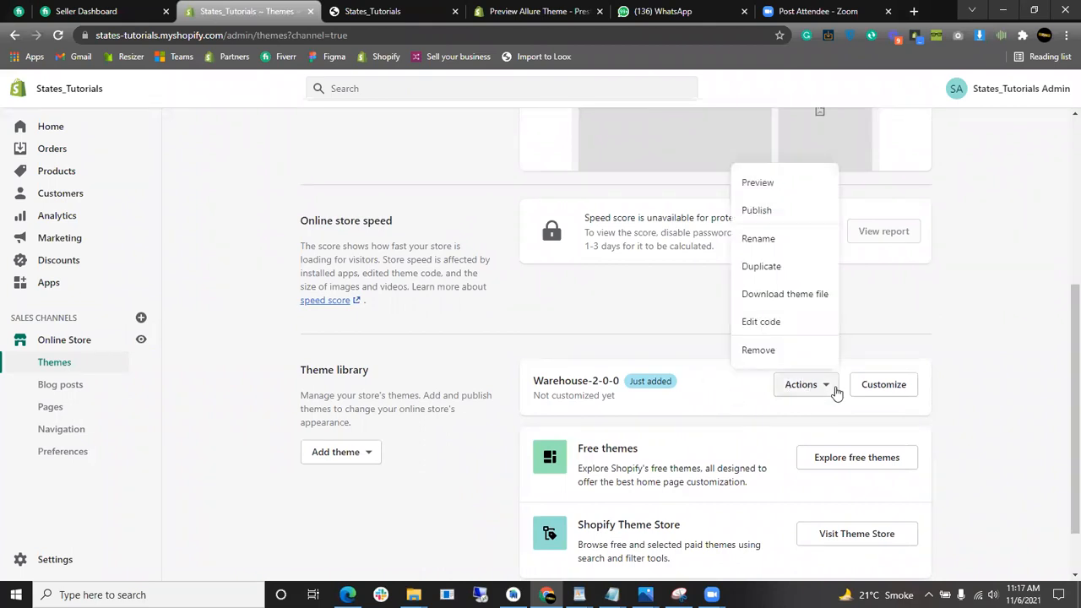
pyautogui.click(769, 219)
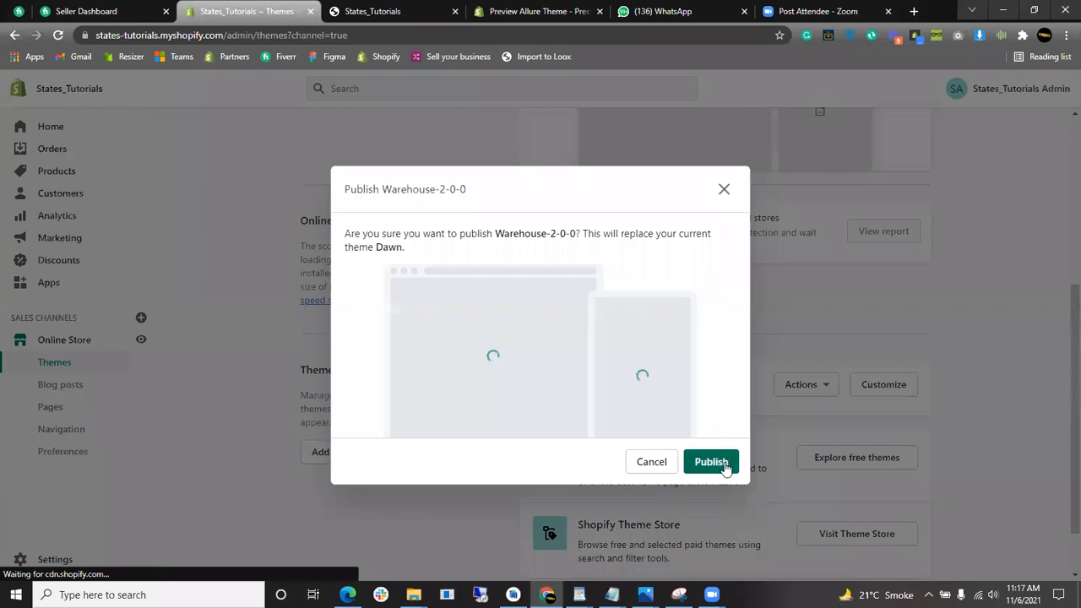
pyautogui.click(725, 466)
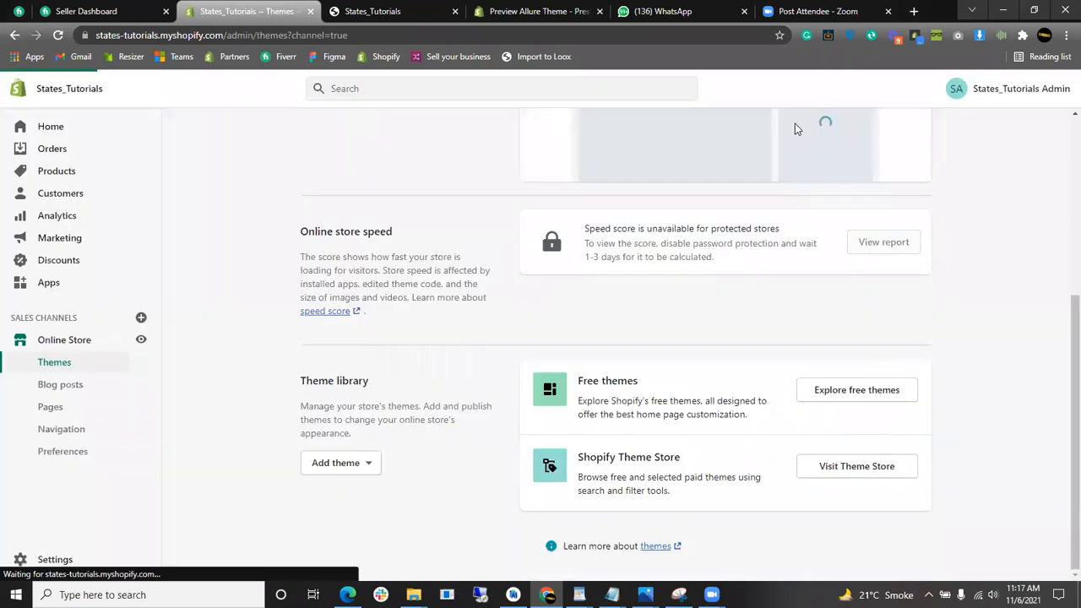
pyautogui.moveTo(622, 237); pyautogui.dragTo(541, 238)
pyautogui.scroll(-2, 601, 271)
pyautogui.scroll(2, 602, 270)
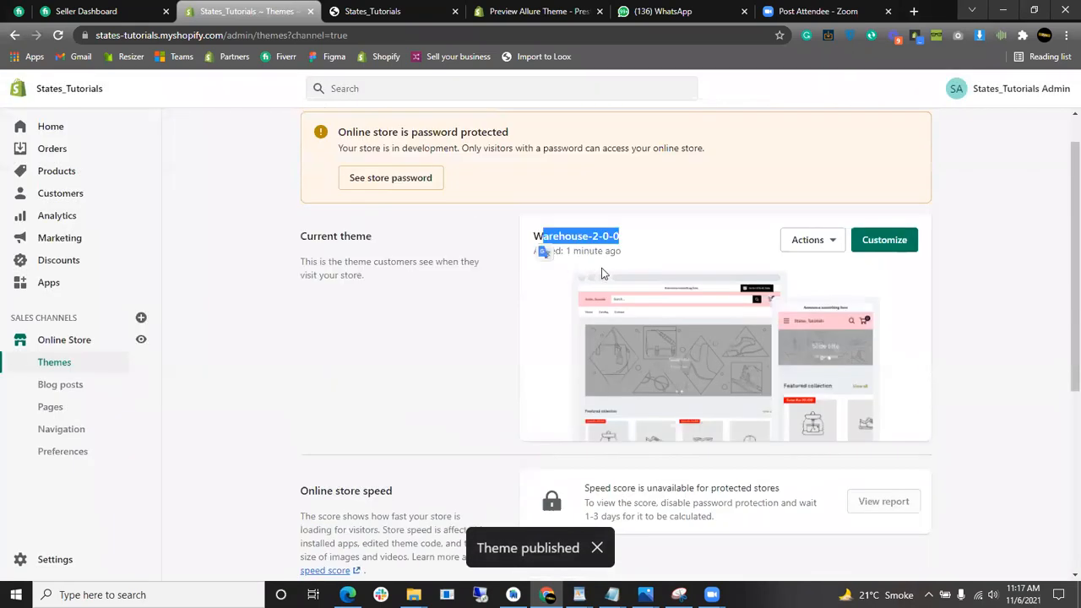
# - Preview the live storefront in its new Warehouse layout, dismiss the password notice, and close the tab
pyautogui.click(142, 340)
pyautogui.click(517, 11)
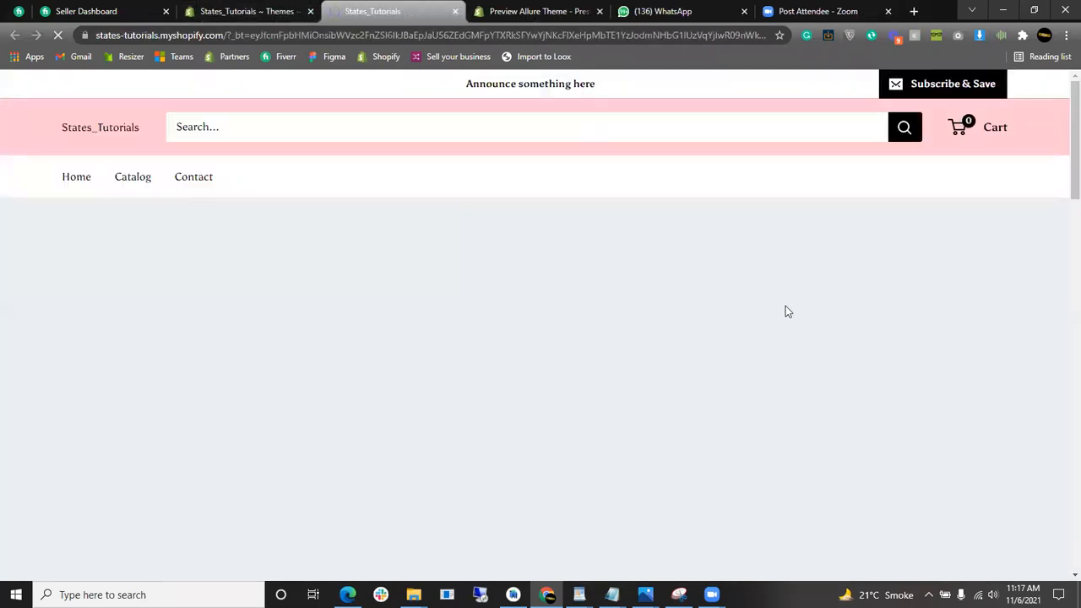
pyautogui.scroll(-4, 674, 295)
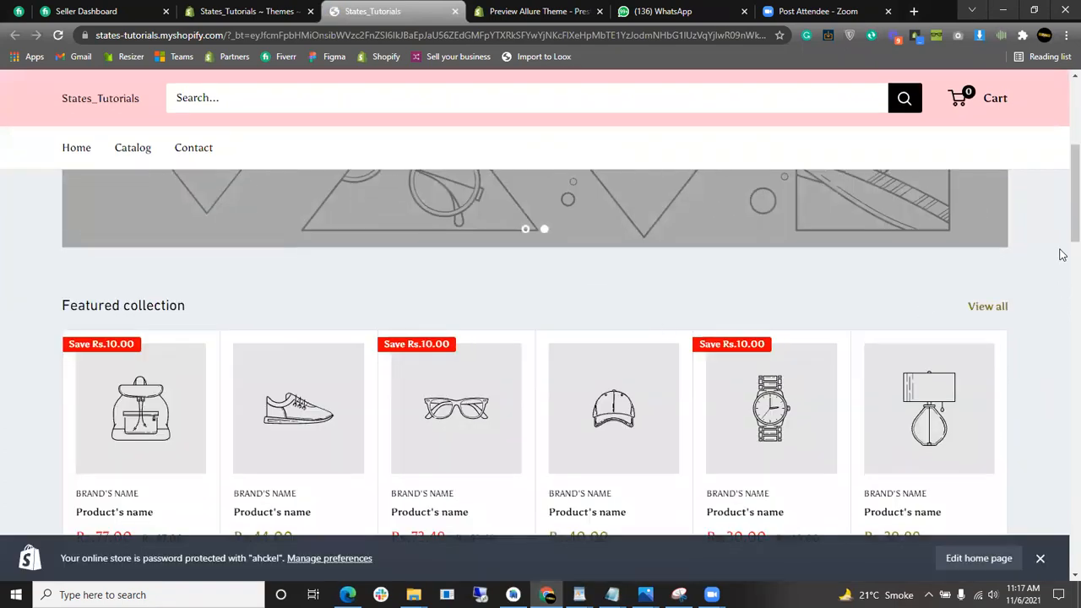
pyautogui.scroll(-3, 1059, 228)
pyautogui.click(1041, 558)
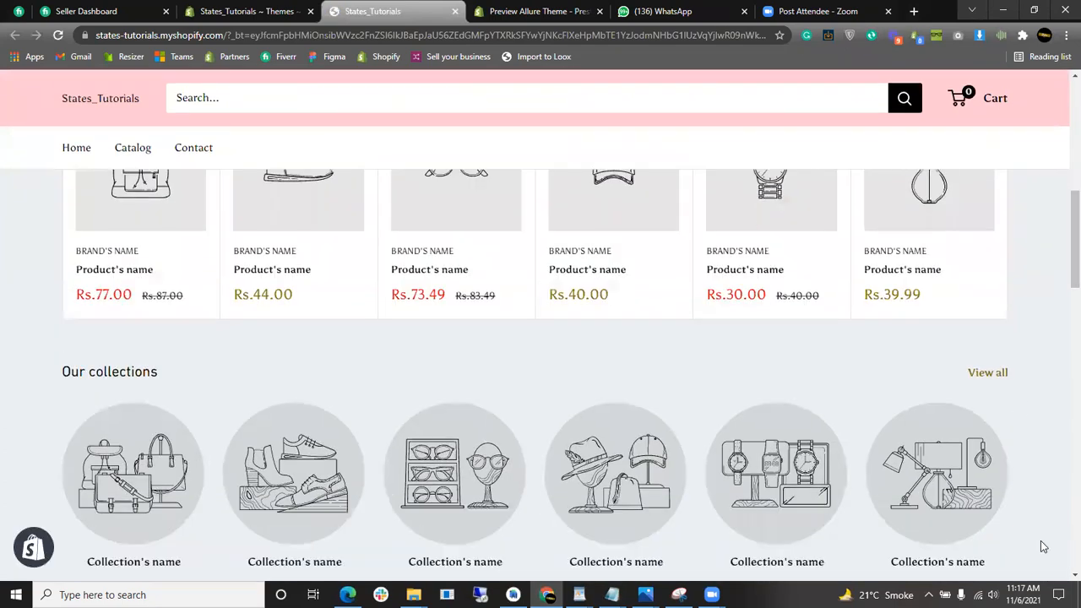
pyautogui.scroll(-5, 1062, 314)
pyautogui.moveTo(1062, 326); pyautogui.dragTo(1065, 84)
pyautogui.click(285, 6)
pyautogui.click(447, 8)
pyautogui.click(454, 12)
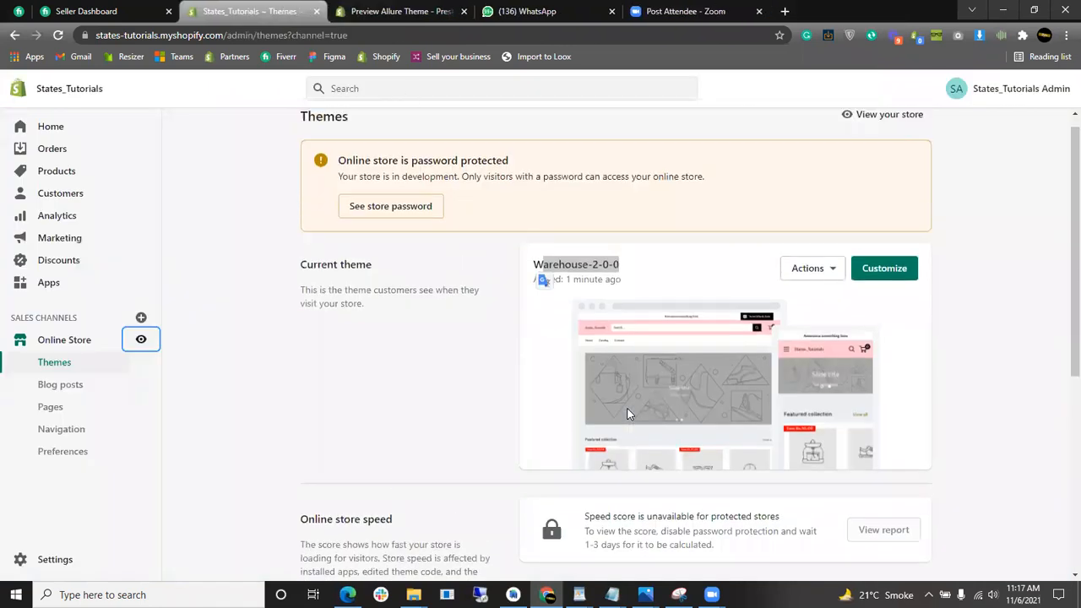
# - Look over the updated Themes page, then go to Online Store > Blog posts
pyautogui.scroll(-4, 504, 450)
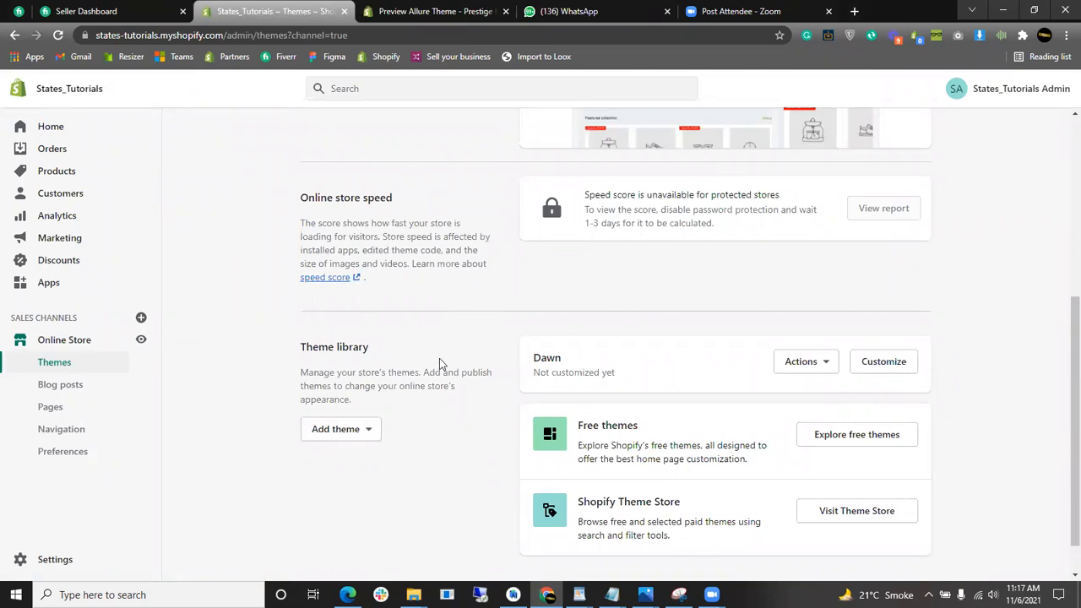
pyautogui.scroll(4, 862, 404)
pyautogui.scroll(-4, 862, 404)
pyautogui.scroll(2, 879, 388)
pyautogui.scroll(1, 562, 430)
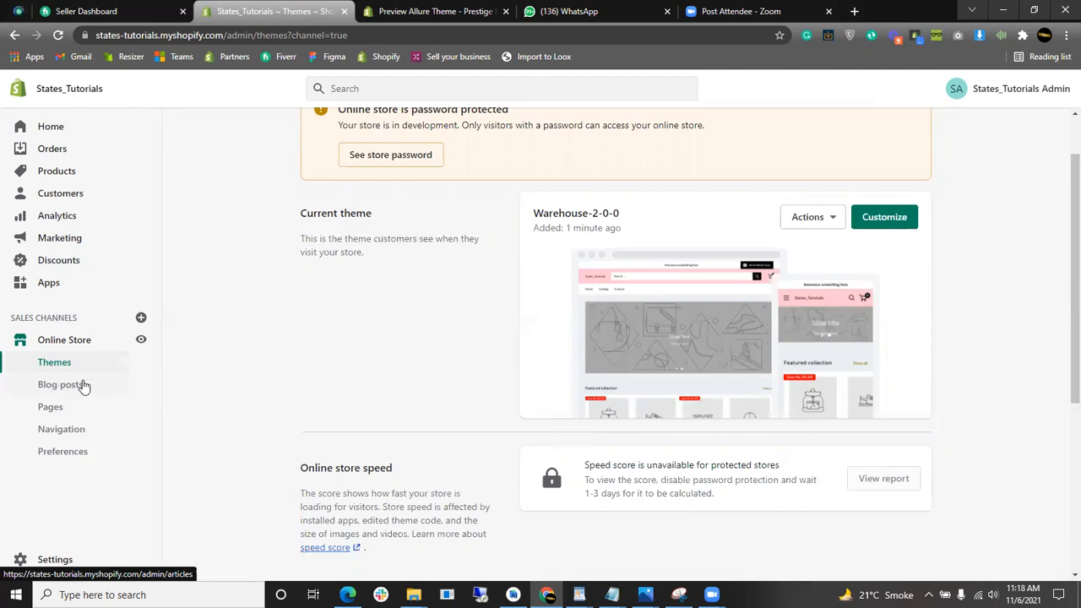
pyautogui.click(84, 387)
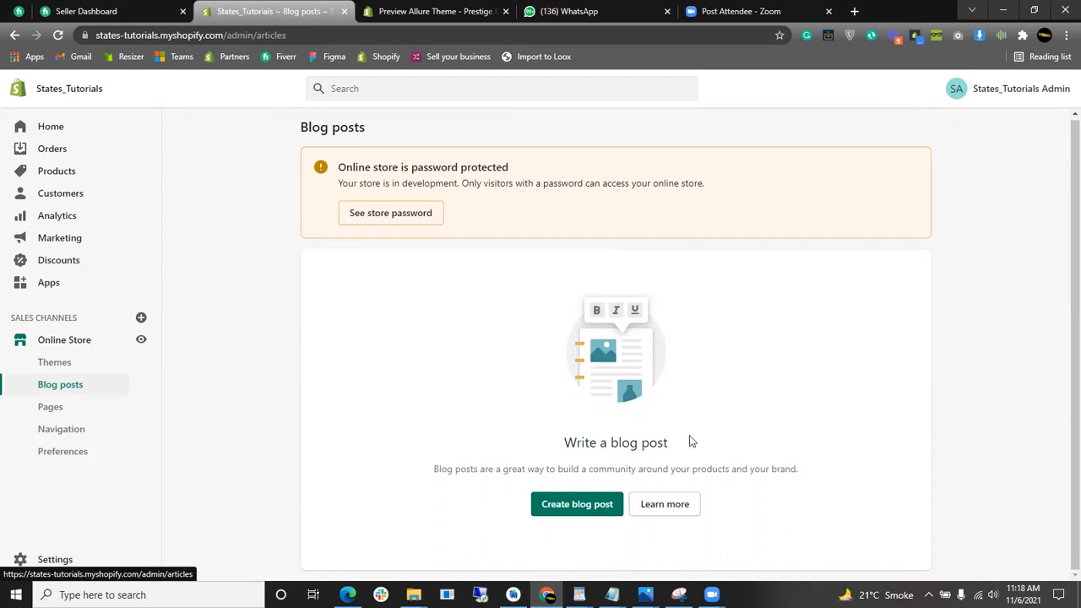
# - Start a new blog post titled 'My First Blog Post'
pyautogui.click(577, 505)
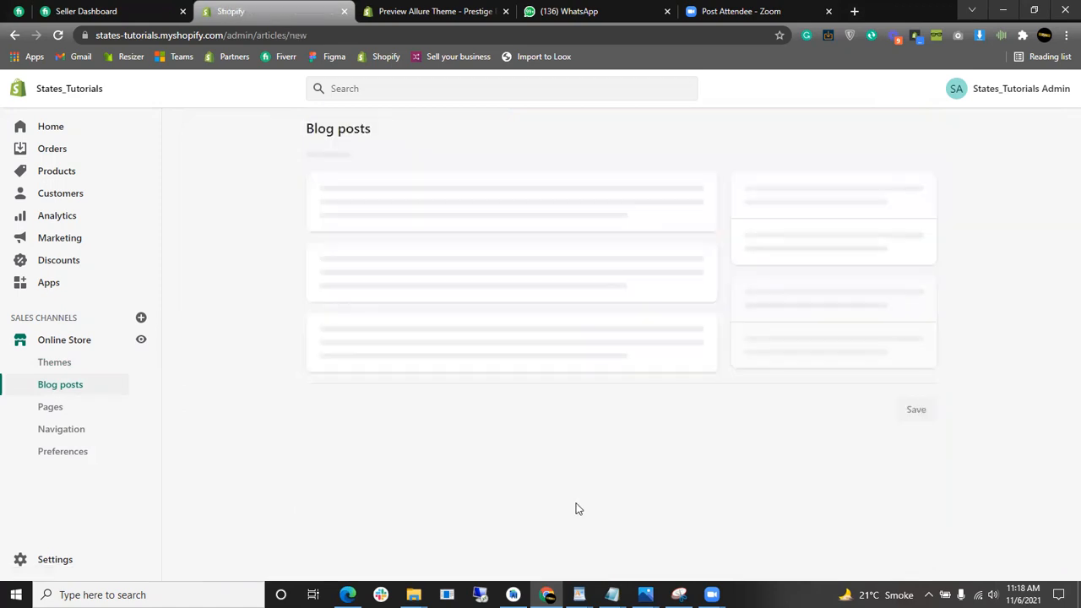
pyautogui.click(501, 206)
pyautogui.write('My First Blog Post')
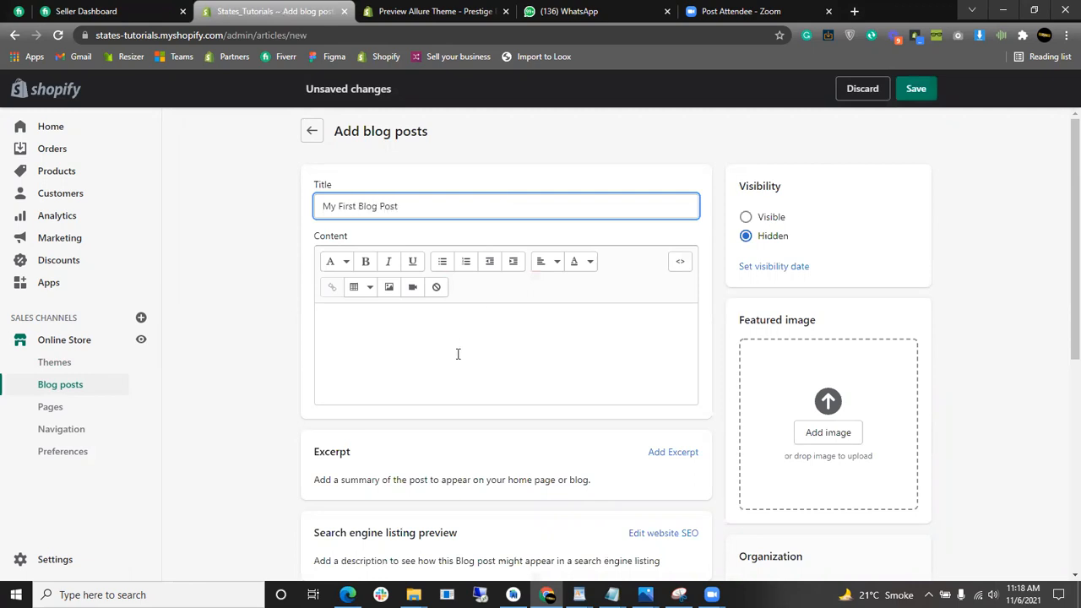
pyautogui.click(458, 354)
pyautogui.scroll(-3, 732, 414)
# - Set the sweater photo 20191110_204319 from Downloads as the post's featured image
pyautogui.click(835, 169)
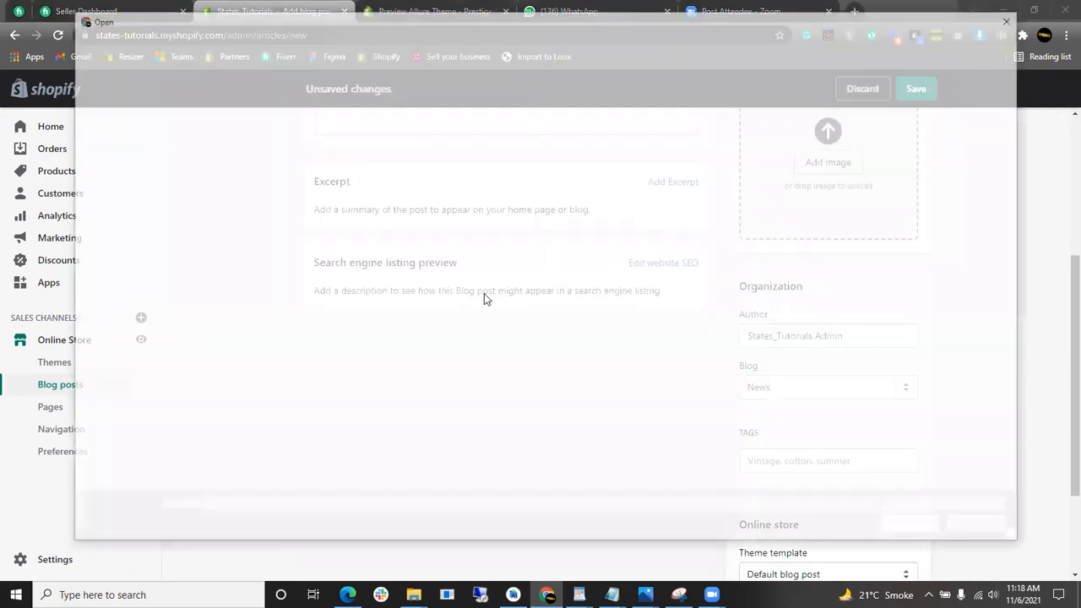
pyautogui.click(119, 161)
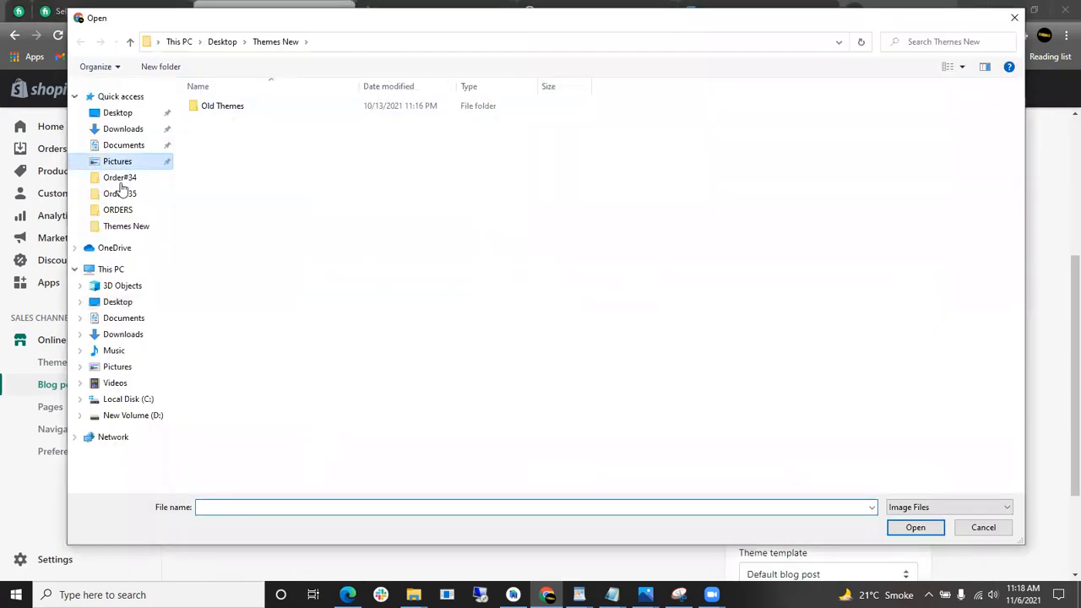
pyautogui.click(109, 301)
pyautogui.click(110, 317)
pyautogui.click(128, 333)
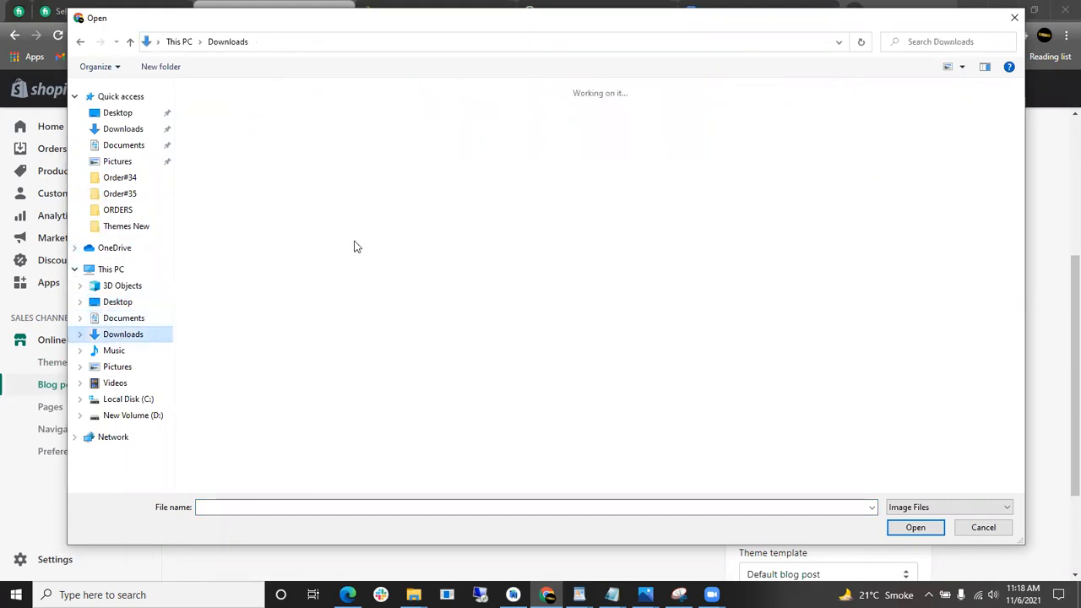
pyautogui.click(802, 279)
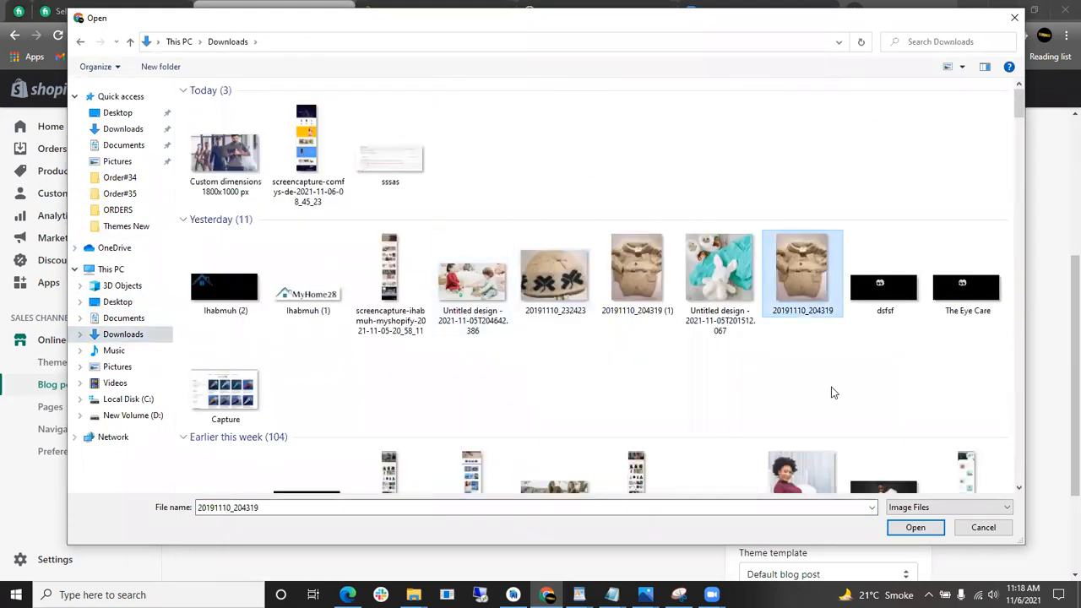
pyautogui.click(916, 528)
# - Review the draft and place the cursor in the still-empty Content editor
pyautogui.scroll(4, 850, 394)
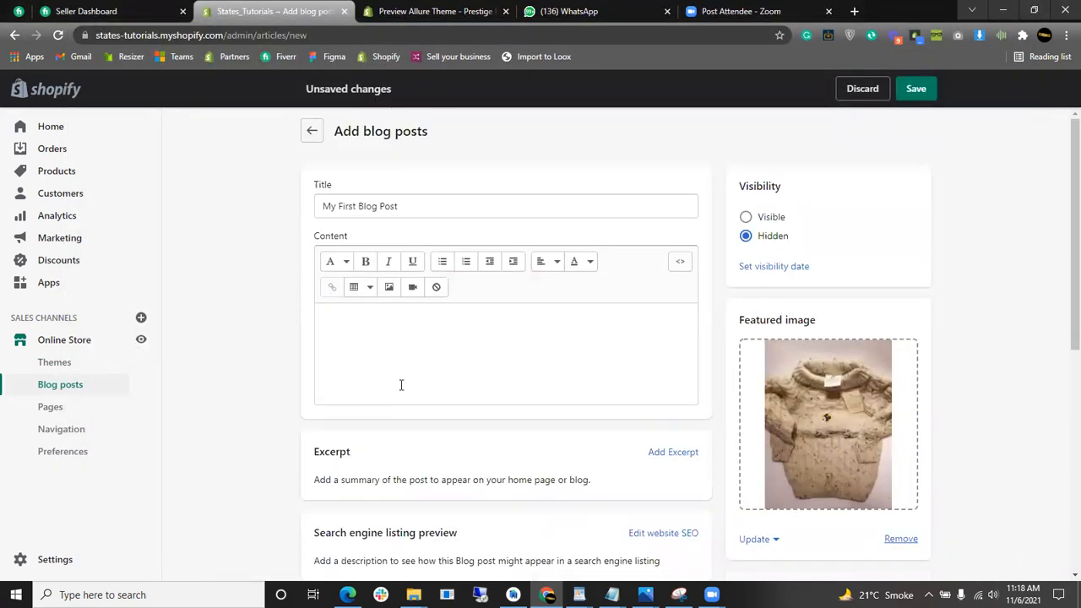
pyautogui.scroll(-1, 918, 374)
pyautogui.scroll(1, 983, 343)
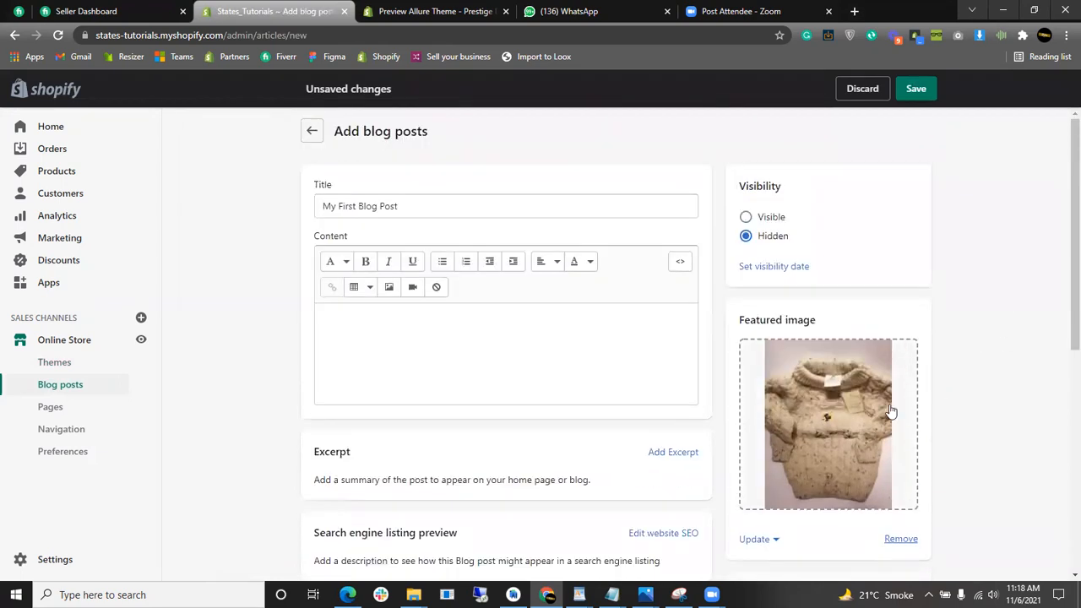
pyautogui.click(437, 343)
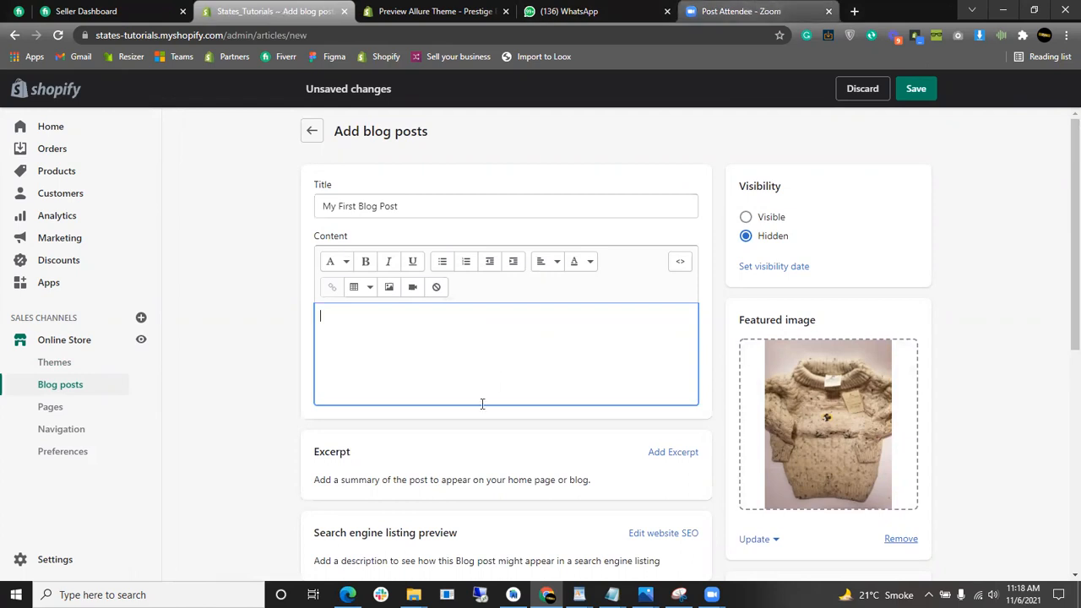
pyautogui.scroll(-1, 444, 392)
pyautogui.scroll(1, 433, 401)
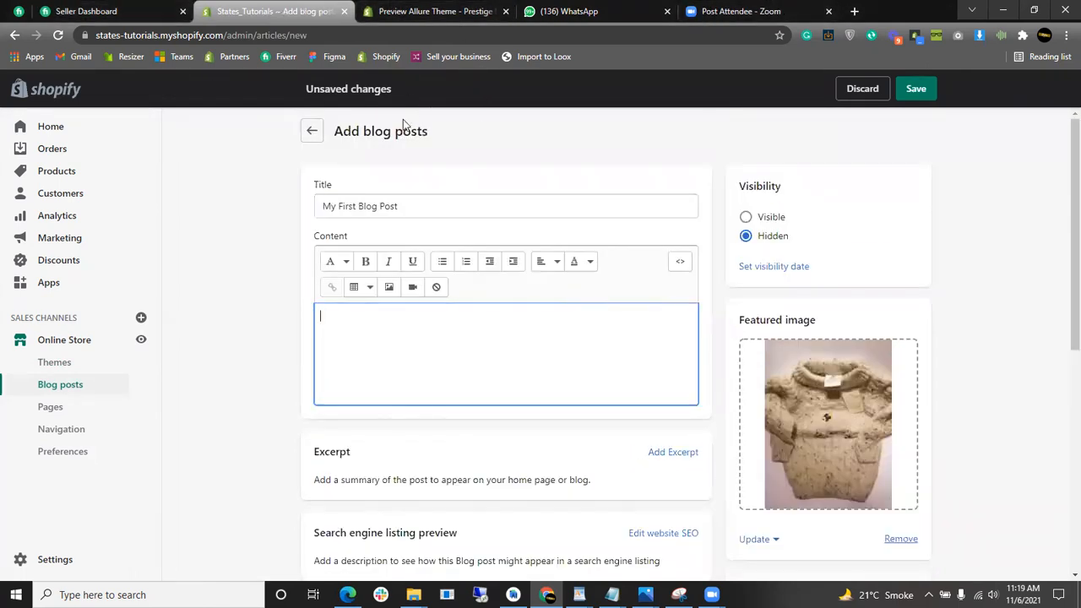
# - Search Google for 'blog post' in a new tab and browse the results
pyautogui.click(856, 12)
pyautogui.write('blo')
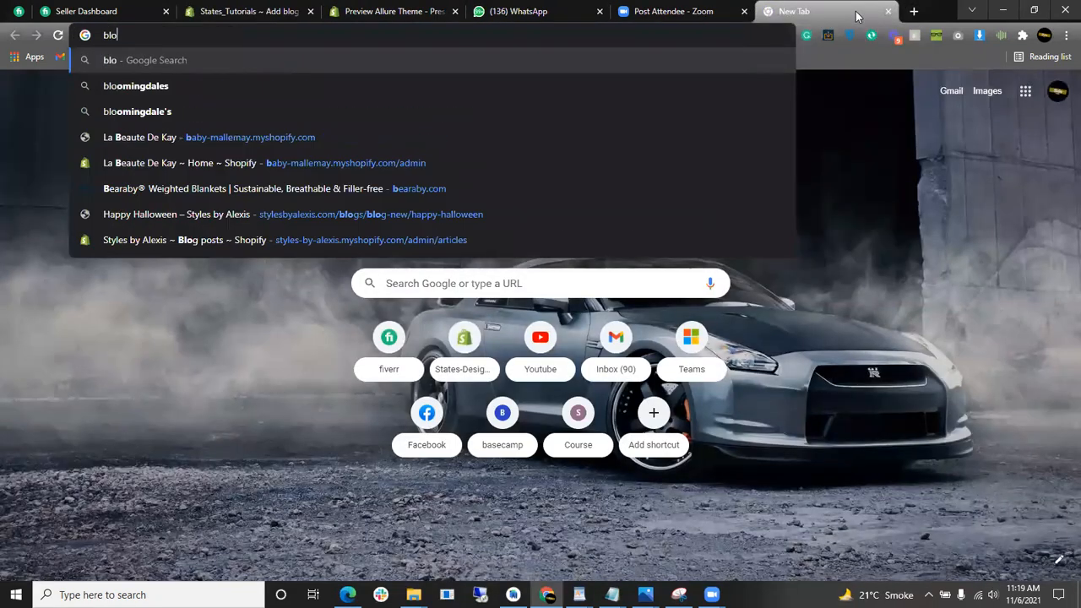
pyautogui.write('g post')
pyautogui.press('Return')
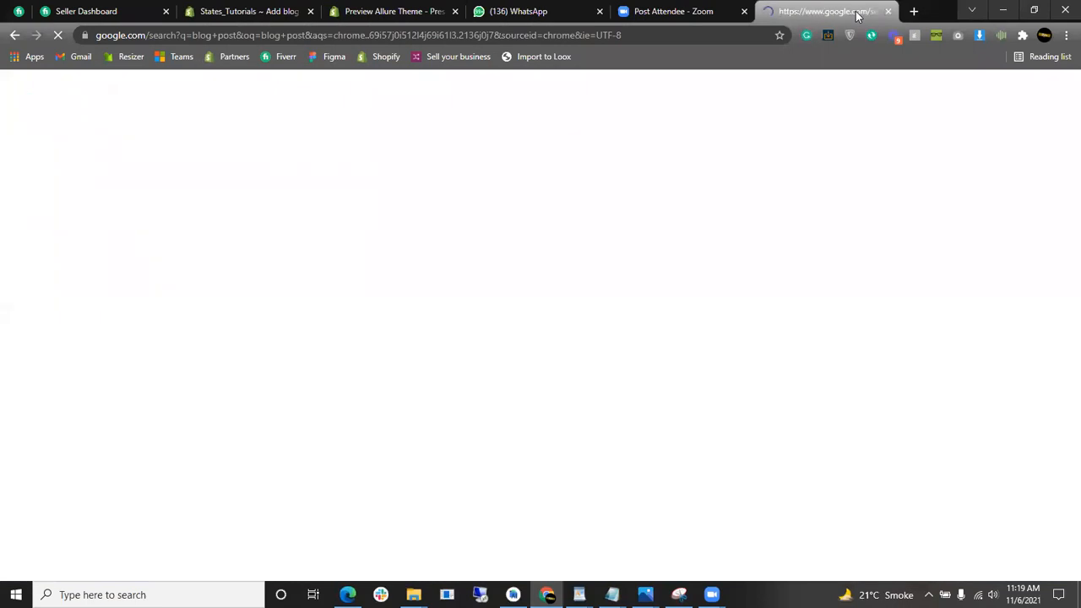
pyautogui.scroll(-2, 278, 285)
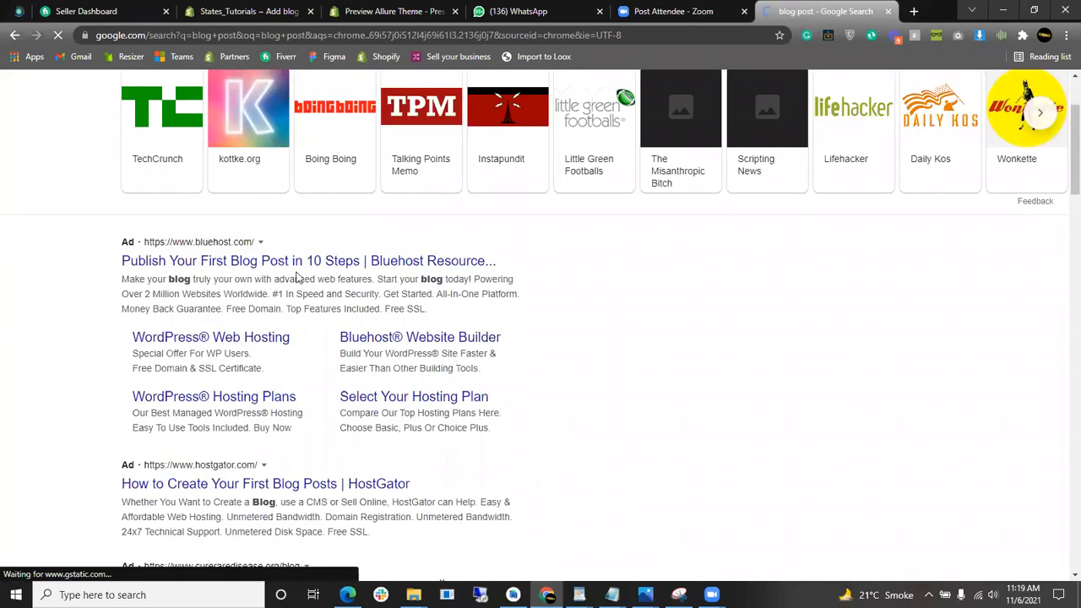
pyautogui.scroll(-8, 434, 282)
pyautogui.scroll(2, 414, 284)
# - Select the Bluehost article text on writing and publishing a first blog post
pyautogui.moveTo(285, 315); pyautogui.dragTo(490, 538)
pyautogui.scroll(4, 599, 369)
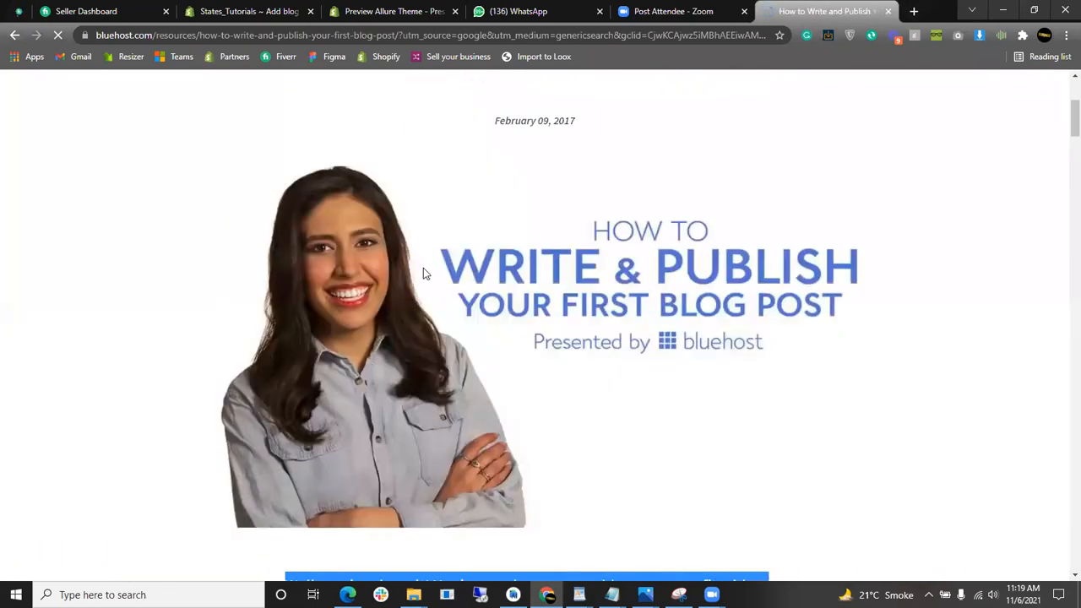
pyautogui.scroll(-8, 473, 321)
pyautogui.click(366, 191)
pyautogui.scroll(2, 338, 178)
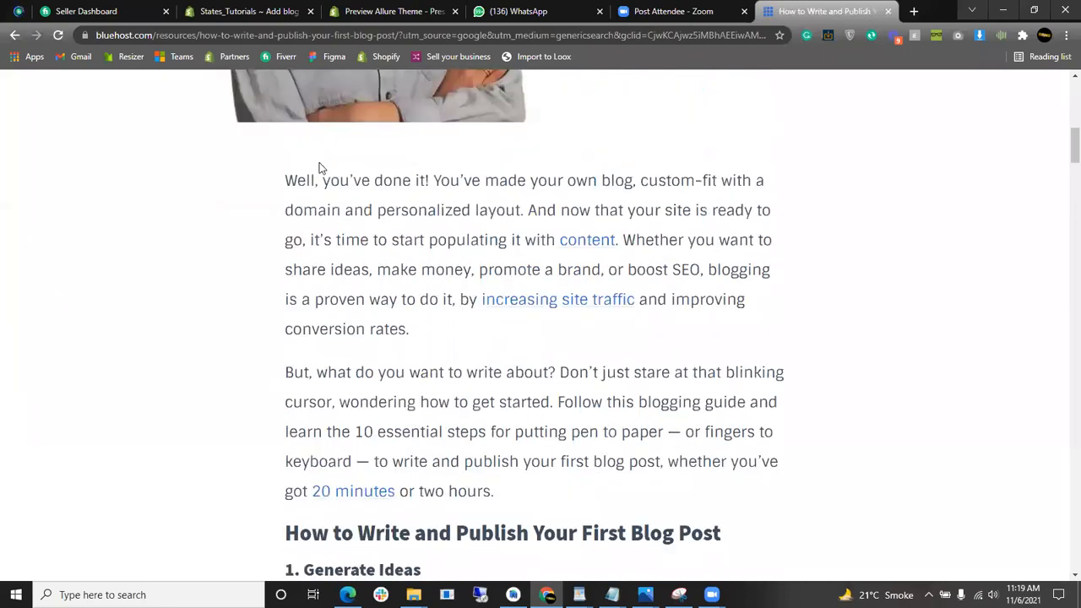
pyautogui.moveTo(287, 181); pyautogui.dragTo(557, 495)
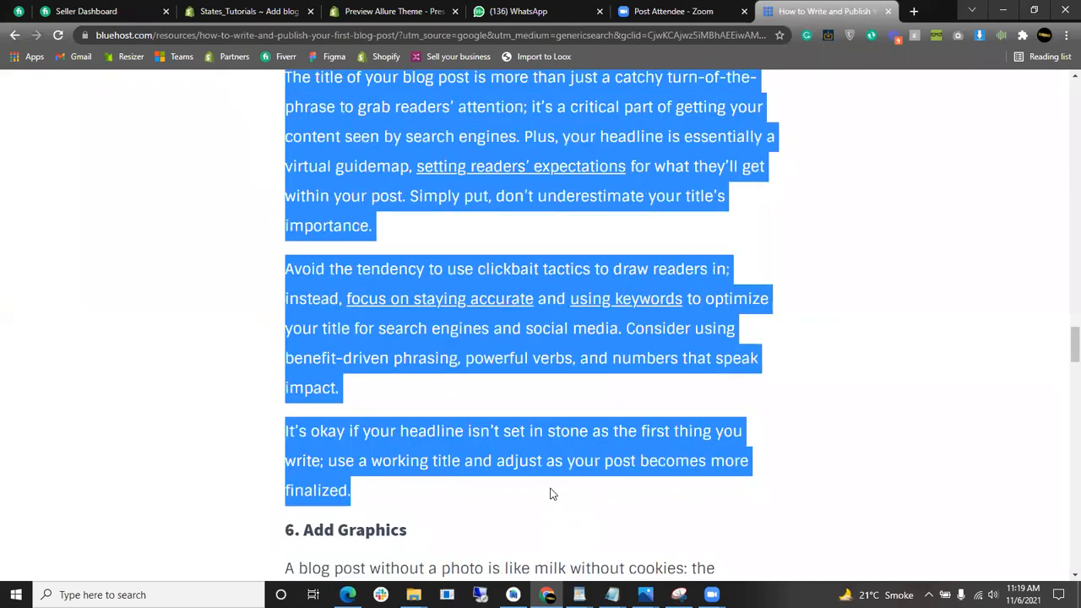
# - Go back through the open browser tabs to the Shopify Add blog posts page
pyautogui.click(673, 11)
pyautogui.click(520, 11)
pyautogui.click(420, 14)
pyautogui.click(520, 11)
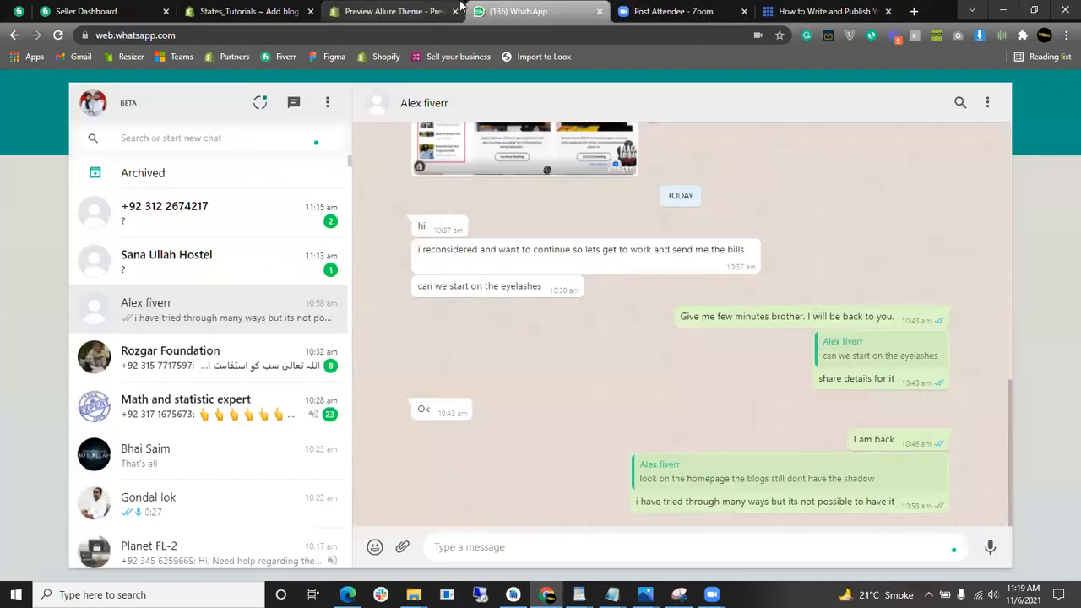
pyautogui.click(250, 11)
pyautogui.click(393, 11)
pyautogui.click(271, 11)
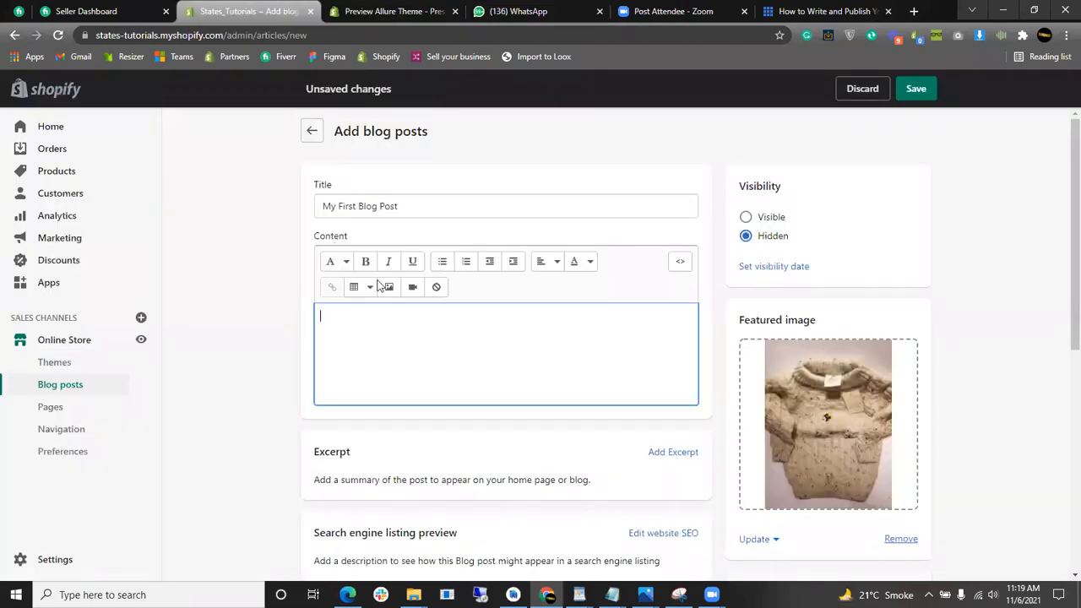
# - Paste the Bluehost article into the post content and set the post to Visible
pyautogui.hotkey('ctrl', 'v')
pyautogui.scroll(5, 515, 414)
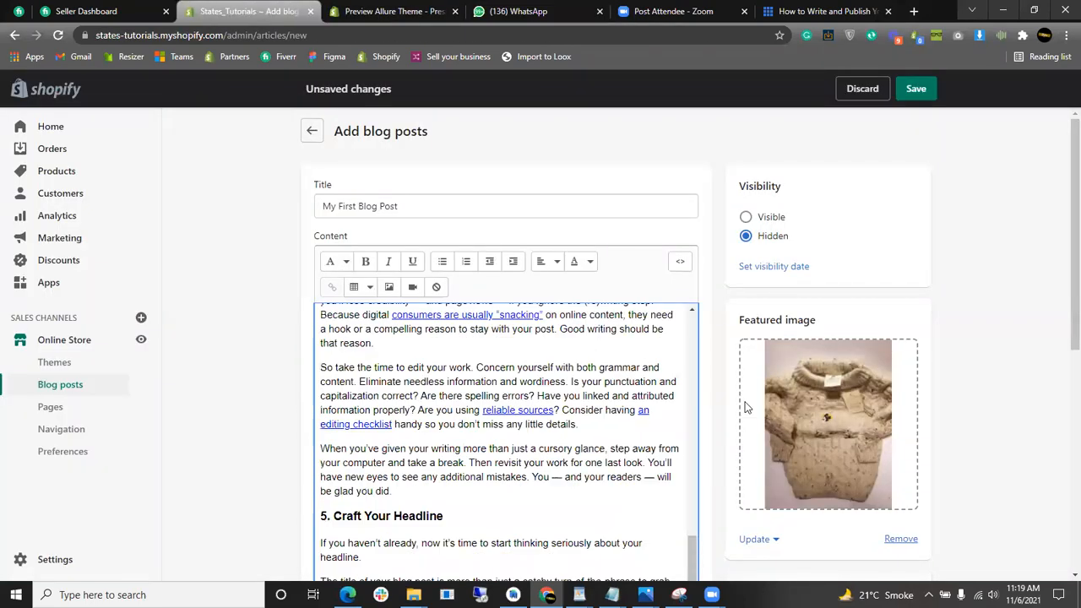
pyautogui.scroll(10, 517, 444)
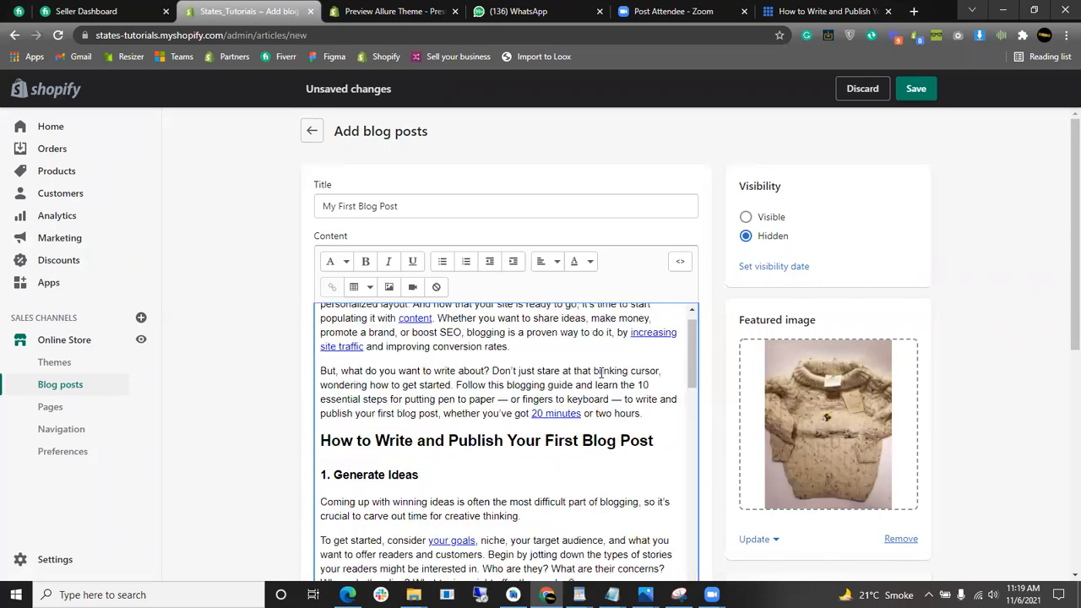
pyautogui.scroll(-2, 997, 325)
pyautogui.scroll(2, 971, 325)
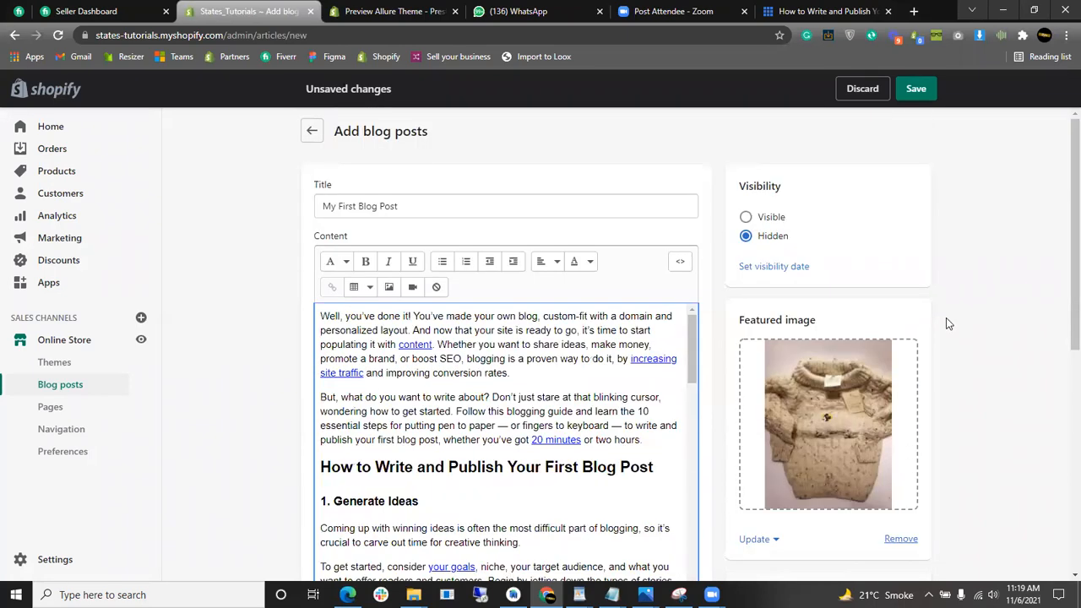
pyautogui.click(781, 219)
pyautogui.scroll(-4, 1063, 245)
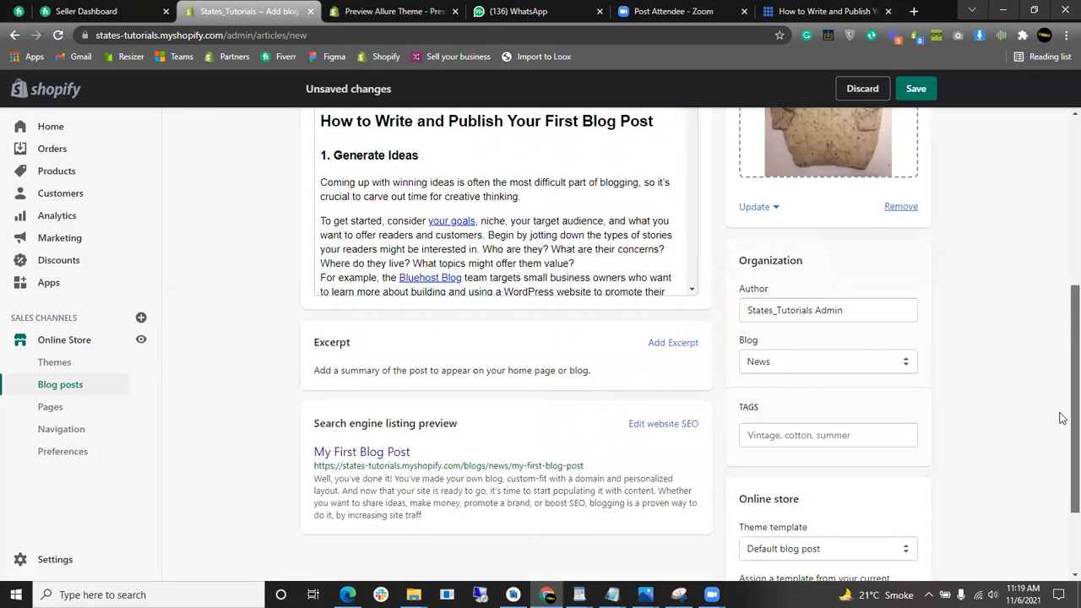
# - Keep News selected as the blog the post belongs to
pyautogui.scroll(-2, 563, 345)
pyautogui.scroll(2, 765, 380)
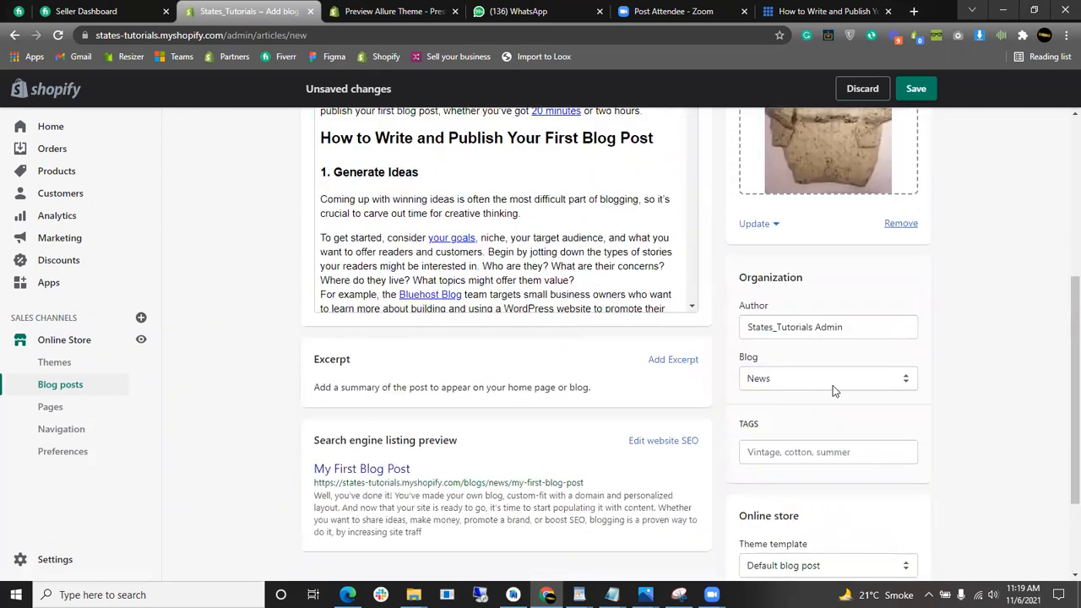
pyautogui.click(853, 387)
pyautogui.click(898, 407)
# - Save My First Blog Post and review the created post with its pasted content
pyautogui.scroll(6, 676, 422)
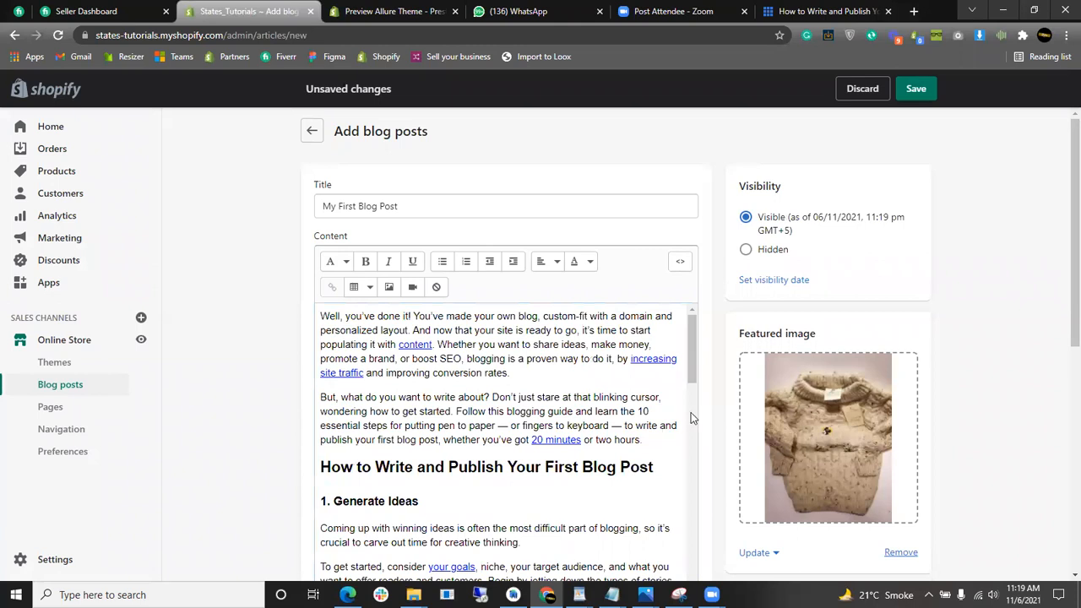
pyautogui.scroll(-6, 797, 333)
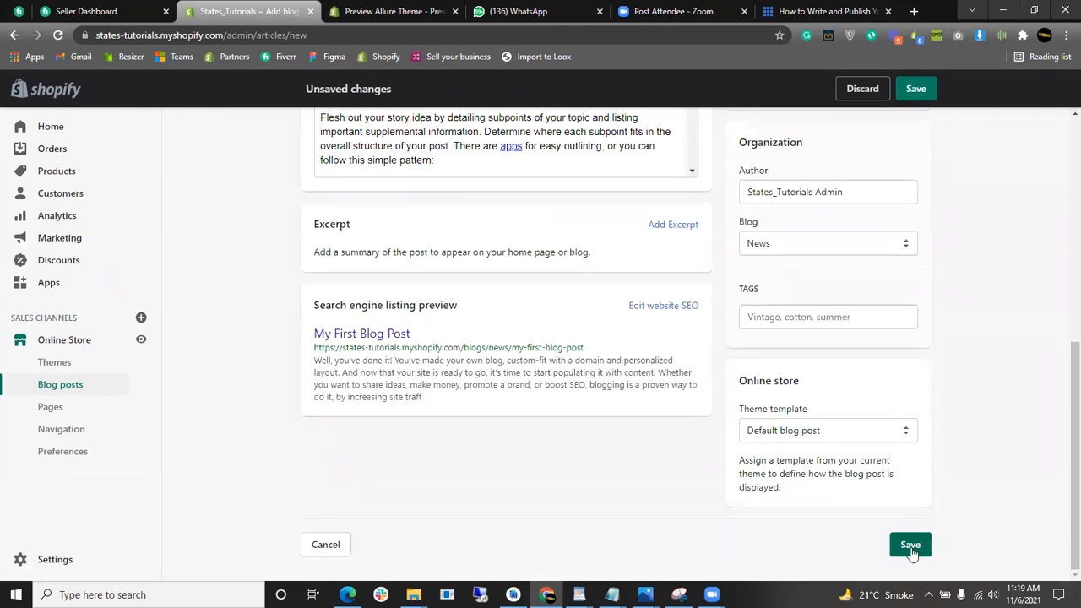
pyautogui.click(910, 546)
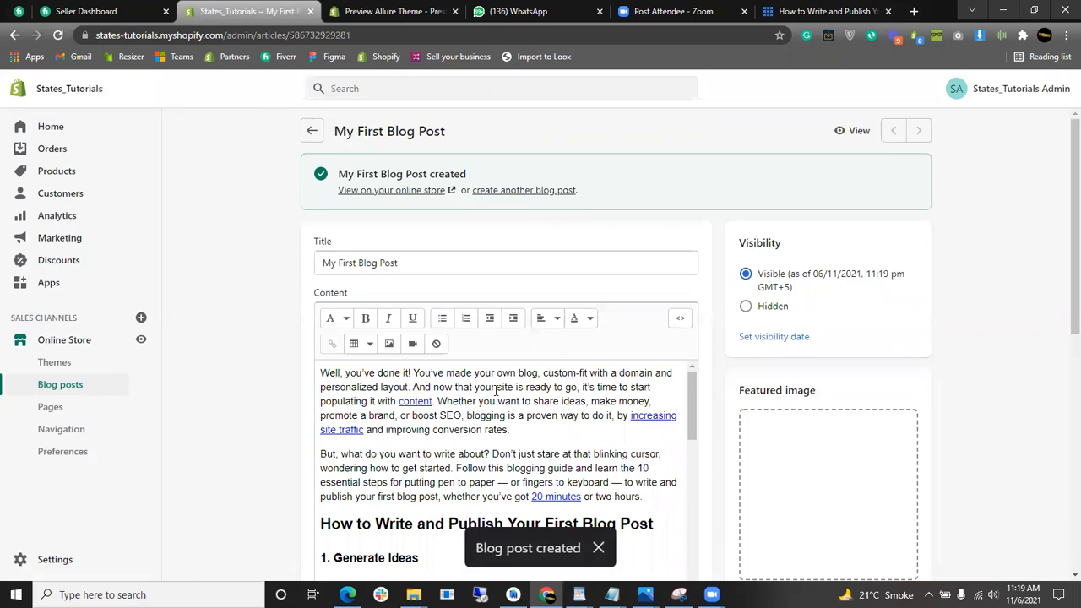
pyautogui.scroll(-4, 497, 386)
pyautogui.scroll(-3, 741, 347)
pyautogui.moveTo(698, 287); pyautogui.dragTo(701, 380)
pyautogui.scroll(3, 723, 385)
pyautogui.scroll(-2, 723, 388)
pyautogui.moveTo(690, 462); pyautogui.dragTo(701, 230)
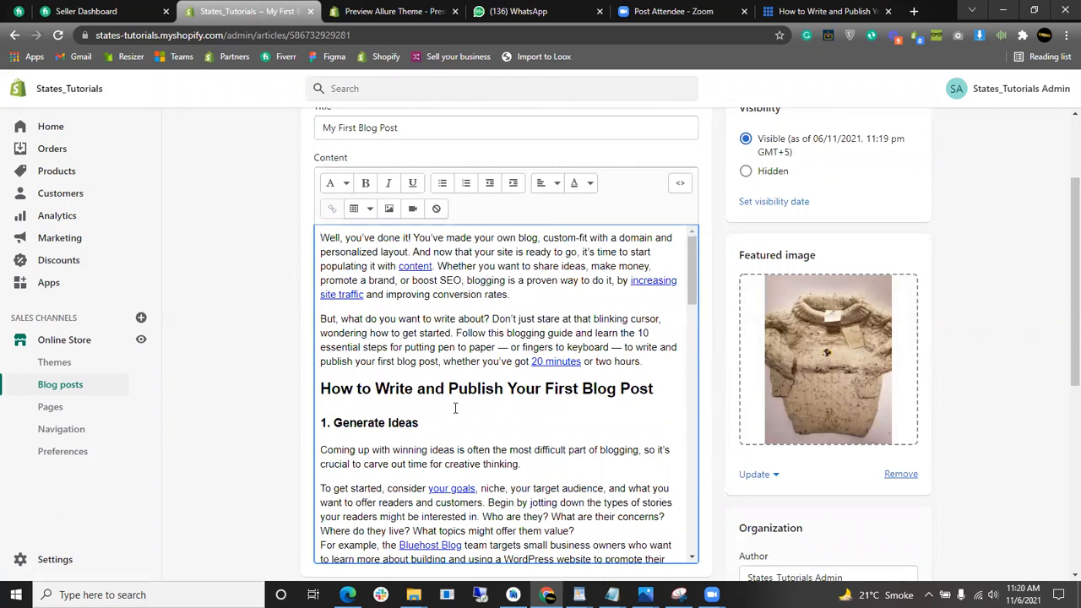
# - Upload the hat photo 20191110_232423 and insert it on a new line below the main heading
pyautogui.press('Return')
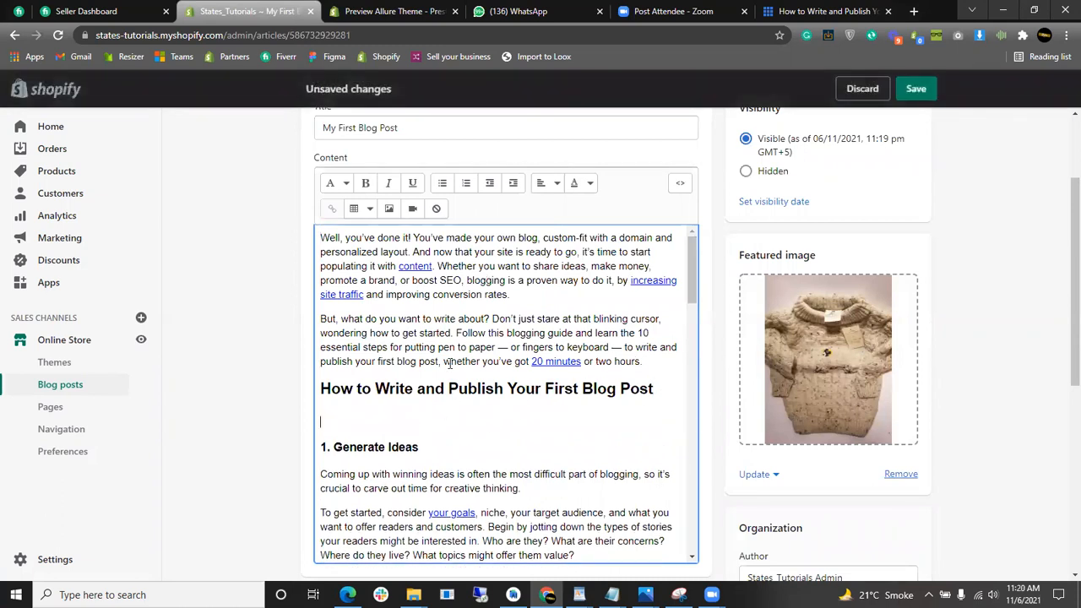
pyautogui.click(390, 210)
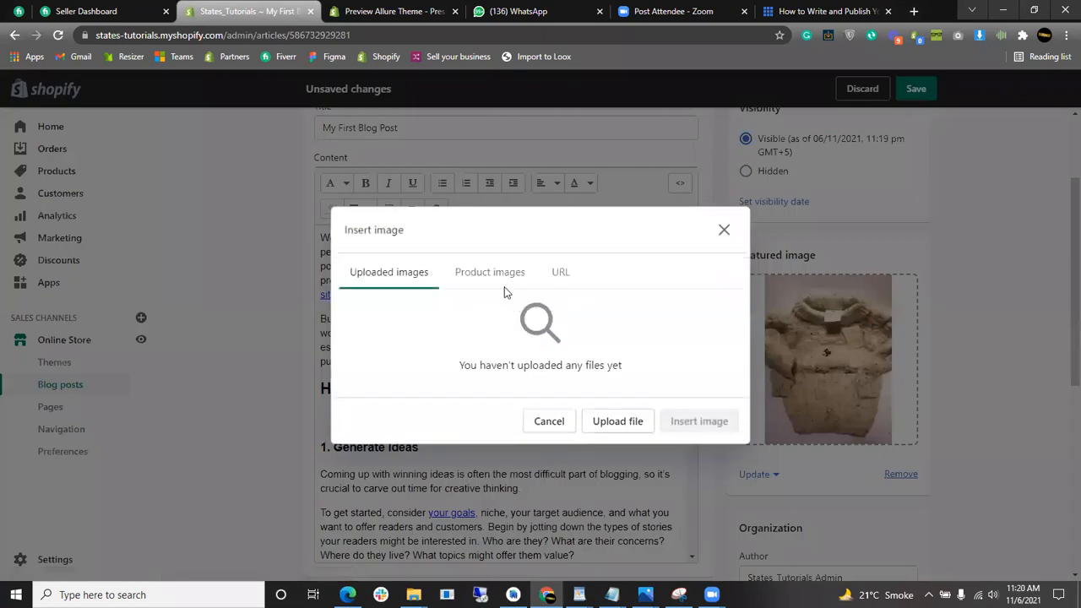
pyautogui.click(616, 421)
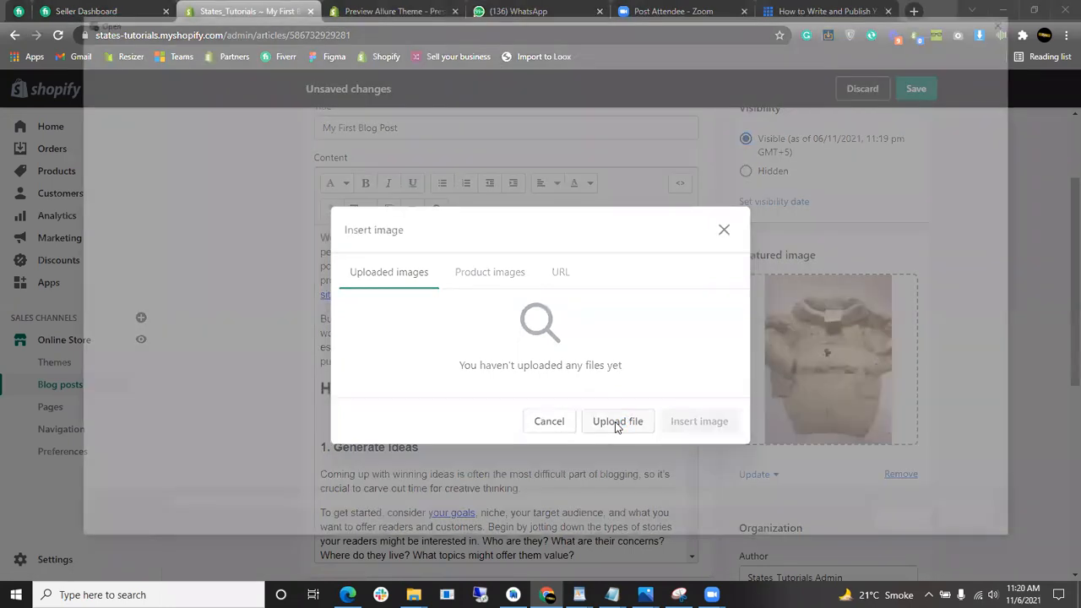
pyautogui.click(558, 274)
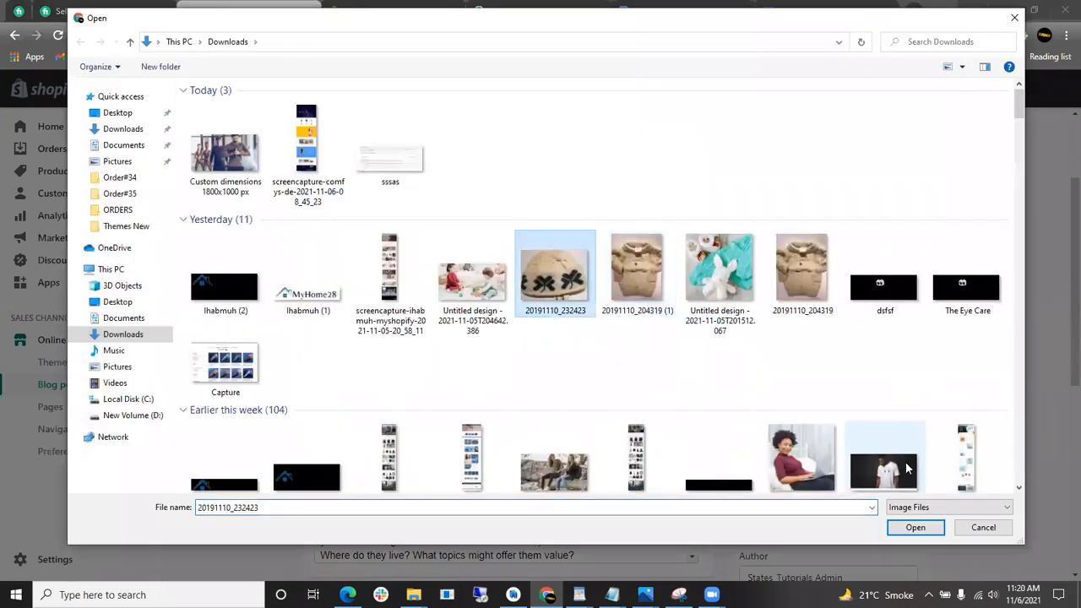
pyautogui.click(915, 527)
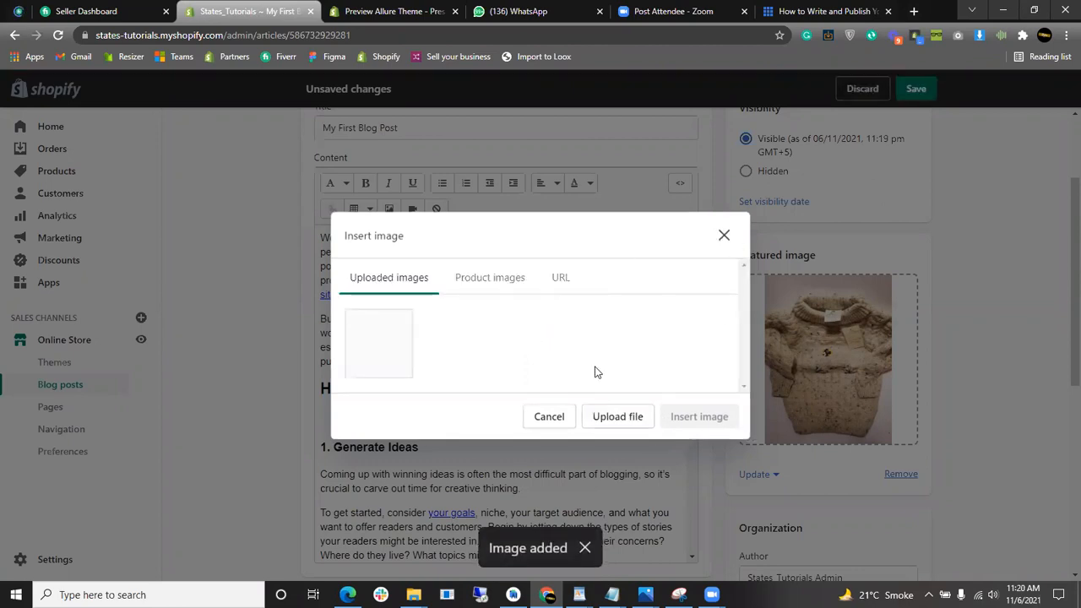
pyautogui.click(402, 358)
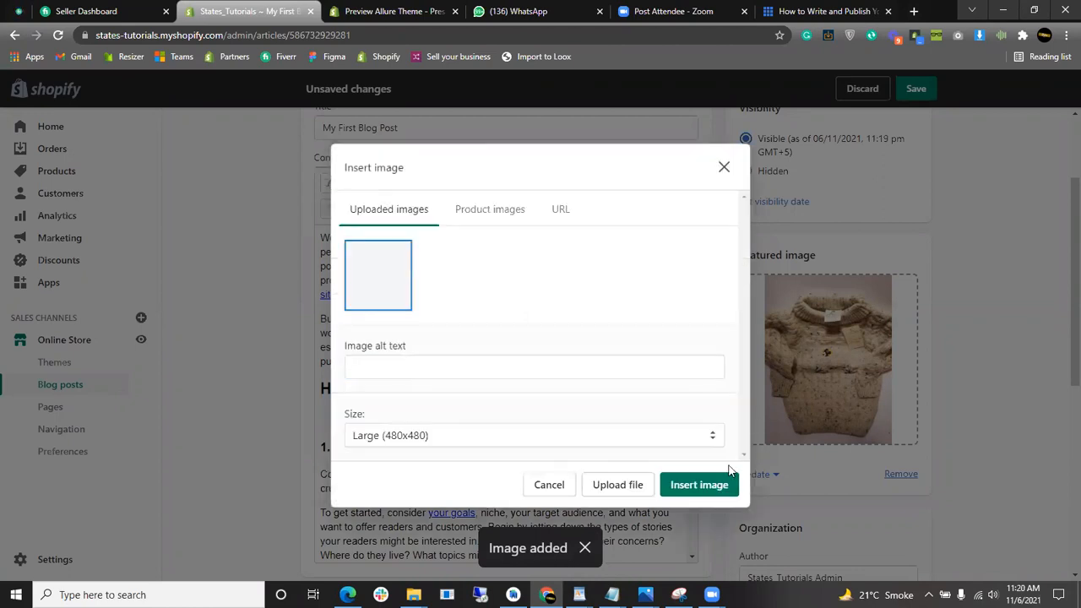
pyautogui.click(712, 485)
# - Save the post with the hat image and return to the Blog posts list
pyautogui.scroll(-3, 625, 413)
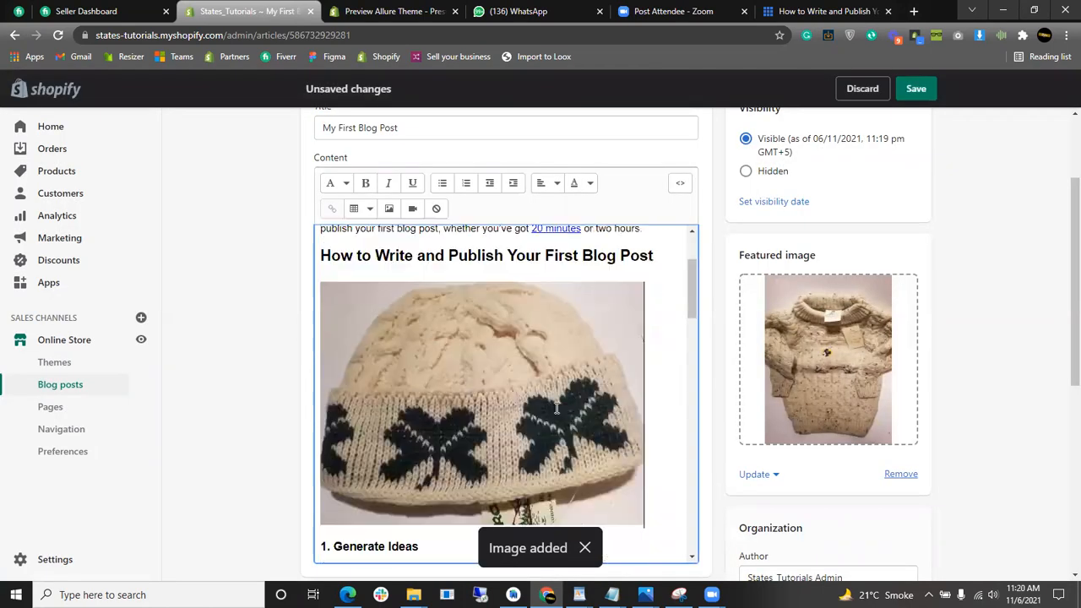
pyautogui.scroll(3, 647, 435)
pyautogui.scroll(-6, 656, 388)
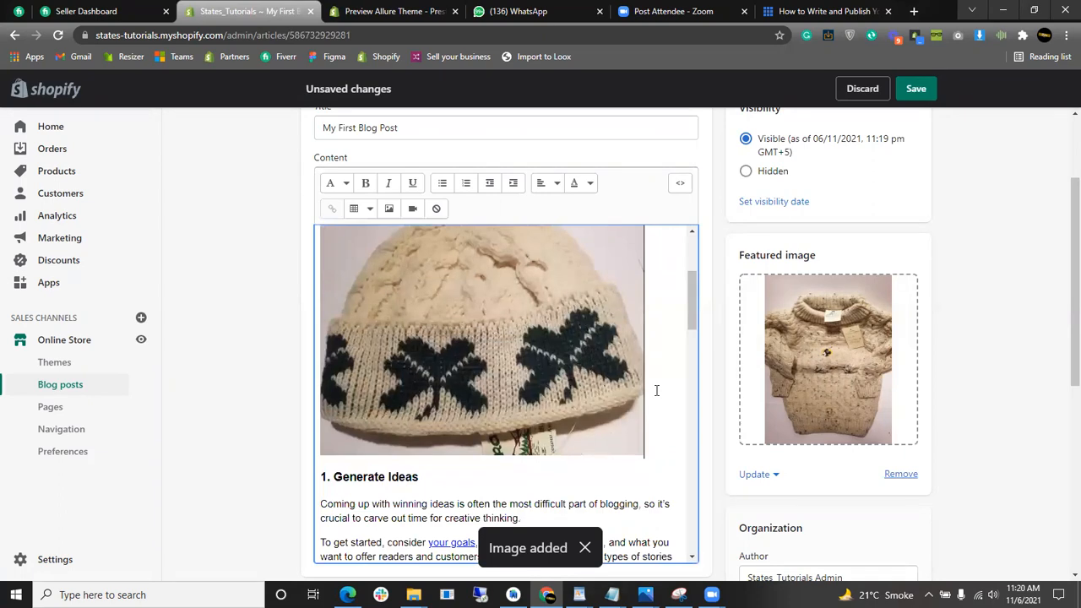
pyautogui.scroll(3, 659, 402)
pyautogui.scroll(3, 658, 402)
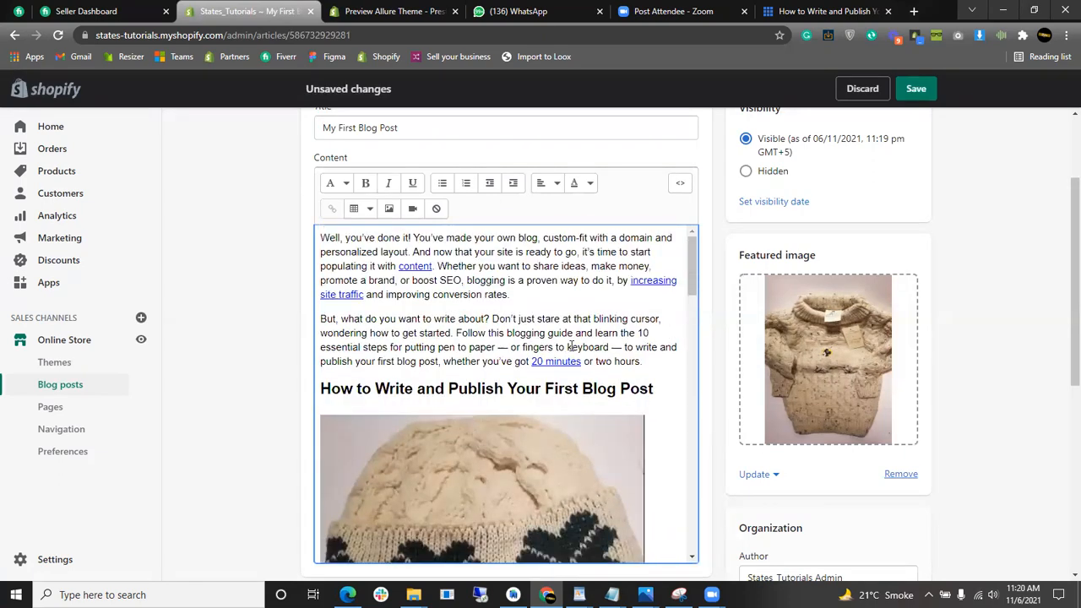
pyautogui.scroll(-4, 572, 346)
pyautogui.scroll(-12, 611, 338)
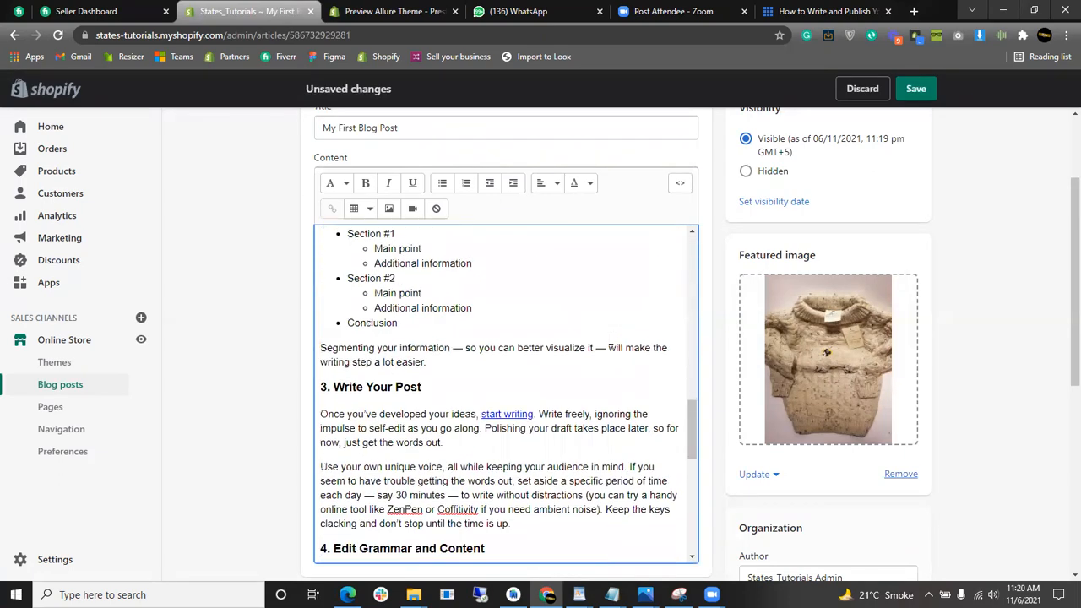
pyautogui.scroll(-4, 752, 355)
pyautogui.scroll(5, 555, 350)
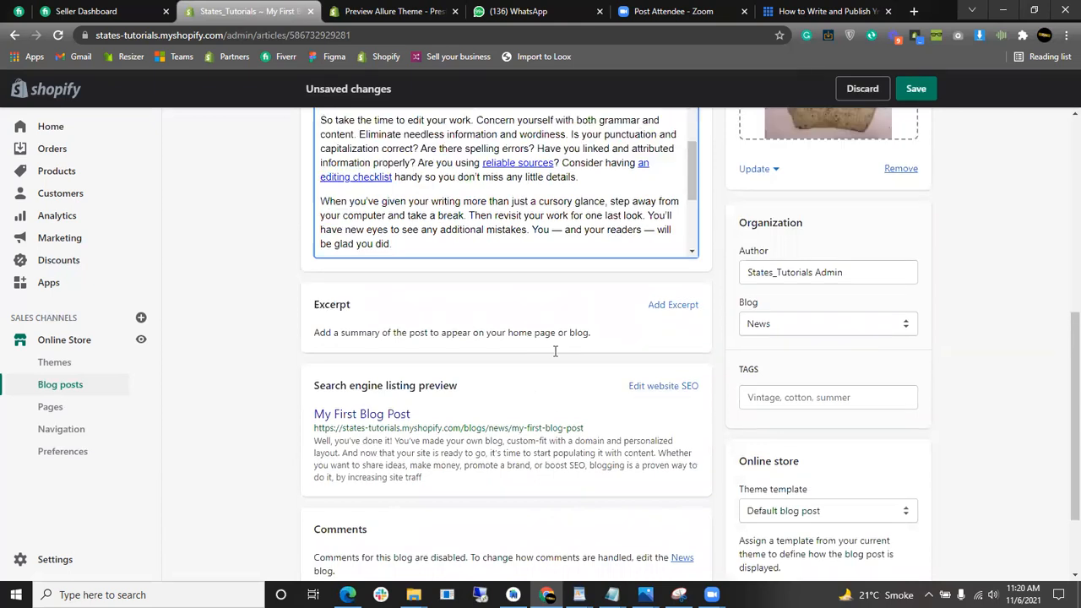
pyautogui.click(915, 89)
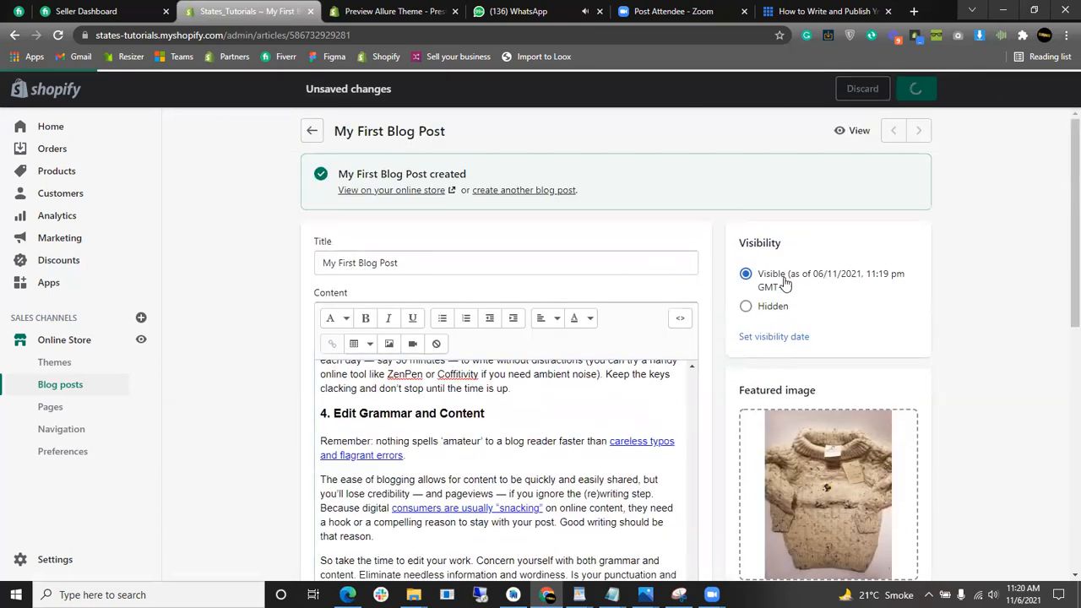
pyautogui.click(315, 134)
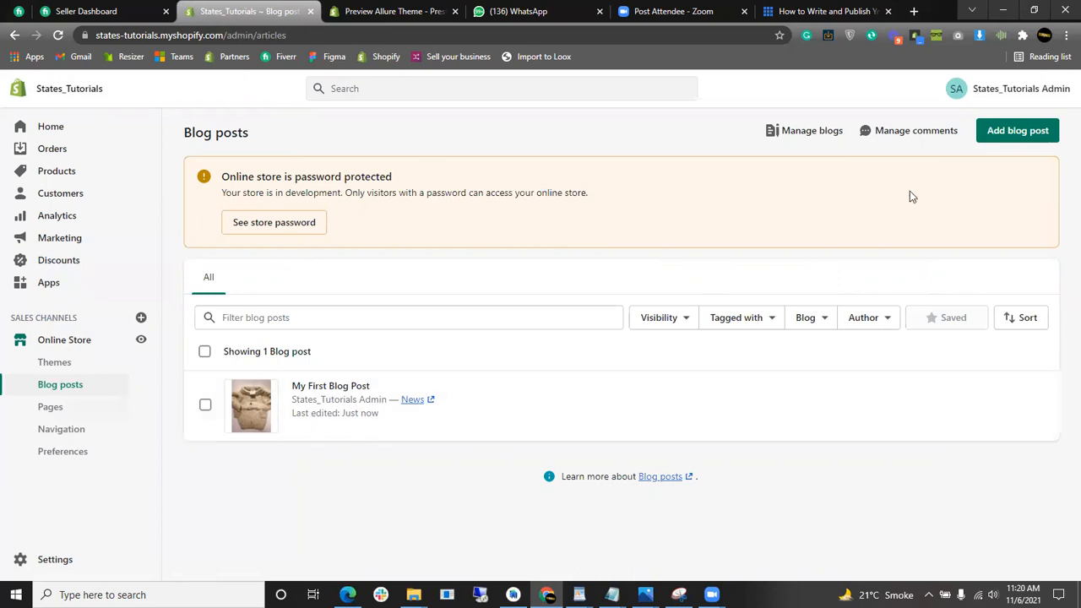
# - Start another blog post titled 'My First Blog'
pyautogui.click(1020, 131)
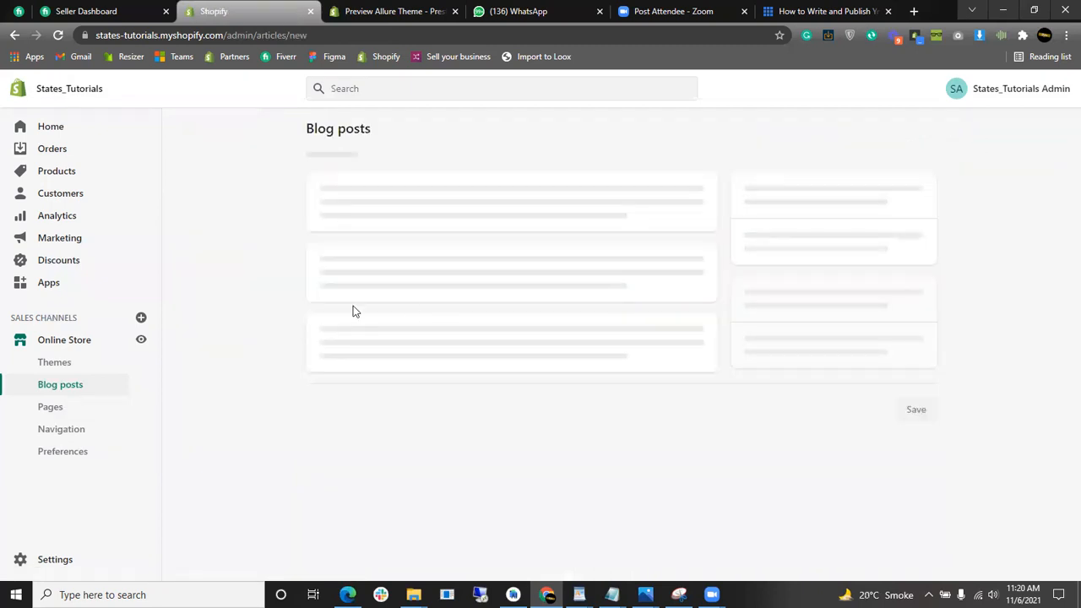
pyautogui.click(429, 200)
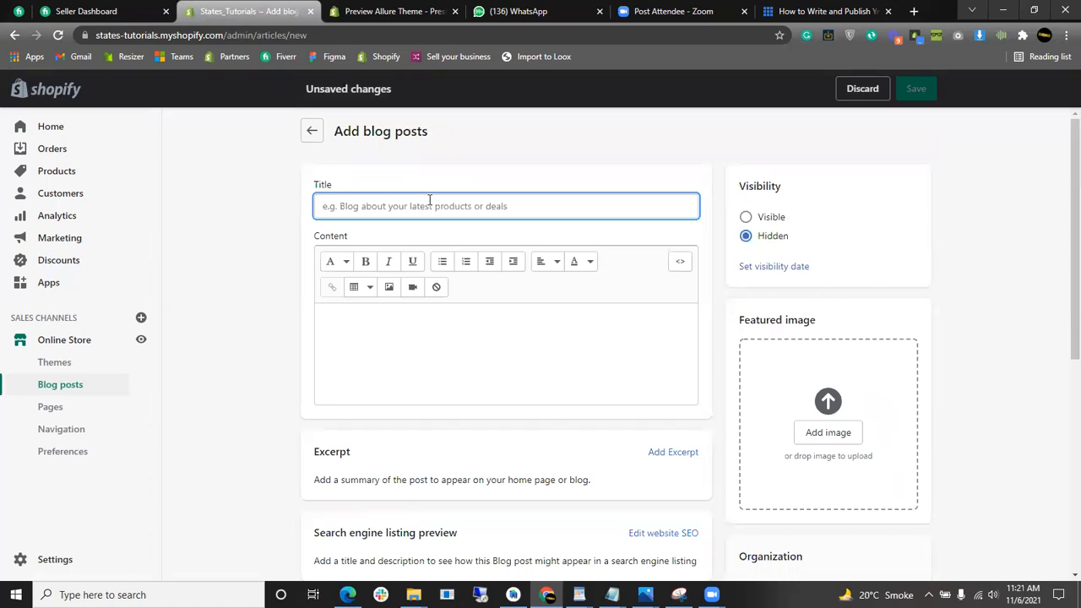
pyautogui.write('My First Blo')
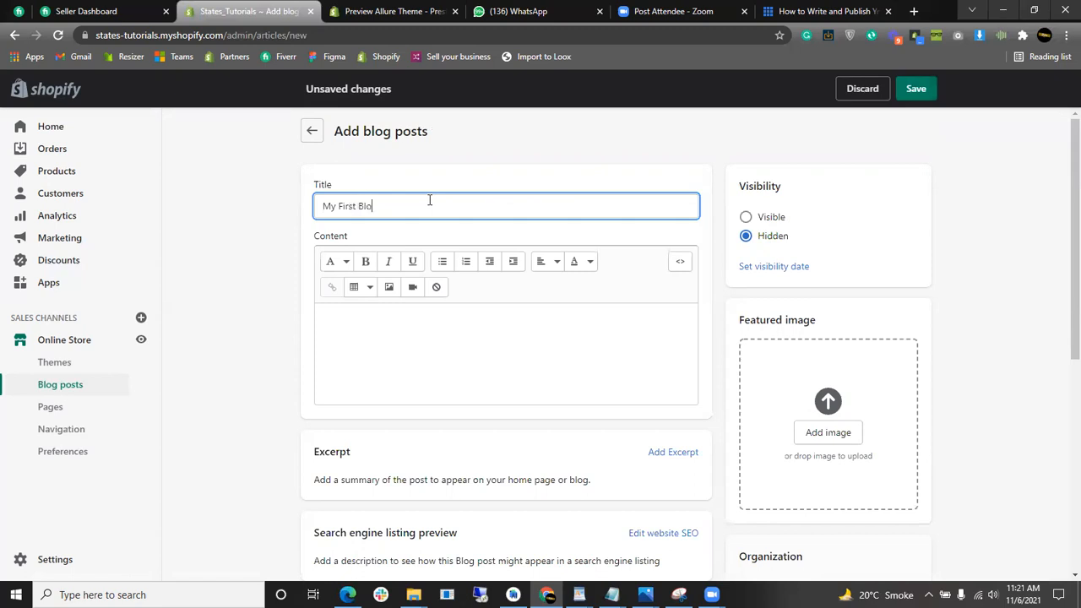
pyautogui.click(460, 334)
pyautogui.scroll(-2, 647, 349)
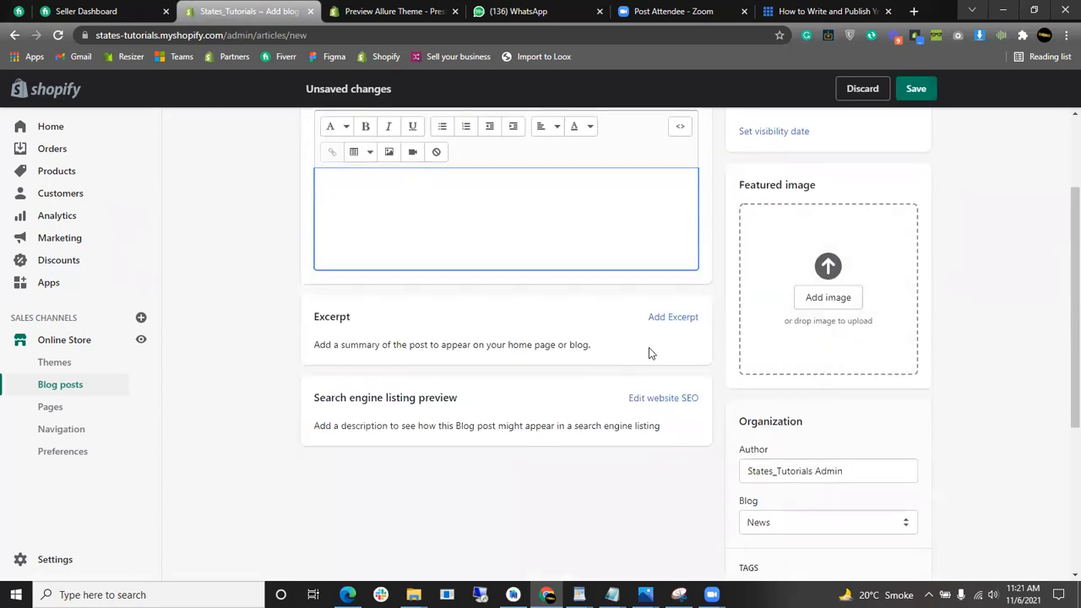
pyautogui.scroll(2, 446, 351)
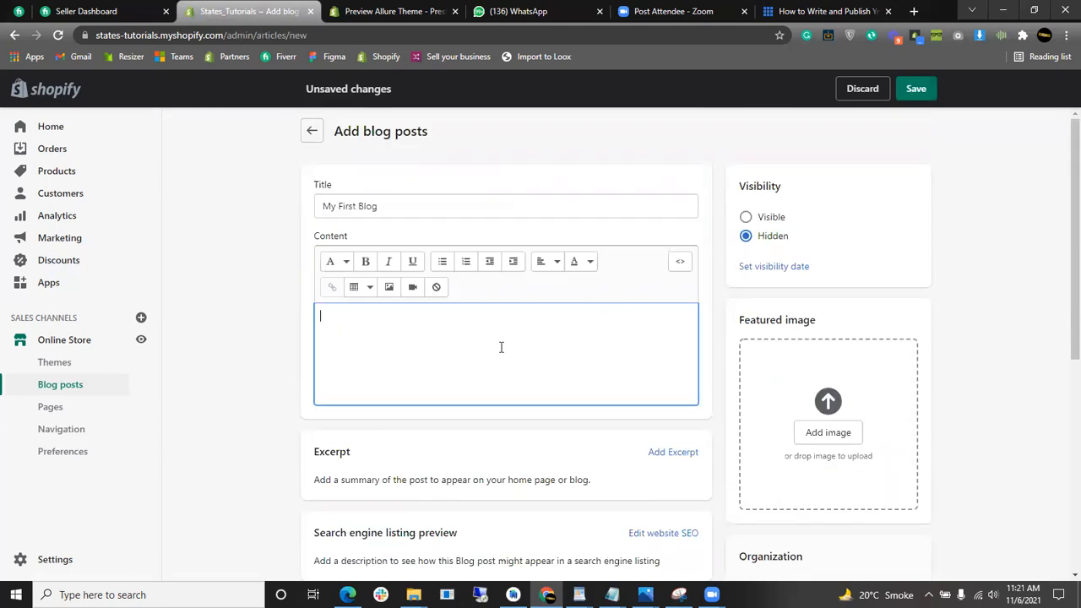
# - Use the 'Custom dimensions 1800x1000 px' gym image as featured image, make it Visible, and save
pyautogui.click(835, 430)
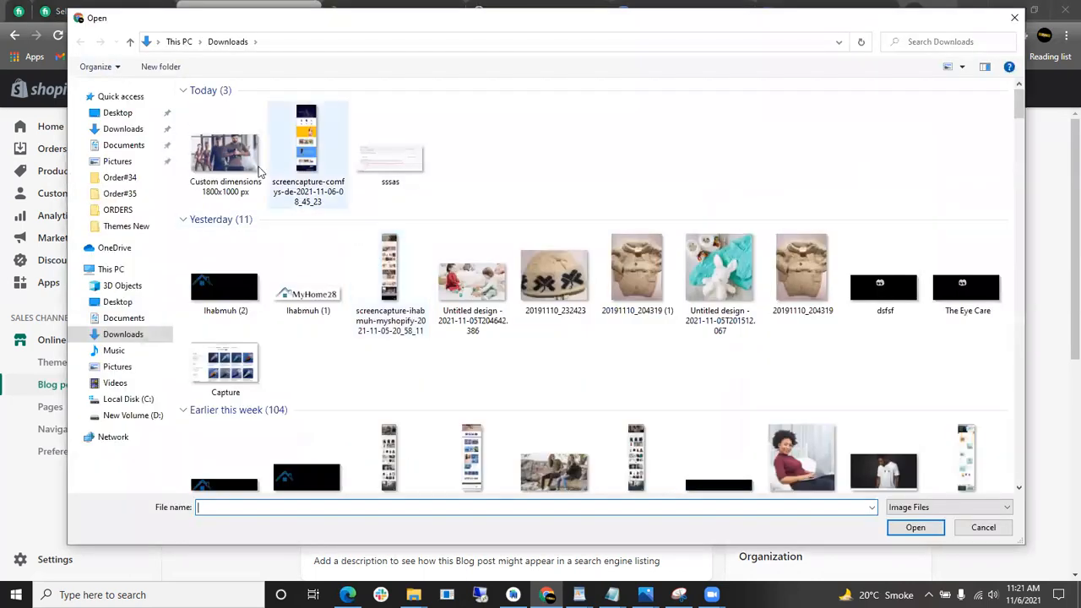
pyautogui.click(225, 154)
pyautogui.click(909, 527)
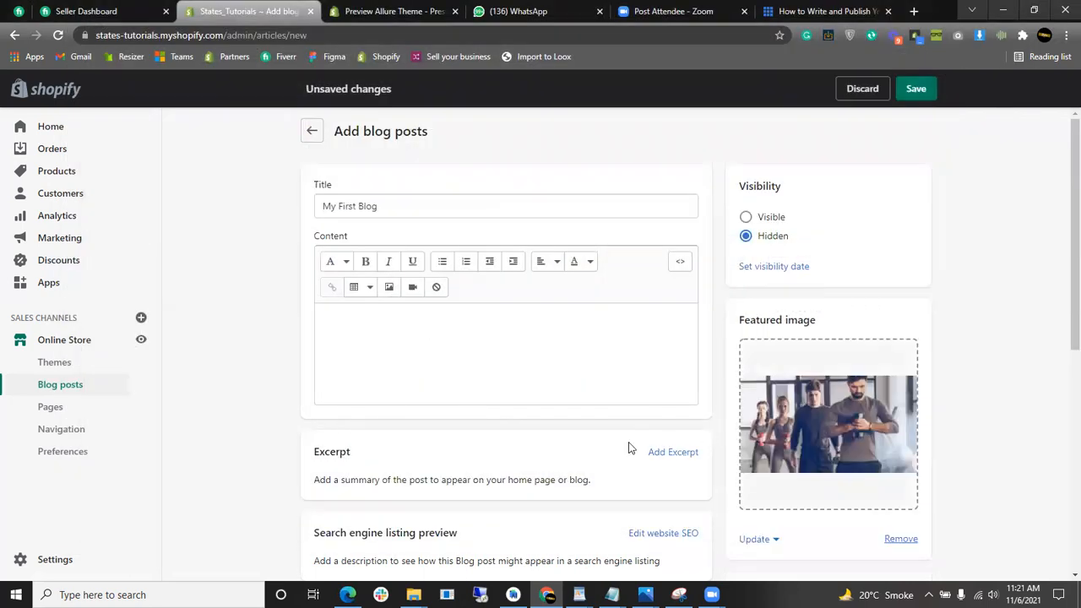
pyautogui.scroll(-3, 492, 420)
pyautogui.scroll(3, 515, 418)
pyautogui.click(784, 221)
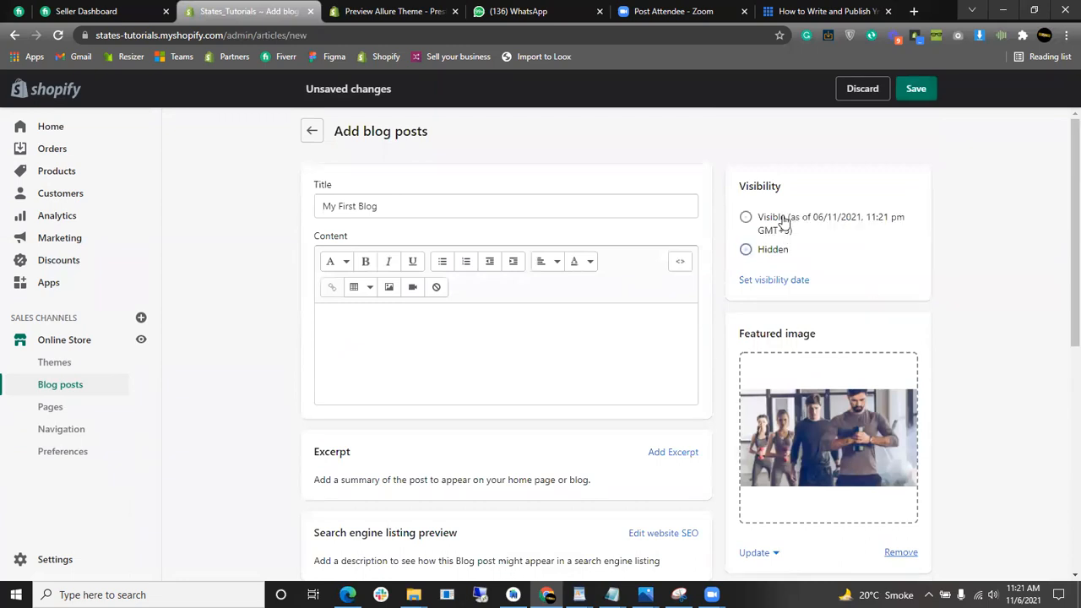
pyautogui.click(917, 91)
pyautogui.click(397, 359)
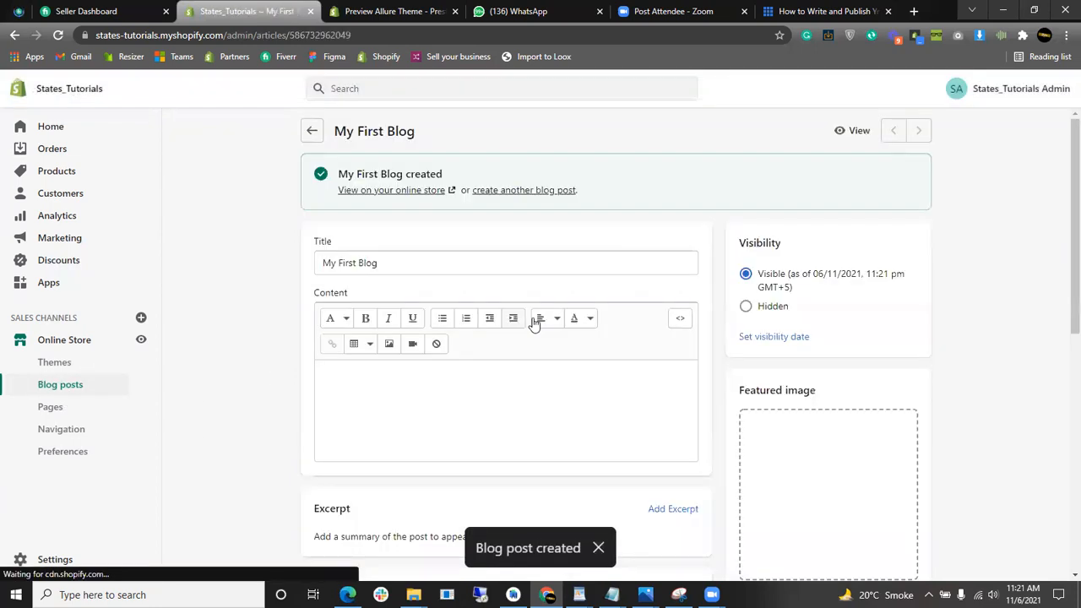
# - Delete the My First Blog post via More actions, keeping My First Blog Post, then open Manage blogs
pyautogui.click(314, 132)
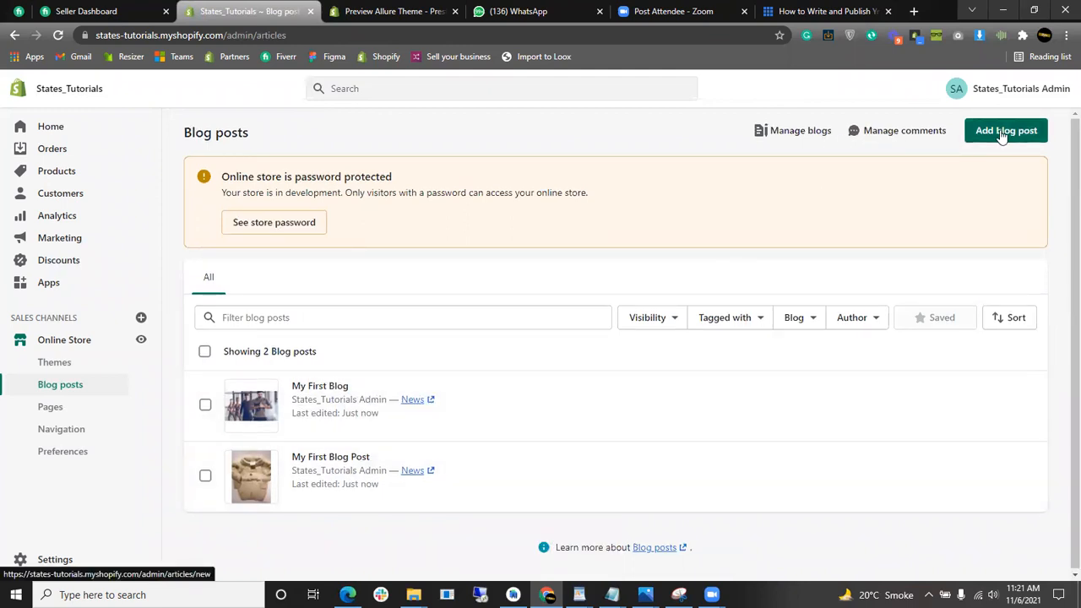
pyautogui.click(206, 405)
pyautogui.click(204, 475)
pyautogui.click(205, 476)
pyautogui.click(205, 405)
pyautogui.click(205, 404)
pyautogui.click(409, 361)
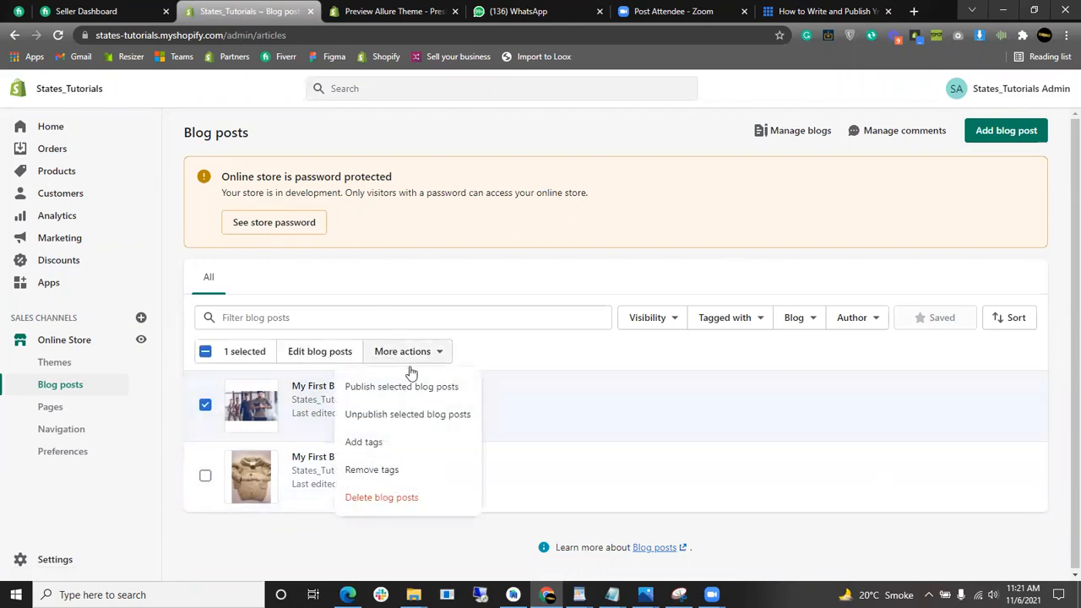
pyautogui.click(382, 498)
pyautogui.click(685, 369)
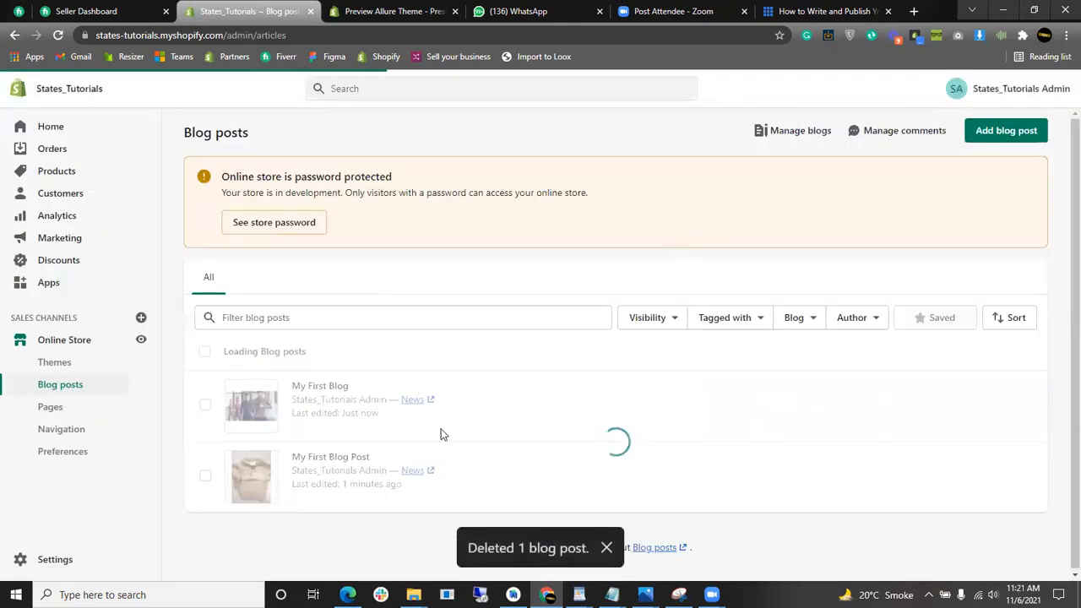
pyautogui.click(797, 135)
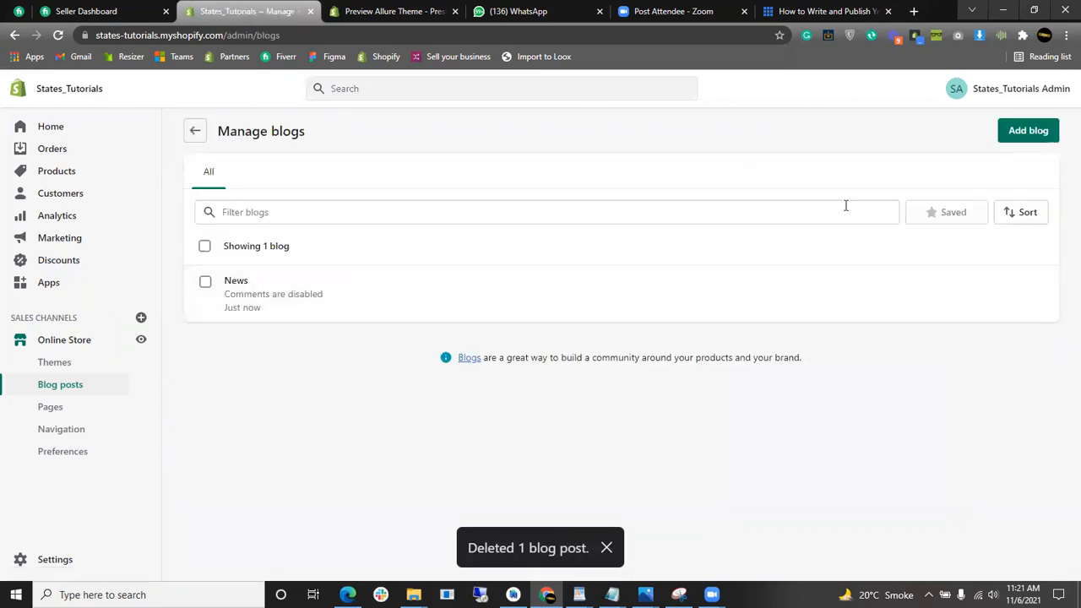
# - Create a blog titled 'New Blog' on the Default blog template with comments automatically published
pyautogui.click(1013, 147)
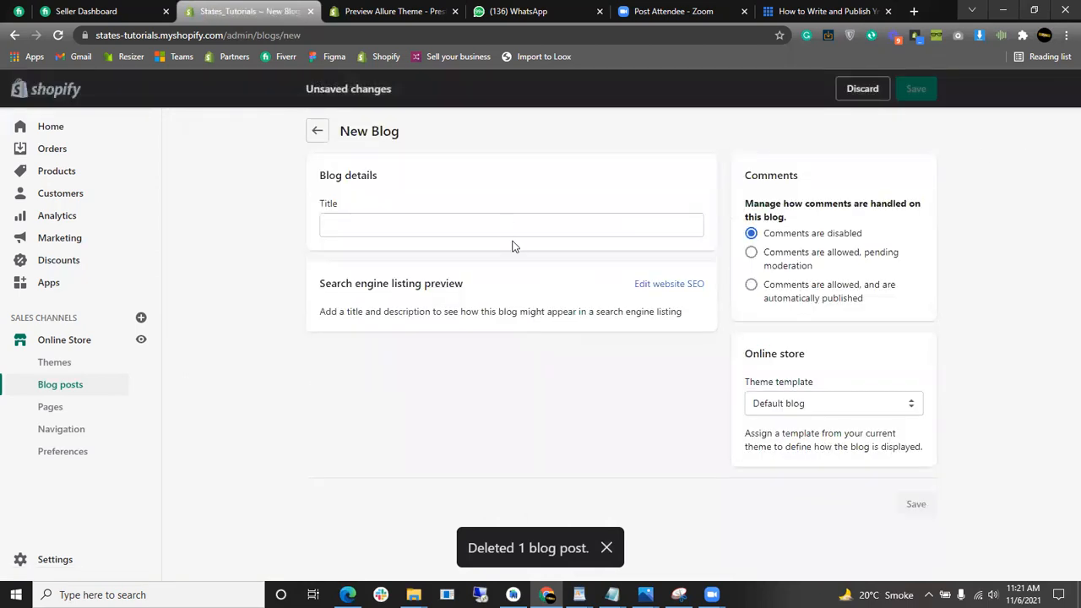
pyautogui.click(519, 232)
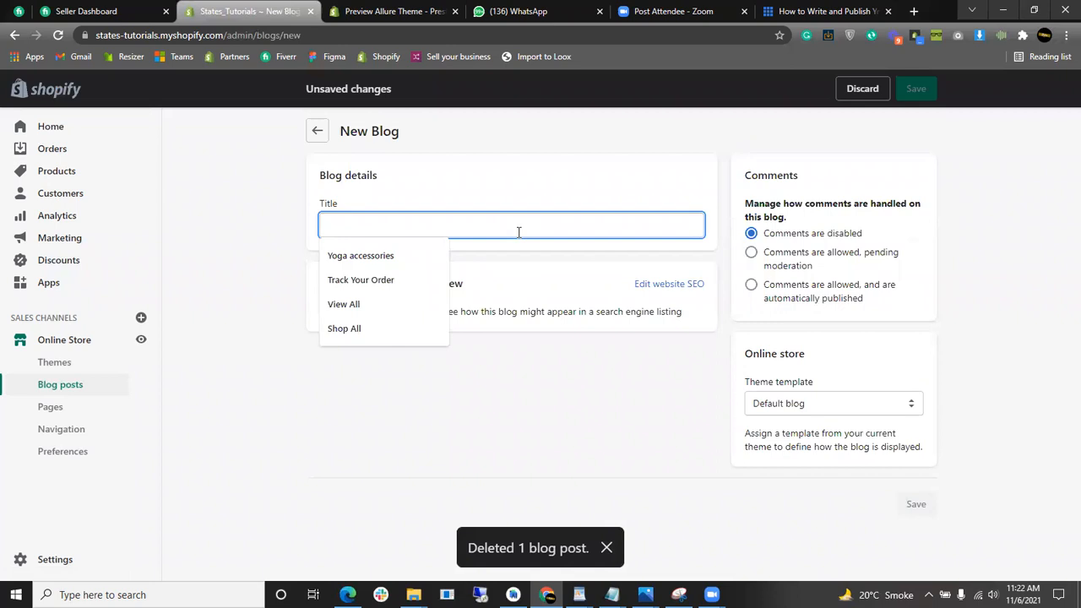
pyautogui.write('New Blog')
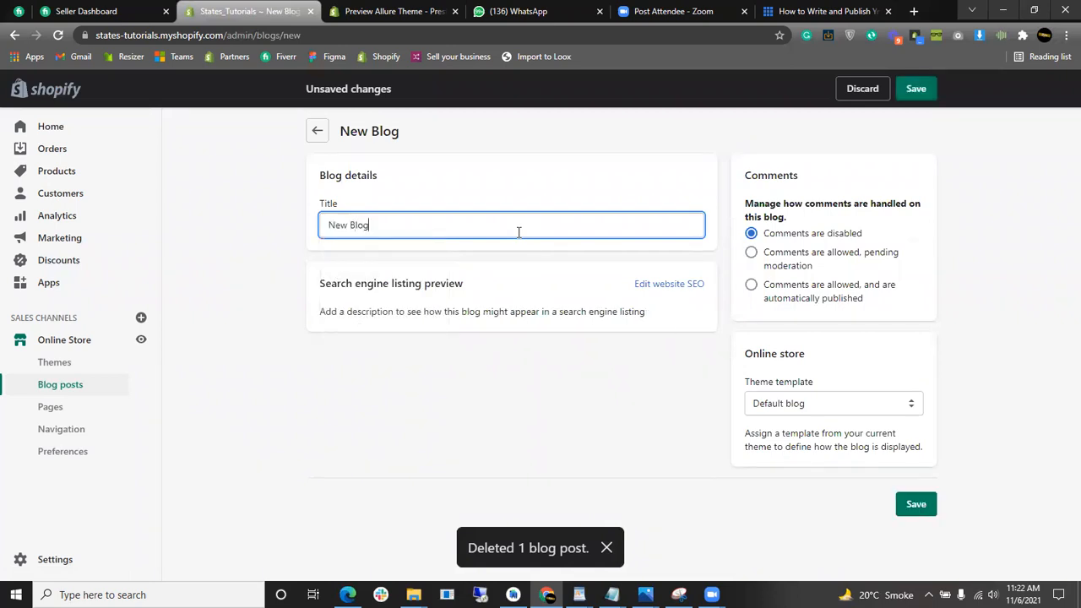
pyautogui.click(509, 384)
pyautogui.click(855, 411)
pyautogui.click(725, 285)
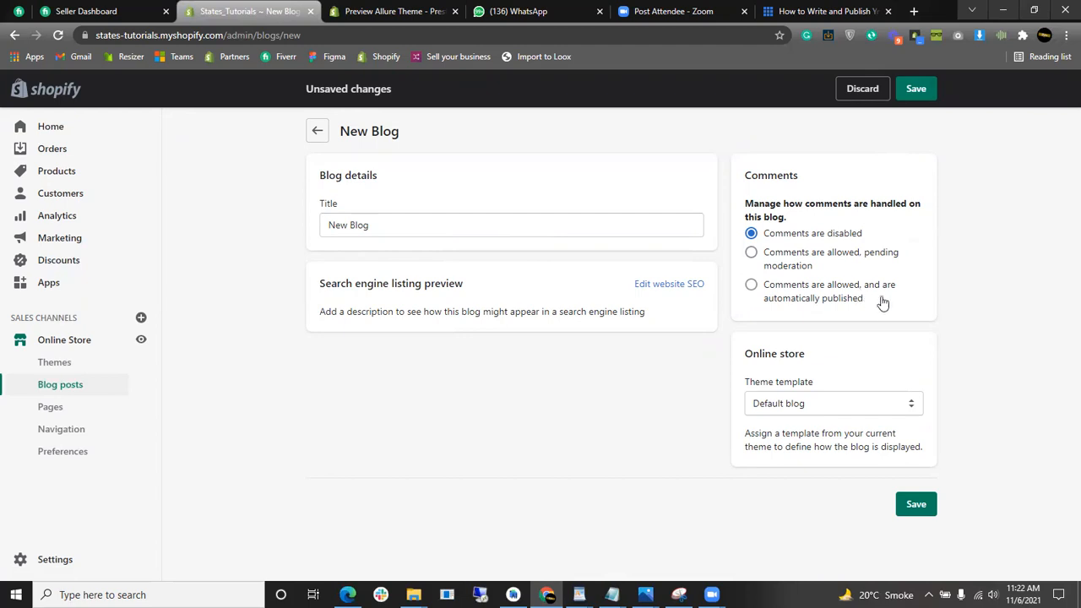
pyautogui.click(816, 290)
pyautogui.click(918, 507)
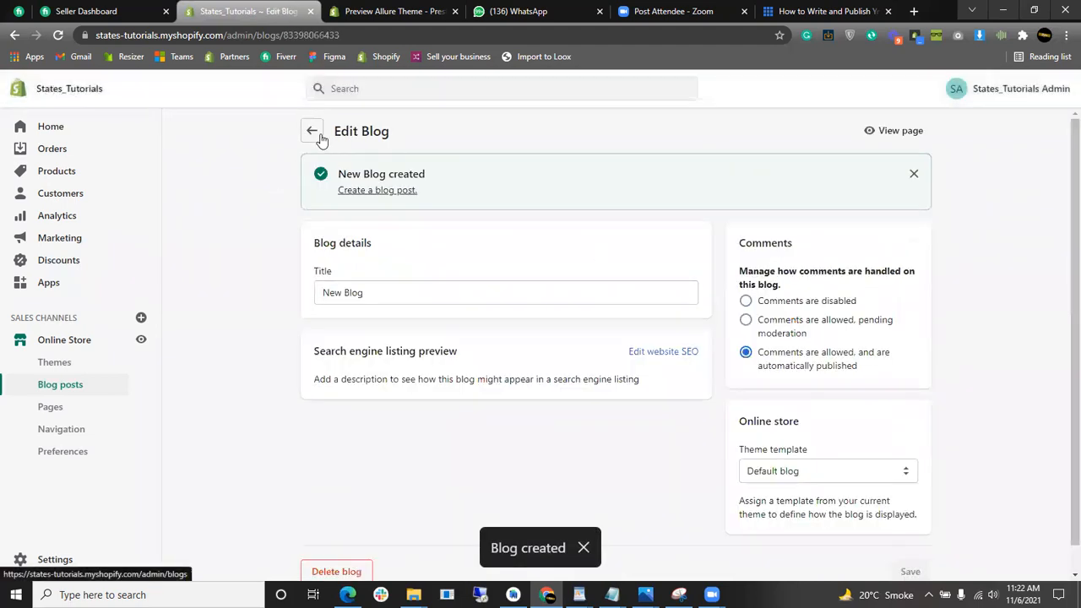
# - Check that New Blog and News are both in the blogs list, then return to Blog posts
pyautogui.click(318, 133)
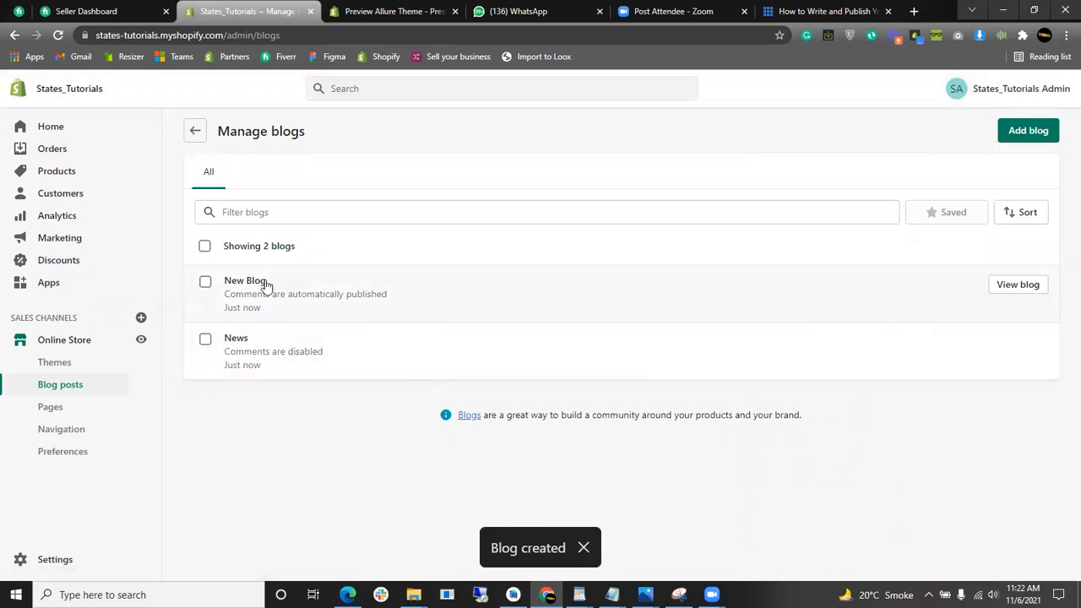
pyautogui.click(205, 284)
pyautogui.click(206, 340)
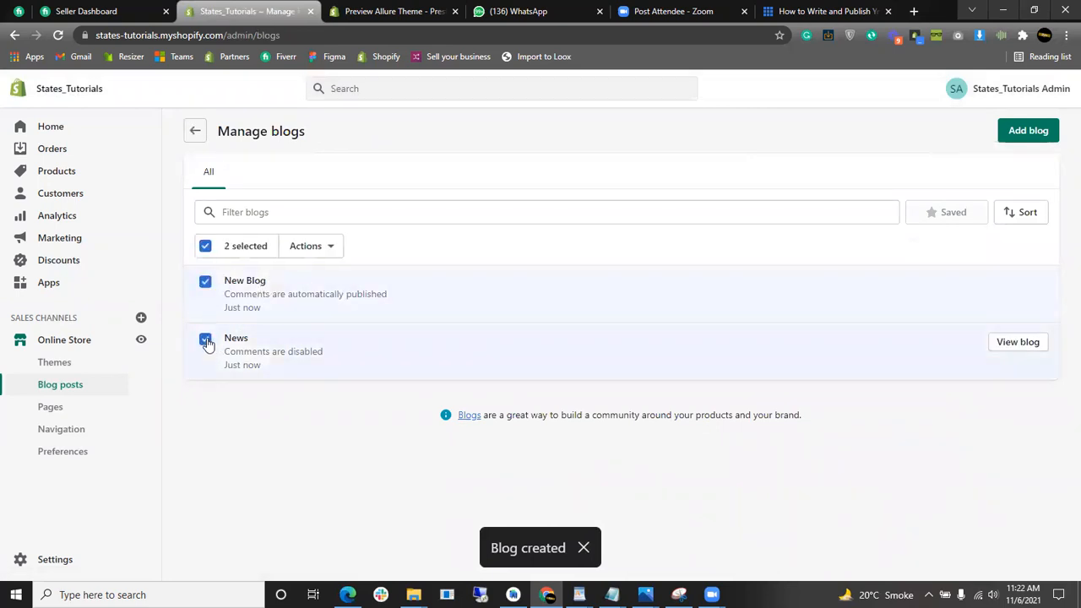
pyautogui.click(206, 284)
pyautogui.click(207, 341)
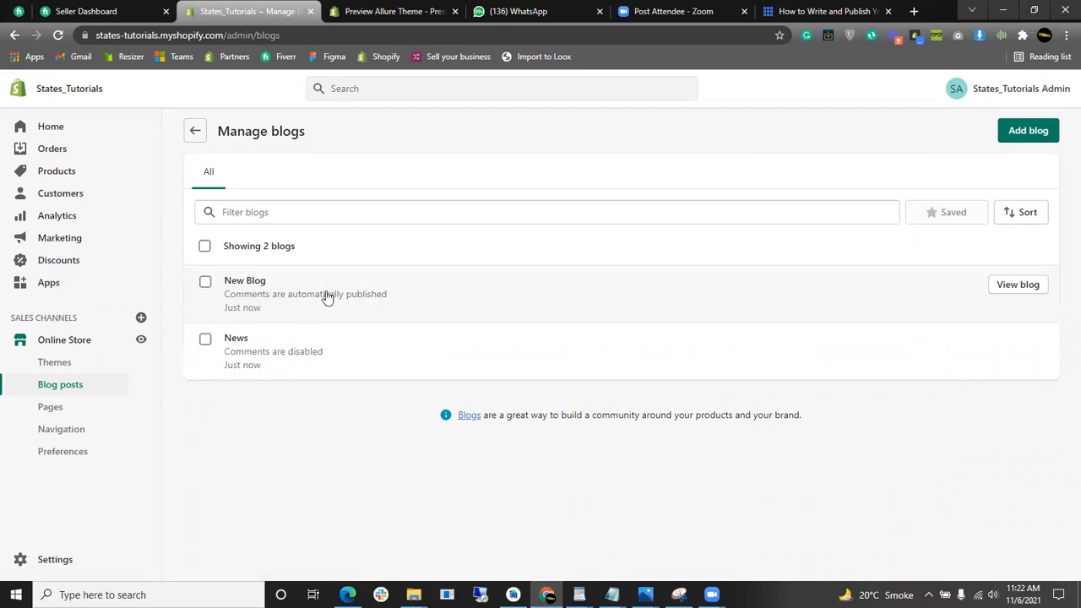
pyautogui.click(197, 133)
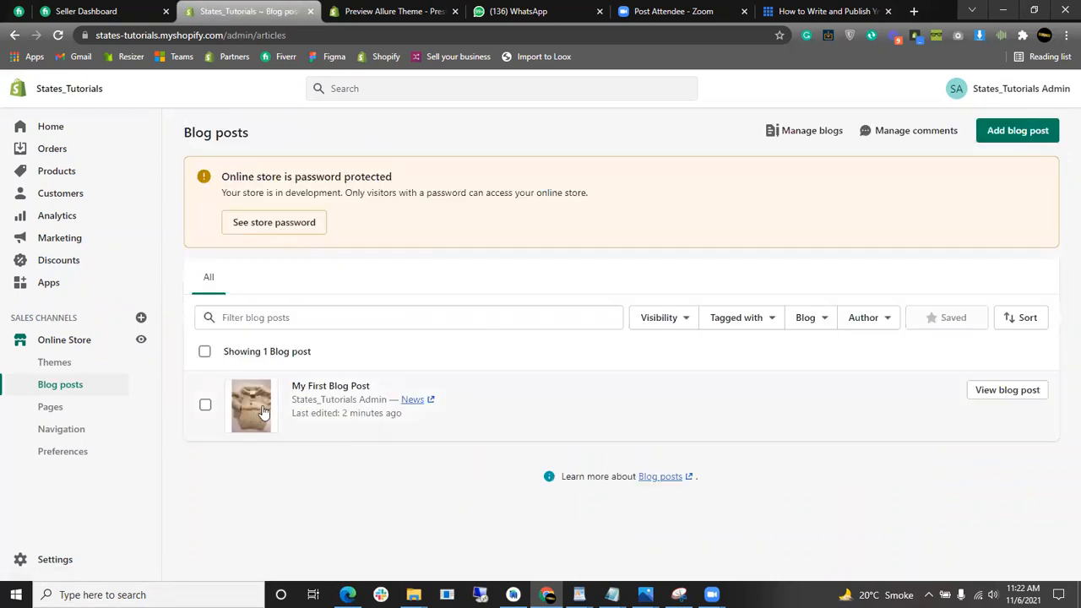
# - Move My First Blog Post from the News blog to New Blog and save it
pyautogui.click(349, 418)
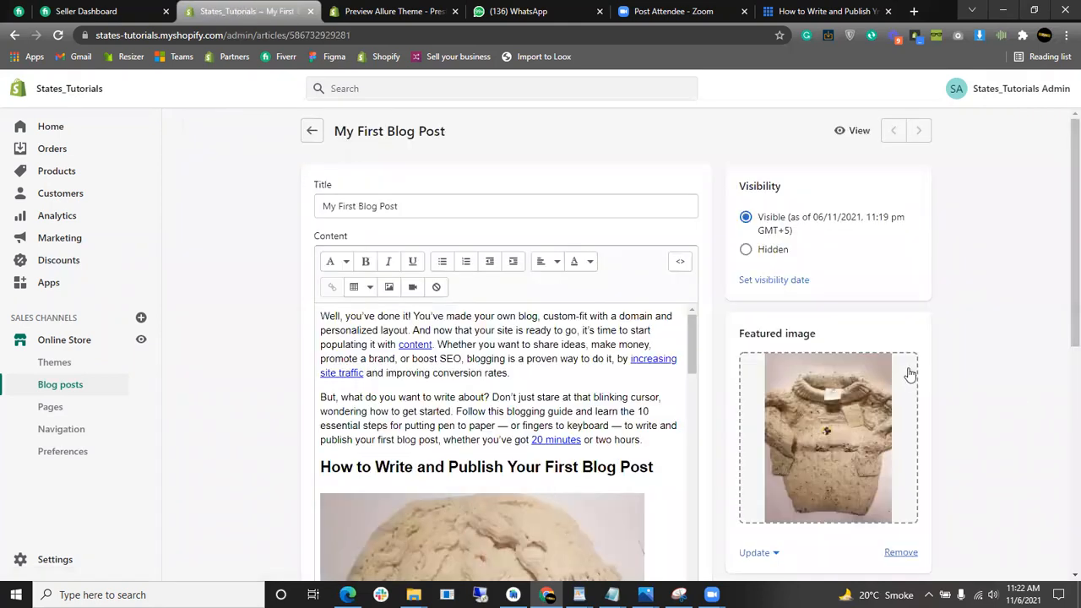
pyautogui.scroll(-4, 917, 385)
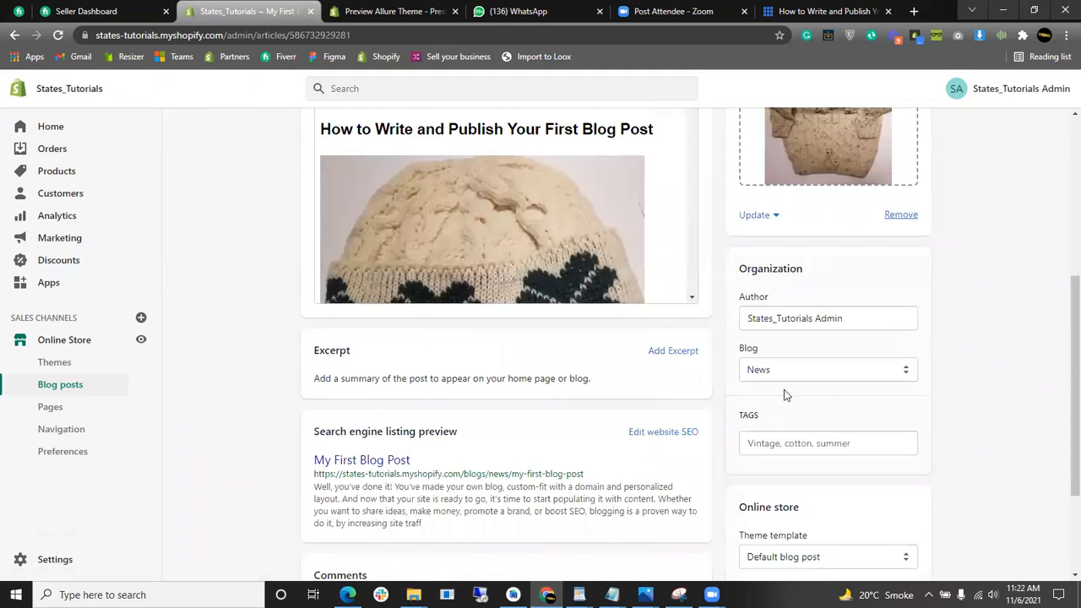
pyautogui.click(768, 369)
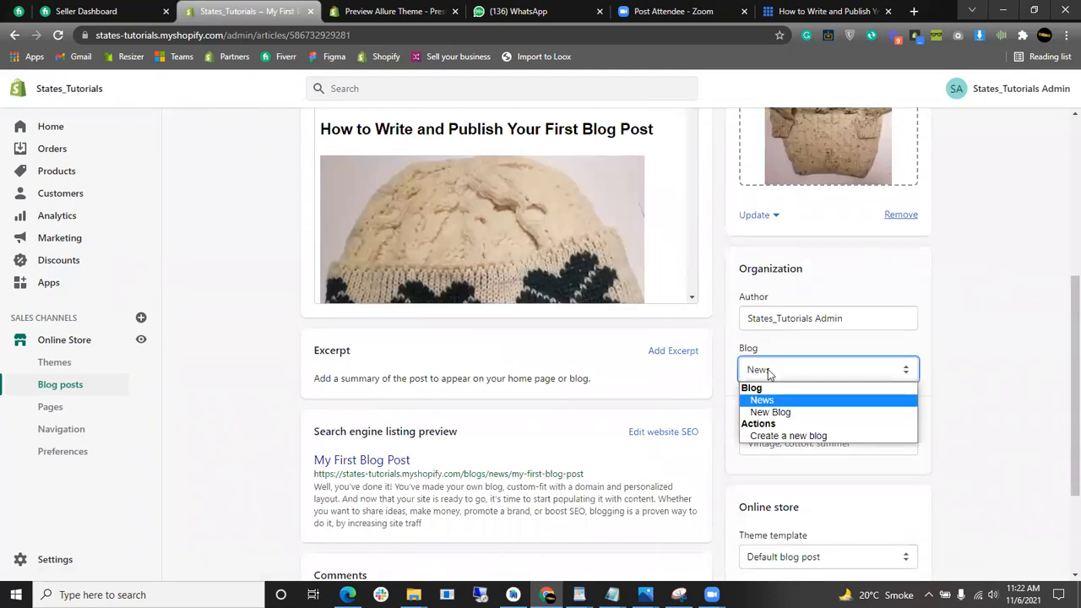
pyautogui.click(796, 412)
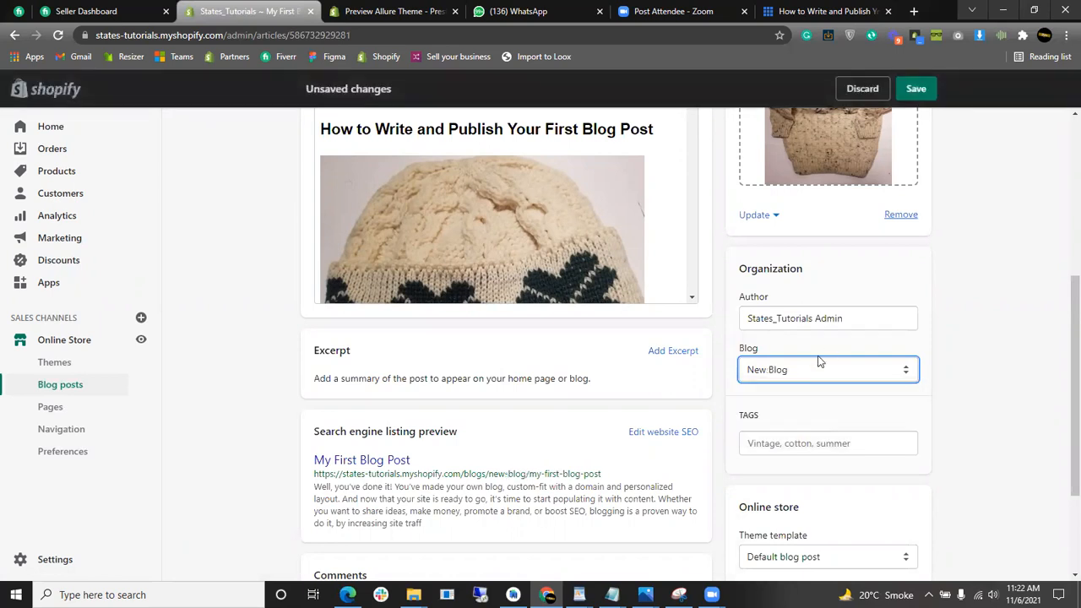
pyautogui.click(916, 88)
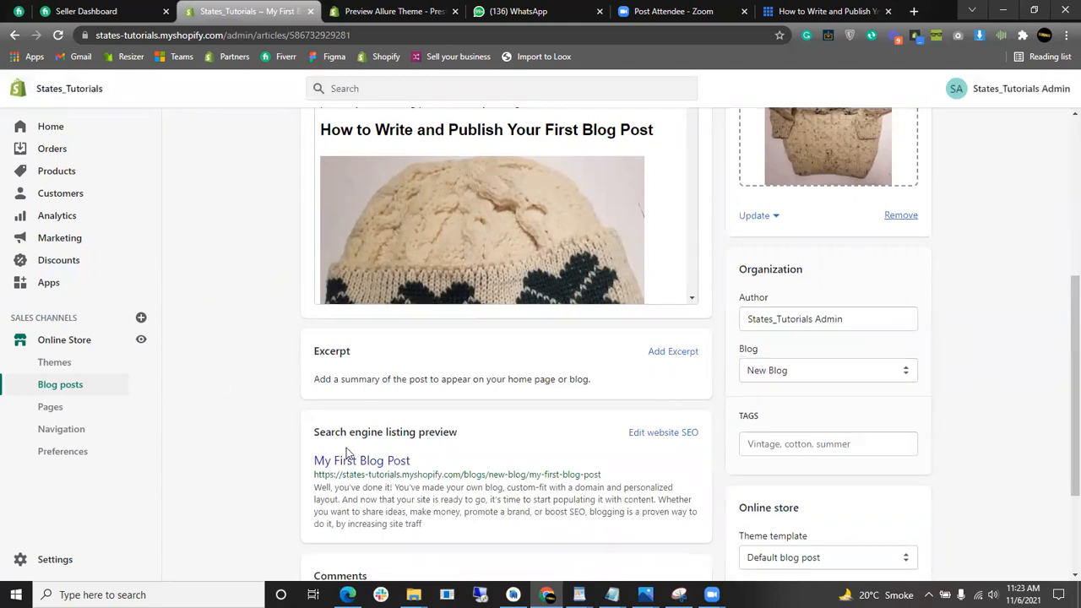
pyautogui.scroll(5, 498, 357)
pyautogui.scroll(-10, 499, 357)
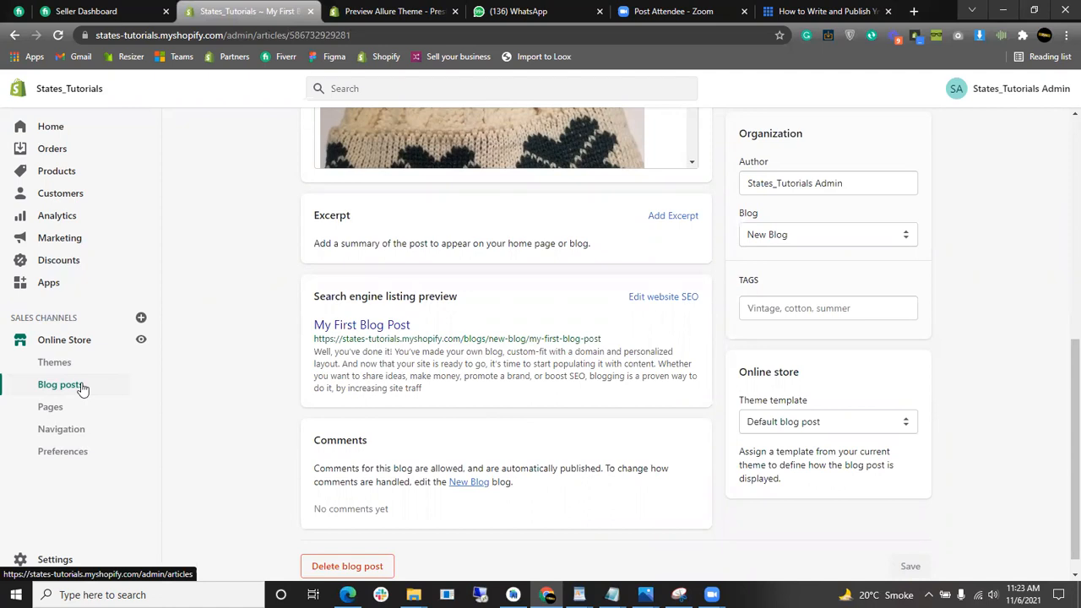
pyautogui.scroll(-1, 641, 348)
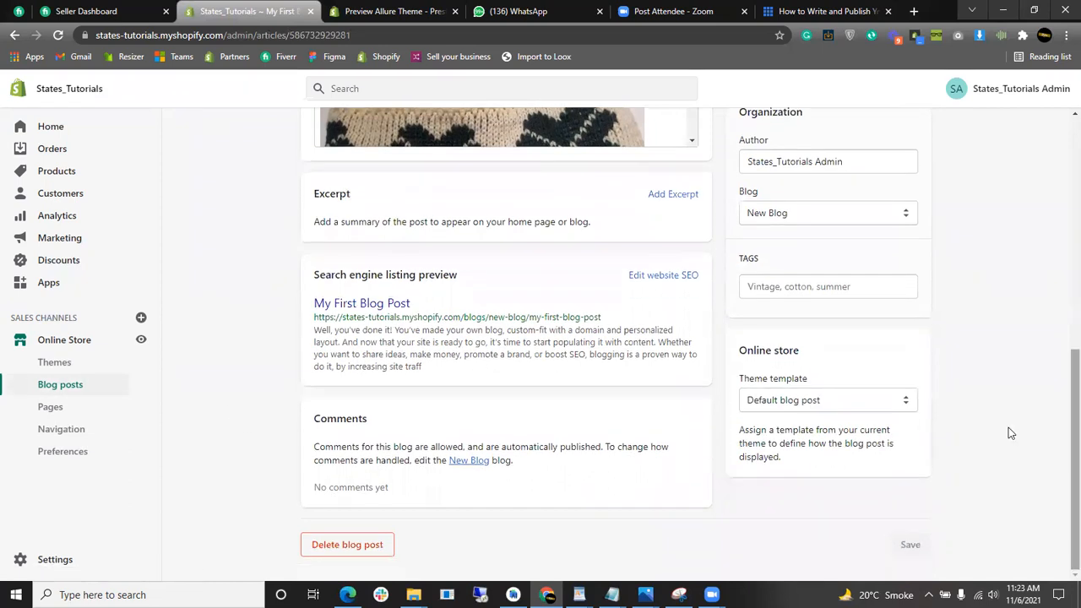
pyautogui.scroll(10, 507, 380)
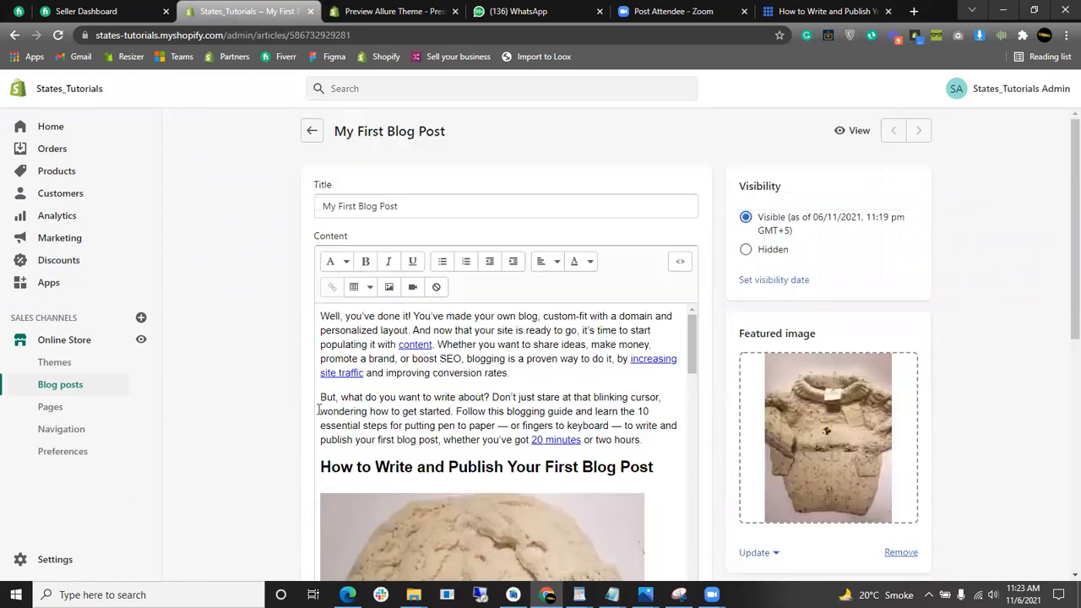
pyautogui.click(78, 413)
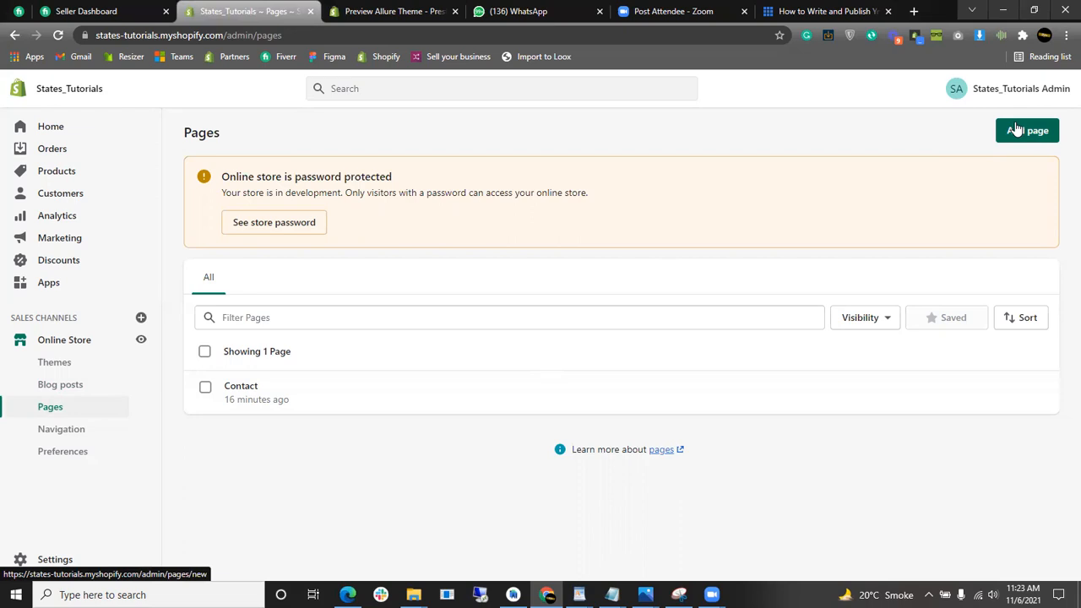
# - Bulk-delete the Contact page, leaving the store with no pages, and start a new page
pyautogui.click(205, 387)
pyautogui.click(440, 351)
pyautogui.click(428, 444)
pyautogui.click(710, 373)
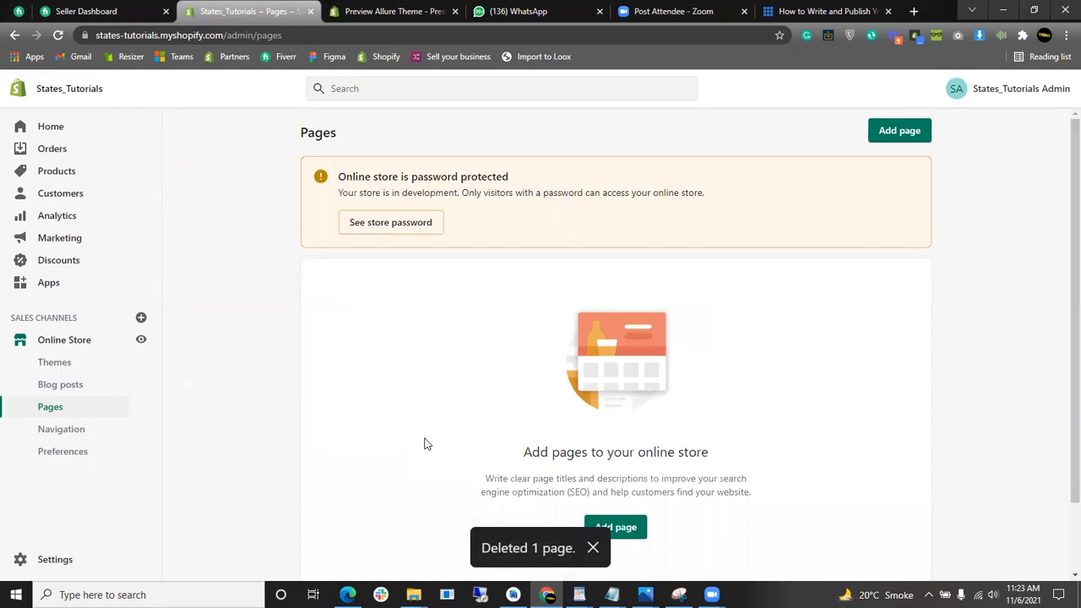
pyautogui.click(899, 133)
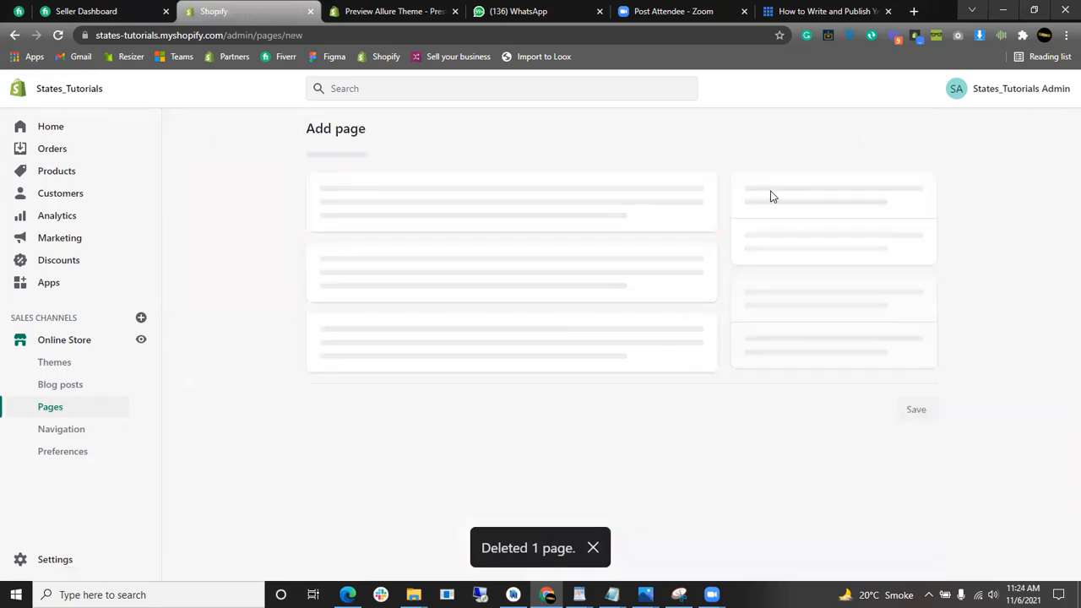
# - Title the new page 'About us' and write a one-line self-introduction from States_Shopify as its content
pyautogui.click(555, 193)
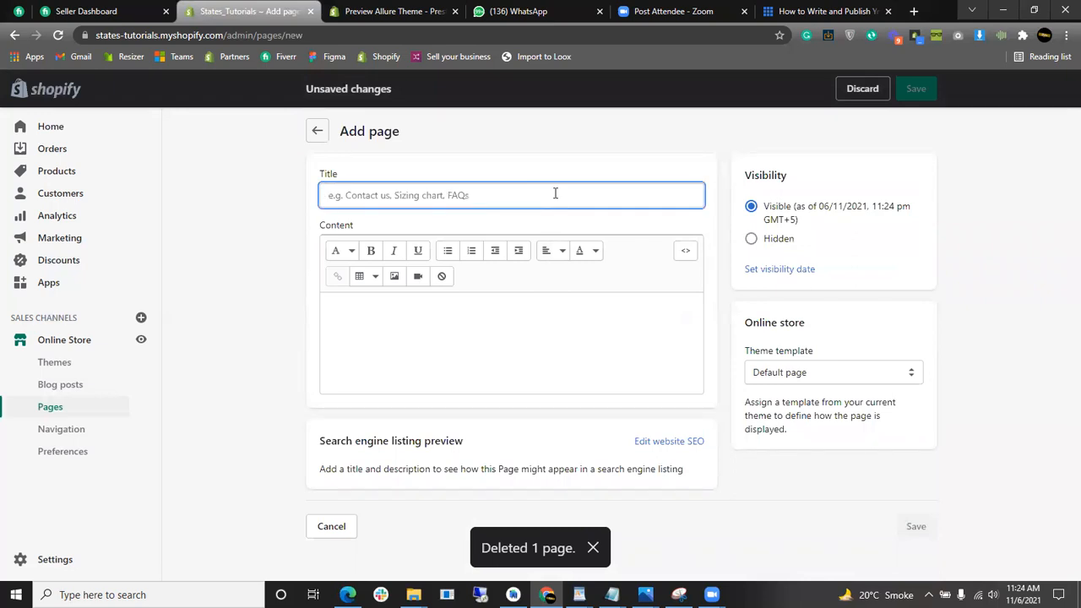
pyautogui.write('About us')
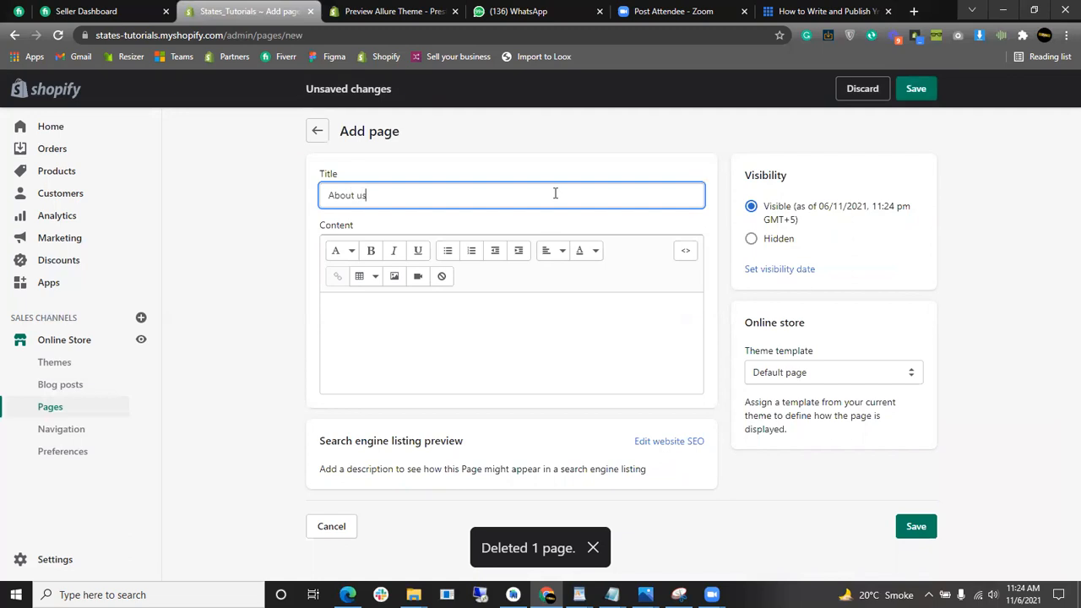
pyautogui.click(551, 386)
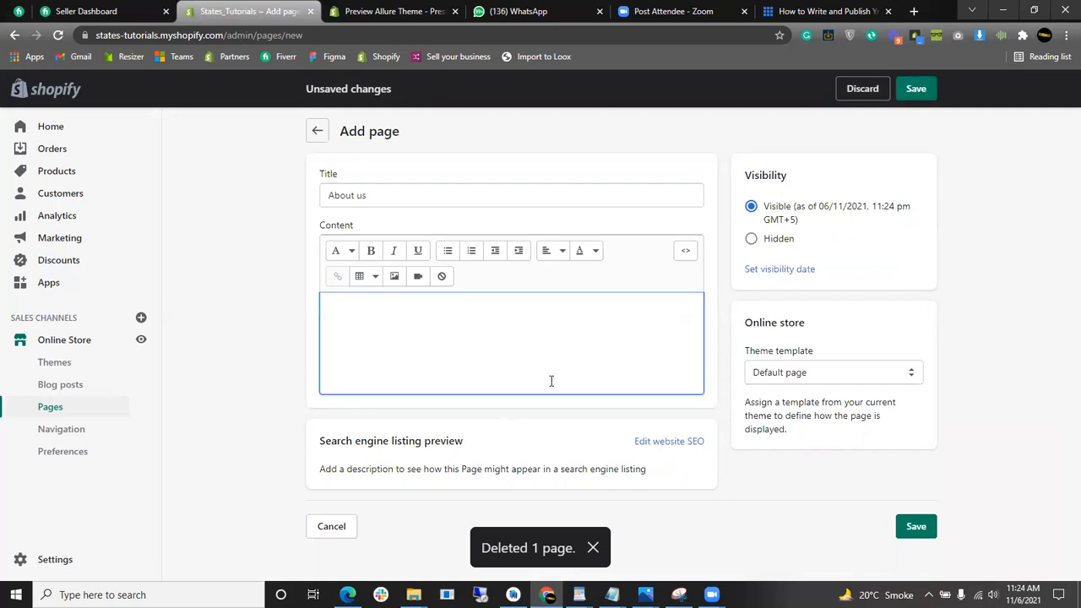
pyautogui.write('States+_')
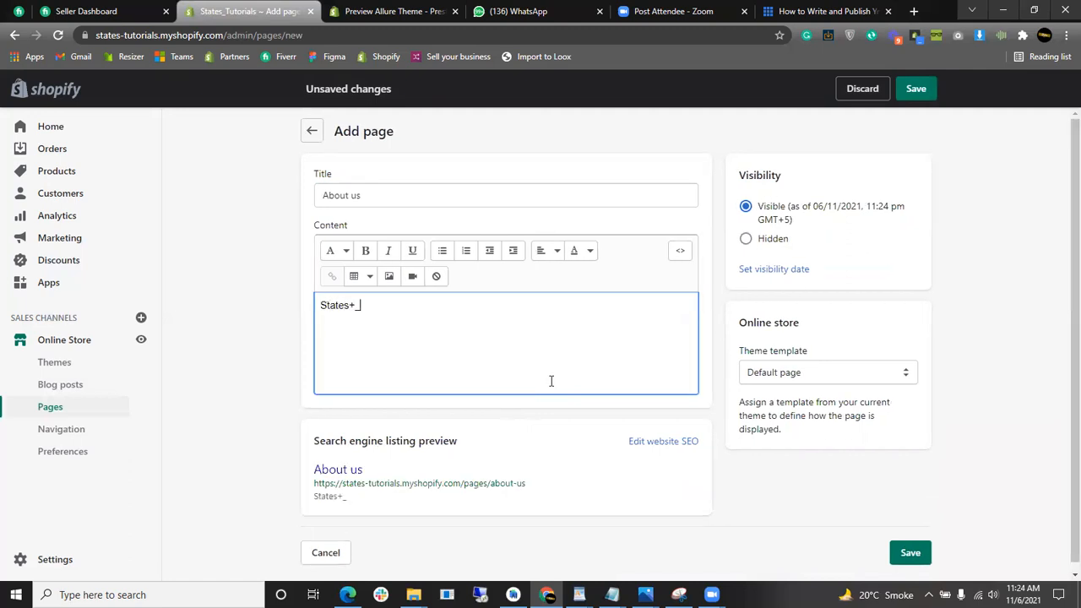
pyautogui.press('BackSpace')
pyautogui.press('BackSpace')
pyautogui.press('BackSpace')
pyautogui.press('BackSpace')
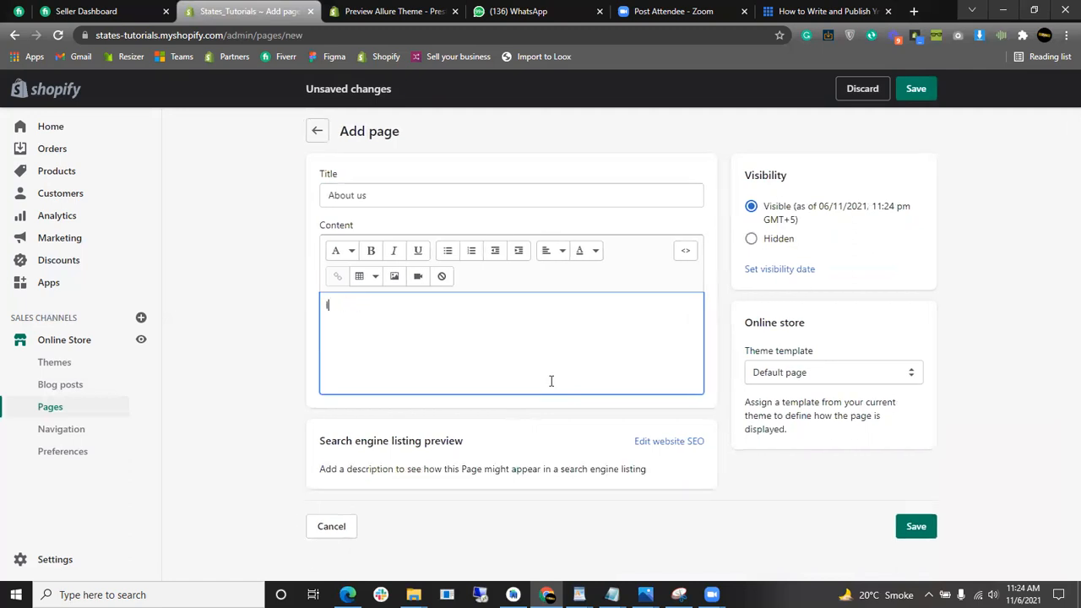
pyautogui.write('I am asa')
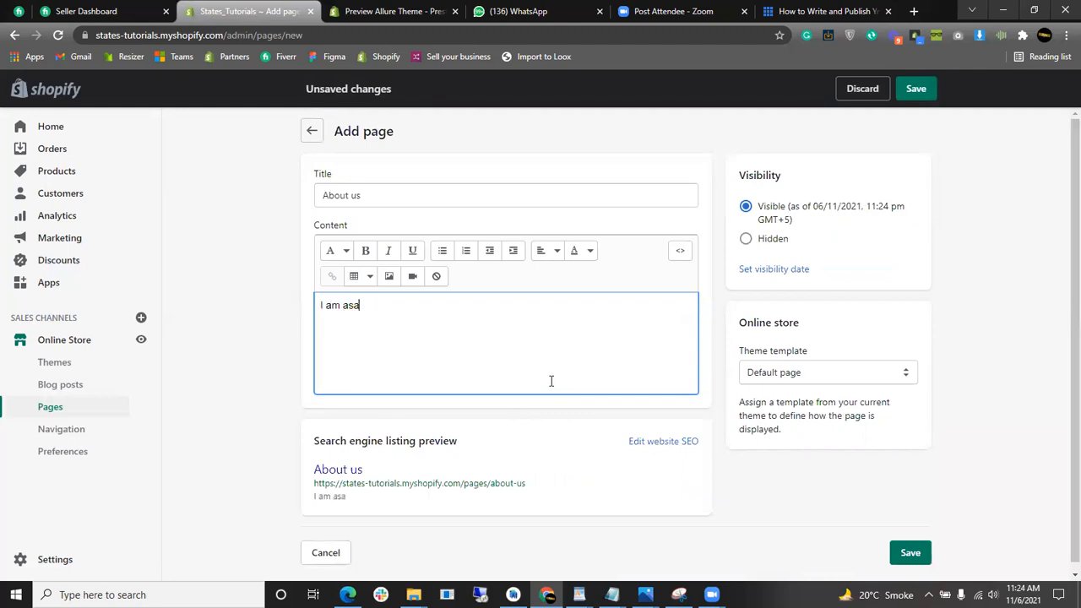
pyautogui.write('sad')
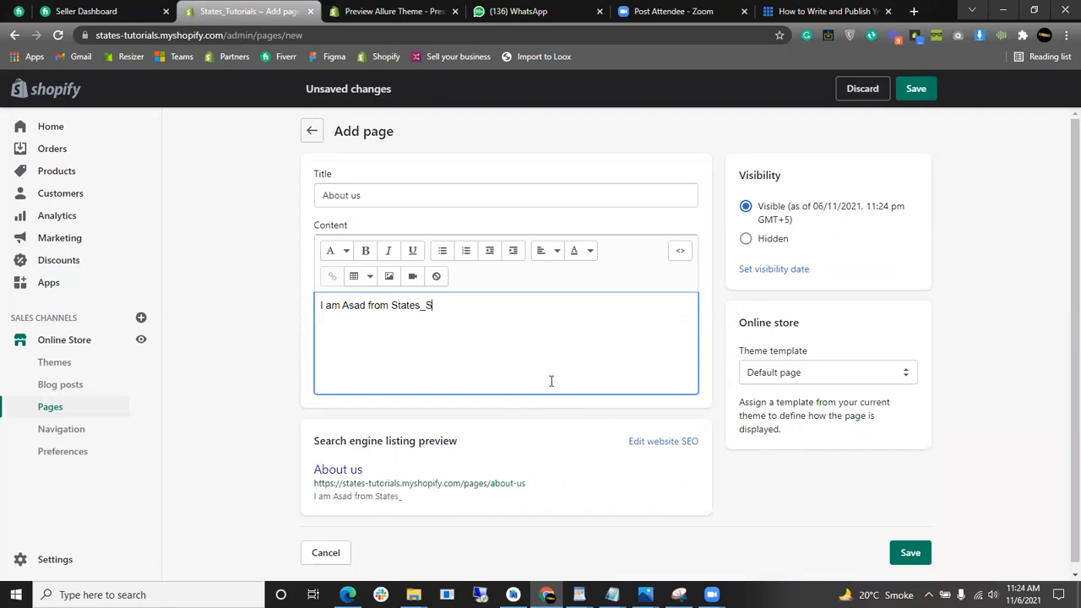
pyautogui.write('from States_Shopify.')
pyautogui.press('Return')
pyautogui.press('Return')
# - Upload the Untitled design photo of two children and insert it below the introduction
pyautogui.click(385, 277)
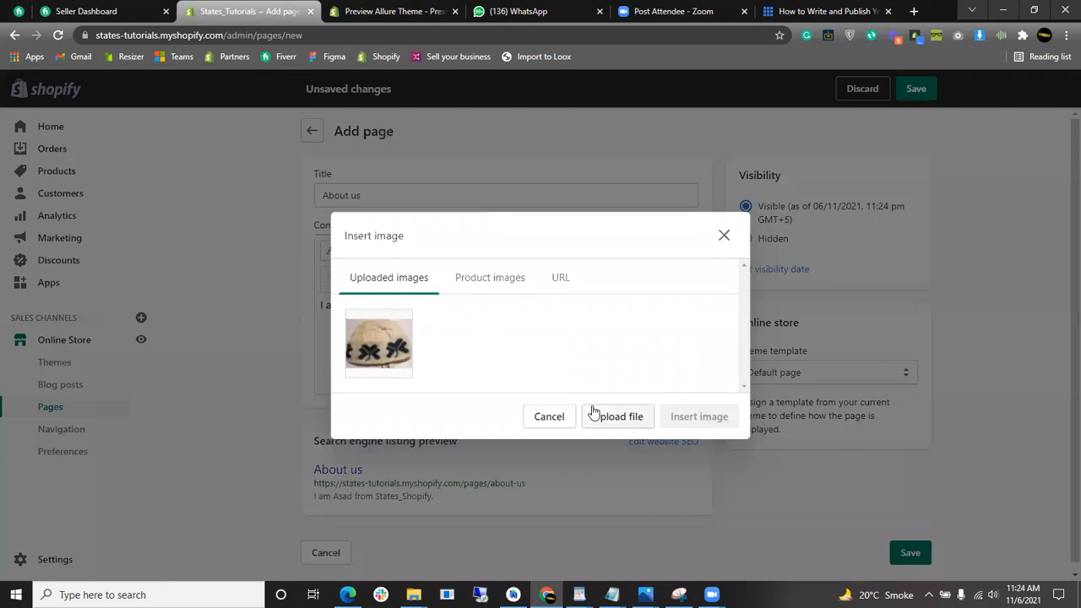
pyautogui.click(594, 413)
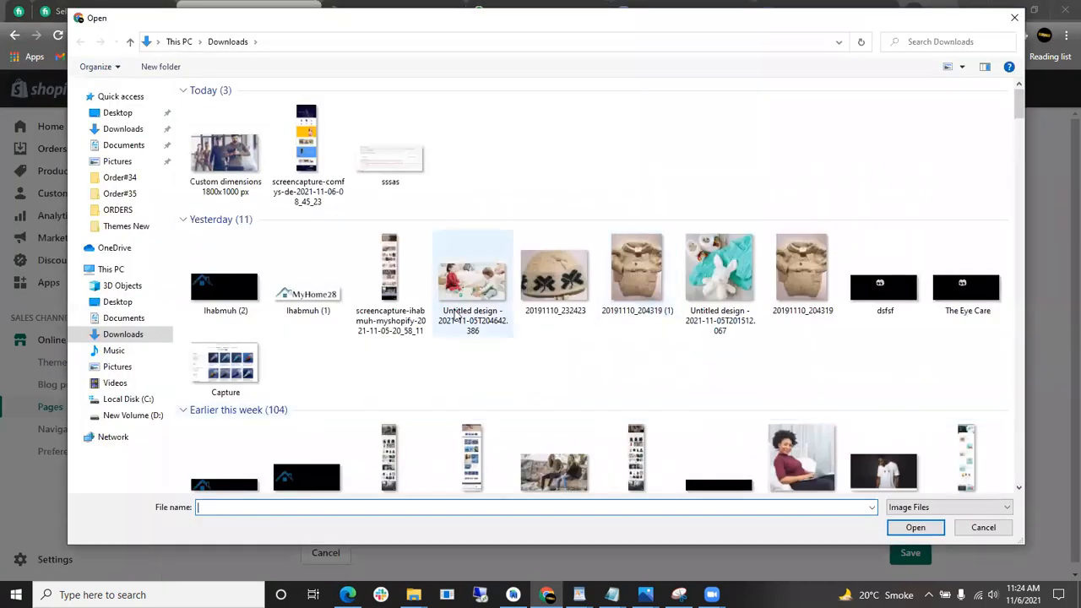
pyautogui.click(472, 275)
pyautogui.click(900, 527)
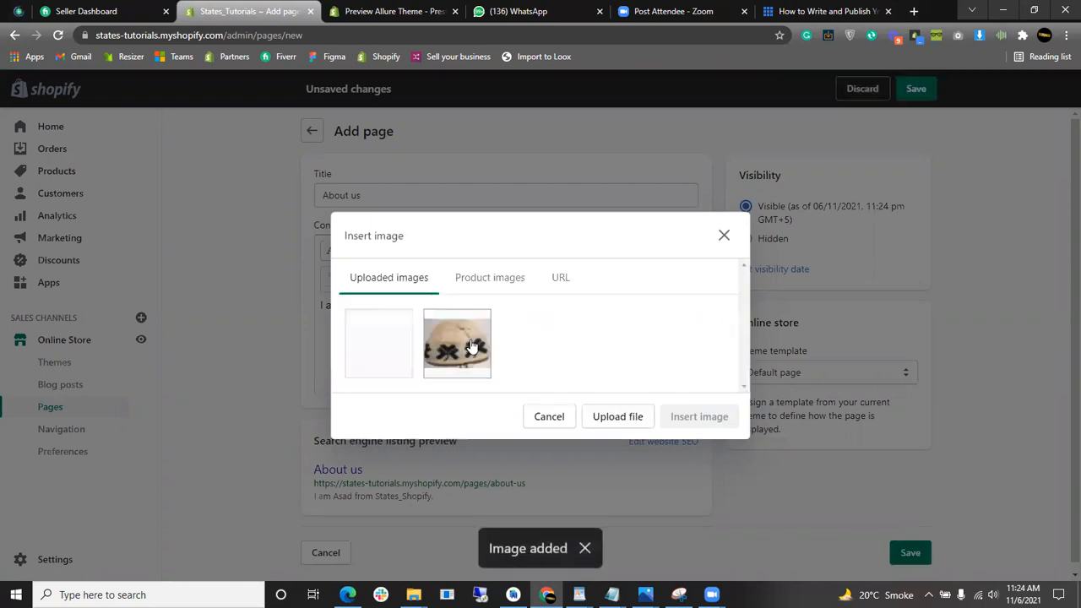
pyautogui.click(380, 355)
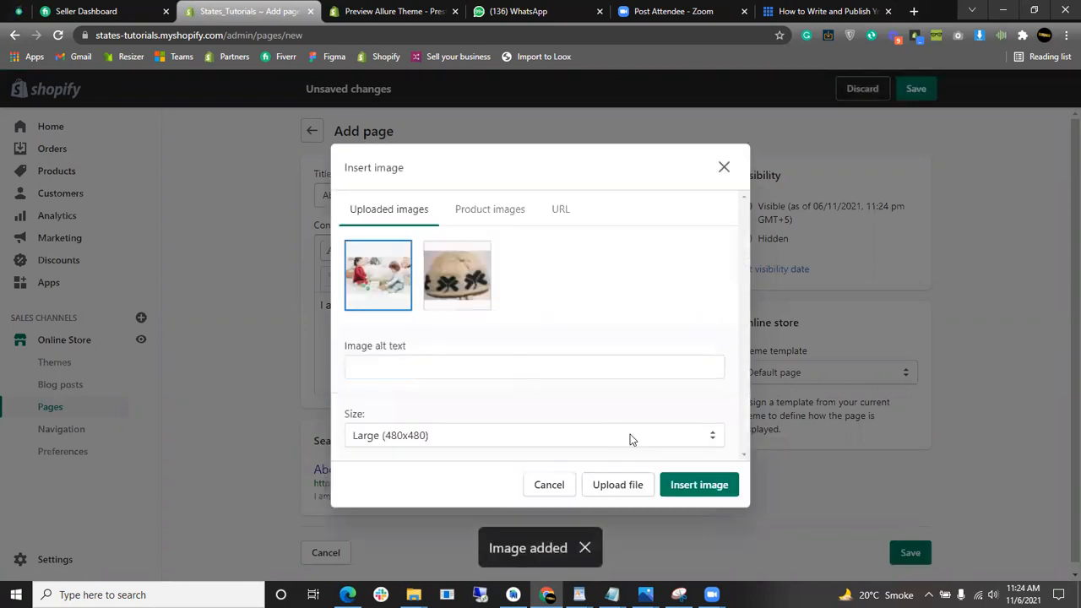
pyautogui.click(685, 482)
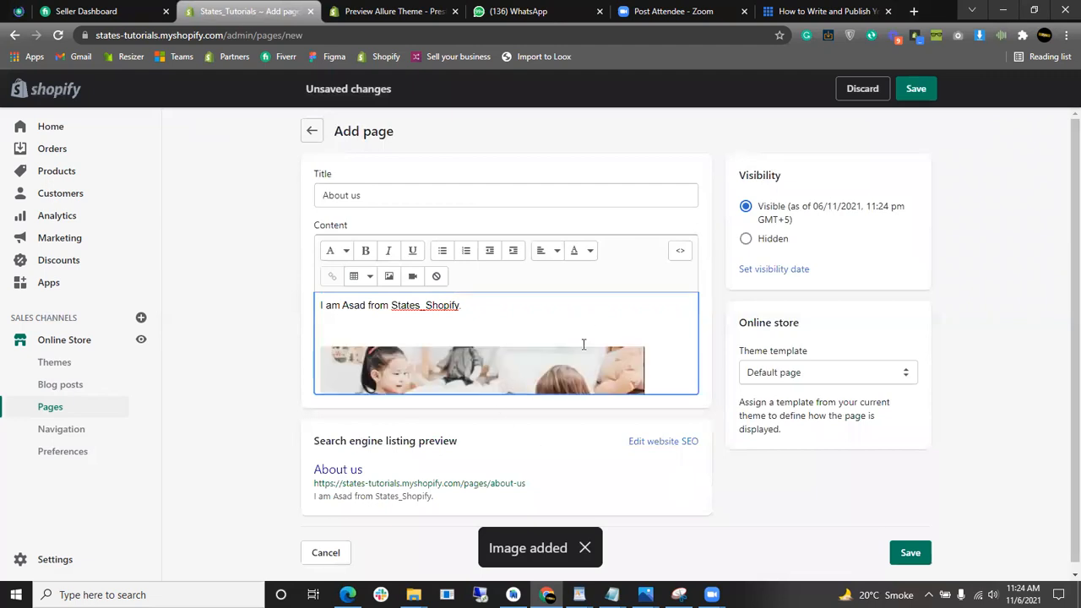
pyautogui.scroll(-2, 604, 329)
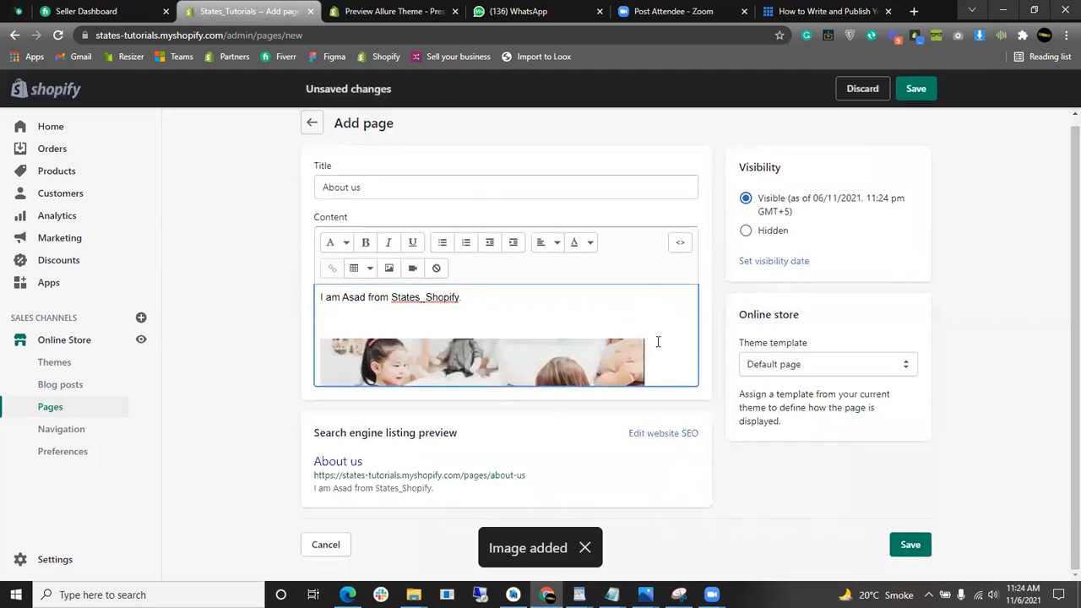
pyautogui.press('Return')
pyautogui.scroll(-2, 626, 377)
pyautogui.scroll(2, 626, 377)
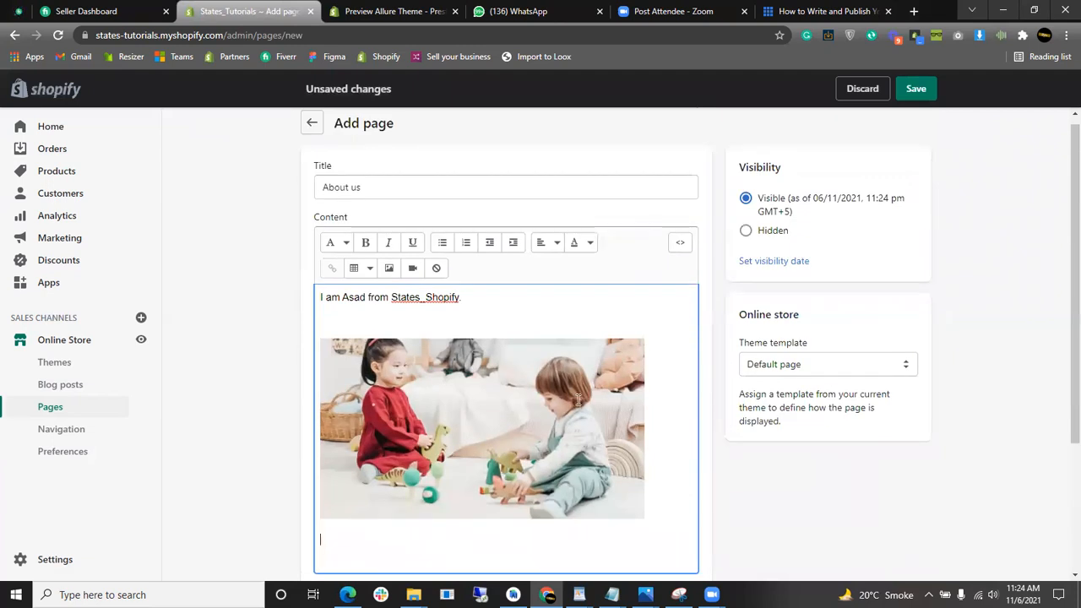
pyautogui.scroll(1, 594, 384)
pyautogui.scroll(-2, 651, 374)
pyautogui.scroll(2, 550, 312)
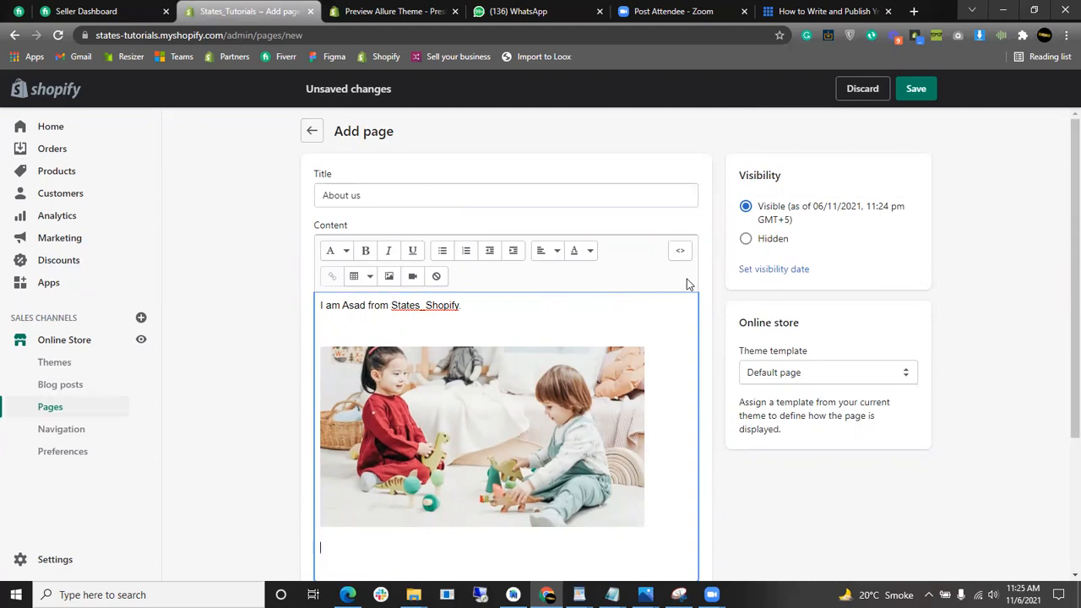
pyautogui.scroll(-1, 797, 313)
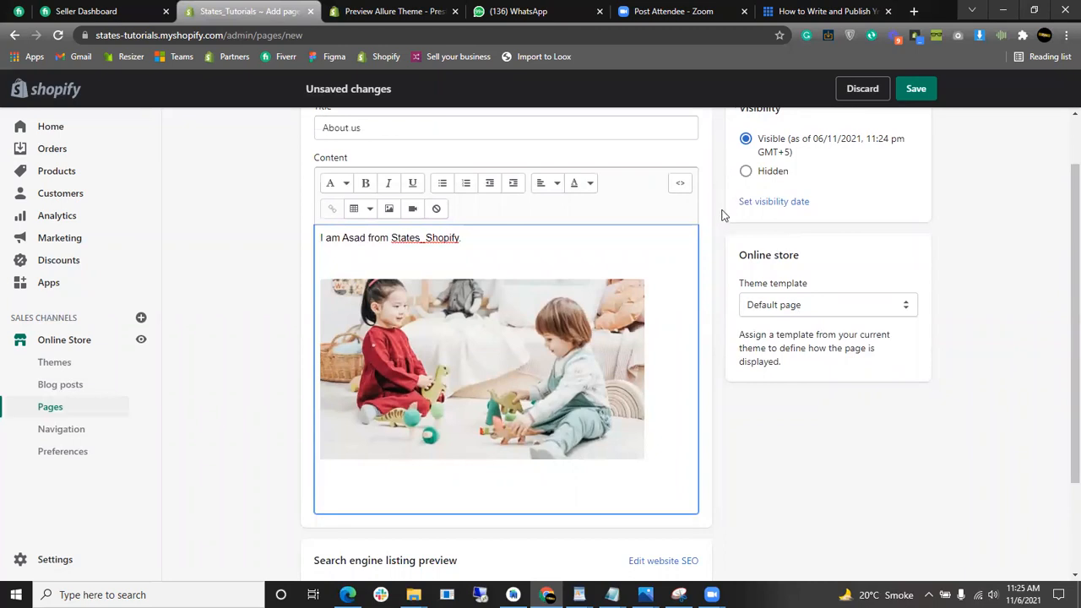
pyautogui.click(681, 188)
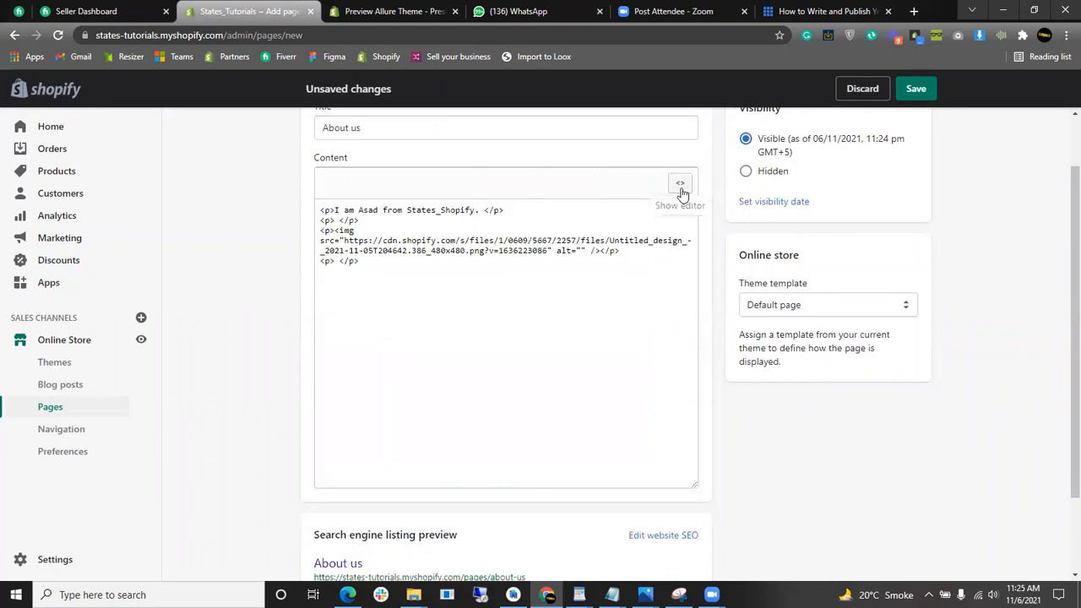
pyautogui.moveTo(382, 278); pyautogui.dragTo(314, 209)
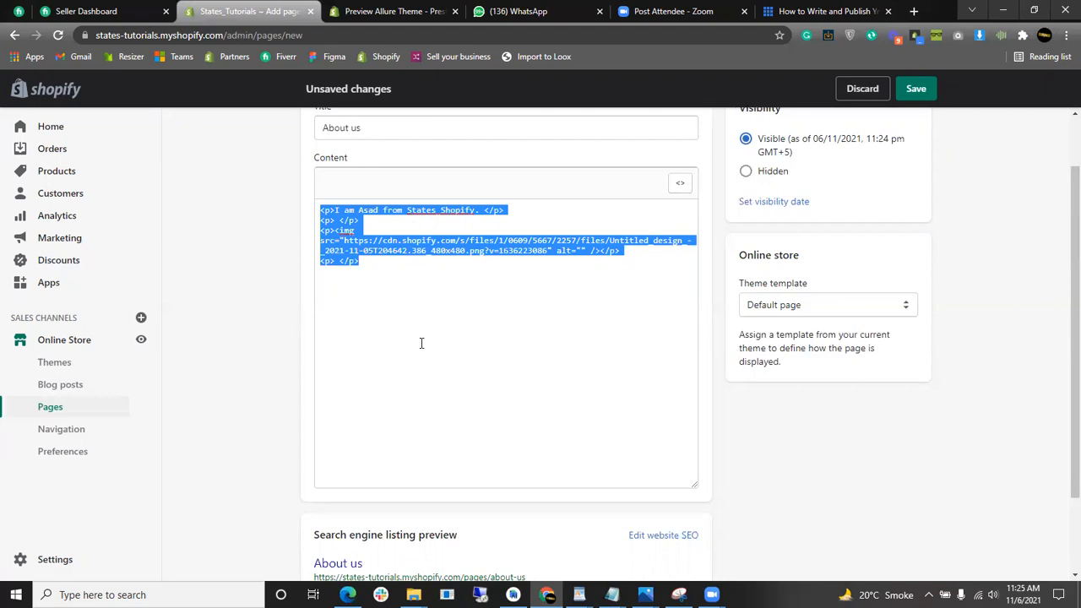
pyautogui.click(558, 322)
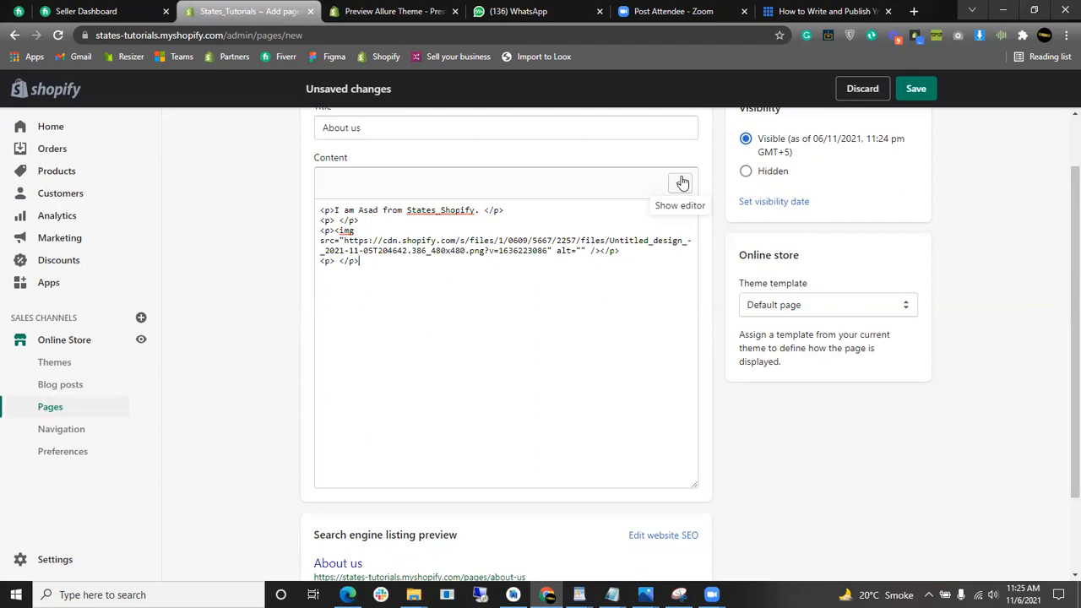
pyautogui.moveTo(502, 321); pyautogui.dragTo(323, 203)
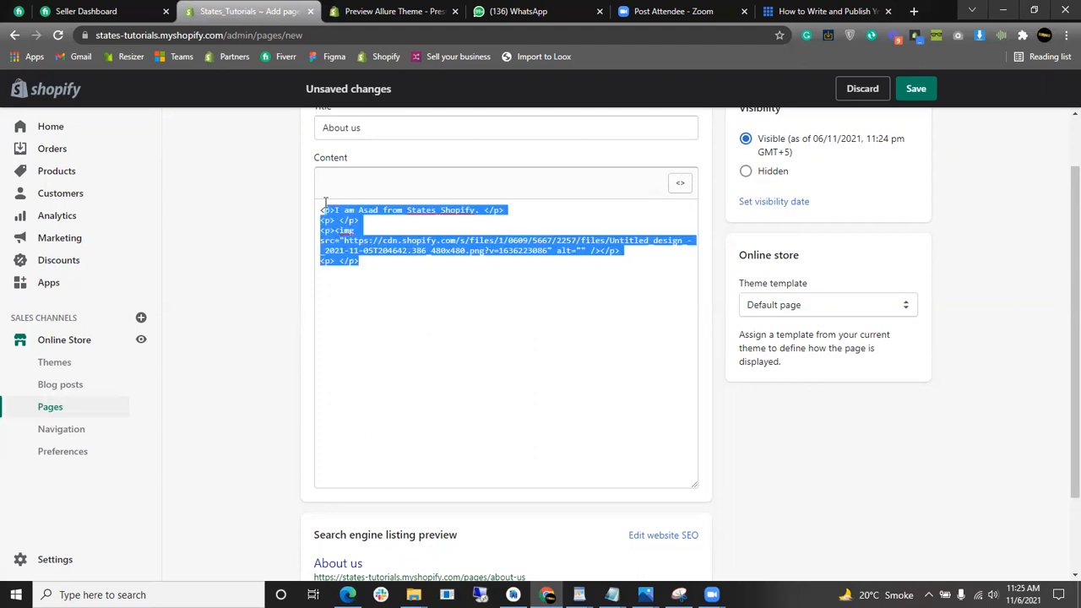
pyautogui.click(680, 182)
pyautogui.scroll(-3, 443, 289)
pyautogui.scroll(2, 443, 289)
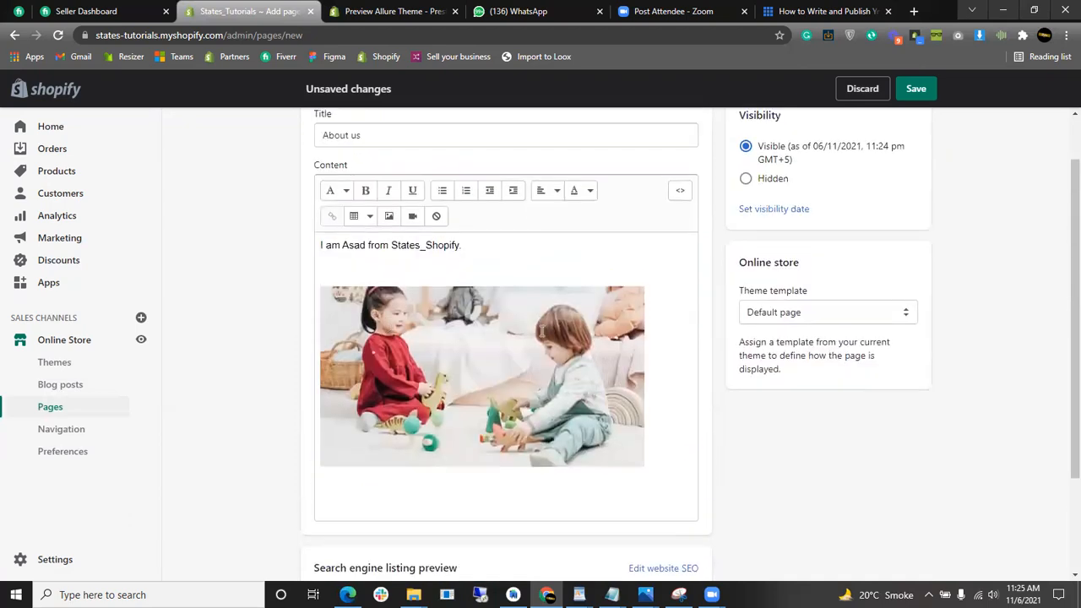
# - Remove the blank line above the image and type three lines below it: qweqw, retget, gfcvdf
pyautogui.click(463, 288)
pyautogui.click(363, 268)
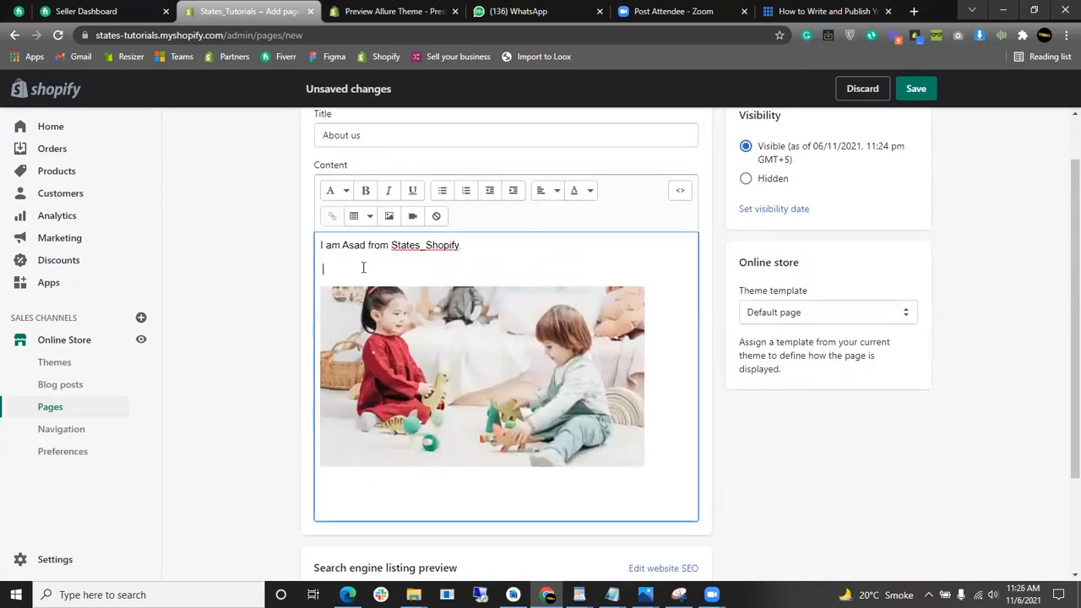
pyautogui.press('BackSpace')
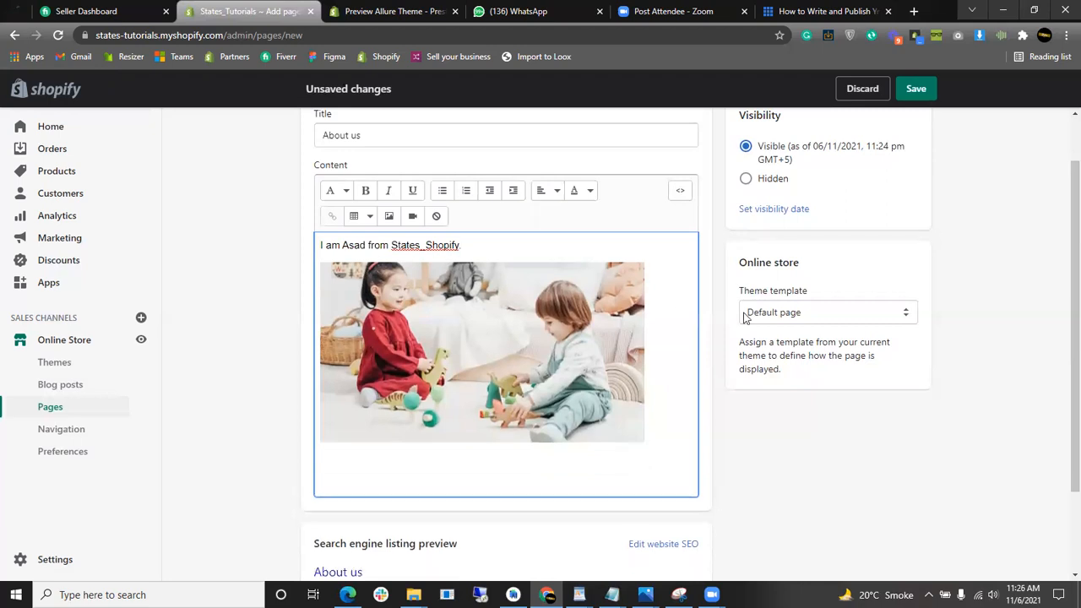
pyautogui.click(653, 388)
pyautogui.press('Return')
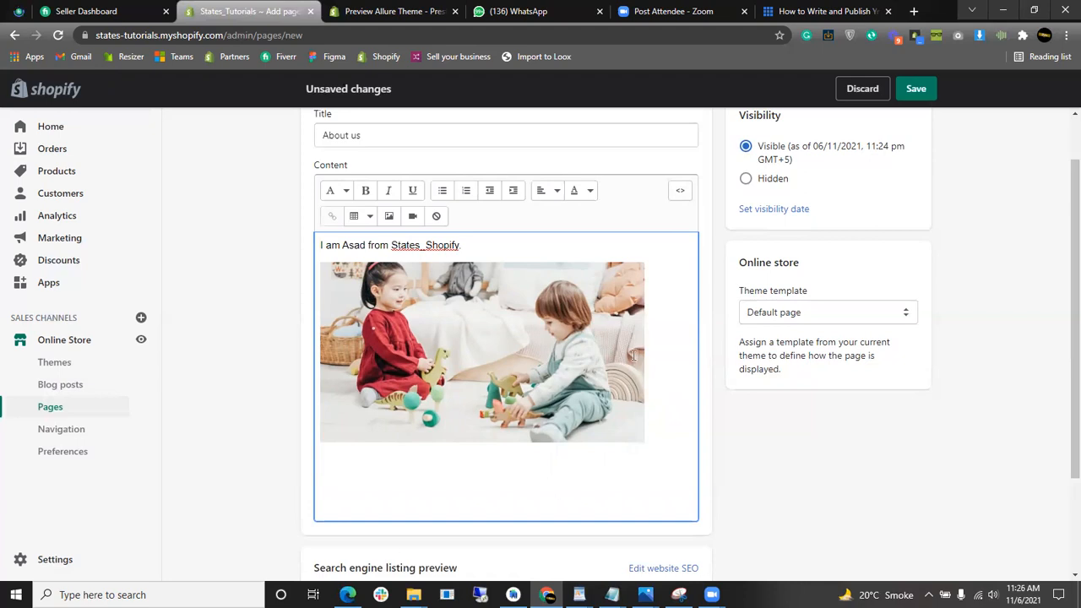
pyautogui.scroll(1, 613, 365)
pyautogui.scroll(-1, 410, 368)
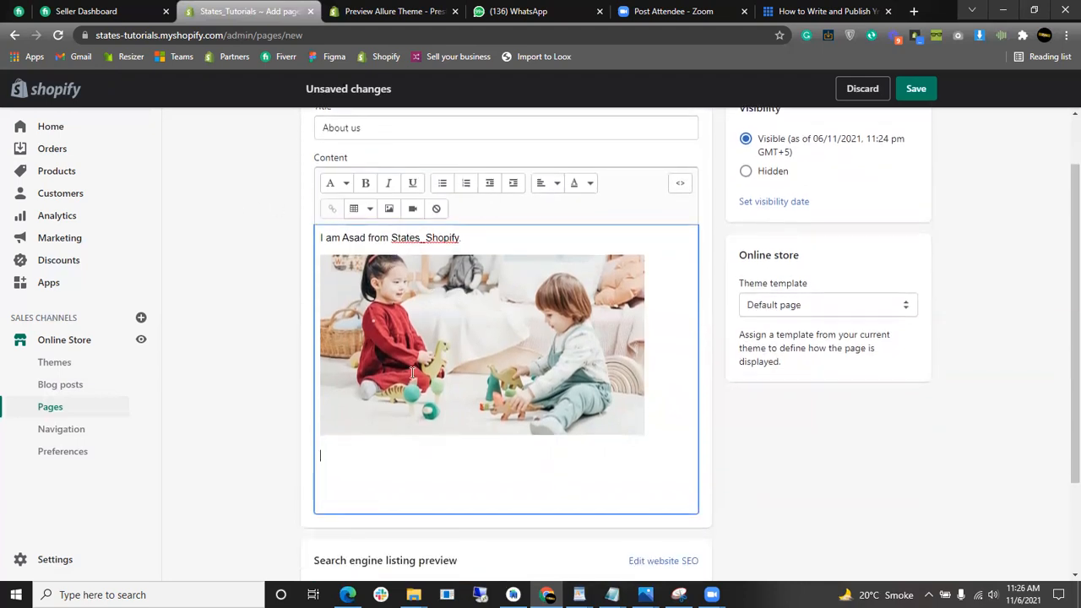
pyautogui.write('qweqw')
pyautogui.press('Return')
pyautogui.write('retget')
pyautogui.press('Return')
pyautogui.write('gfcvdf')
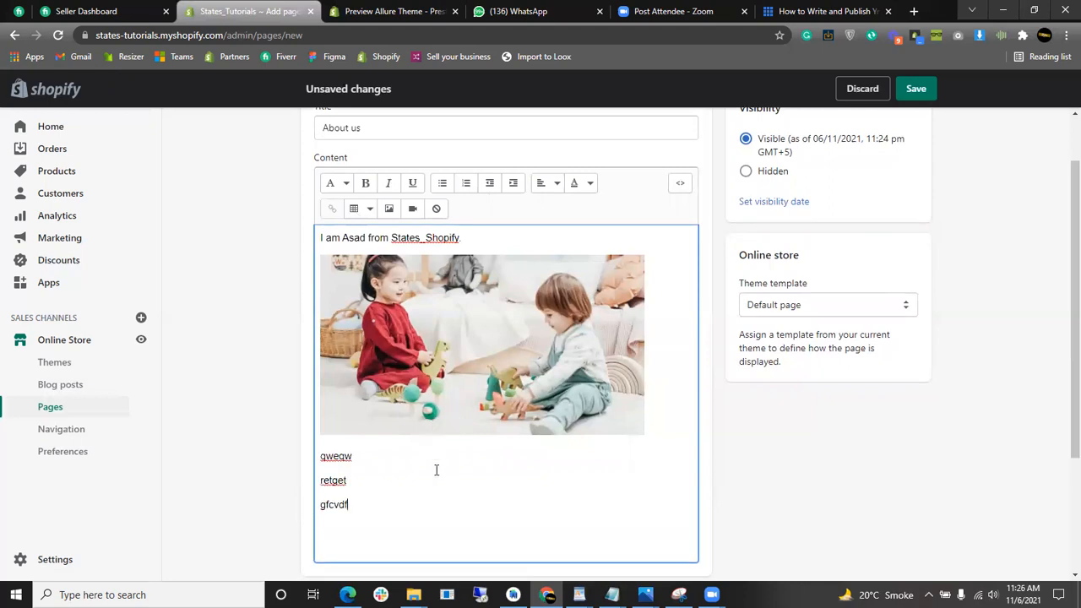
# - Turn the three lines into a numbered list followed by a plain paragraph
pyautogui.press('Up')
pyautogui.moveTo(383, 516); pyautogui.dragTo(314, 457)
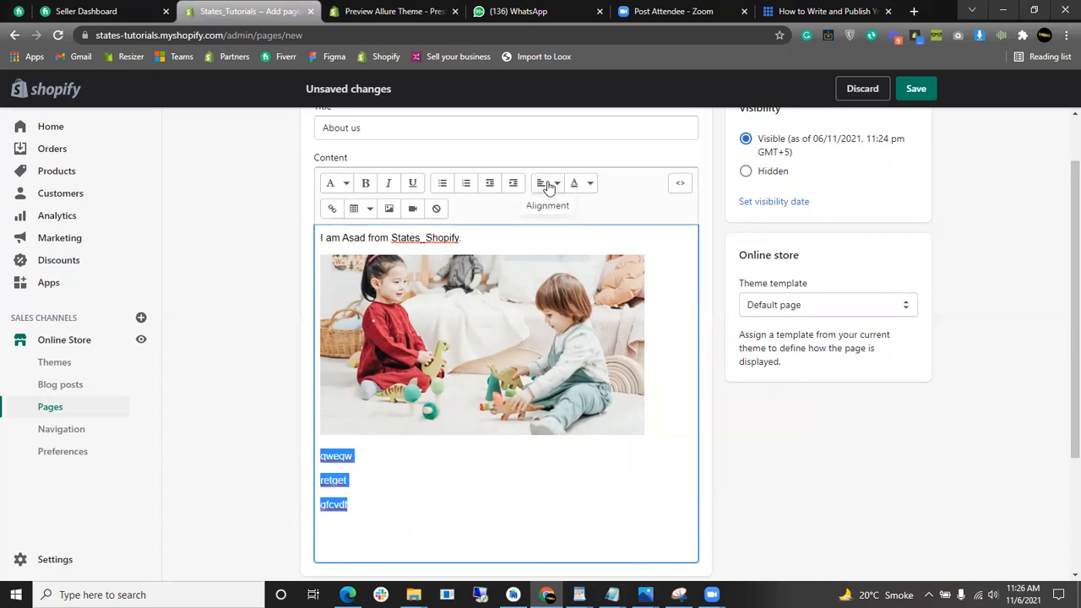
pyautogui.click(446, 187)
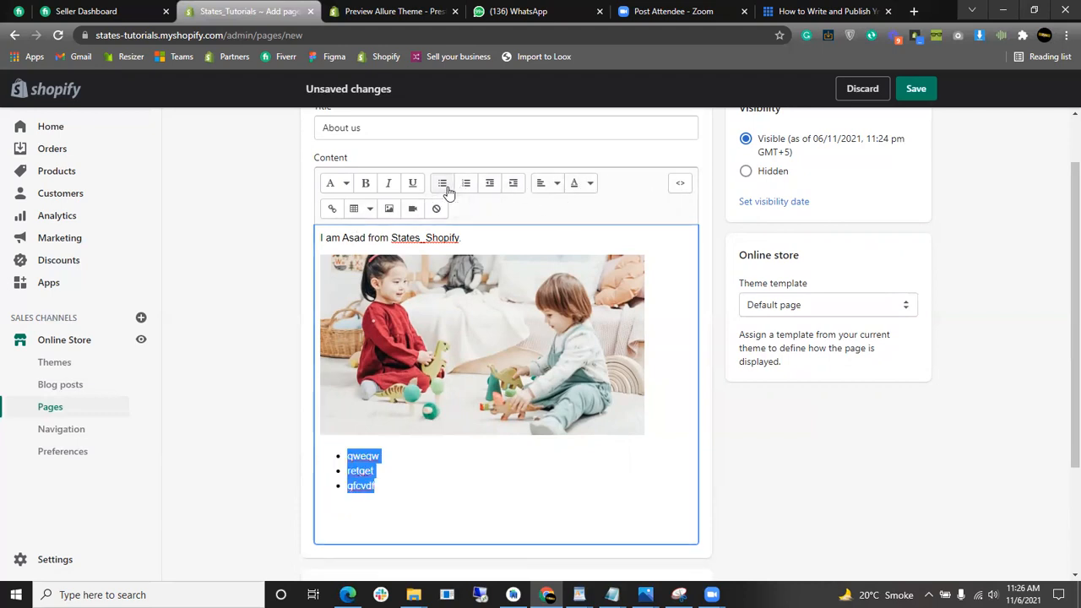
pyautogui.click(472, 186)
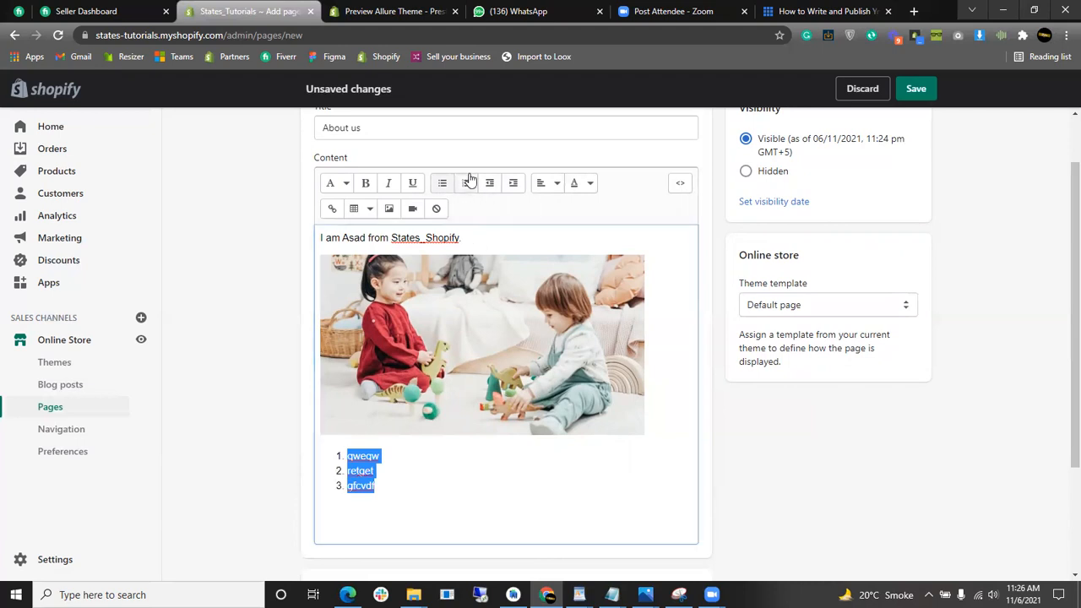
pyautogui.click(423, 517)
pyautogui.press('Return')
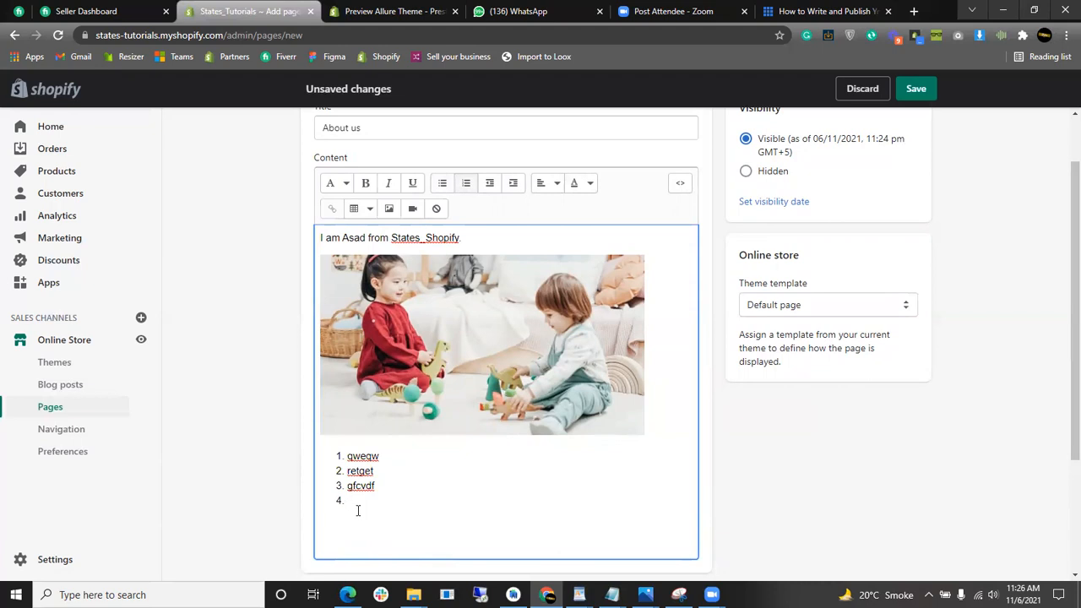
pyautogui.press('Return')
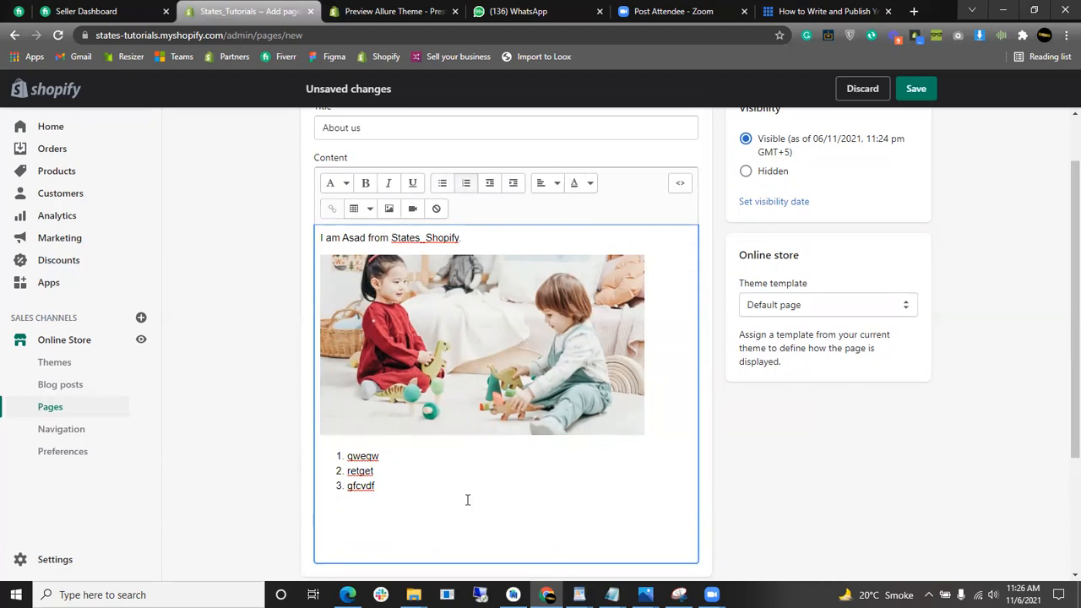
# - Try centre and right alignment on the list, then set it back to left-aligned
pyautogui.moveTo(437, 541); pyautogui.dragTo(342, 450)
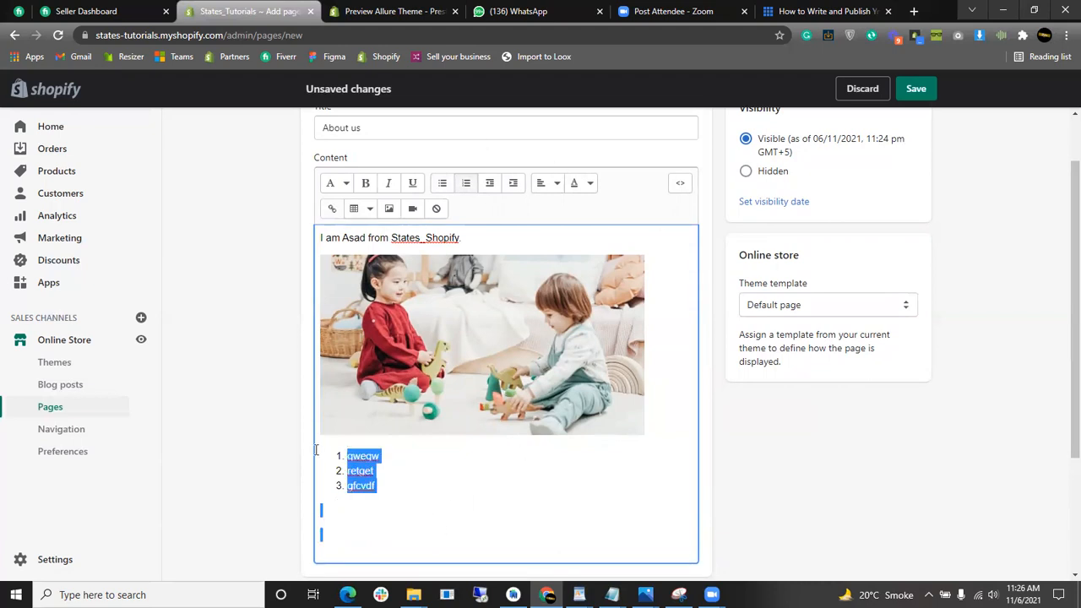
pyautogui.click(548, 184)
pyautogui.click(545, 246)
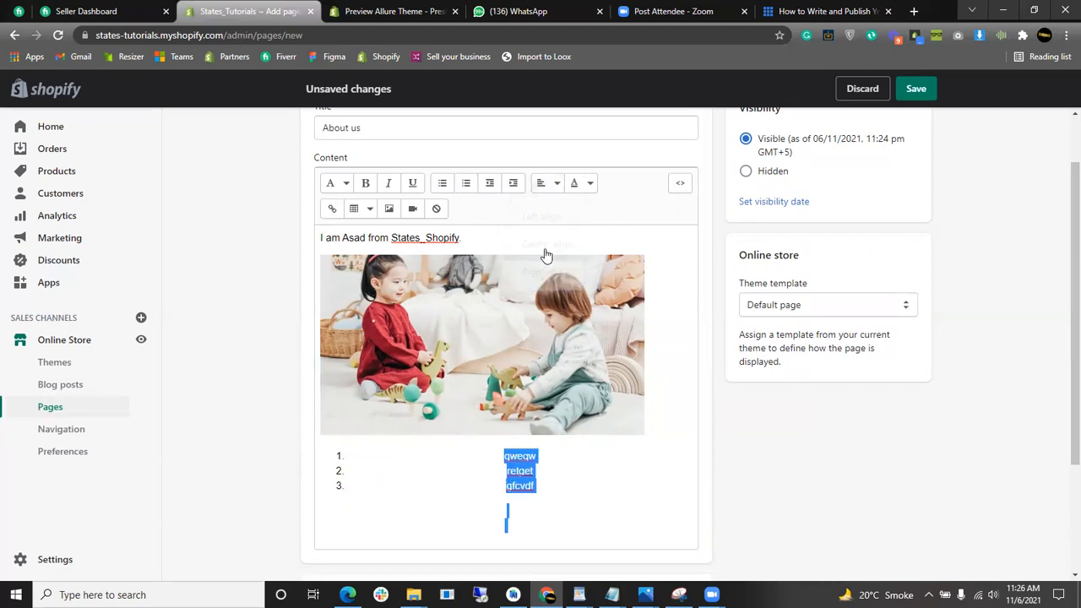
pyautogui.click(545, 182)
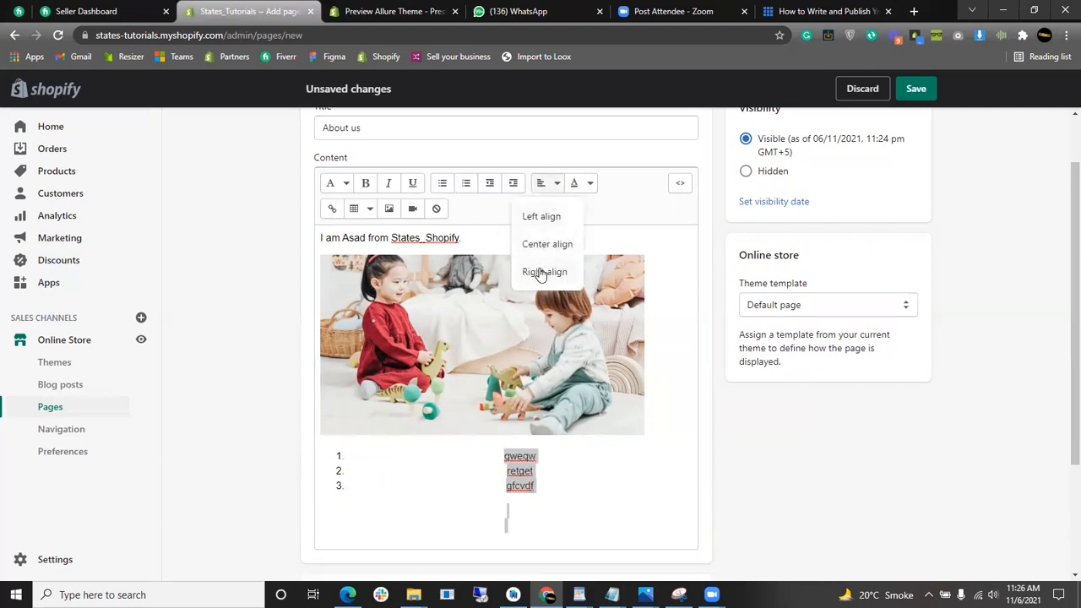
pyautogui.click(546, 271)
pyautogui.click(541, 183)
pyautogui.click(545, 217)
pyautogui.click(504, 466)
# - Check the theme template list and keep the About us page on Default page
pyautogui.scroll(-2, 504, 465)
pyautogui.scroll(3, 504, 465)
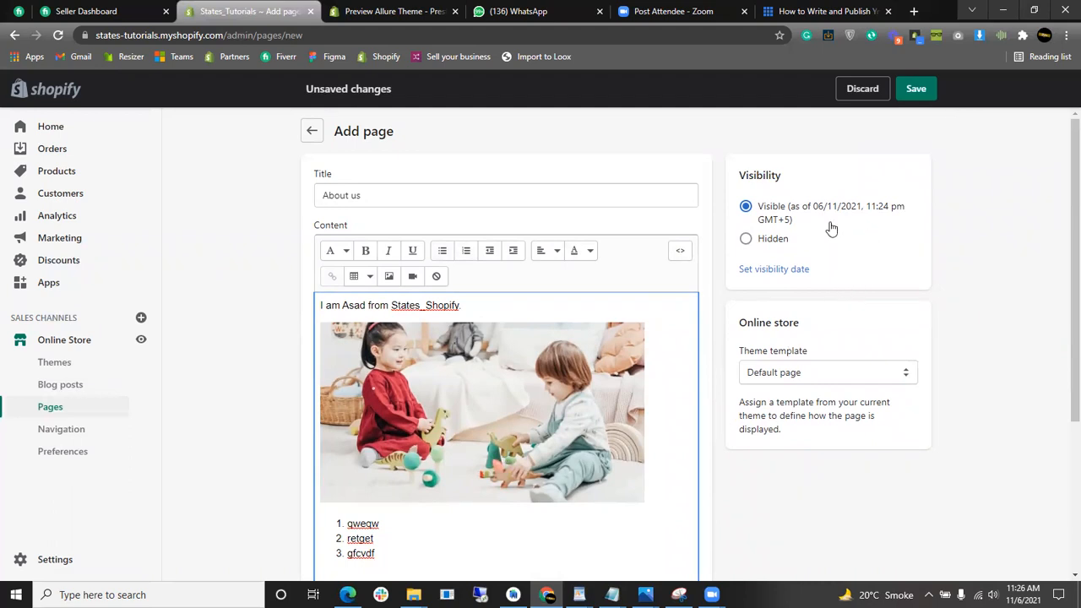
pyautogui.scroll(-3, 831, 239)
pyautogui.scroll(2, 786, 321)
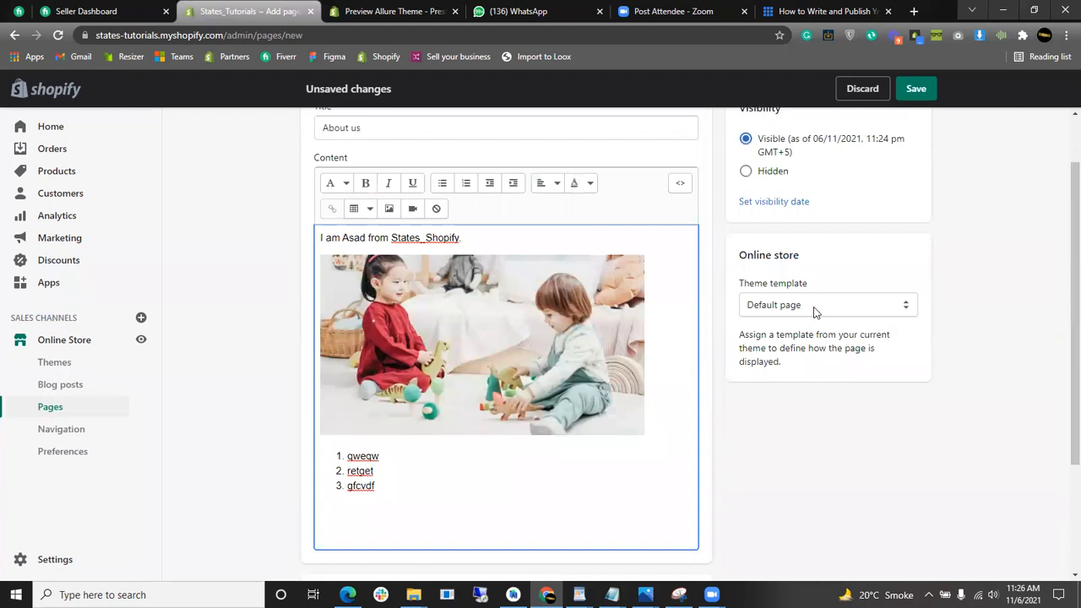
pyautogui.moveTo(804, 259); pyautogui.dragTo(739, 257)
pyautogui.click(846, 274)
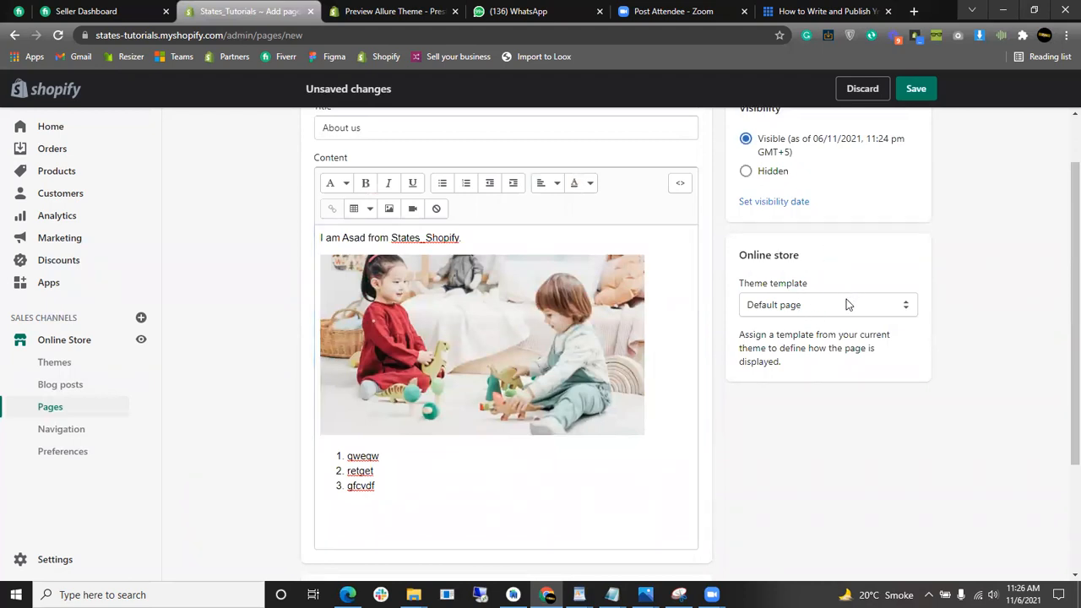
pyautogui.click(846, 305)
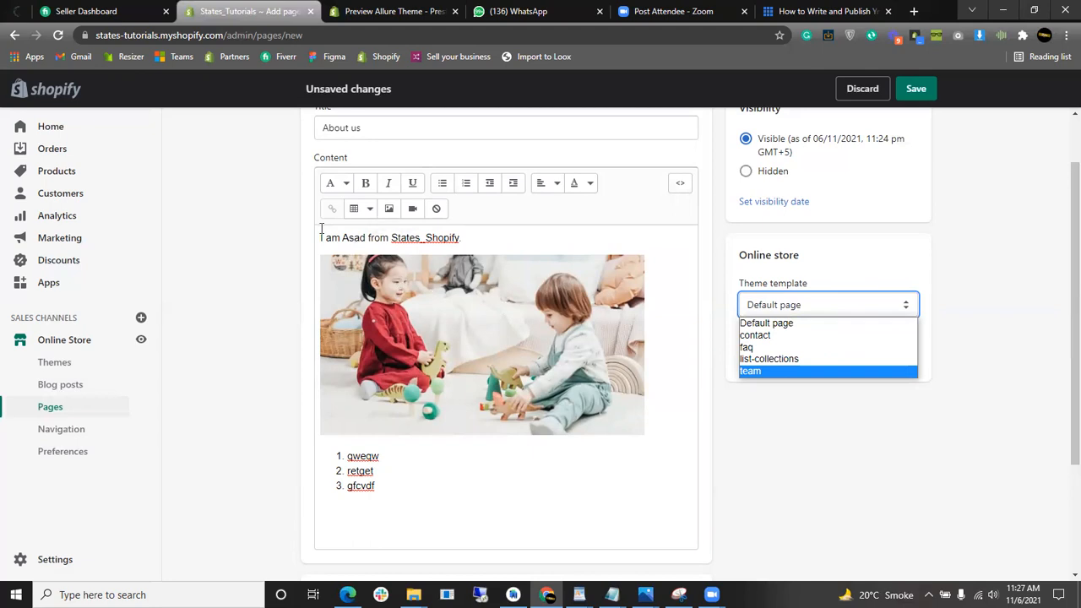
pyautogui.click(949, 109)
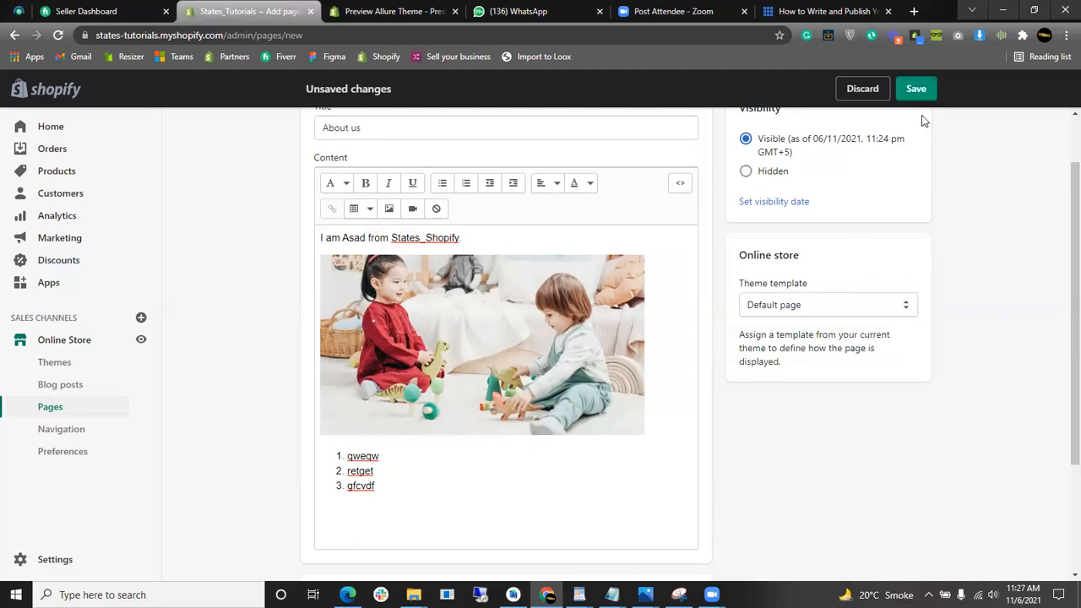
# - Save the About us page, check its live storefront version, and return to the admin
pyautogui.click(919, 93)
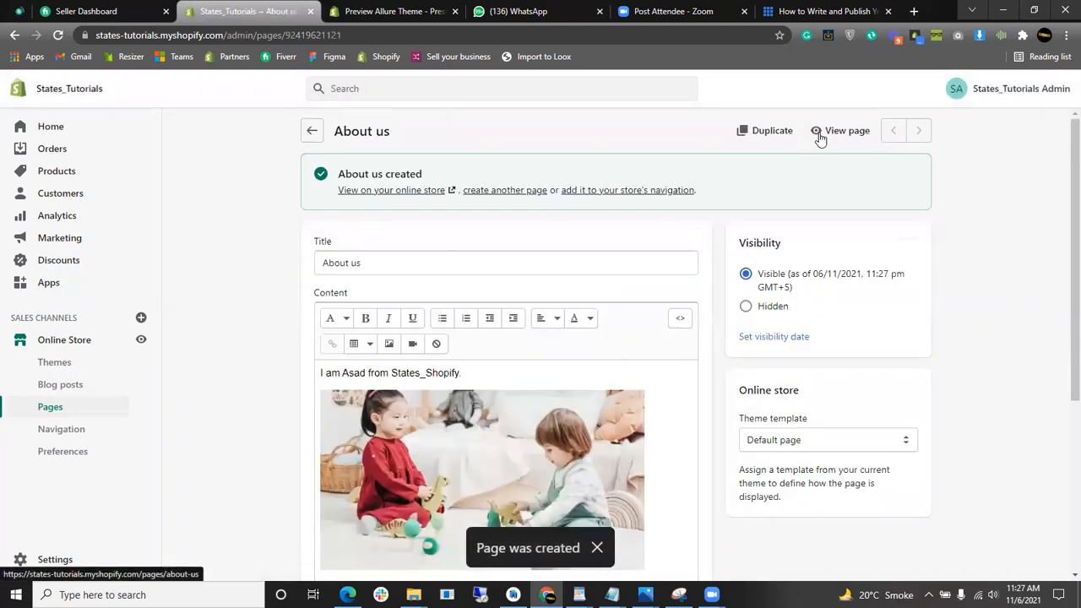
pyautogui.click(820, 138)
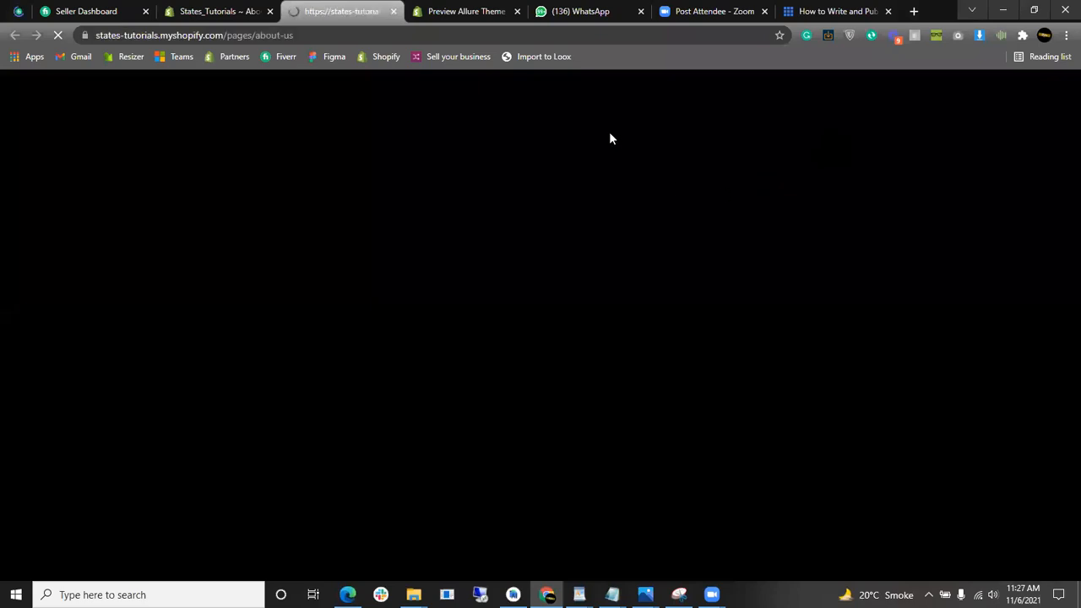
pyautogui.scroll(-2, 1059, 202)
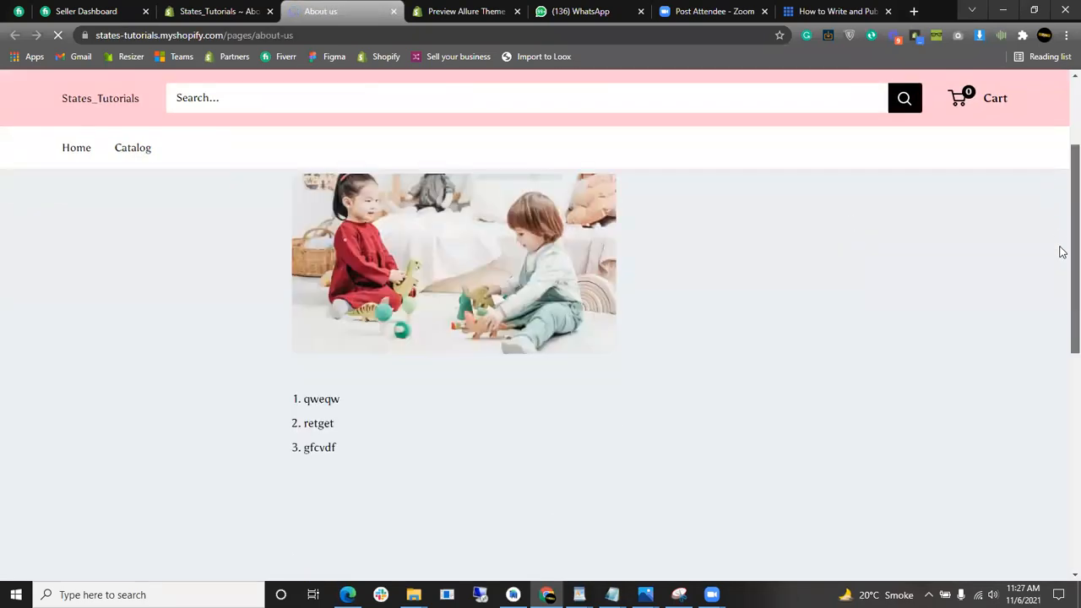
pyautogui.scroll(1, 1059, 221)
pyautogui.scroll(-1, 565, 396)
pyautogui.scroll(2, 628, 447)
pyautogui.scroll(-2, 463, 391)
pyautogui.scroll(3, 463, 391)
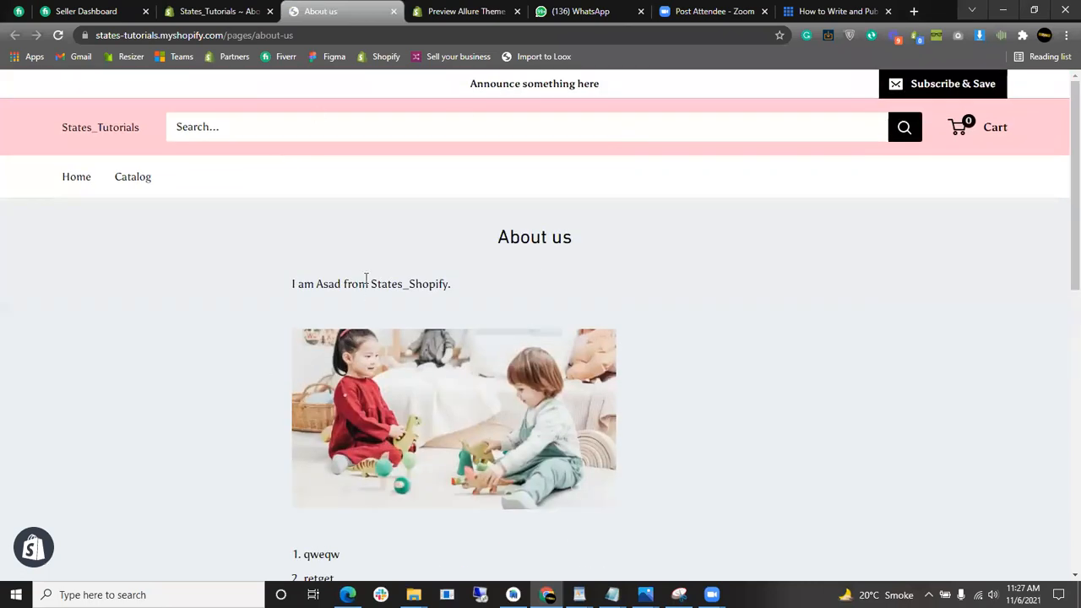
pyautogui.scroll(-4, 367, 278)
pyautogui.scroll(3, 557, 357)
pyautogui.click(273, 6)
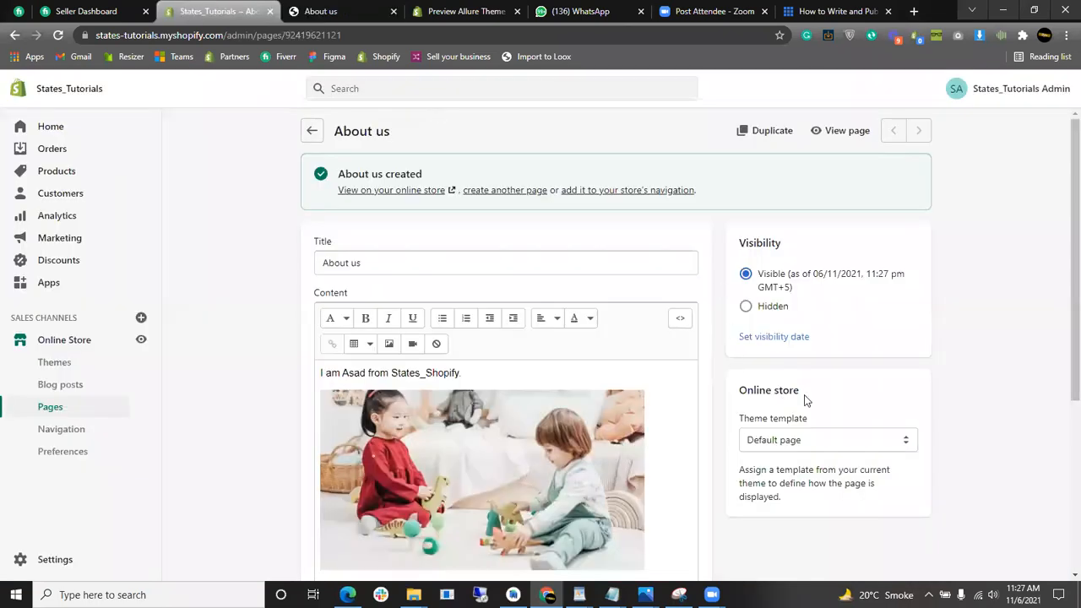
pyautogui.scroll(-2, 844, 414)
# - Switch the About us page to the contact theme template and save it
pyautogui.click(885, 374)
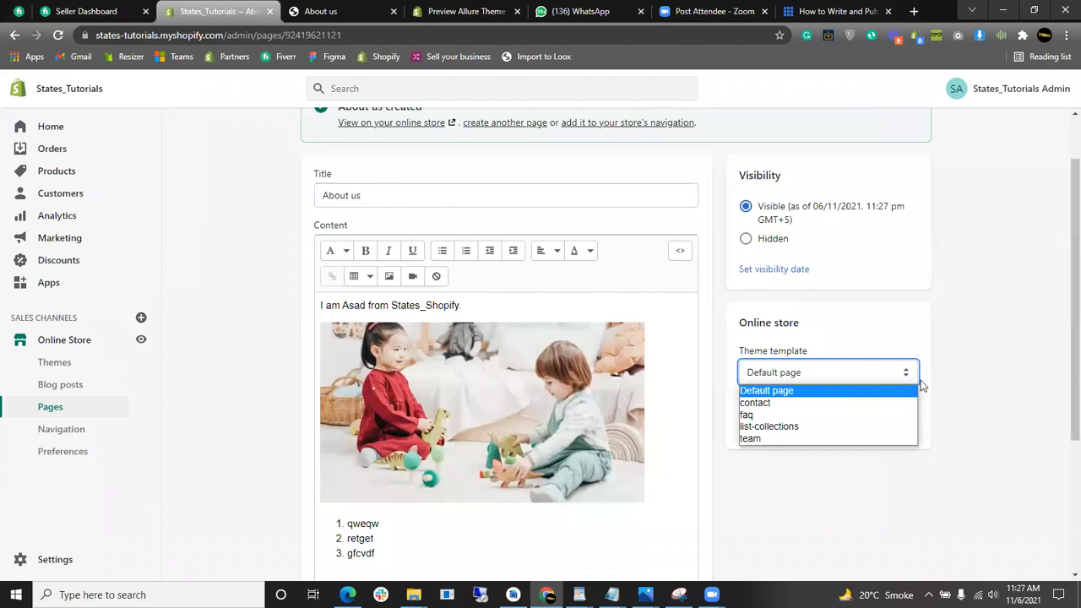
pyautogui.click(951, 383)
pyautogui.click(776, 376)
pyautogui.click(771, 404)
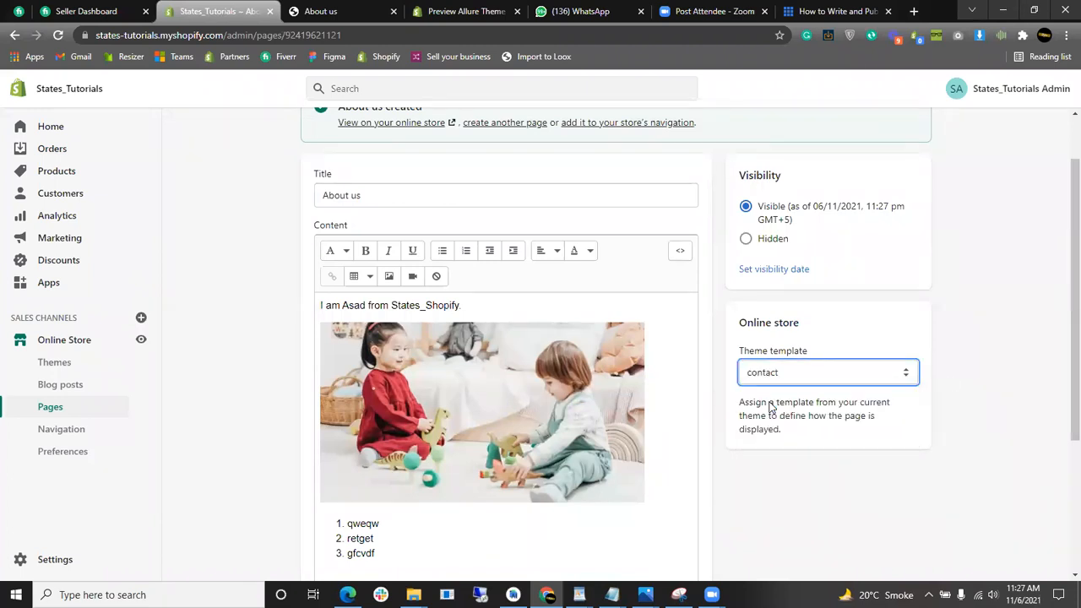
pyautogui.click(925, 97)
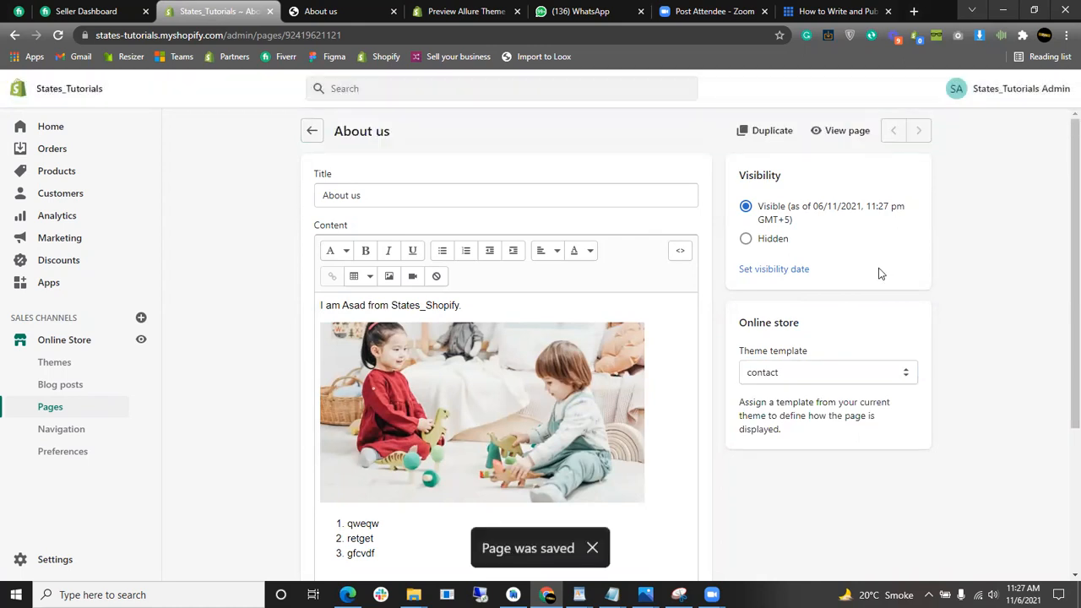
# - View the live page and try its name, e-mail and message contact form fields
pyautogui.click(845, 133)
pyautogui.click(456, 12)
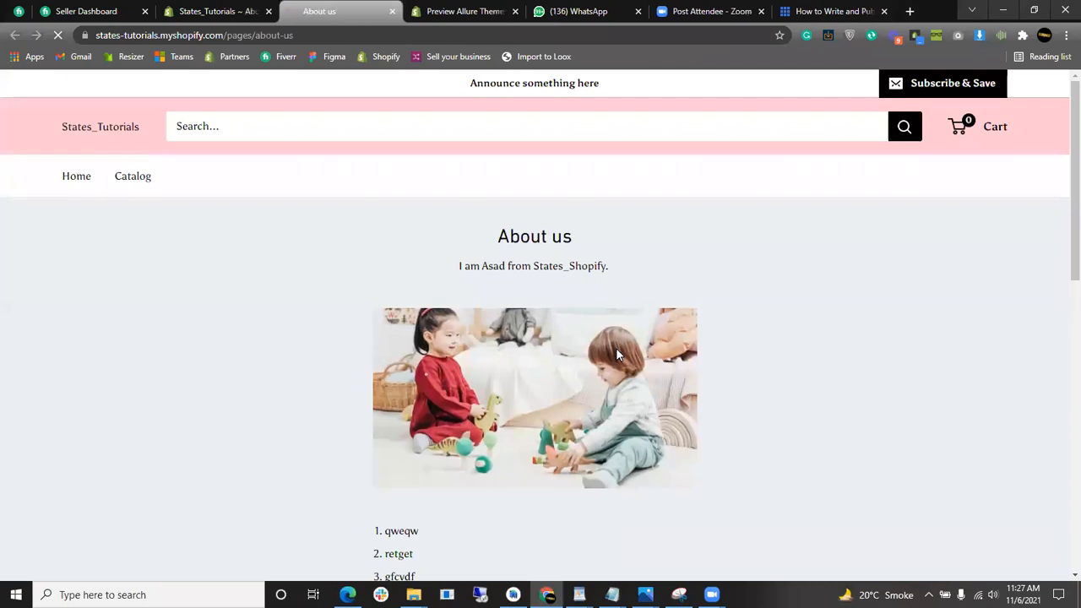
pyautogui.scroll(-3, 699, 362)
pyautogui.scroll(2, 806, 257)
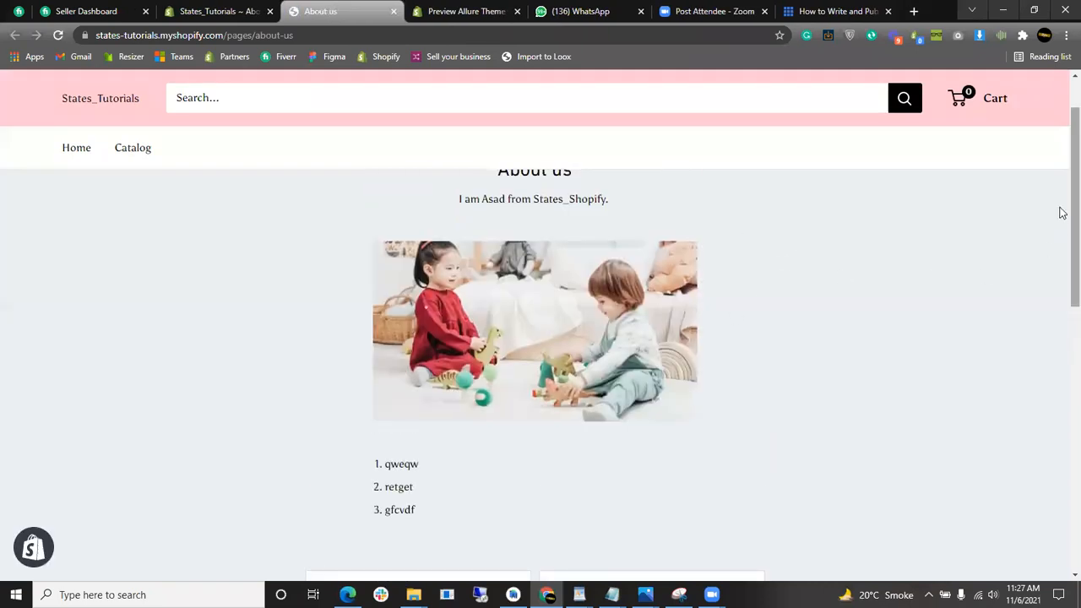
pyautogui.scroll(1, 960, 250)
pyautogui.moveTo(442, 242); pyautogui.dragTo(511, 565)
pyautogui.scroll(-5, 898, 319)
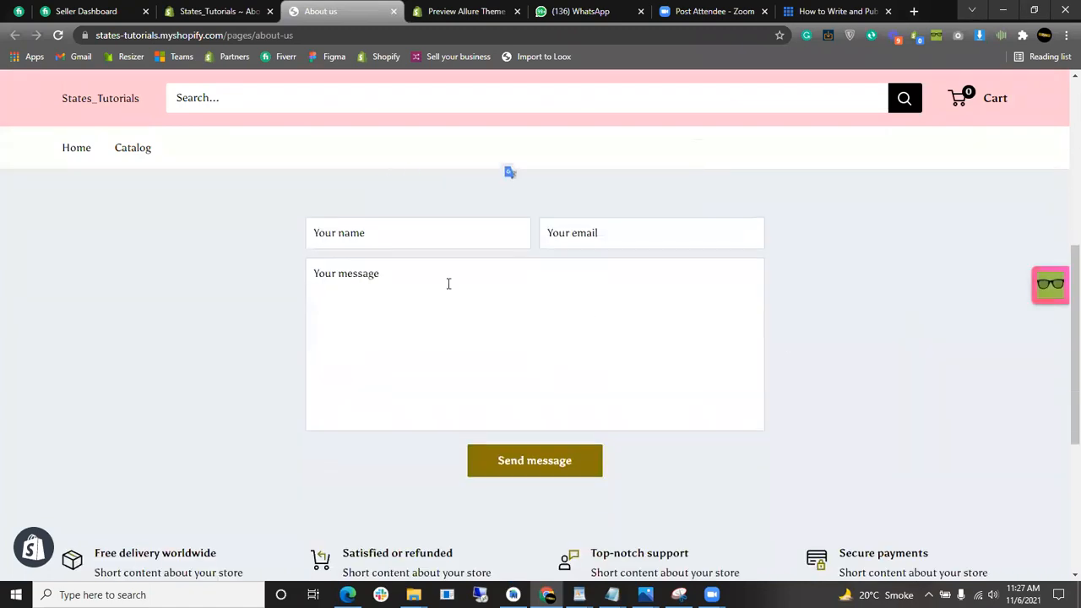
pyautogui.click(367, 233)
pyautogui.click(613, 241)
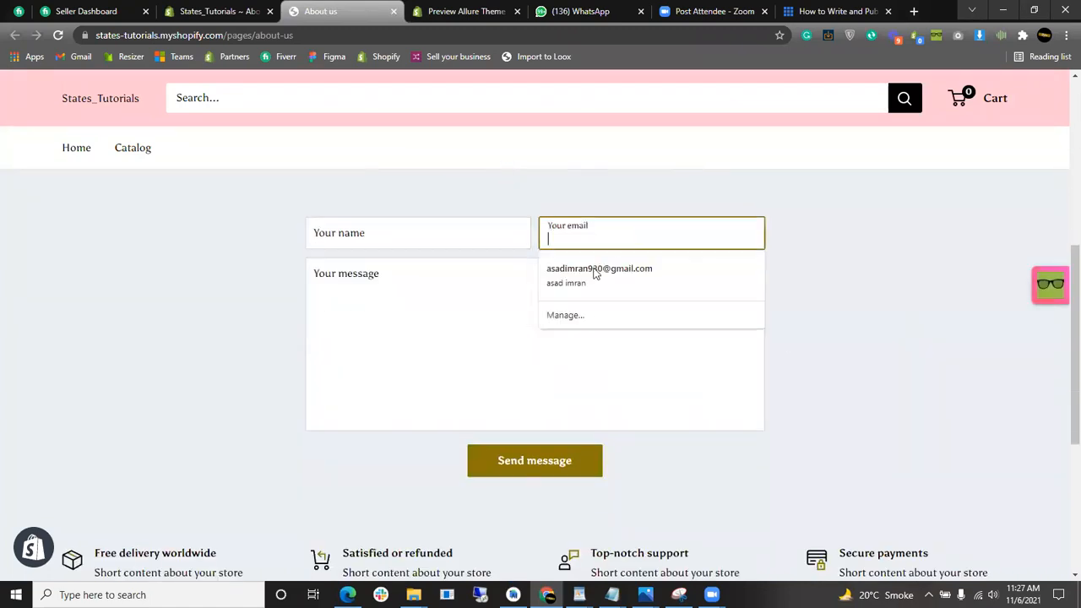
pyautogui.click(331, 374)
pyautogui.click(916, 422)
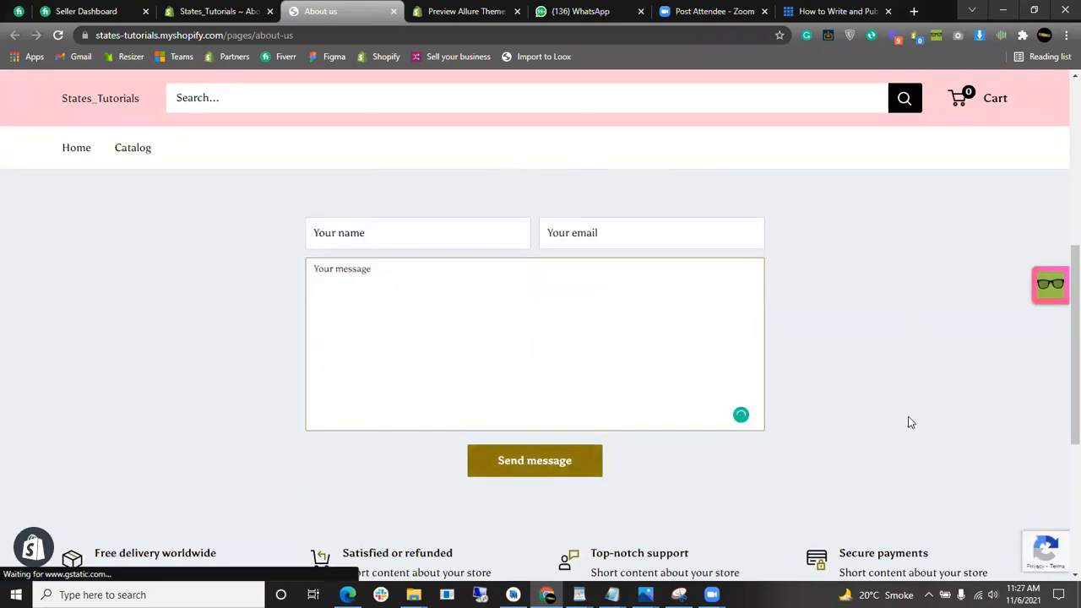
pyautogui.scroll(-2, 656, 394)
pyautogui.scroll(2, 574, 392)
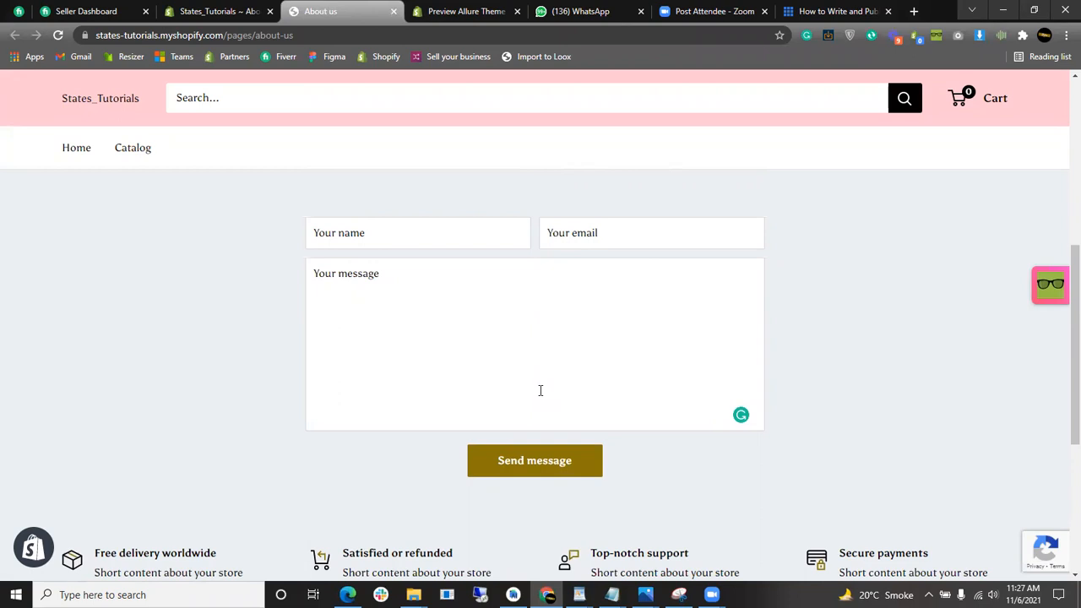
pyautogui.click(217, 11)
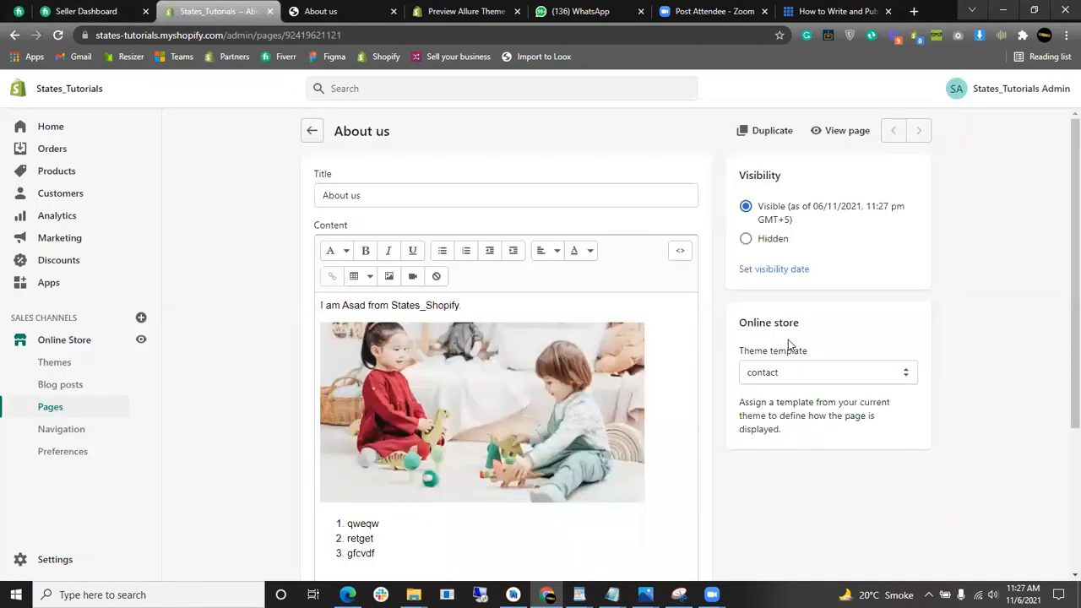
# - Change the About us page template from contact to faq, save, and open its live view
pyautogui.click(792, 372)
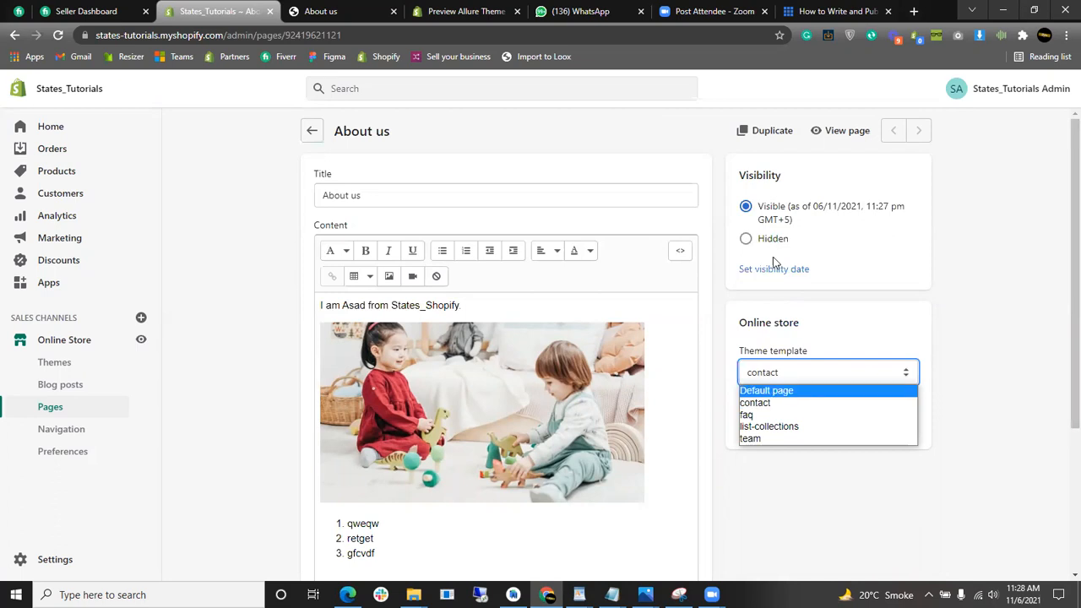
pyautogui.click(329, 11)
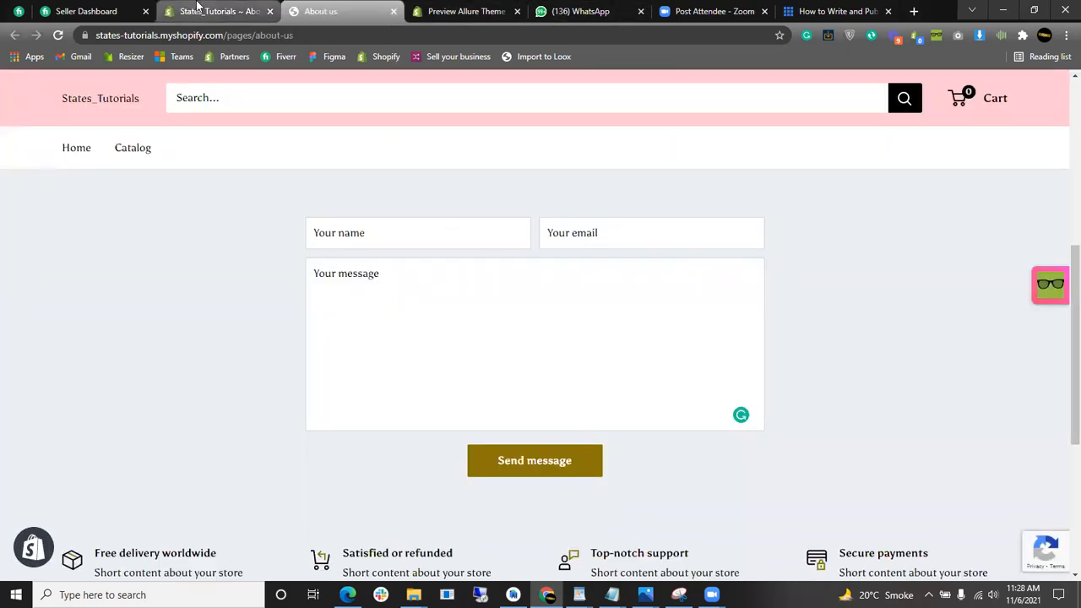
pyautogui.click(174, 11)
pyautogui.click(833, 376)
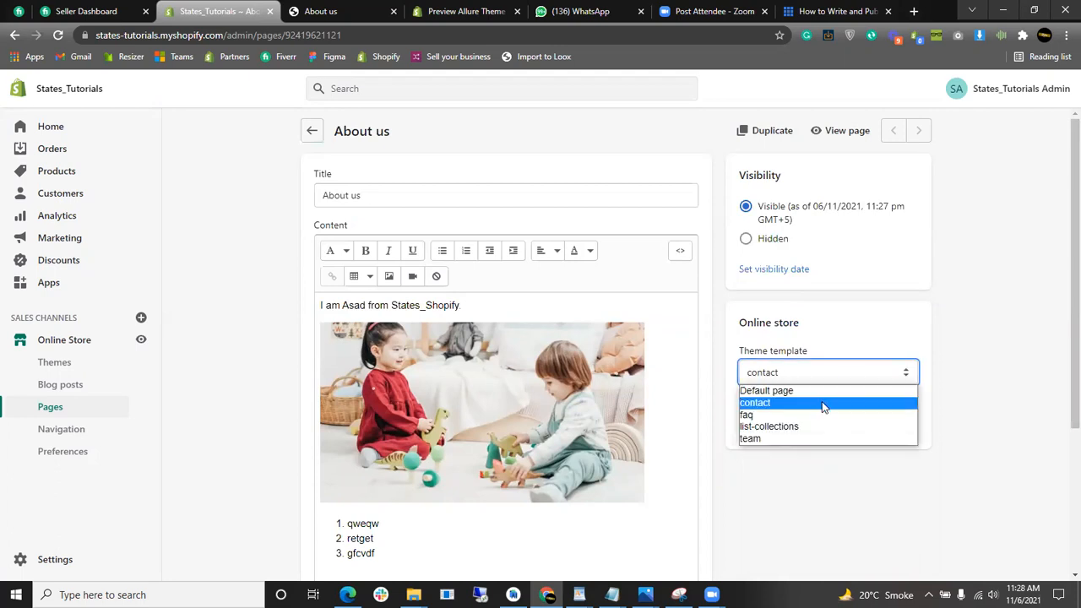
pyautogui.click(818, 414)
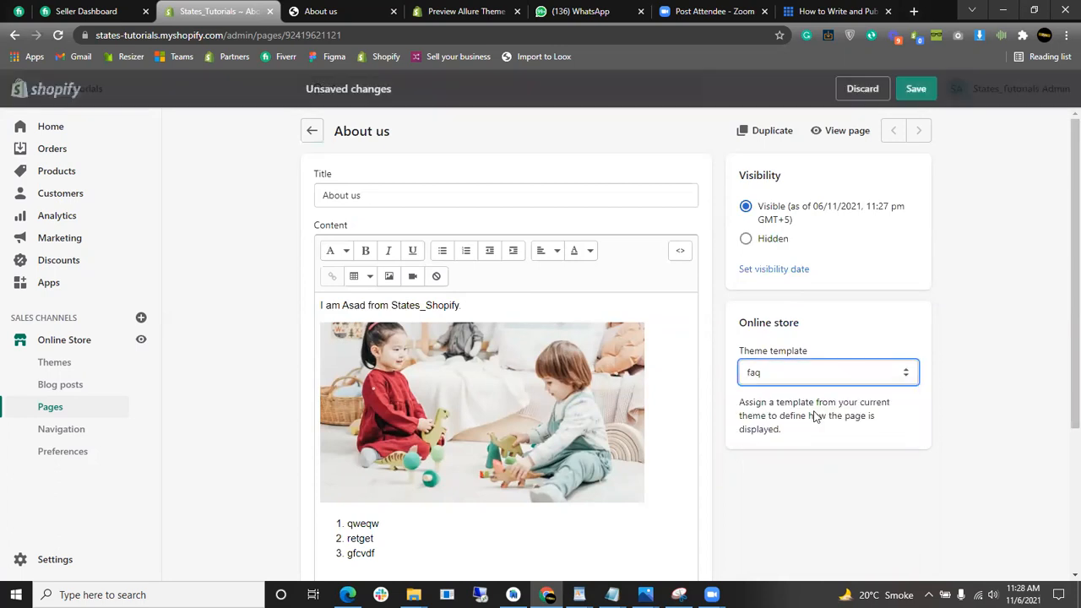
pyautogui.click(935, 89)
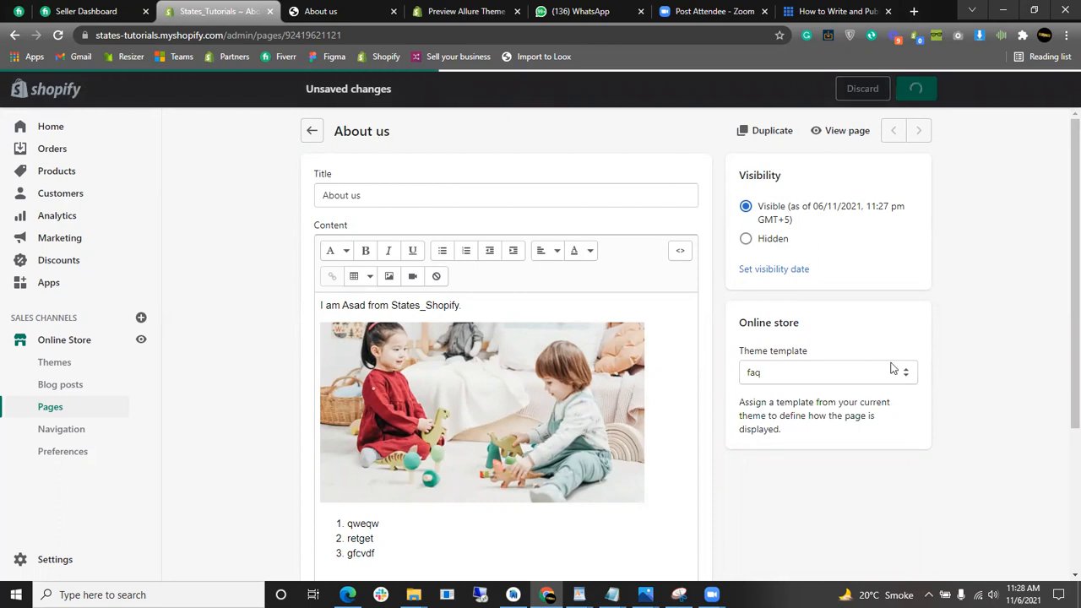
pyautogui.click(837, 135)
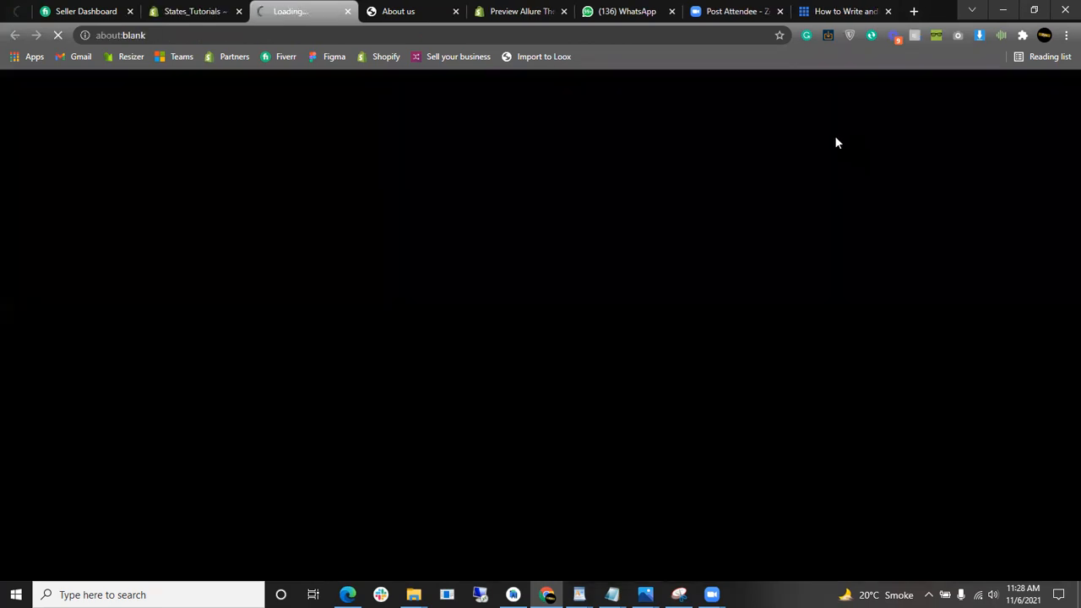
# - Expand the FAQ answers on overseas shipping, delivery time, shipping carriers and product returns
pyautogui.scroll(-6, 581, 279)
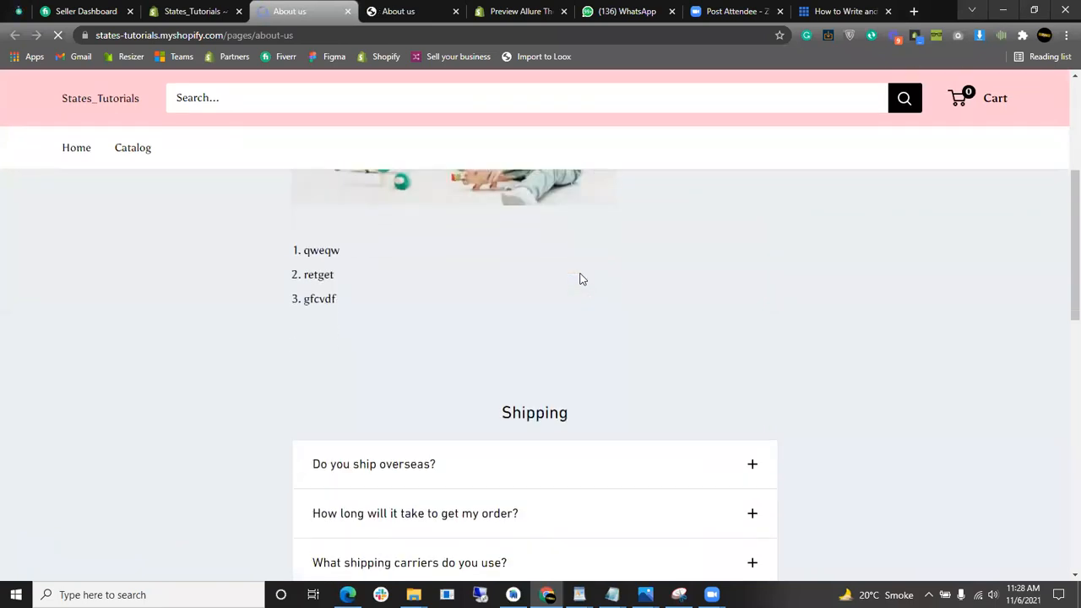
pyautogui.moveTo(1060, 267)
pyautogui.mouseDown()
pyautogui.moveTo(1062, 324)
pyautogui.moveTo(1064, 261)
pyautogui.mouseUp()
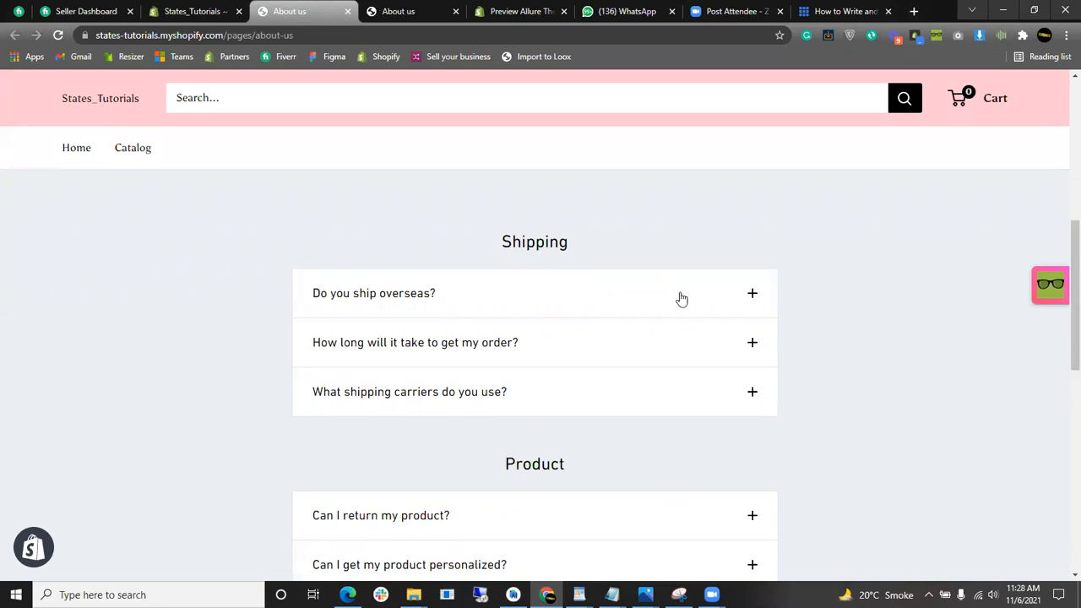
pyautogui.click(594, 293)
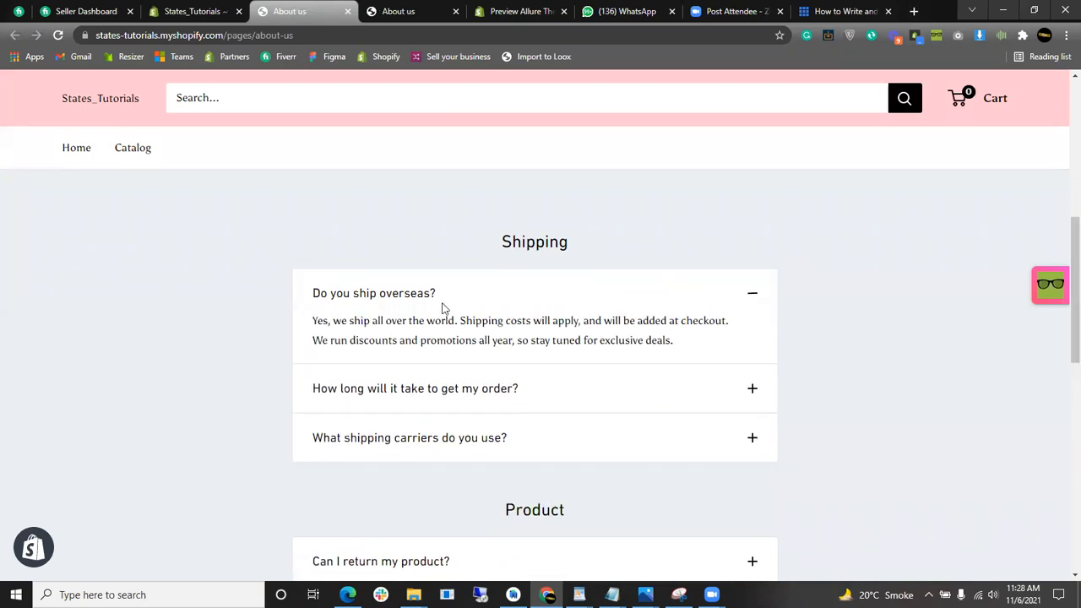
pyautogui.moveTo(314, 319); pyautogui.dragTo(741, 342)
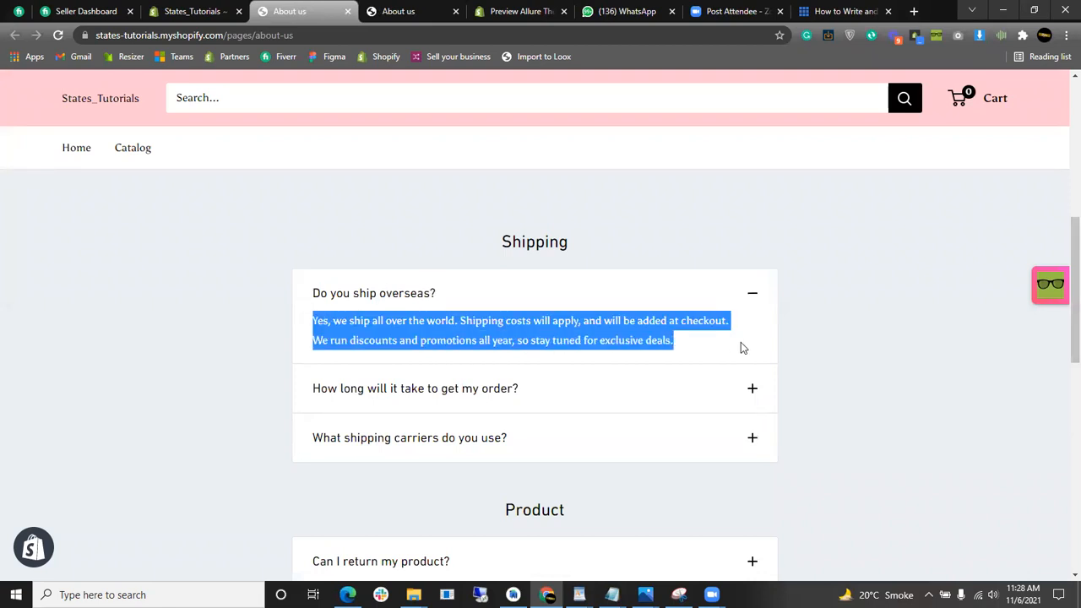
pyautogui.click(751, 389)
pyautogui.scroll(-2, 749, 386)
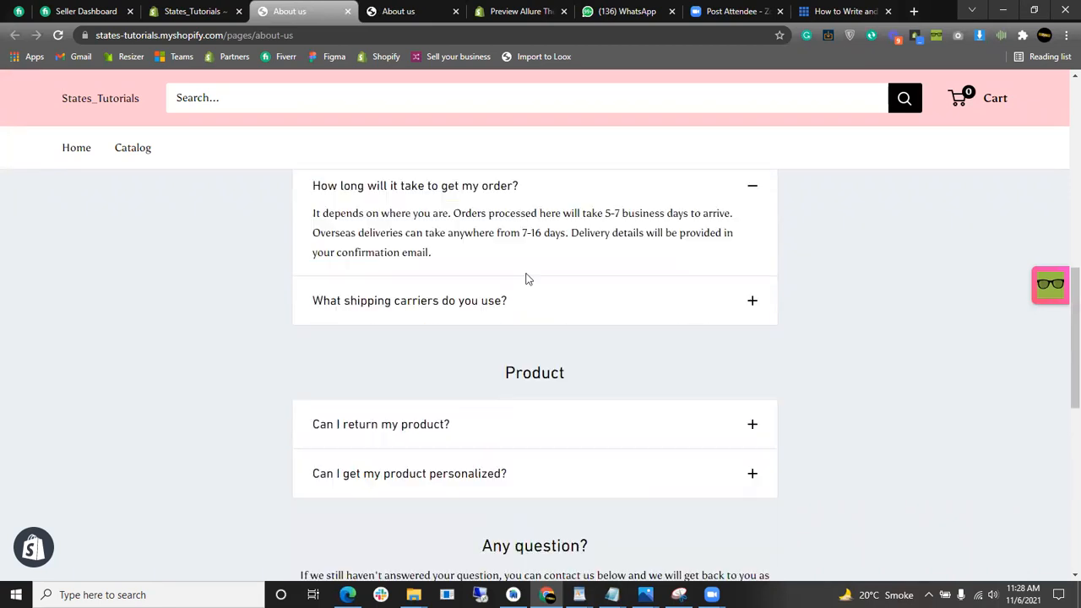
pyautogui.click(497, 190)
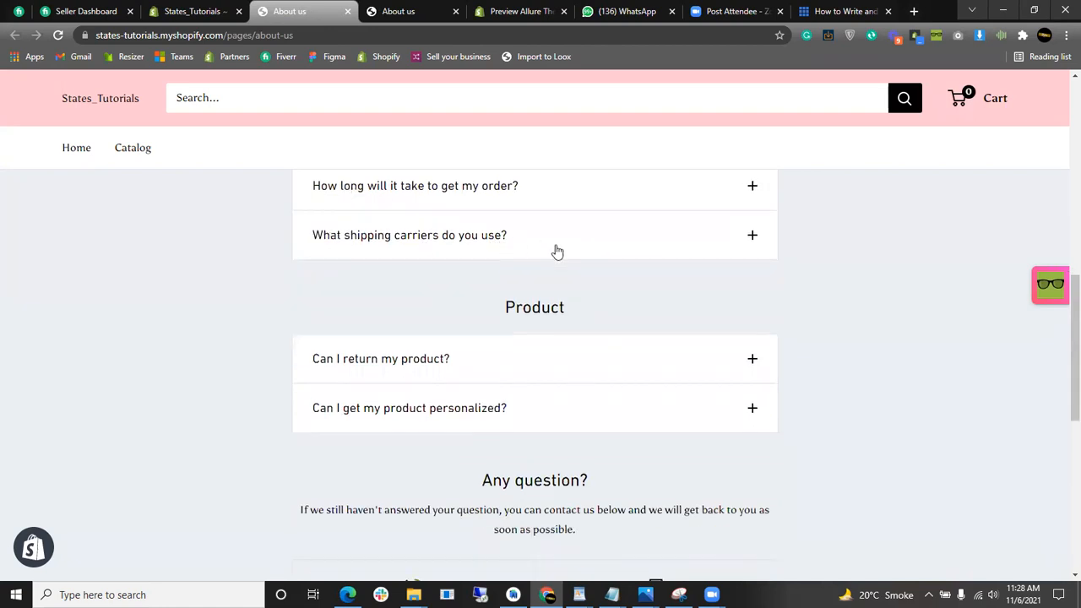
pyautogui.click(558, 251)
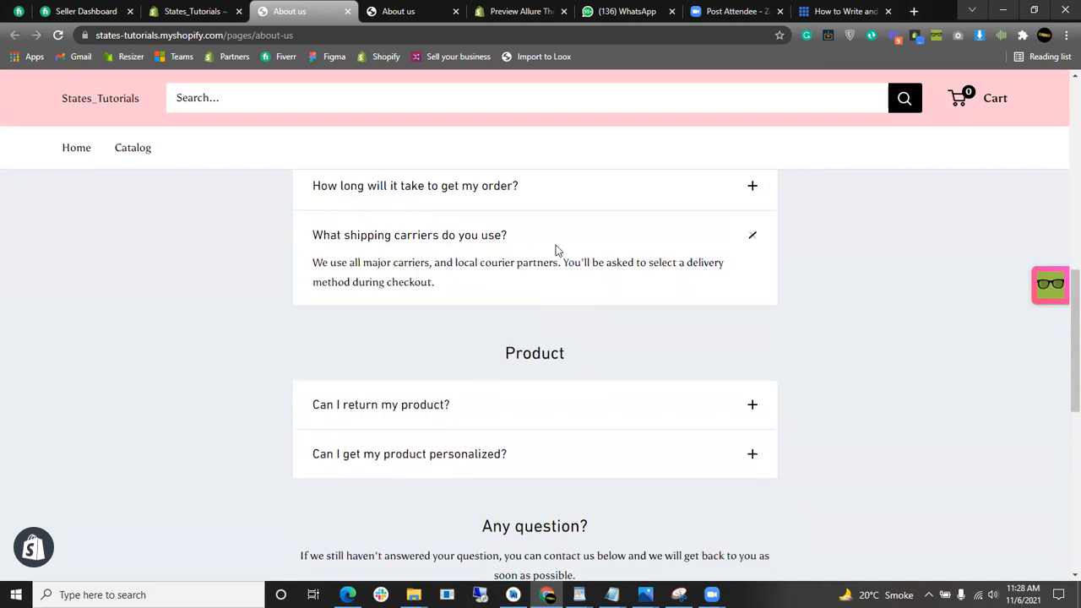
pyautogui.click(600, 403)
# - Collapse the shipping carriers, product return and overseas shipping answers again
pyautogui.scroll(-2, 603, 396)
pyautogui.scroll(1, 608, 393)
pyautogui.scroll(1, 612, 390)
pyautogui.scroll(-1, 625, 388)
pyautogui.scroll(2, 623, 370)
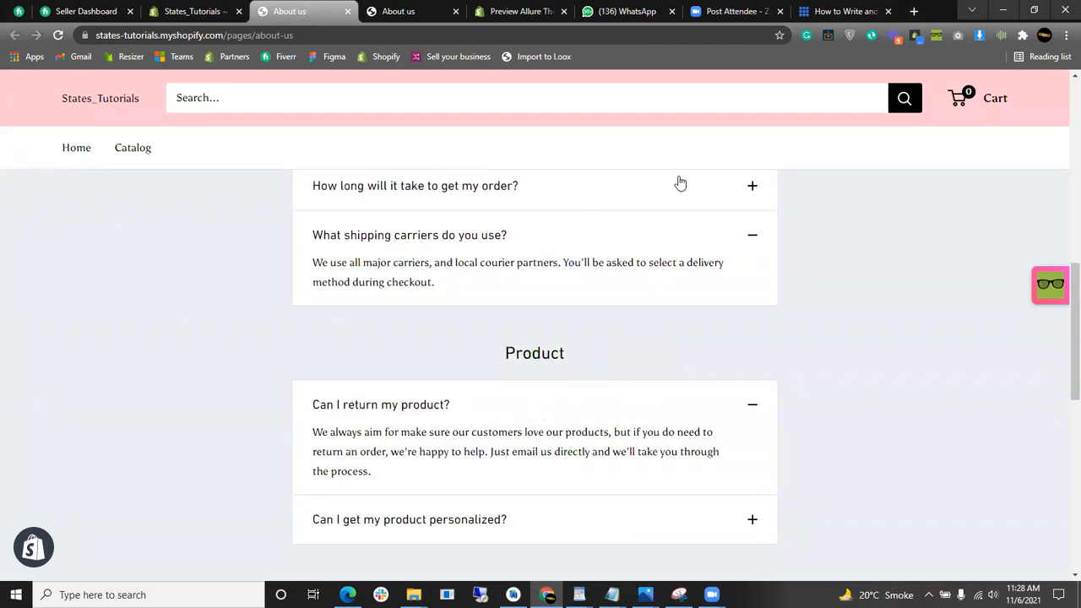
pyautogui.click(685, 237)
pyautogui.scroll(-1, 567, 275)
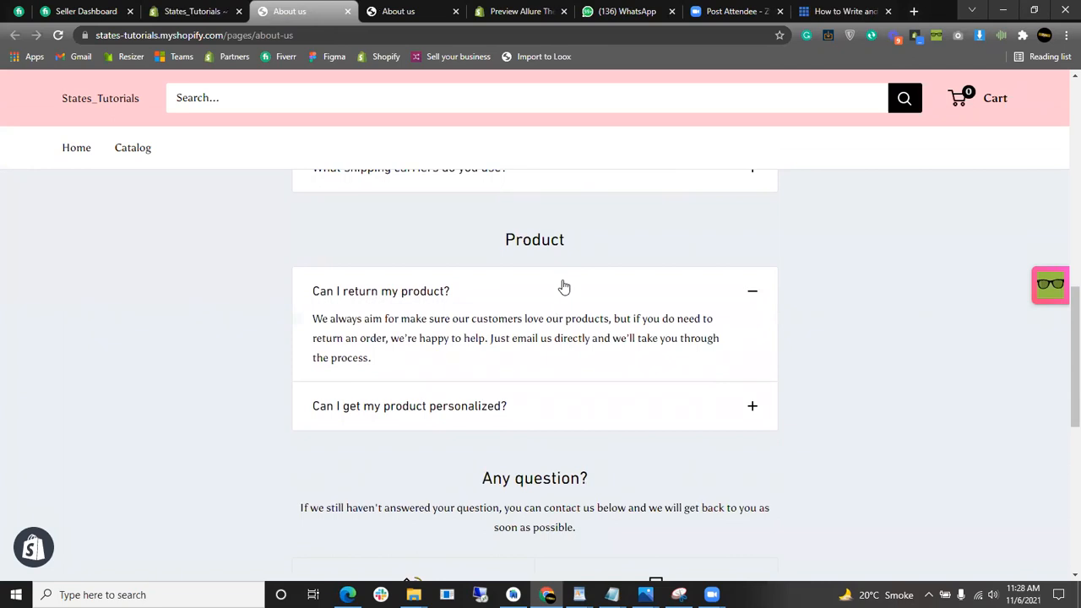
pyautogui.click(564, 291)
pyautogui.scroll(-2, 561, 304)
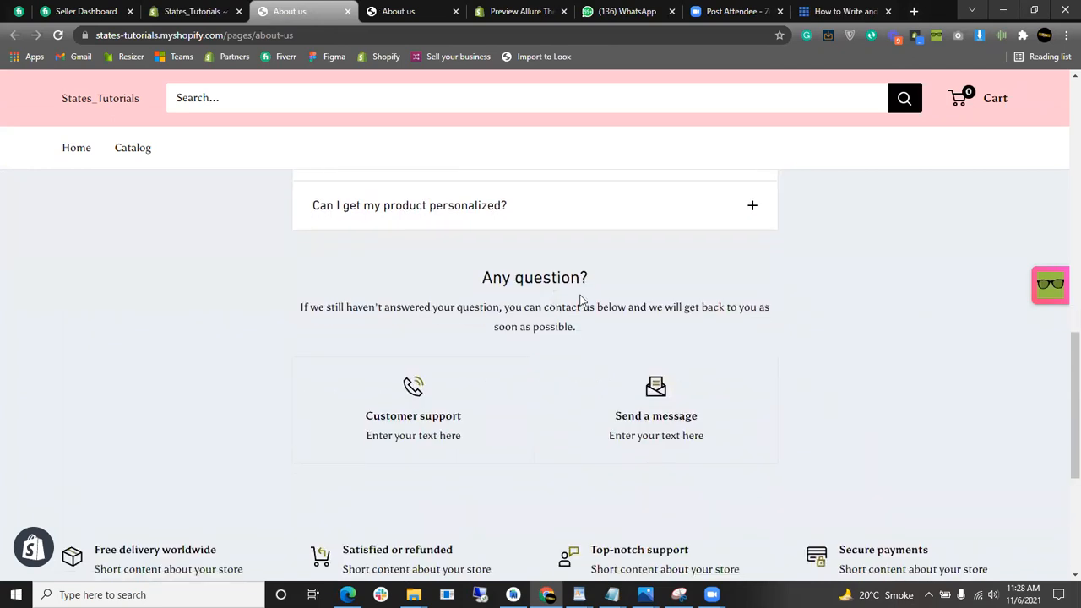
pyautogui.scroll(5, 708, 372)
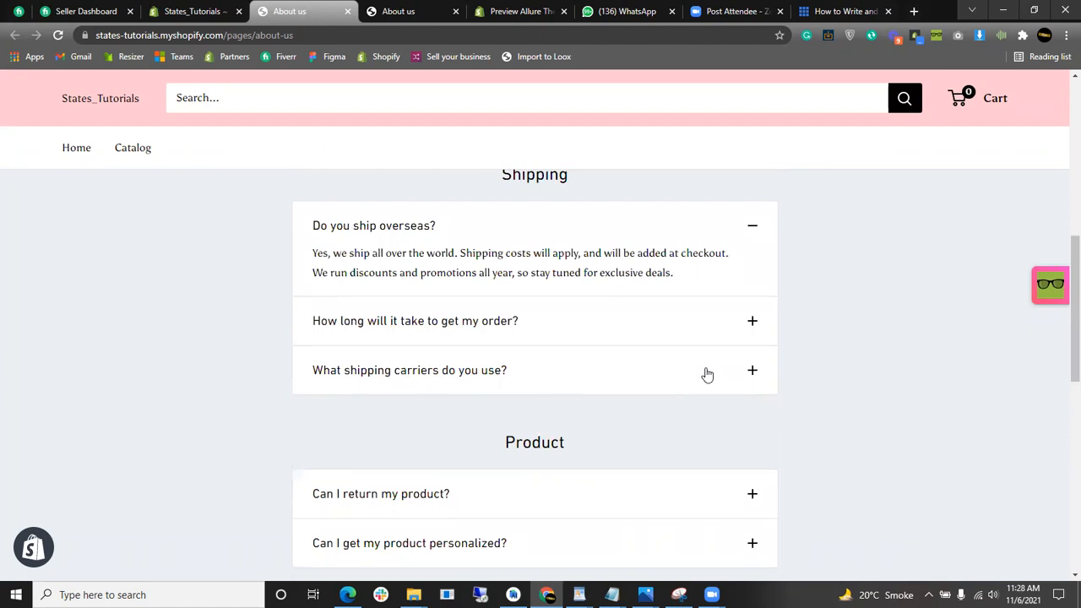
pyautogui.scroll(2, 688, 386)
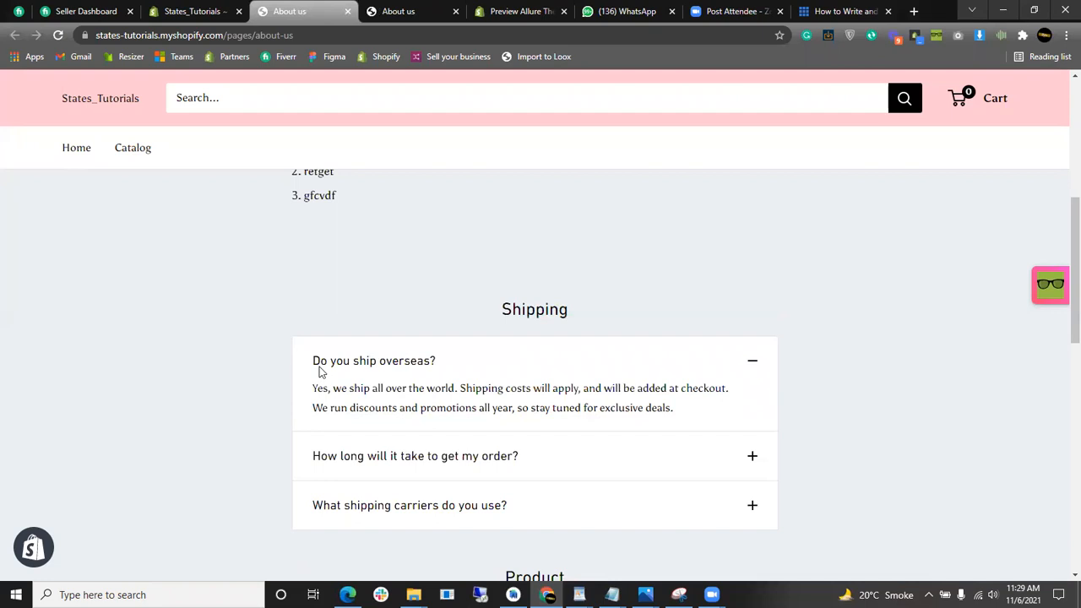
pyautogui.click(393, 364)
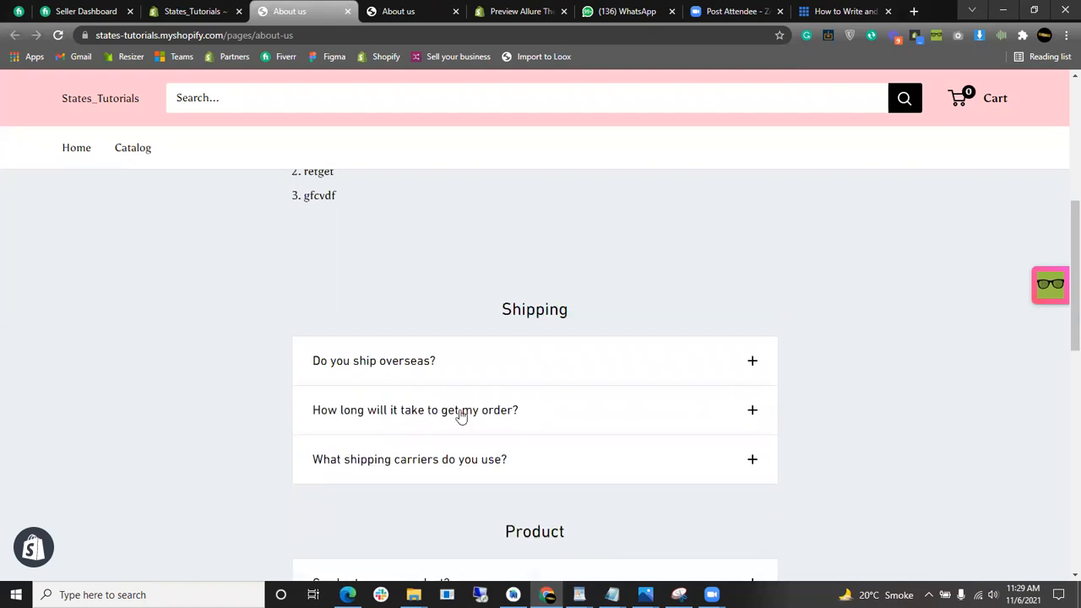
# - Highlight the Shipping heading text, then return to the About us editor tab
pyautogui.moveTo(507, 303); pyautogui.dragTo(611, 316)
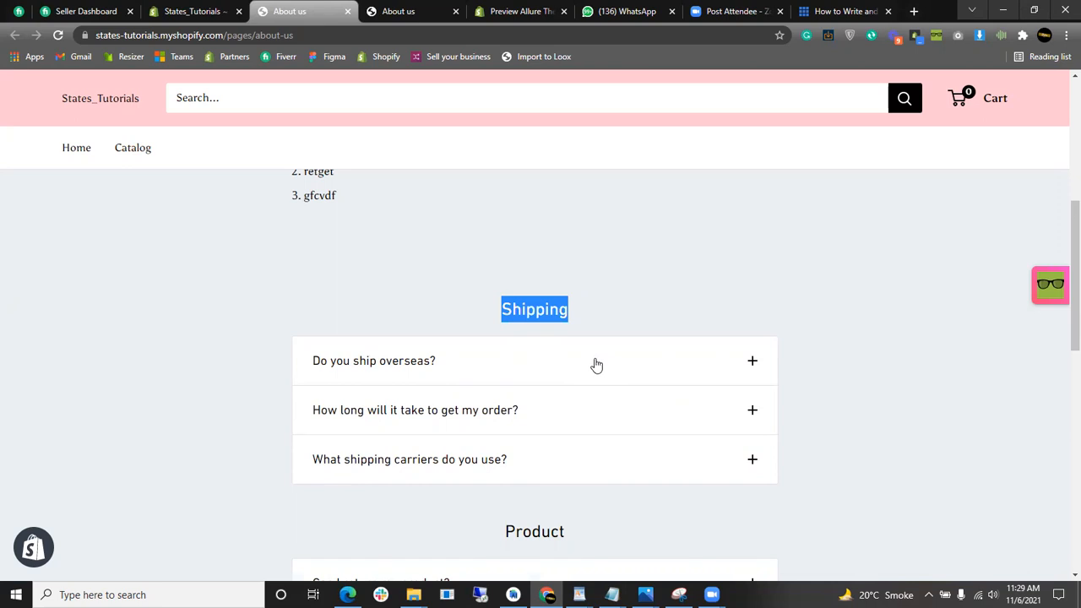
pyautogui.scroll(2, 593, 362)
pyautogui.scroll(3, 497, 321)
pyautogui.scroll(-3, 497, 331)
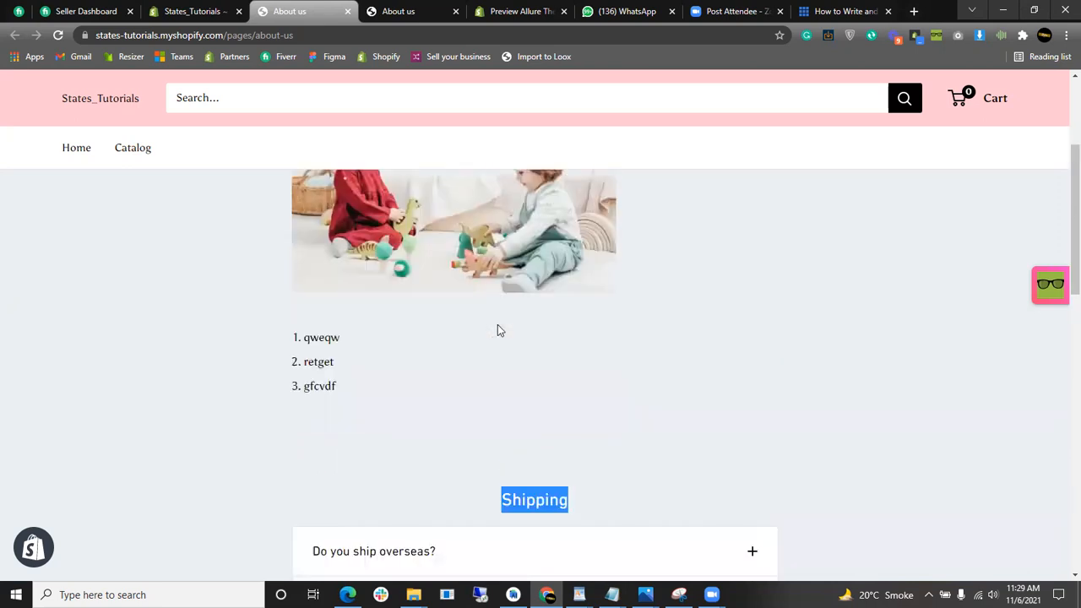
pyautogui.click(193, 11)
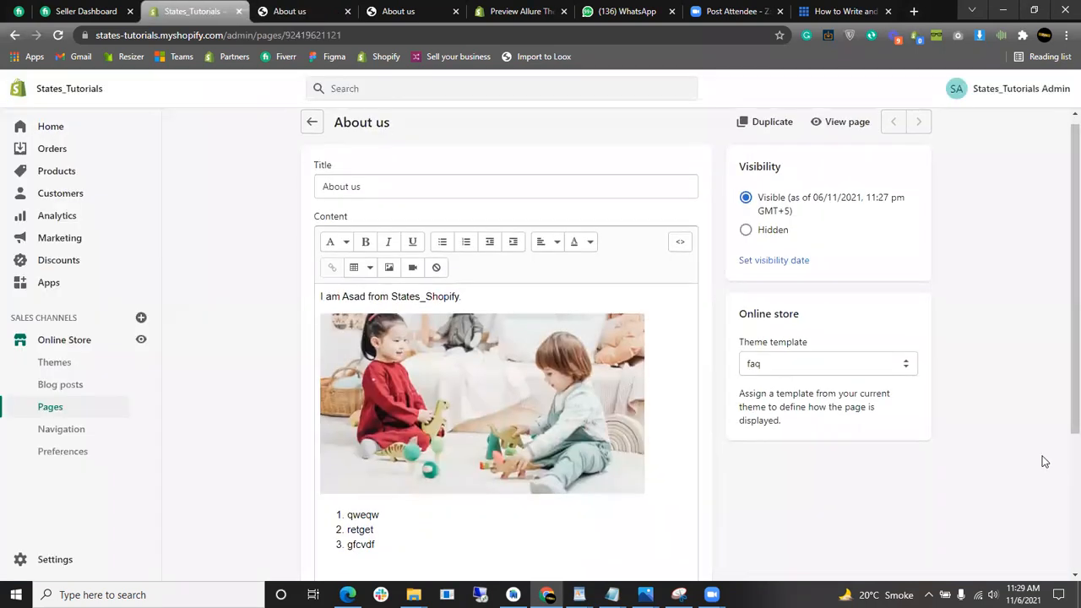
# - Save the About us page with the list-collections template, preview the storefront, and return
pyautogui.scroll(-3, 997, 414)
pyautogui.scroll(1, 941, 352)
pyautogui.click(878, 248)
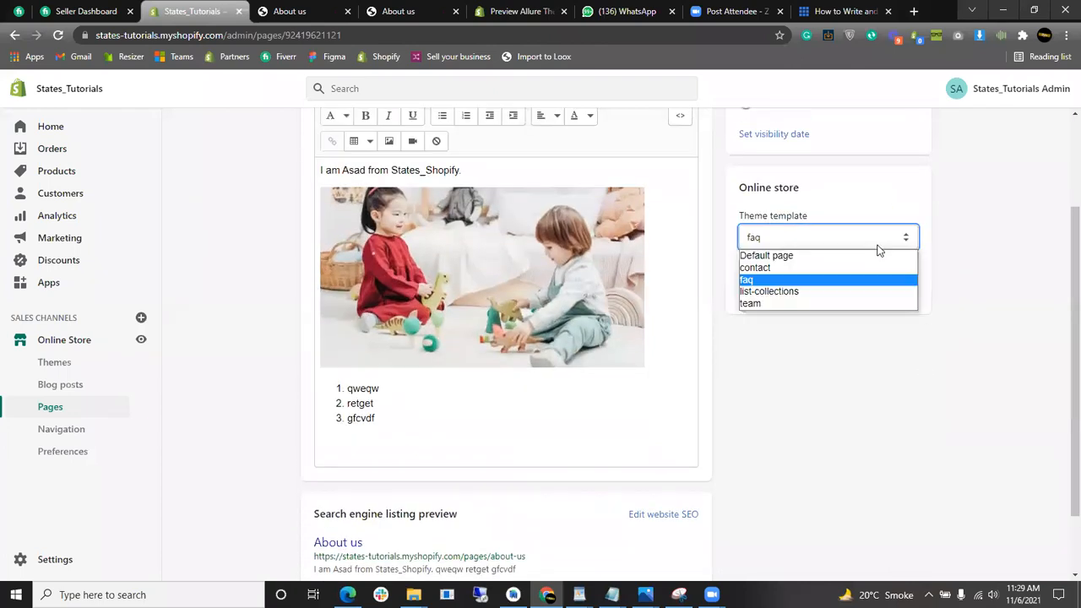
pyautogui.click(835, 291)
pyautogui.scroll(2, 797, 365)
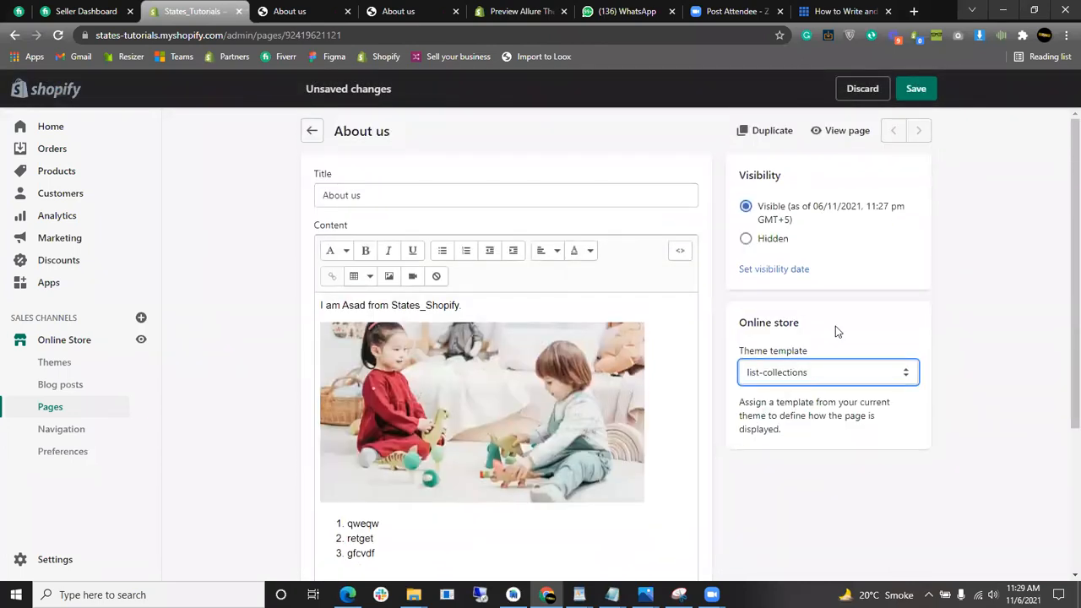
pyautogui.click(917, 91)
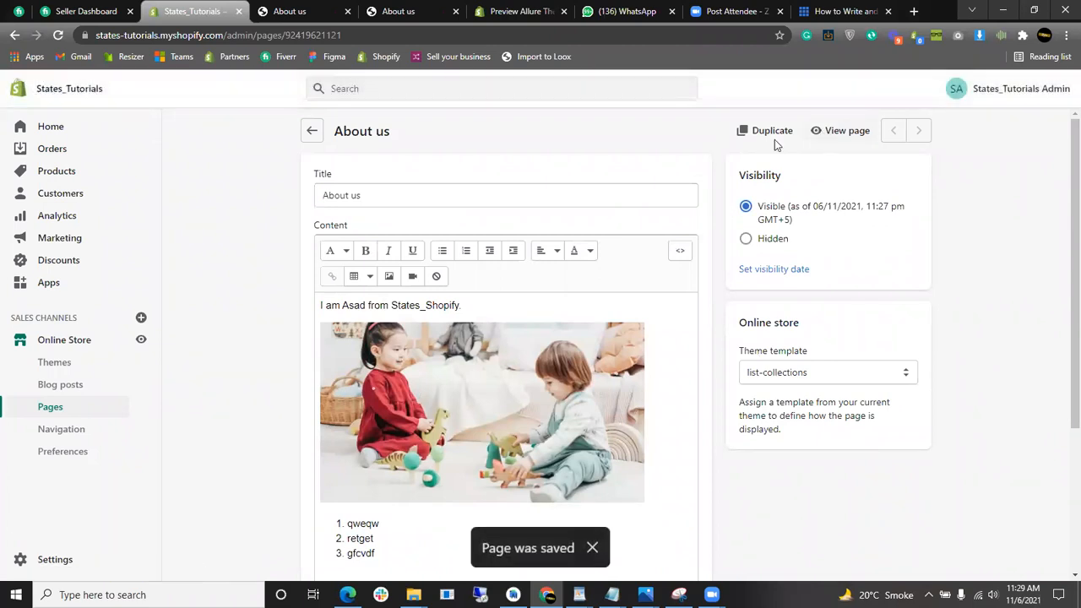
pyautogui.click(821, 132)
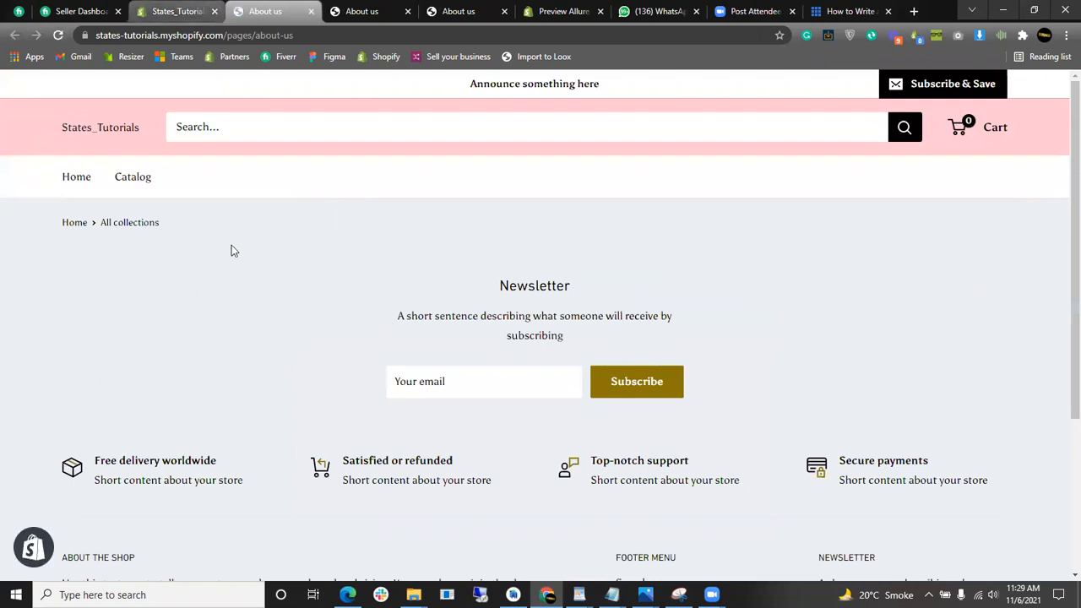
pyautogui.click(183, 11)
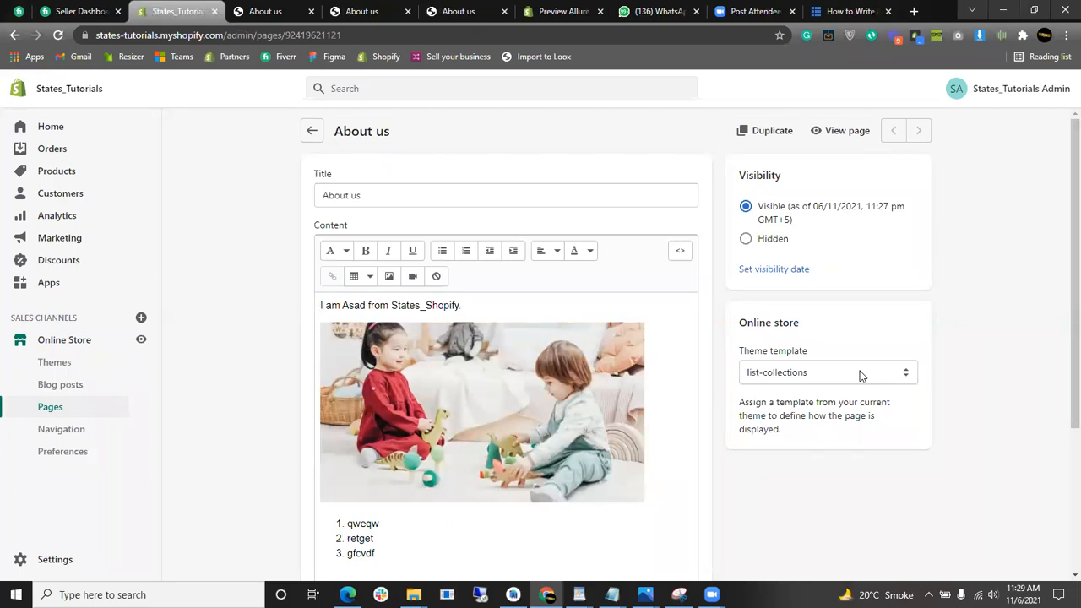
# - Switch the About us page's theme template to team and save it
pyautogui.scroll(-1, 841, 336)
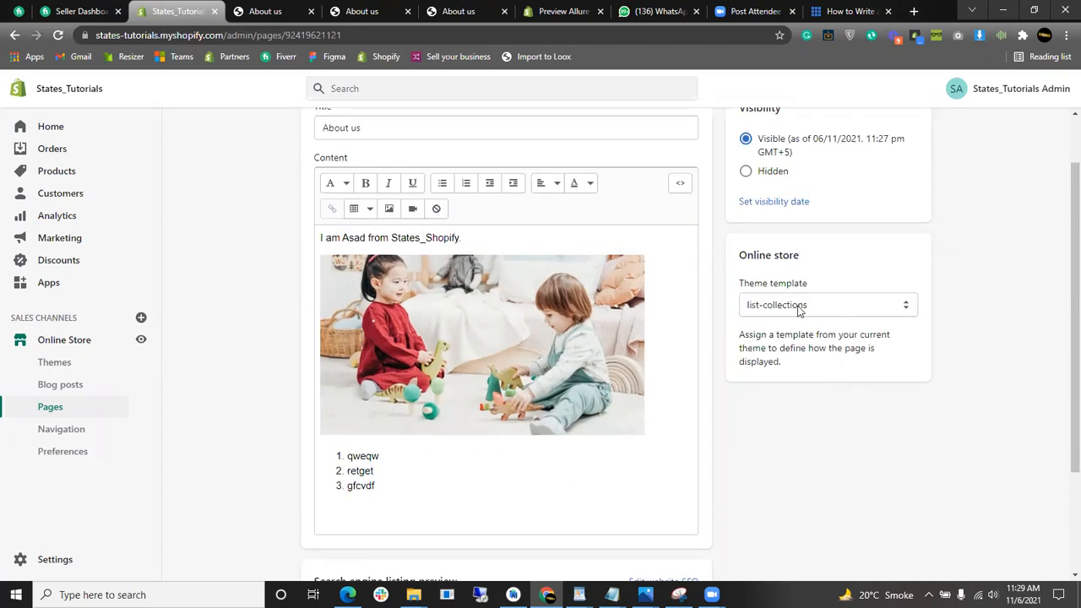
pyautogui.click(800, 306)
pyautogui.click(798, 374)
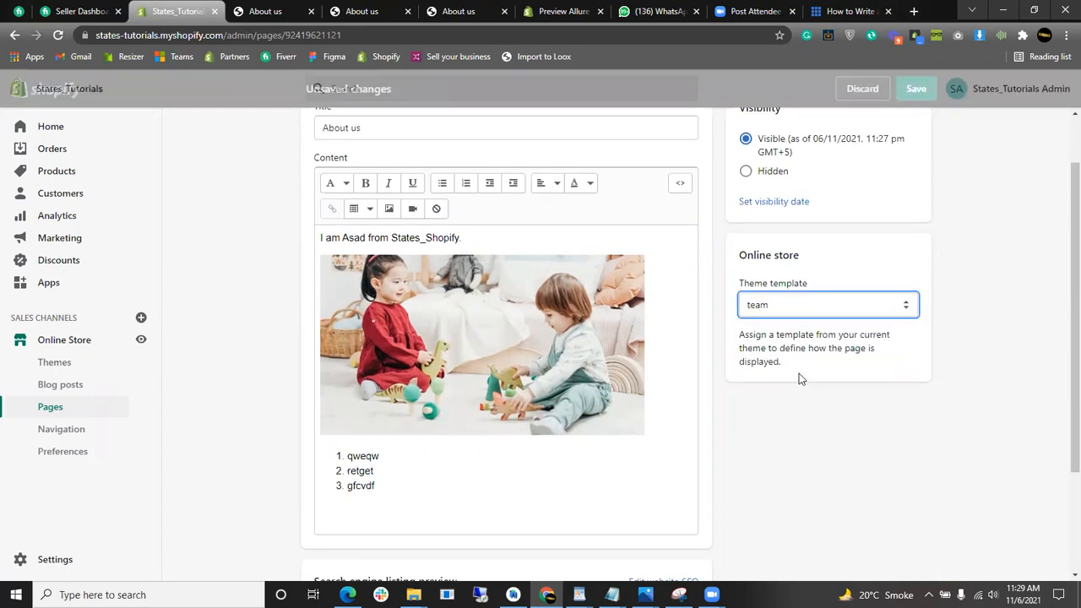
pyautogui.scroll(1, 799, 373)
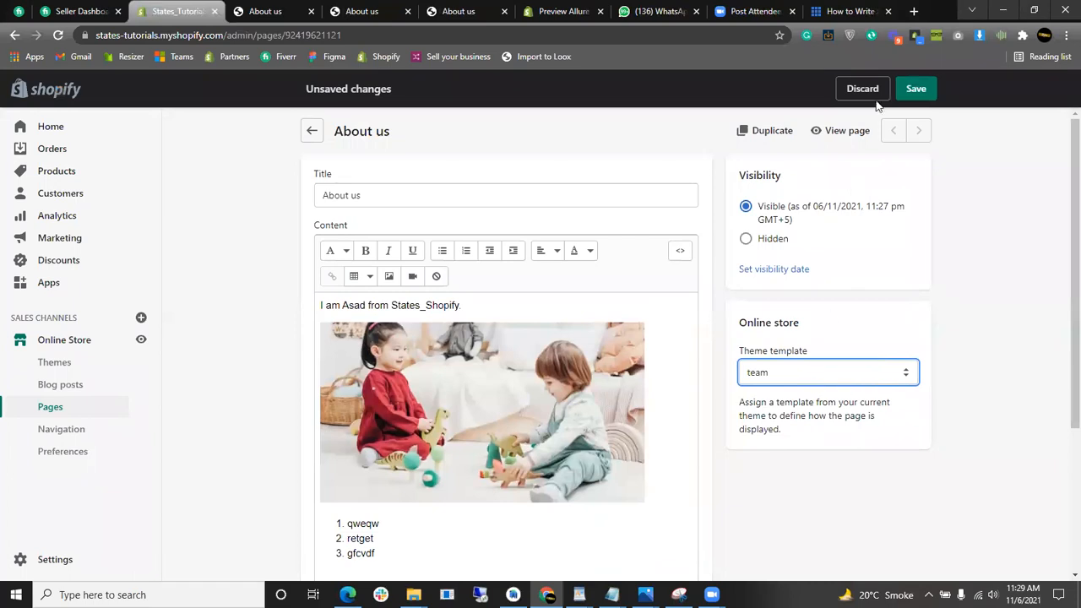
pyautogui.click(919, 90)
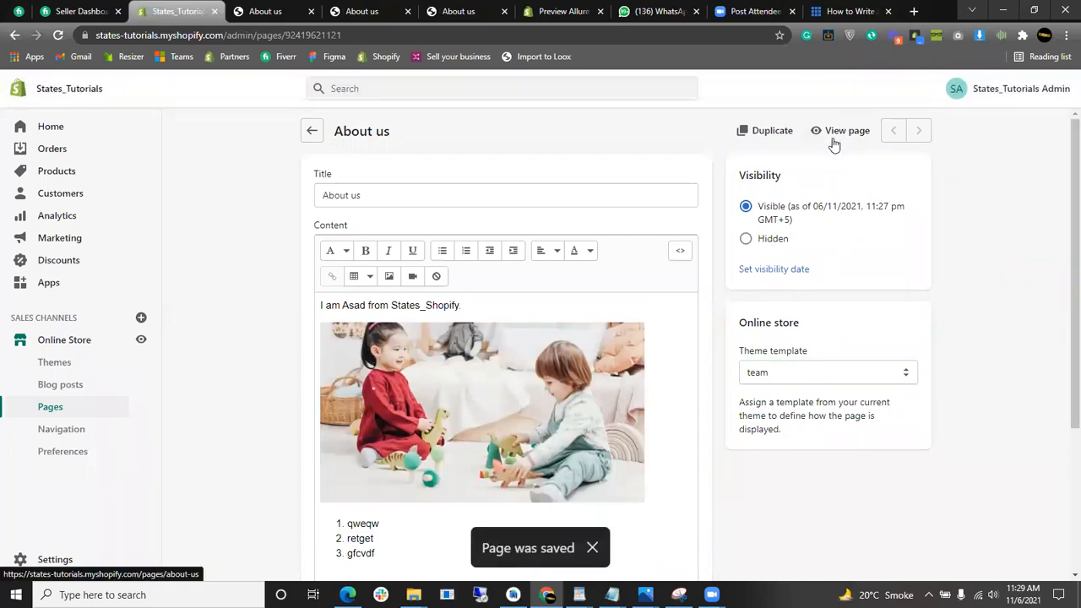
# - Check the Our team section's CEO and CTO cards on the storefront, then return to the editor
pyautogui.click(835, 134)
pyautogui.scroll(-4, 534, 314)
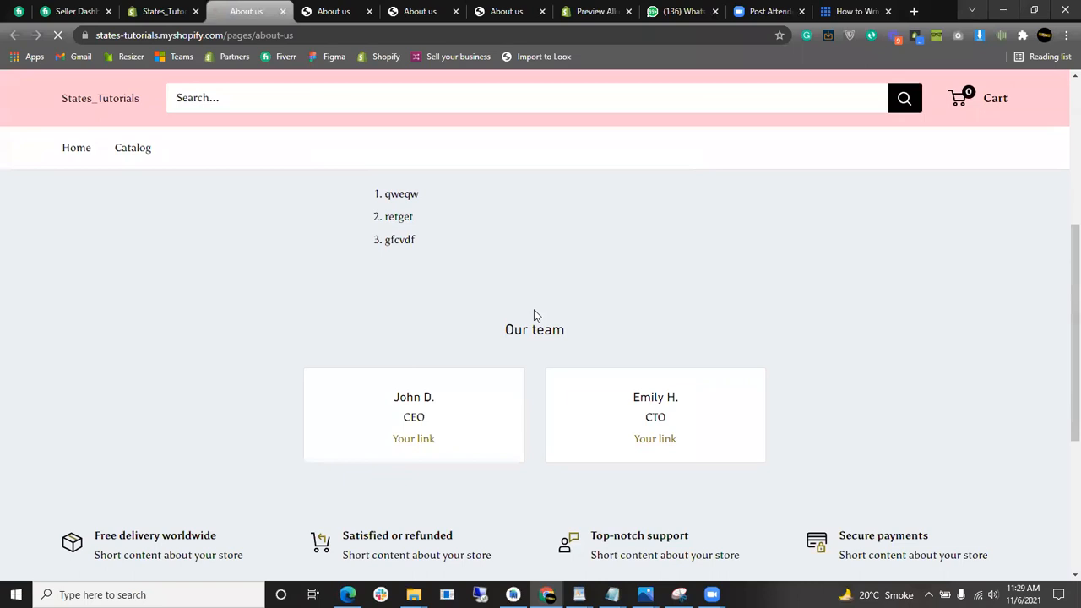
pyautogui.moveTo(394, 403); pyautogui.dragTo(443, 427)
pyautogui.click(480, 420)
pyautogui.moveTo(394, 397); pyautogui.dragTo(434, 401)
pyautogui.moveTo(460, 447); pyautogui.dragTo(392, 443)
pyautogui.moveTo(636, 404)
pyautogui.mouseDown()
pyautogui.moveTo(693, 406)
pyautogui.moveTo(619, 405)
pyautogui.mouseUp()
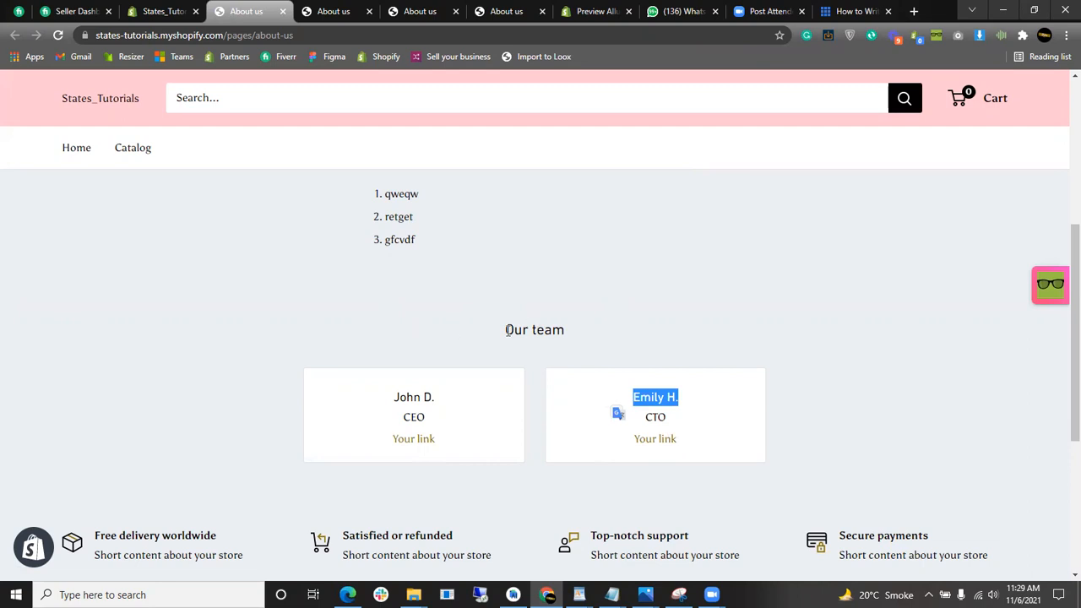
pyautogui.hotkey('ctrl', 'shift', 'Tab')
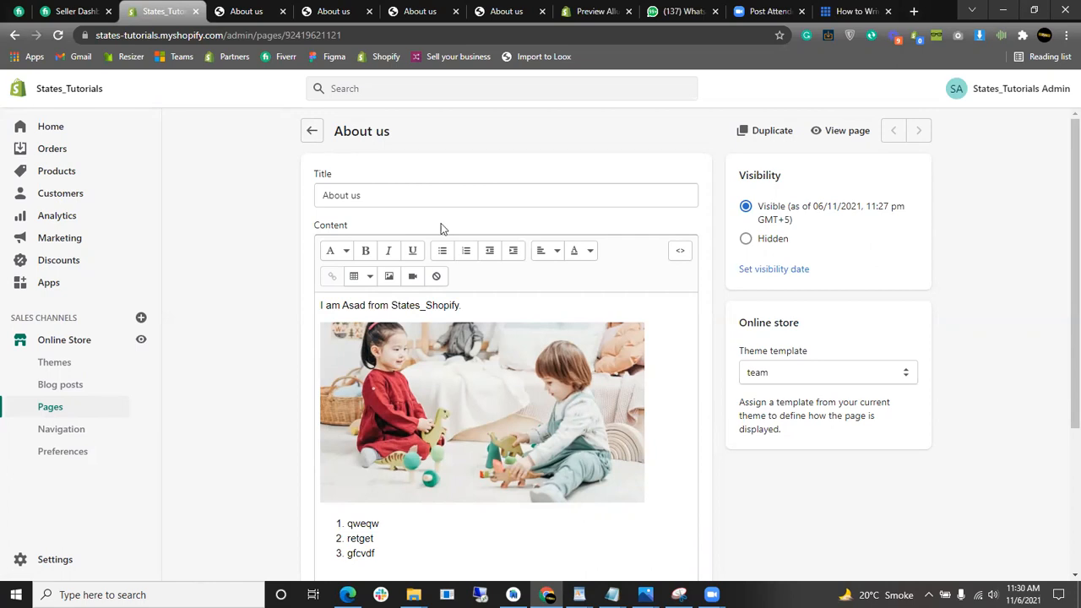
# - Retitle the About us page 'Contact us' and delete all of its content
pyautogui.moveTo(463, 204); pyautogui.dragTo(269, 199)
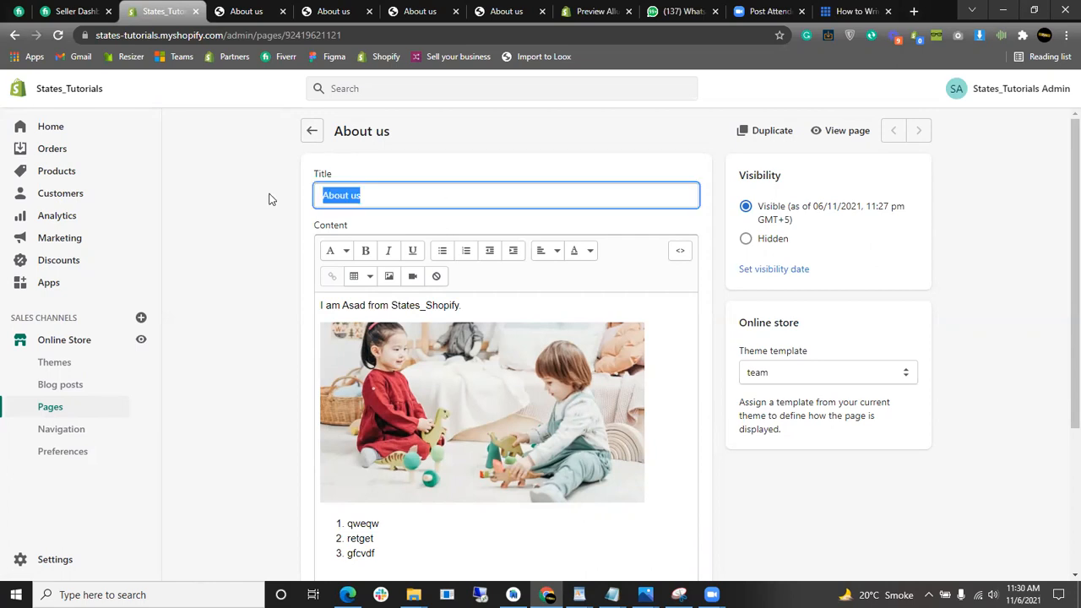
pyautogui.press('BackSpace')
pyautogui.write('Contact')
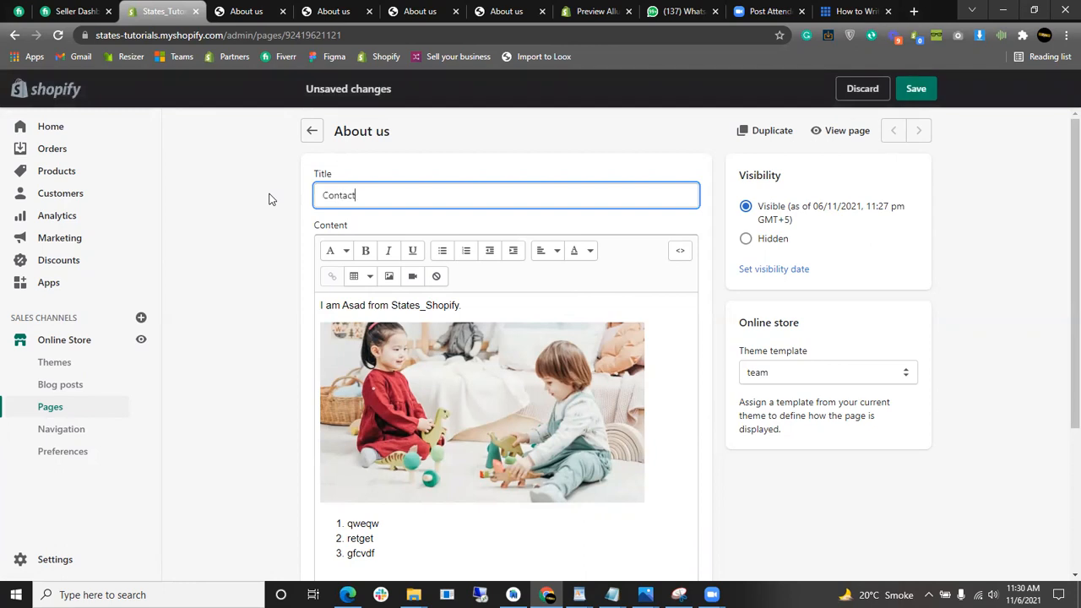
pyautogui.write(' us')
pyautogui.click(470, 395)
pyautogui.hotkey('ctrl', 'a')
pyautogui.press('BackSpace')
# - Set the page's theme template to contact, save, and view the live page
pyautogui.click(870, 372)
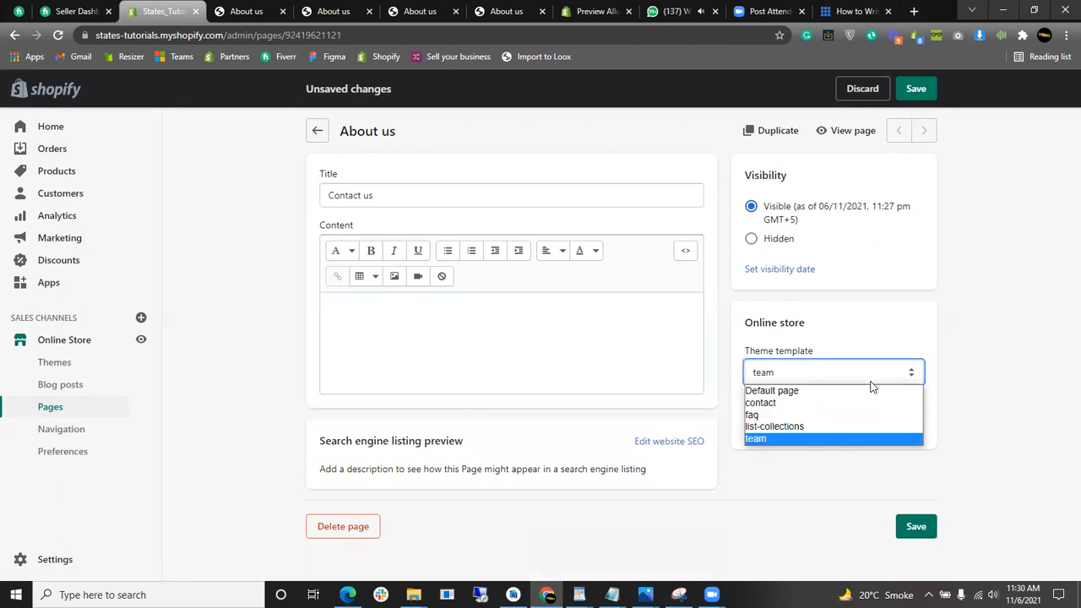
pyautogui.click(816, 404)
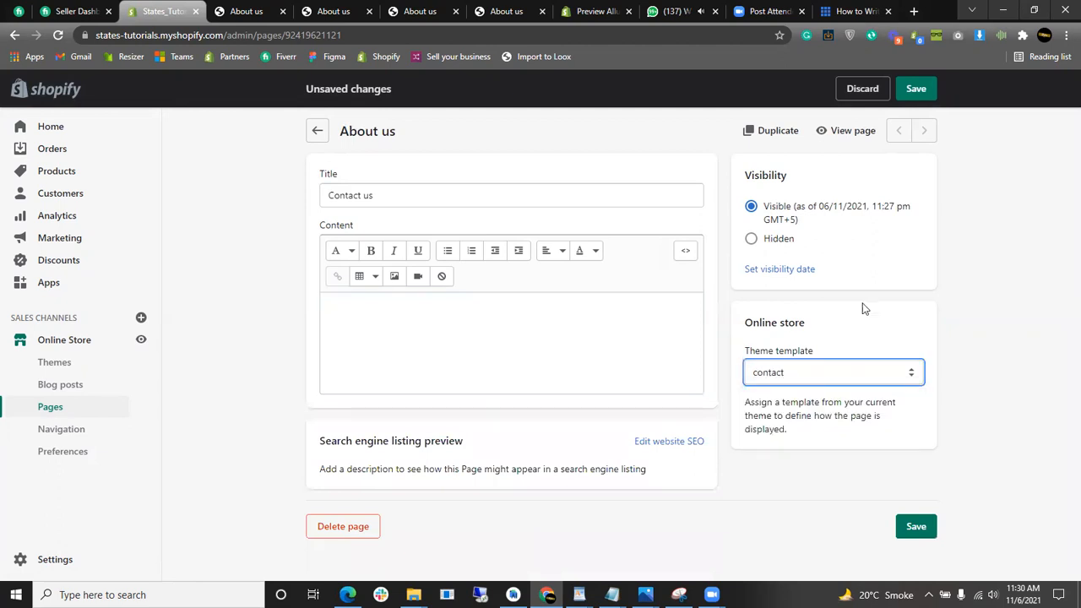
pyautogui.click(920, 96)
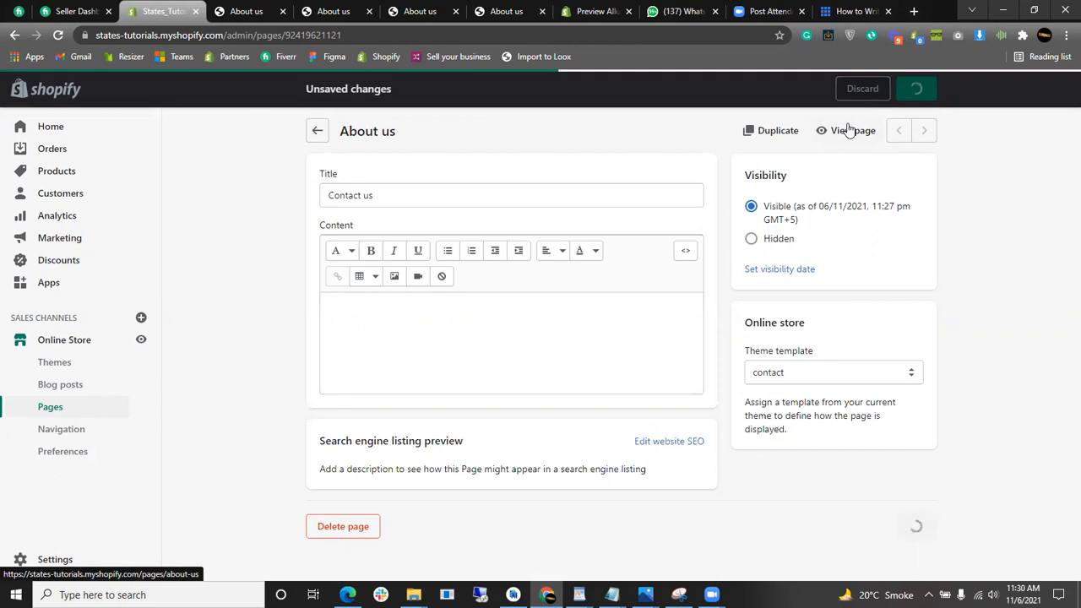
pyautogui.click(849, 130)
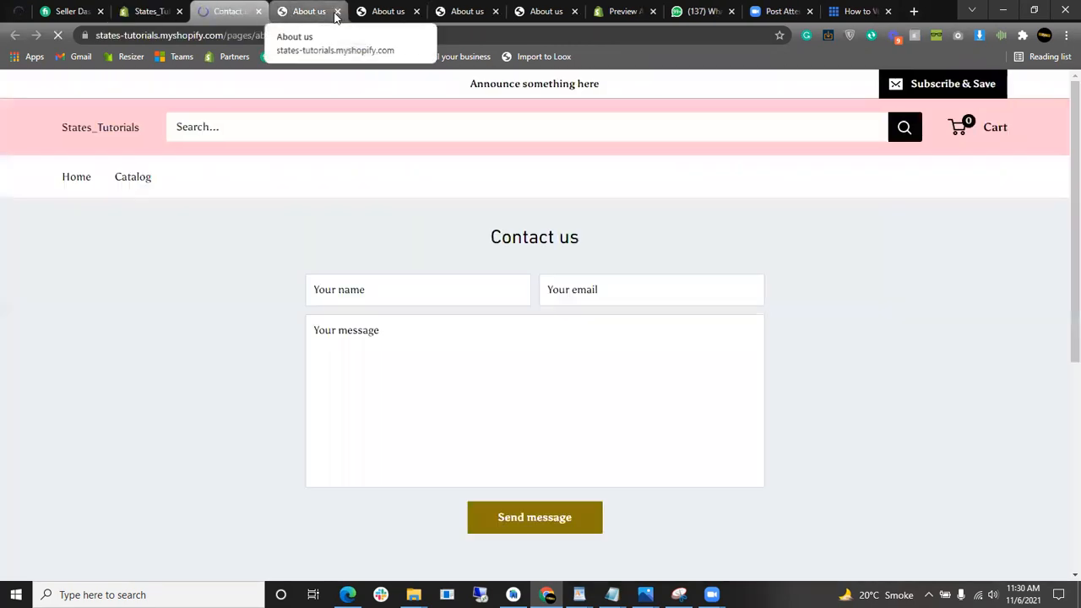
# - Close the four leftover About us browser tabs
pyautogui.click(336, 12)
pyautogui.click(336, 11)
pyautogui.click(337, 12)
pyautogui.click(337, 12)
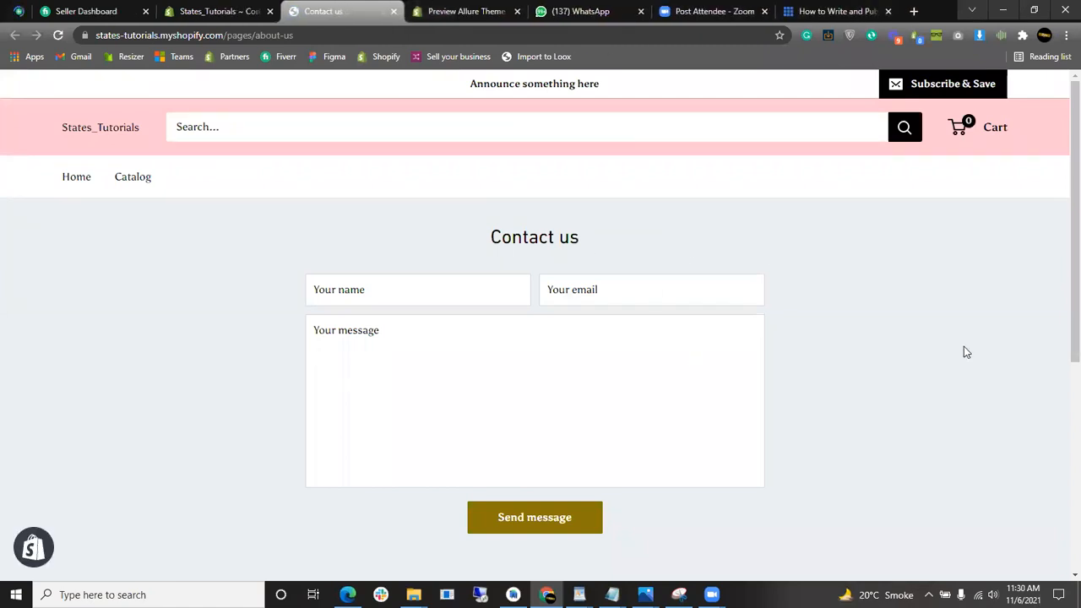
# - Test the storefront contact form by filling fields and typing 'sdsmsdsm' in the message
pyautogui.moveTo(625, 253); pyautogui.dragTo(404, 259)
pyautogui.click(372, 277)
pyautogui.press('Tab')
pyautogui.click(416, 354)
pyautogui.write('sdsmsdsm')
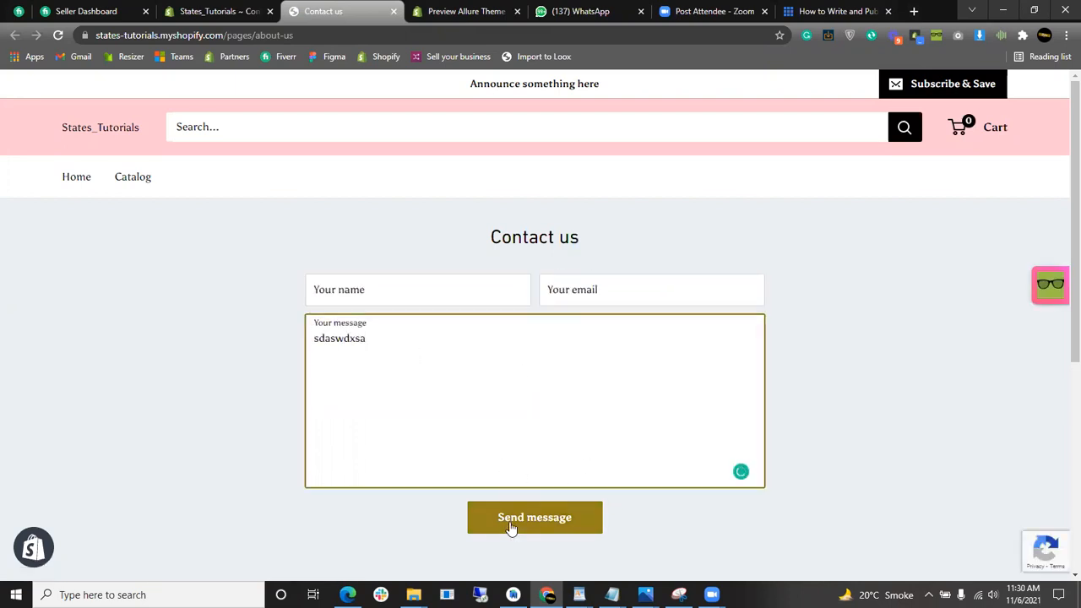
pyautogui.scroll(-3, 512, 526)
pyautogui.scroll(3, 552, 464)
pyautogui.click(798, 428)
# - Delete the test message and return to the store admin tab
pyautogui.moveTo(372, 271); pyautogui.dragTo(284, 271)
pyautogui.press('BackSpace')
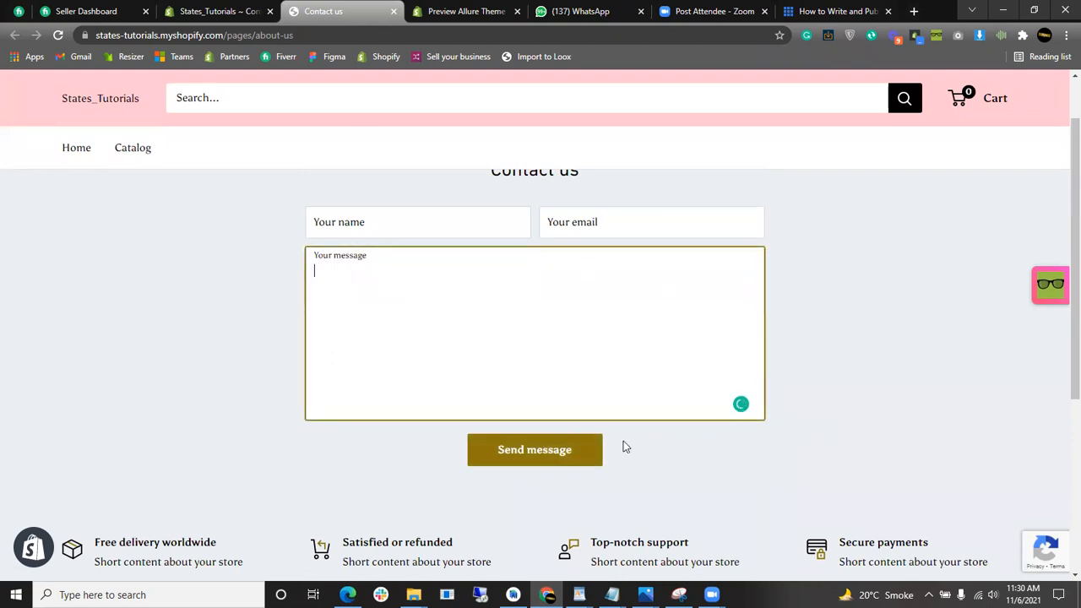
pyautogui.click(233, 10)
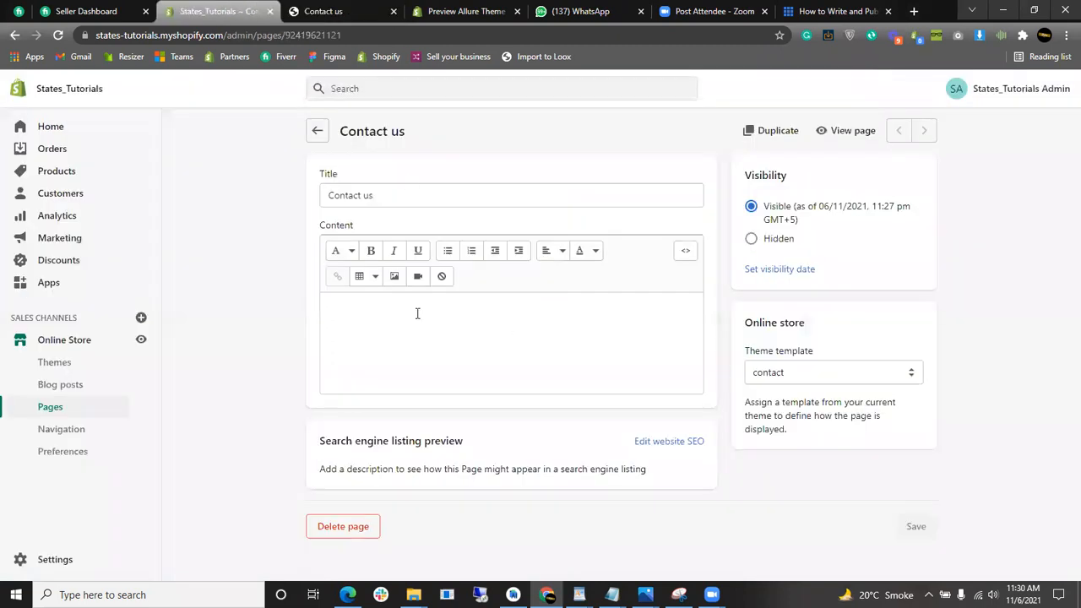
# - Go back from the Contact us editor to the Pages list
pyautogui.click(318, 132)
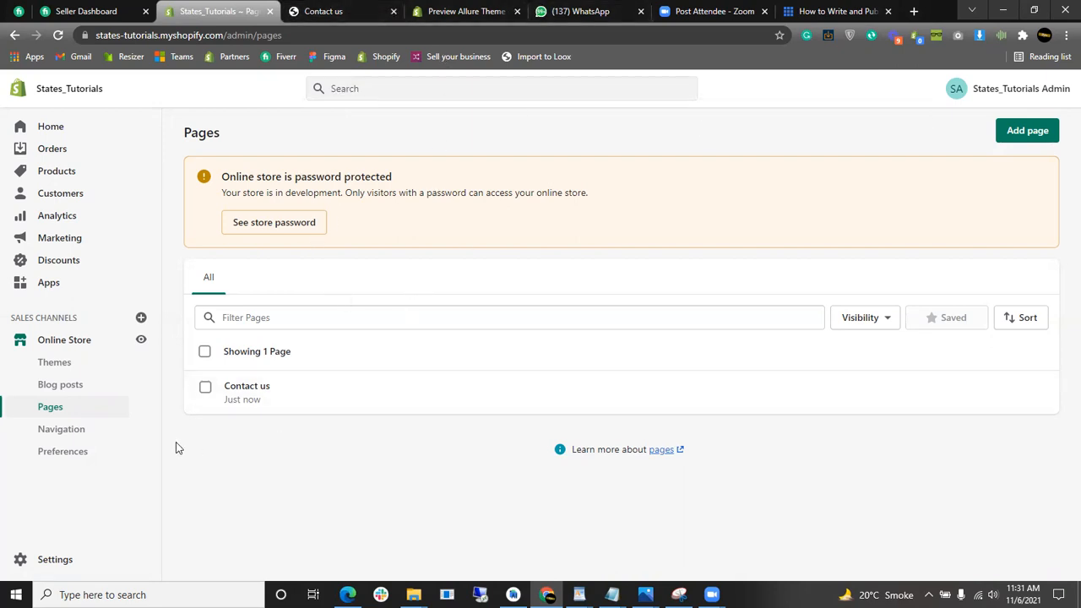
# - Open Online Store > Navigation, then switch to the Bluehost first-blog-post article tab
pyautogui.click(79, 430)
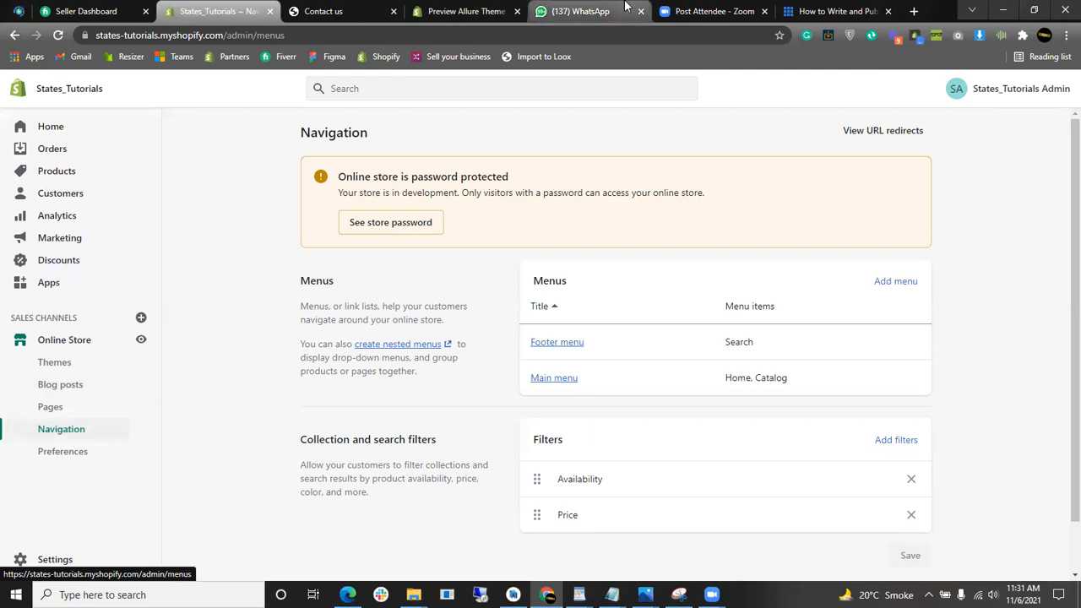
pyautogui.click(832, 11)
pyautogui.scroll(5, 1063, 331)
pyautogui.scroll(15, 1063, 330)
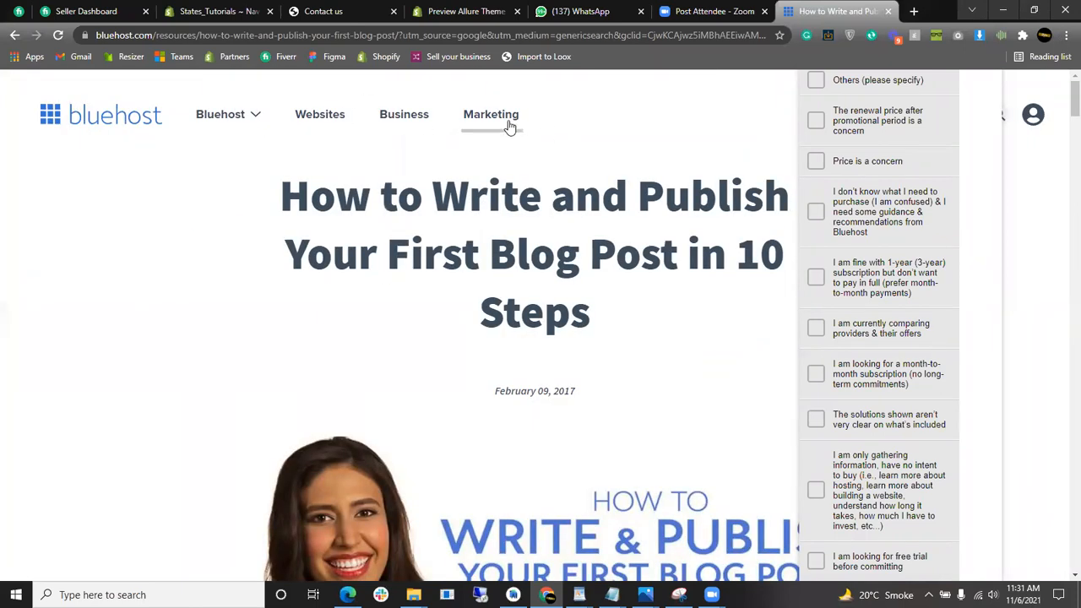
# - Move back through the browser tabs to the Shopify admin tab
pyautogui.moveTo(247, 121)
pyautogui.click(709, 11)
pyautogui.click(591, 11)
pyautogui.click(464, 9)
pyautogui.click(326, 10)
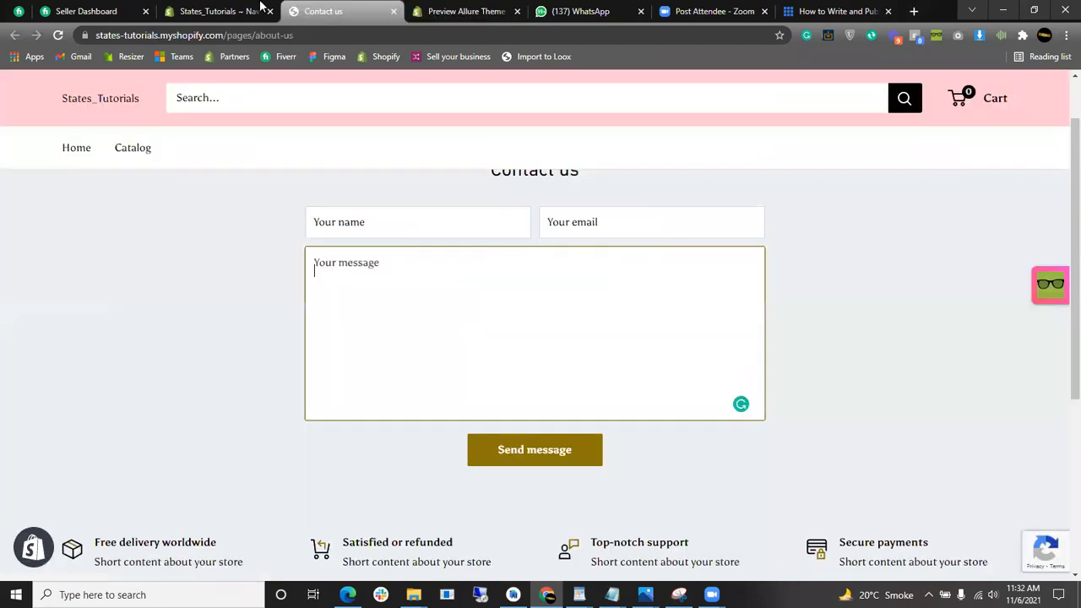
pyautogui.click(215, 11)
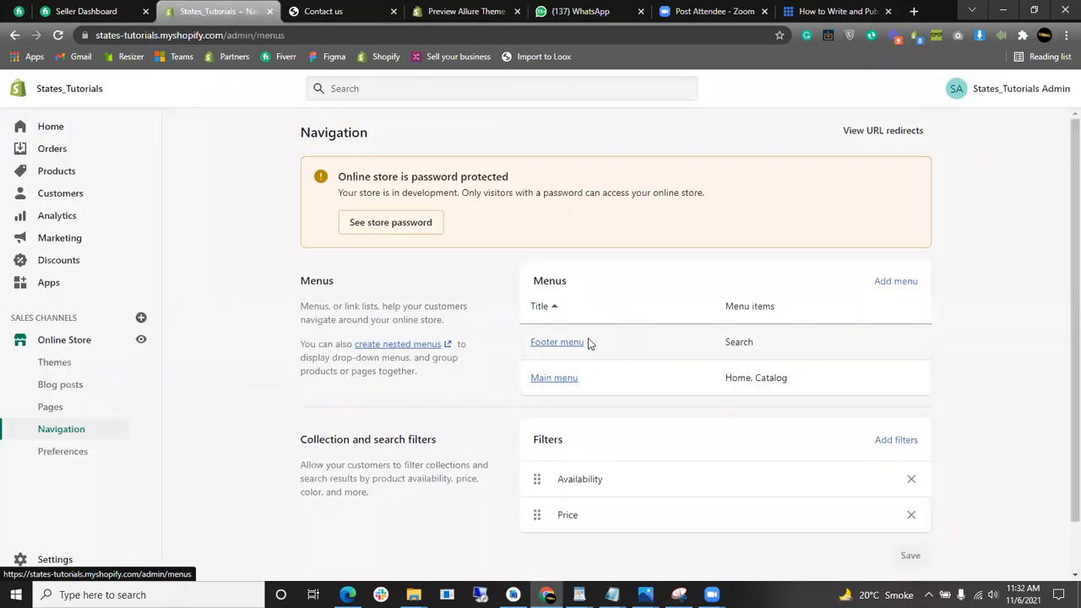
# - Remove the Footer menu's Search item, then leave the editor without saving
pyautogui.rightClick(561, 346)
pyautogui.click(561, 345)
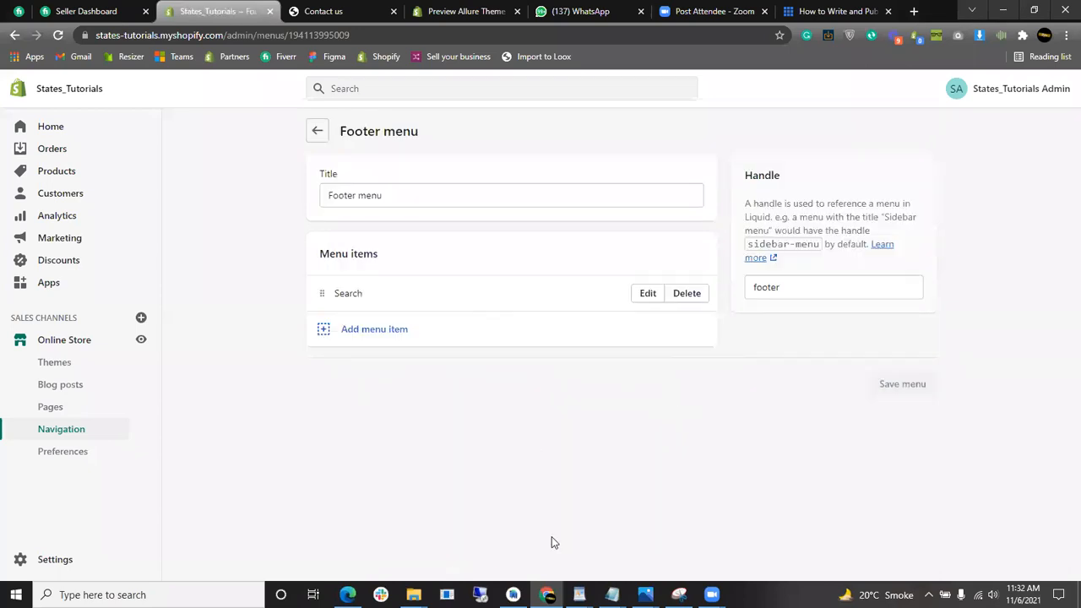
pyautogui.click(683, 292)
pyautogui.click(715, 375)
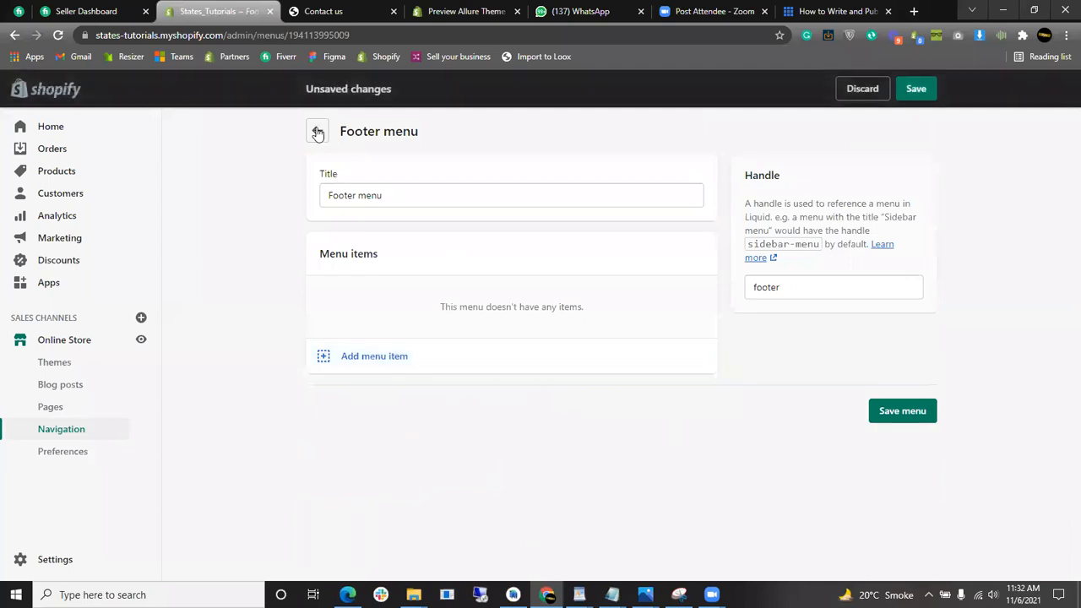
pyautogui.click(317, 133)
pyautogui.click(698, 369)
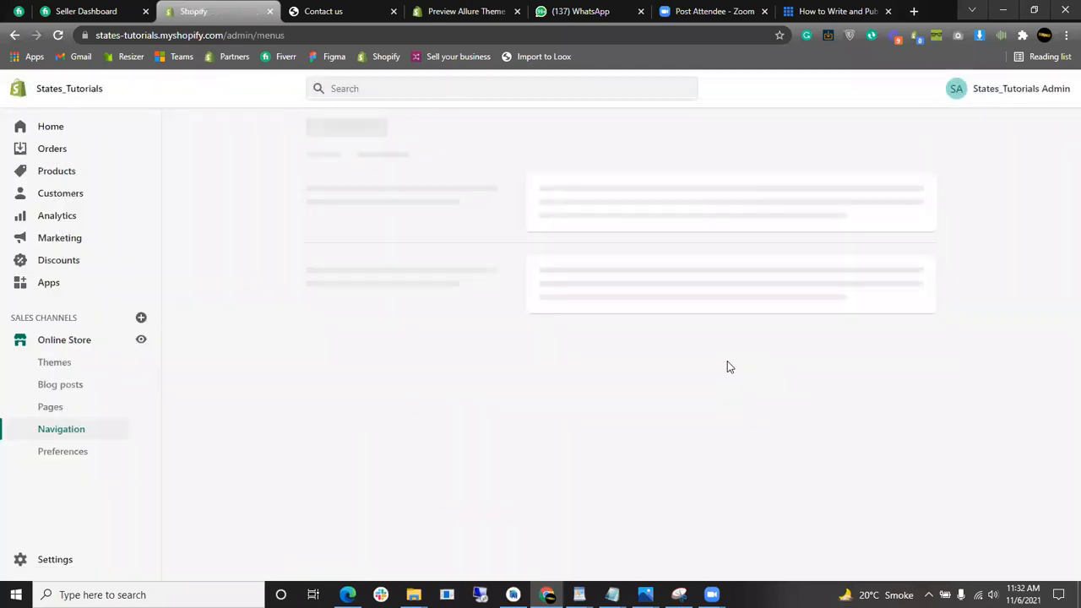
pyautogui.scroll(-2, 598, 425)
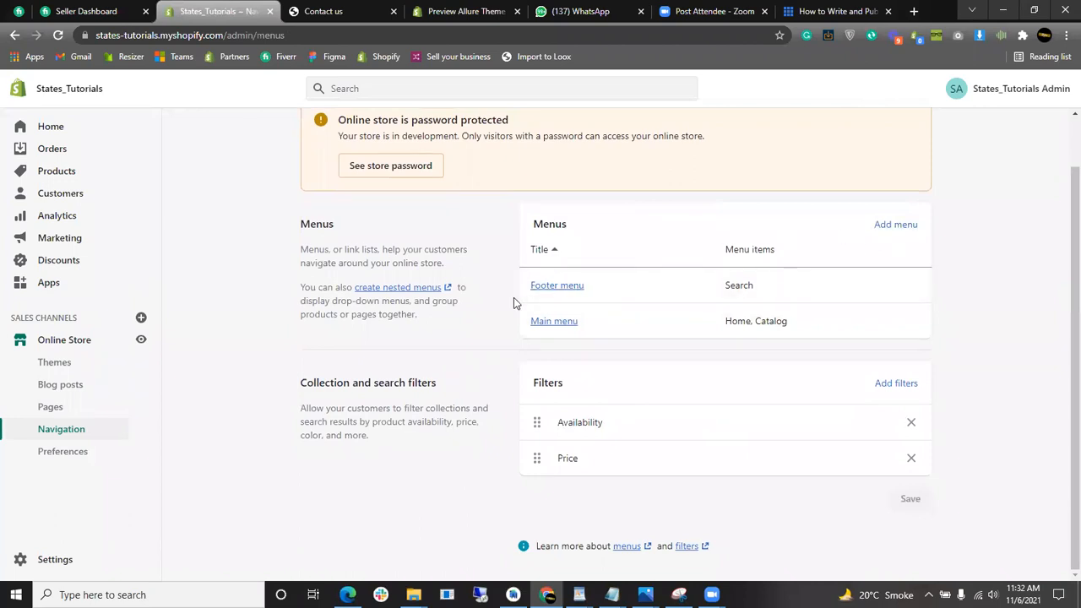
# - Delete the Footer menu's Search item again, save the empty menu, and return to Navigation
pyautogui.click(546, 285)
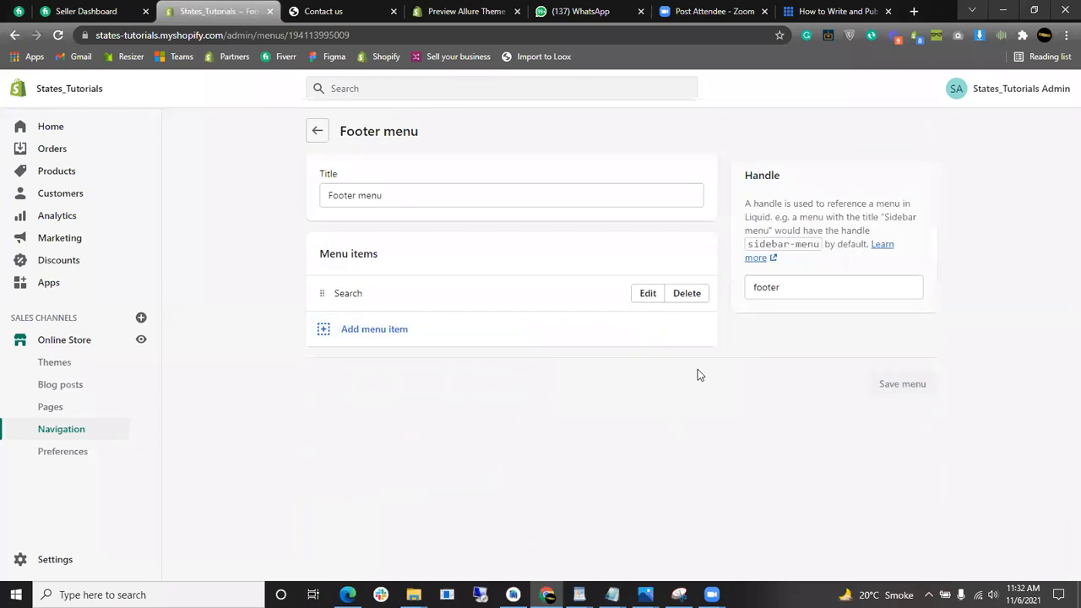
pyautogui.click(694, 295)
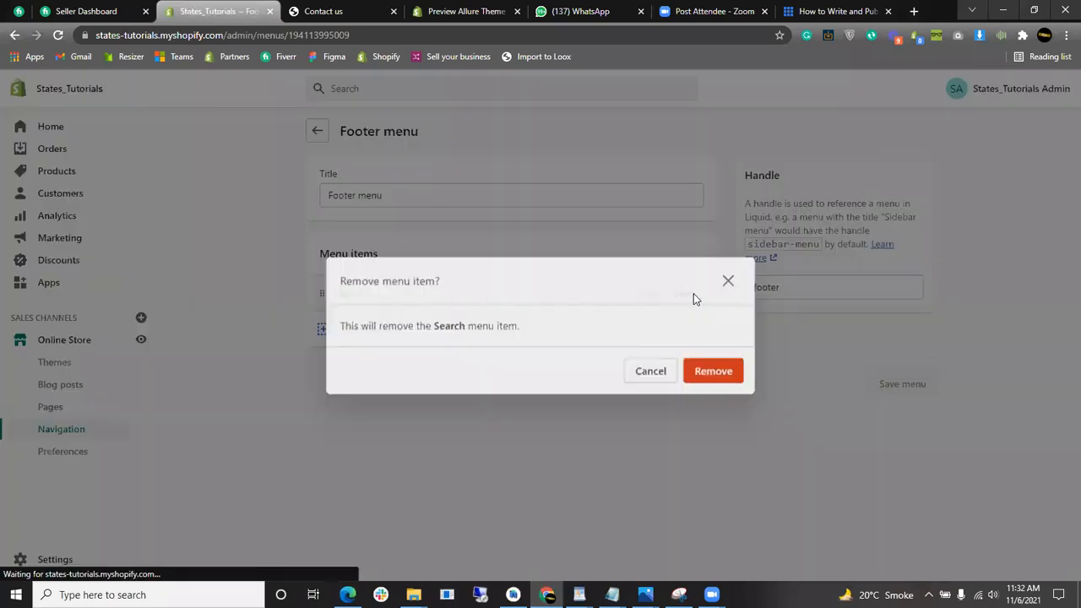
pyautogui.click(712, 370)
pyautogui.click(918, 99)
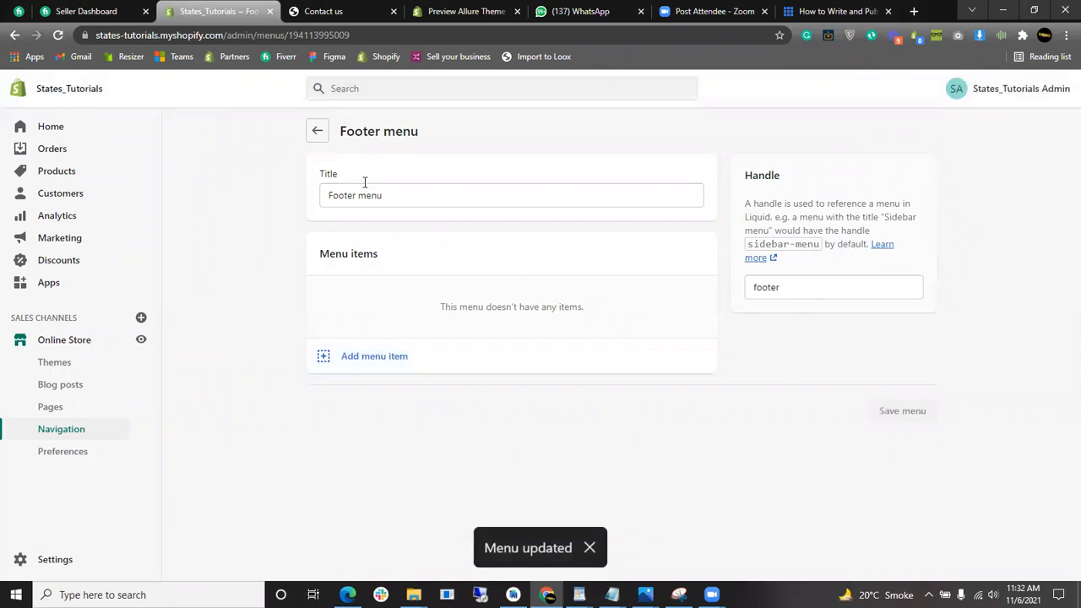
pyautogui.click(314, 132)
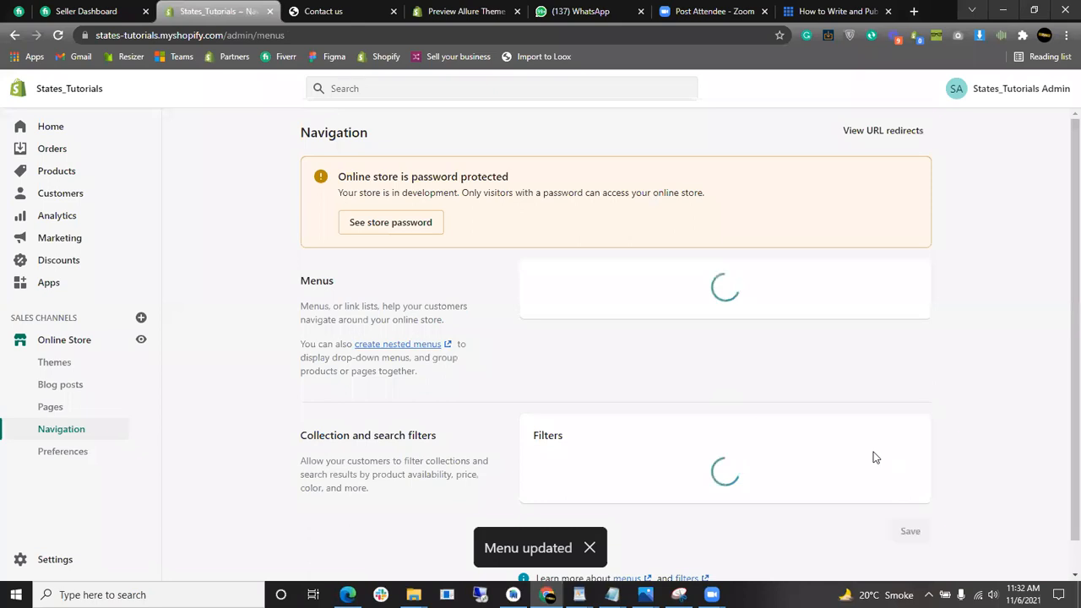
# - Draft a new menu titled 'My First Menu' (handle my-first-menu), still unsaved
pyautogui.scroll(-1, 794, 307)
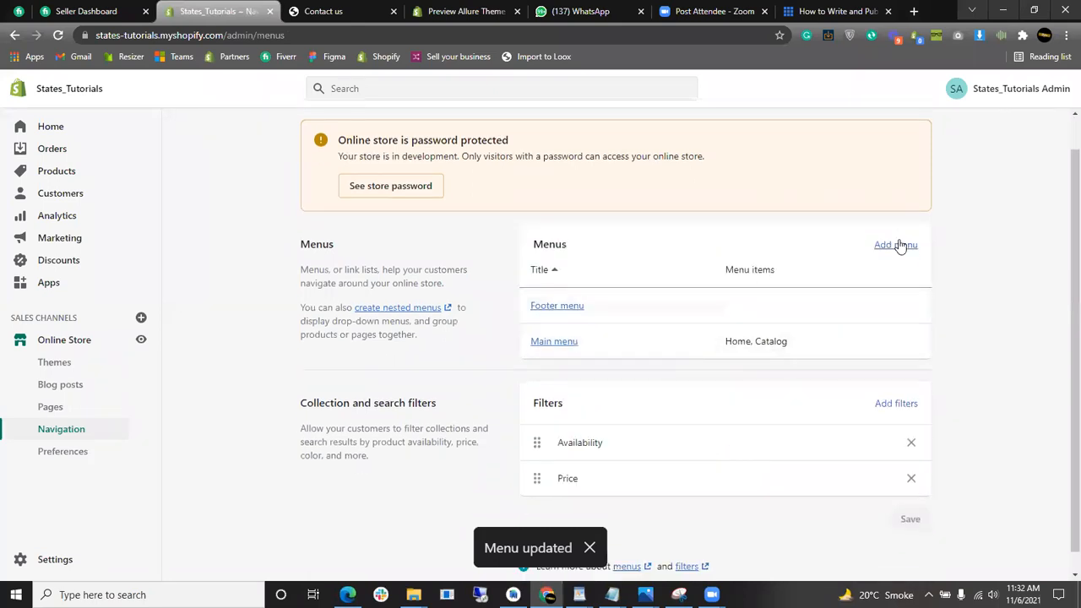
pyautogui.scroll(-1, 901, 245)
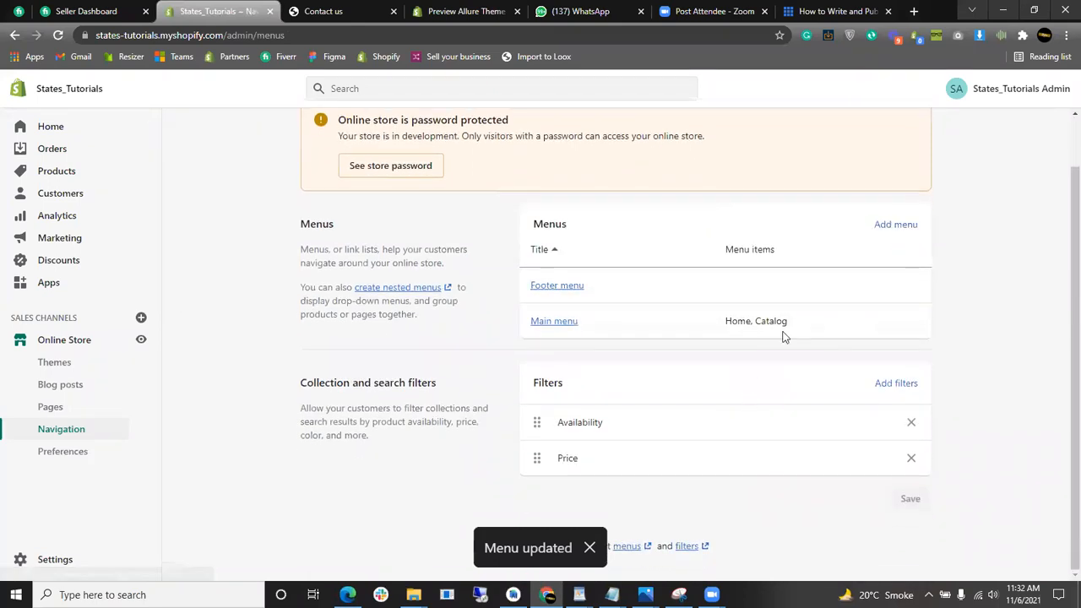
pyautogui.click(896, 227)
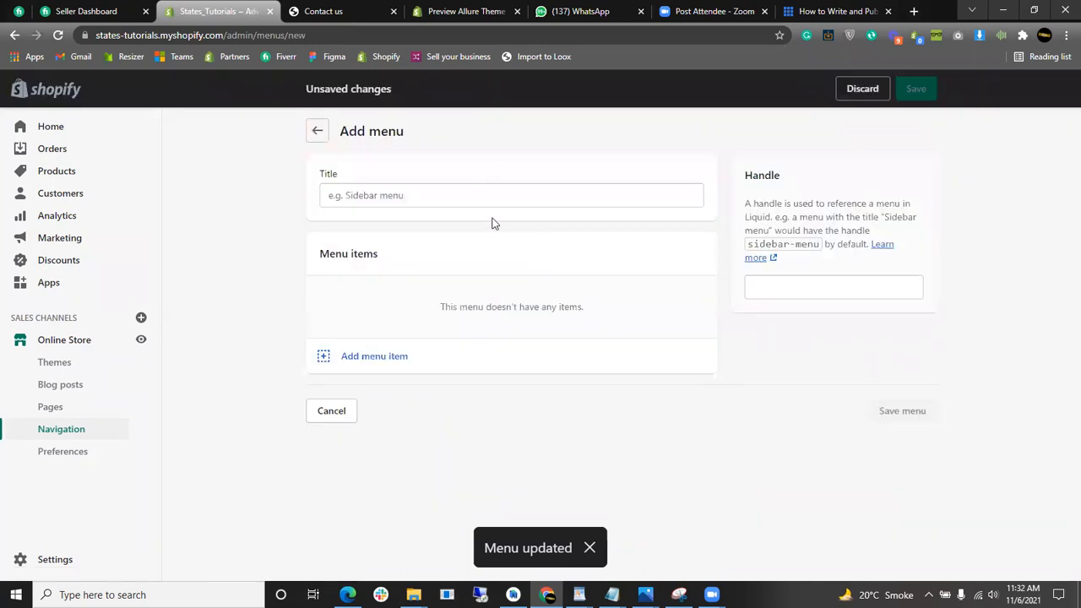
pyautogui.click(510, 196)
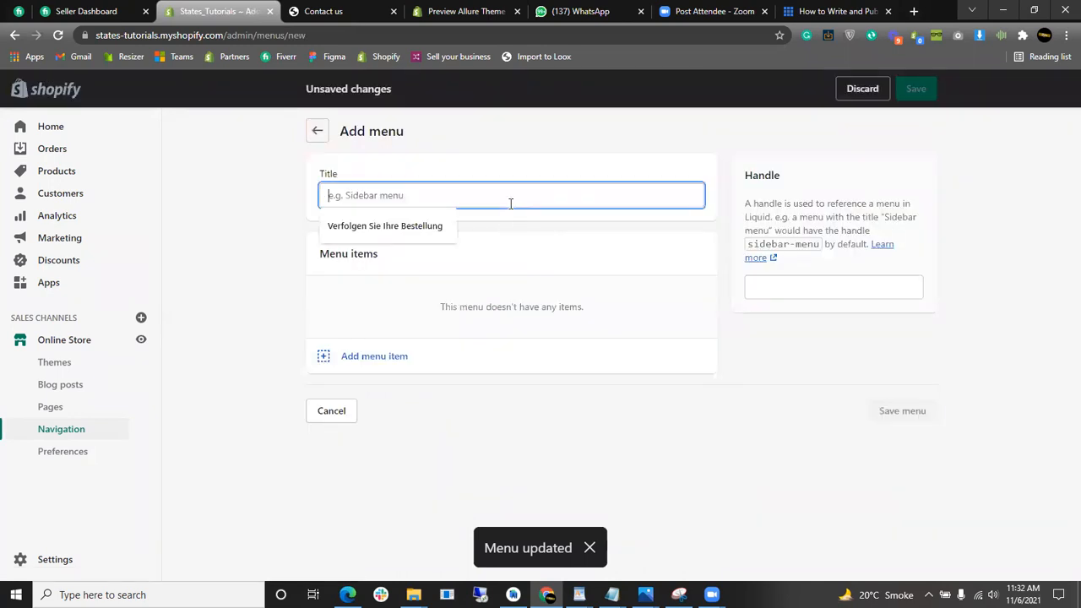
pyautogui.write('My First Menu')
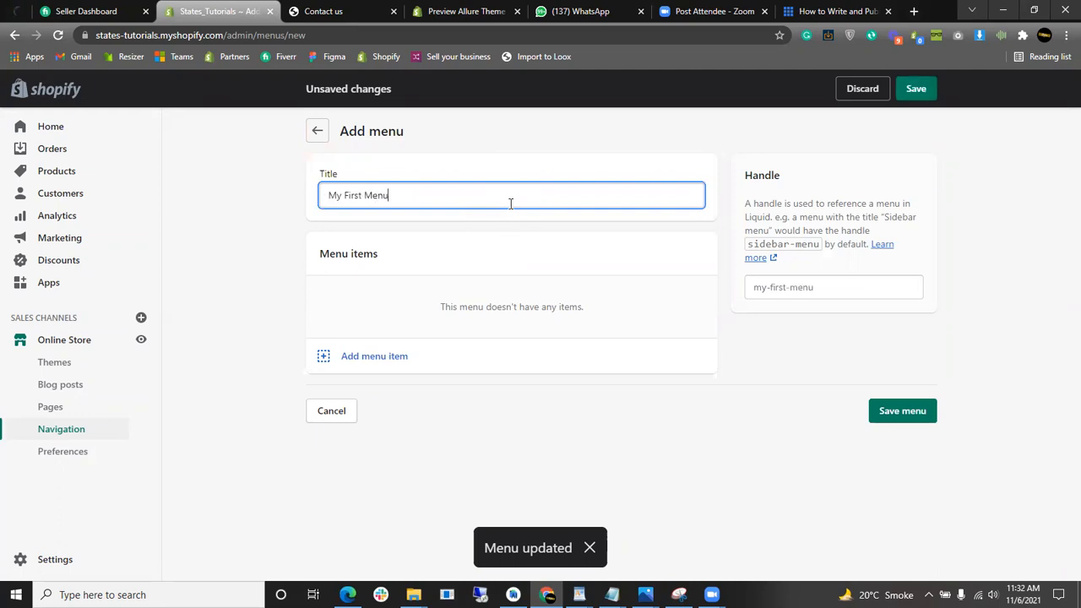
pyautogui.click(529, 348)
pyautogui.click(572, 433)
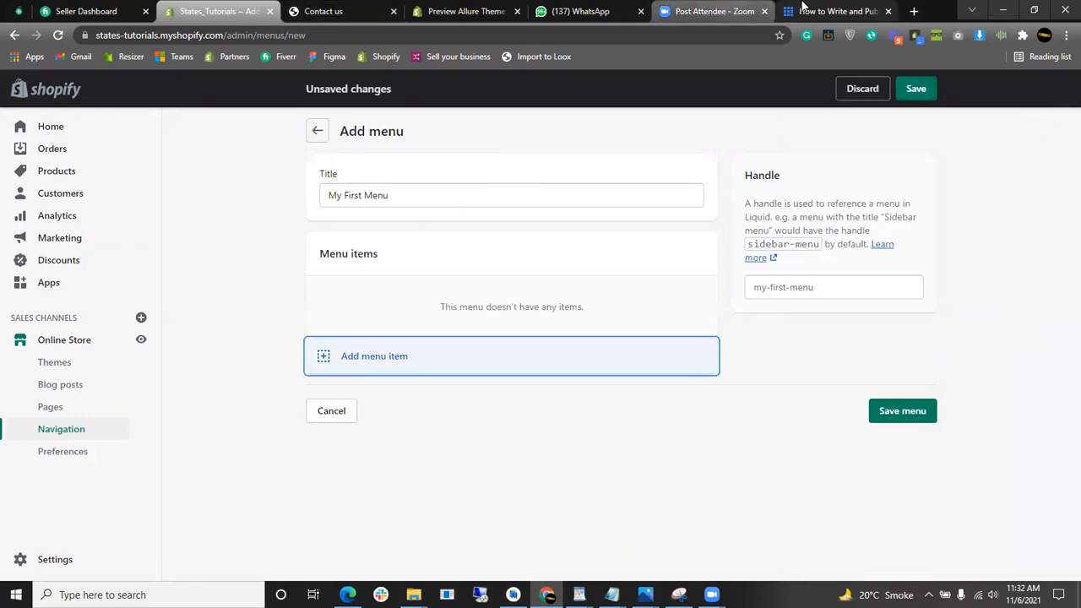
# - Cycle through the browser tabs and move the Bluehost article tab to third place
pyautogui.click(832, 11)
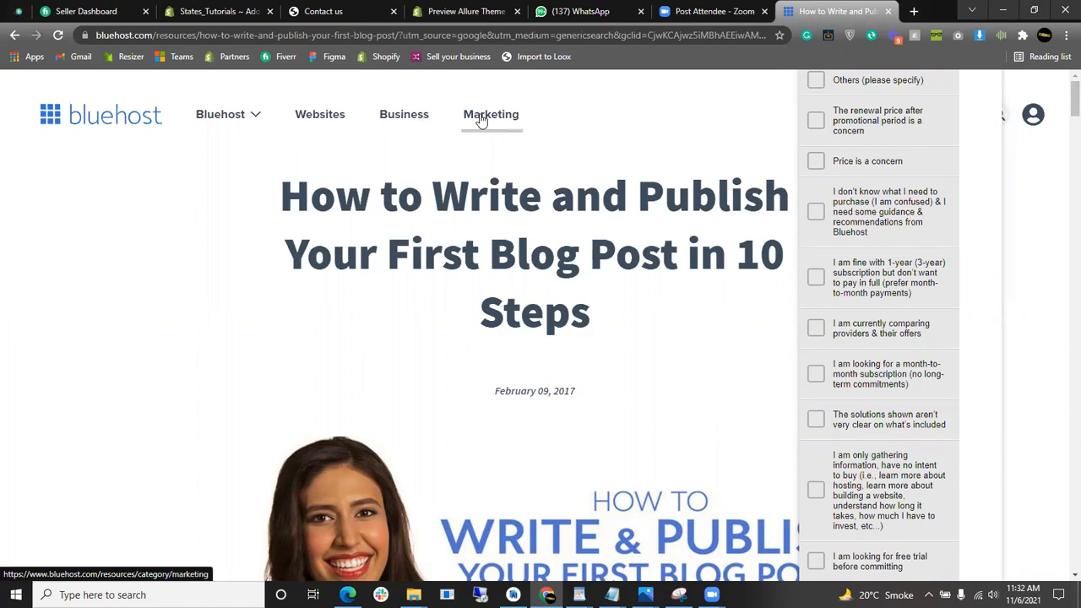
pyautogui.click(701, 11)
pyautogui.click(464, 11)
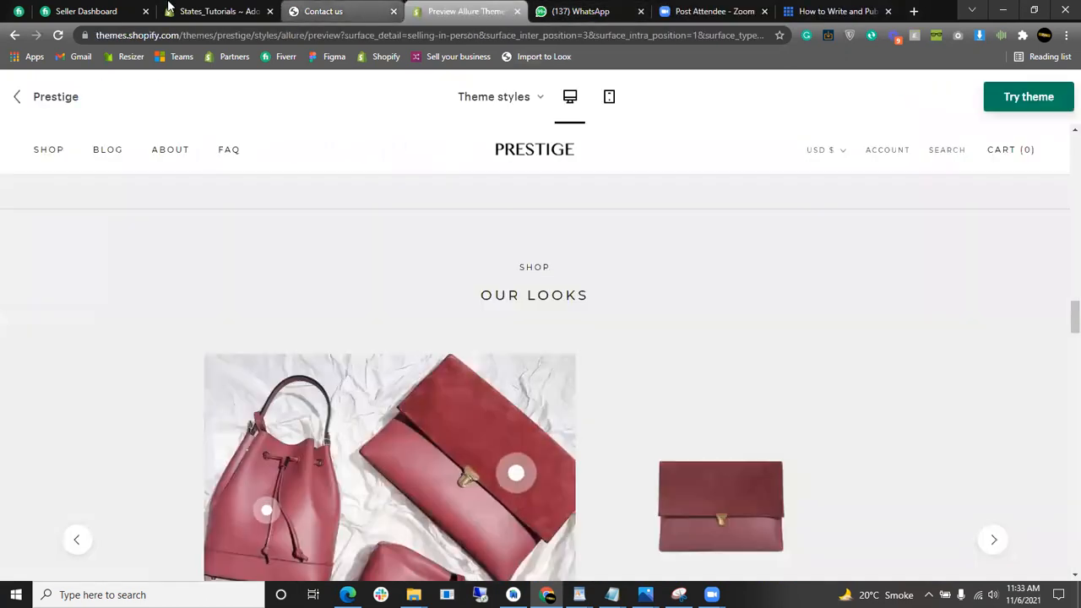
pyautogui.click(218, 11)
pyautogui.moveTo(841, 11); pyautogui.dragTo(279, 28)
# - Add a 'Home' item linked to the store's home page to My First Menu
pyautogui.click(218, 11)
pyautogui.click(562, 370)
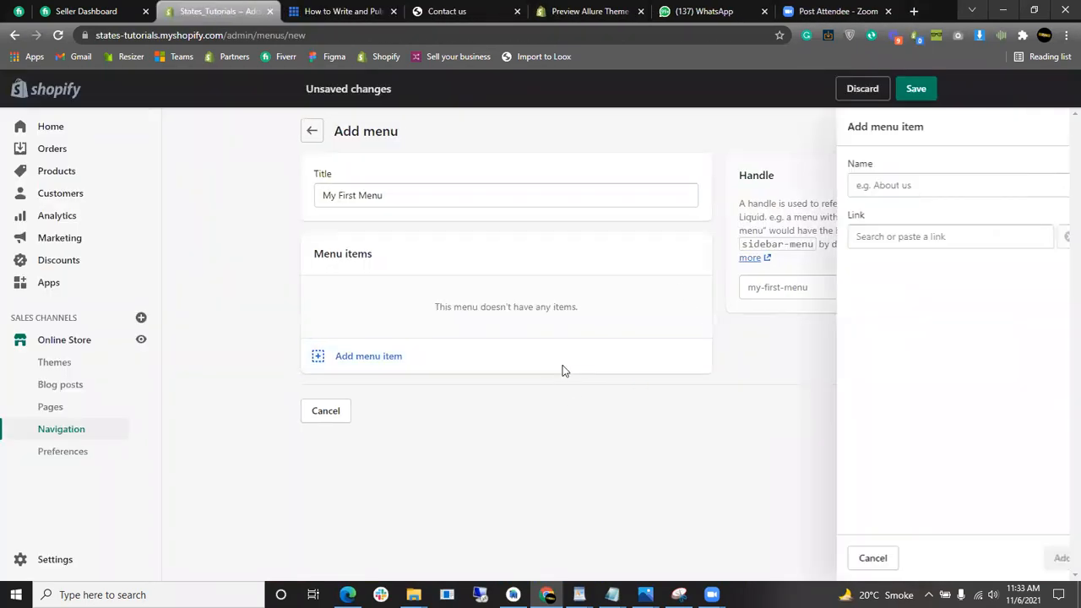
pyautogui.press('Escape')
pyautogui.click(652, 362)
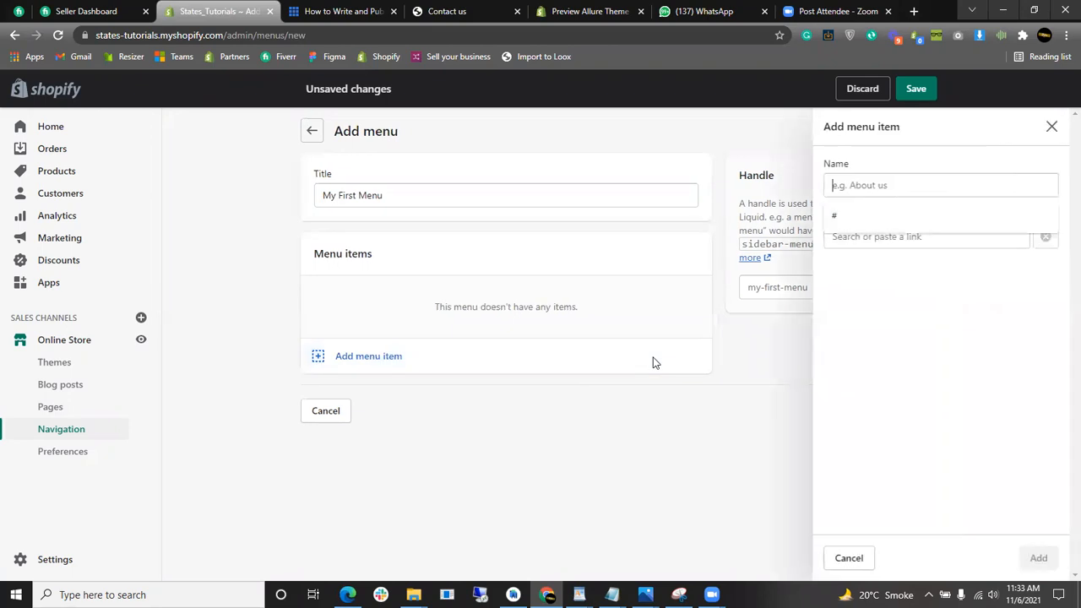
pyautogui.click(951, 342)
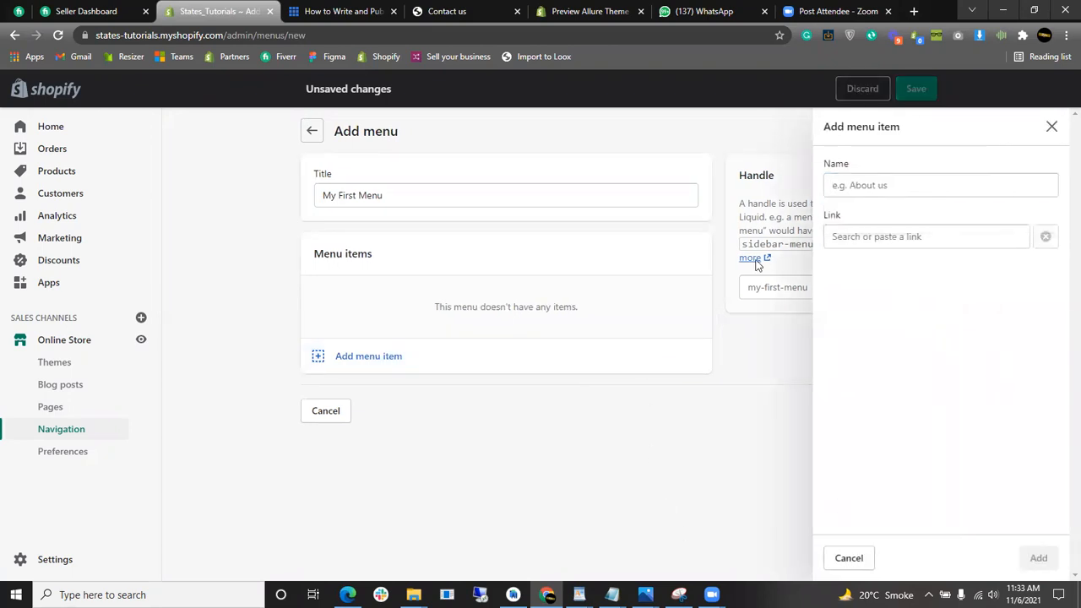
pyautogui.click(891, 240)
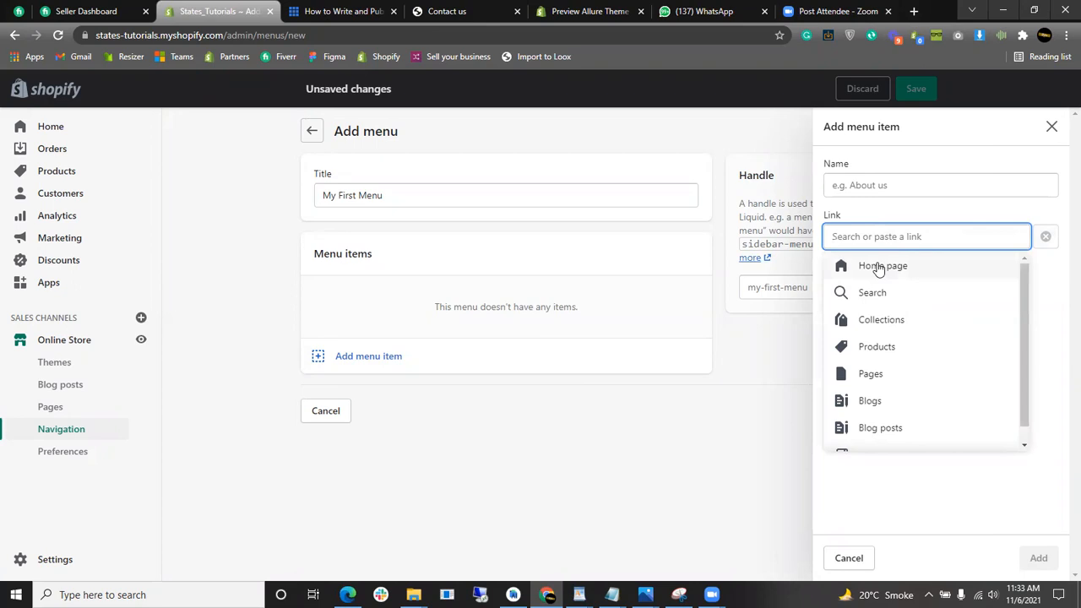
pyautogui.click(879, 267)
pyautogui.click(913, 181)
pyautogui.moveTo(861, 185); pyautogui.dragTo(832, 186)
pyautogui.press('BackSpace')
pyautogui.press('BackSpace')
pyautogui.write('Home')
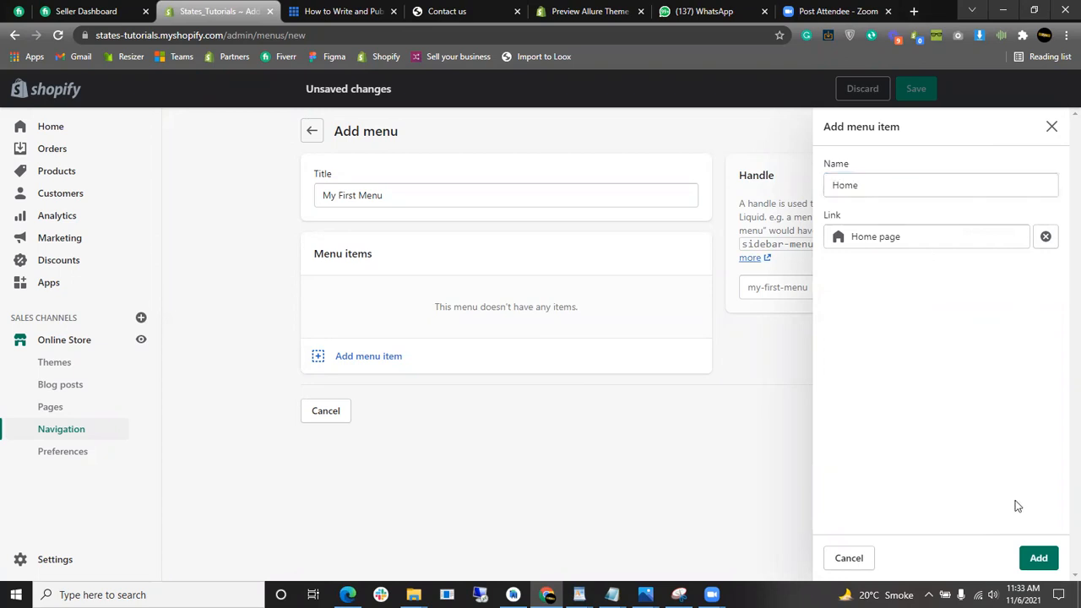
pyautogui.click(1052, 563)
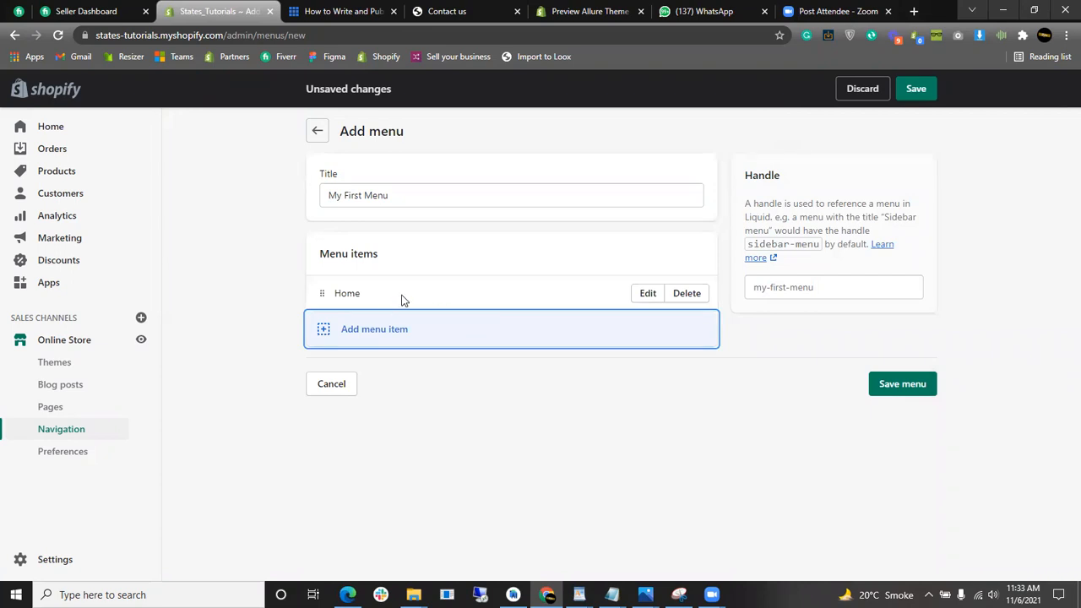
# - Start another menu item, then switch over to the Bluehost article tab
pyautogui.click(403, 332)
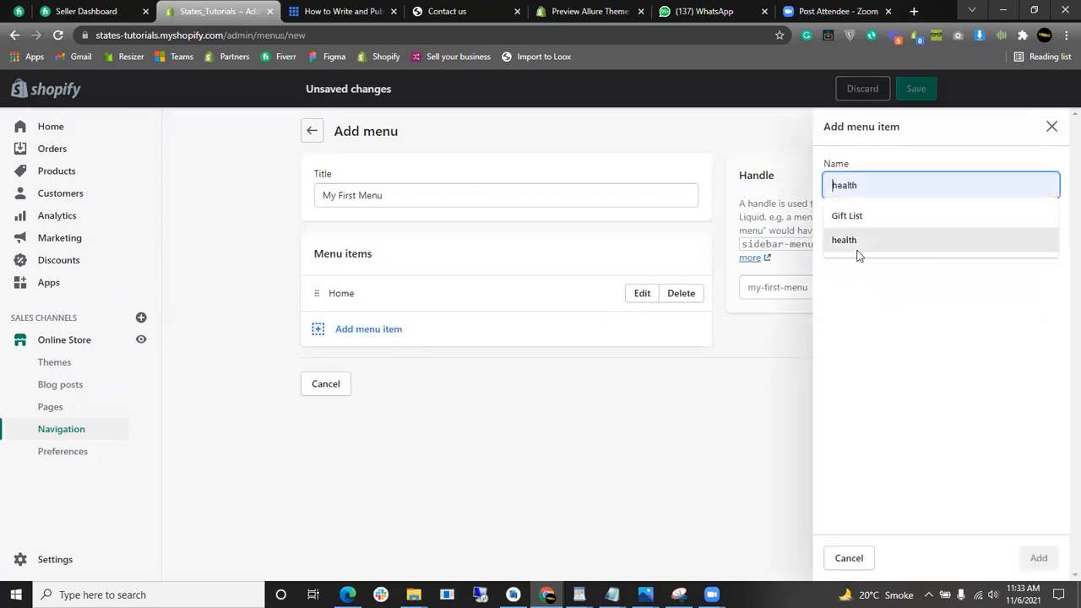
pyautogui.click(891, 239)
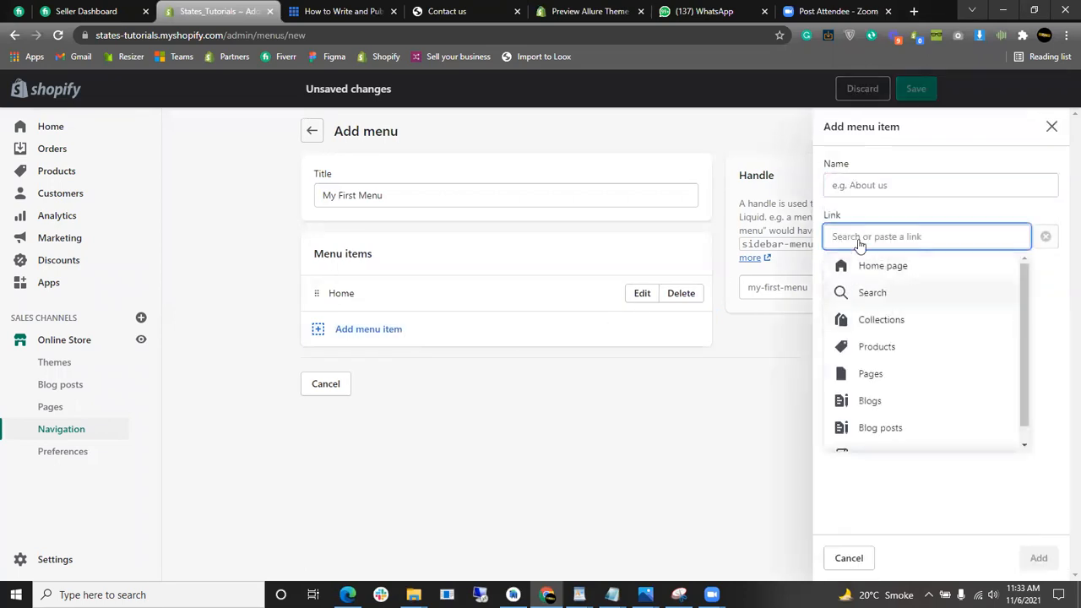
pyautogui.click(881, 189)
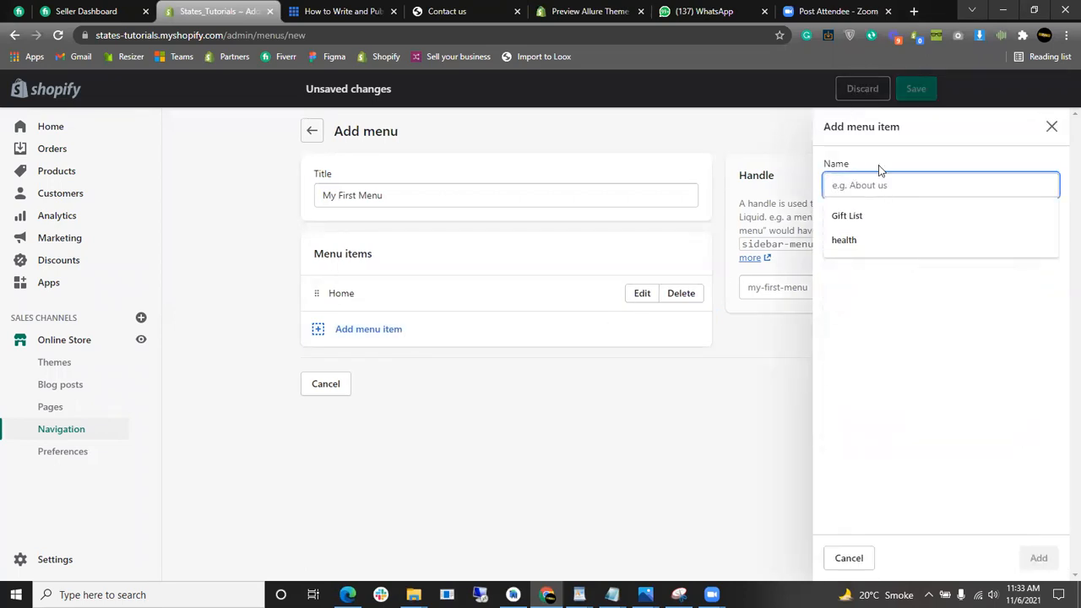
pyautogui.click(355, 11)
pyautogui.click(218, 11)
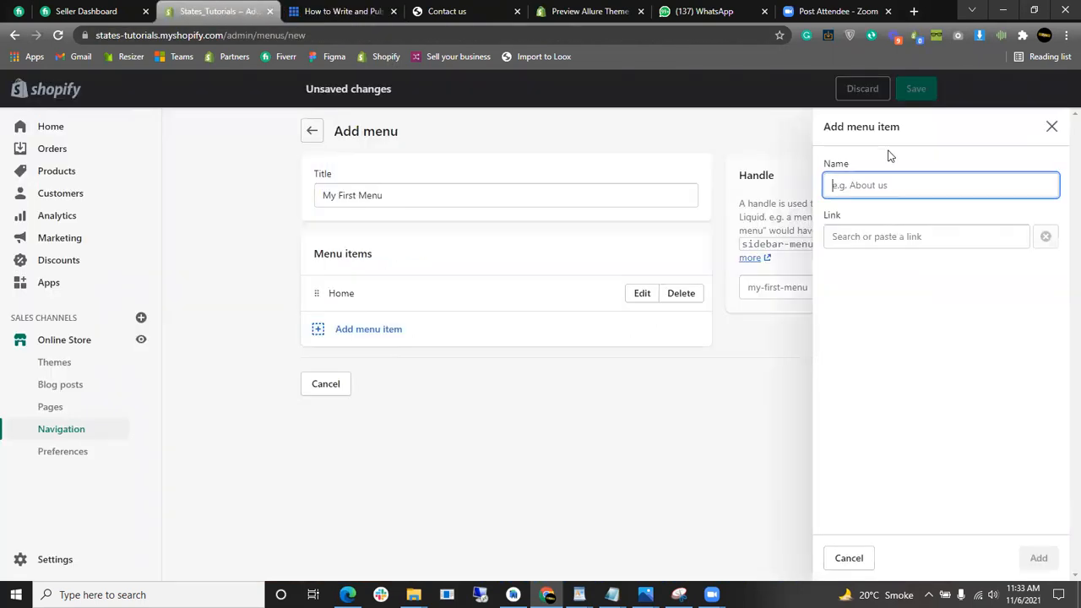
pyautogui.click(347, 11)
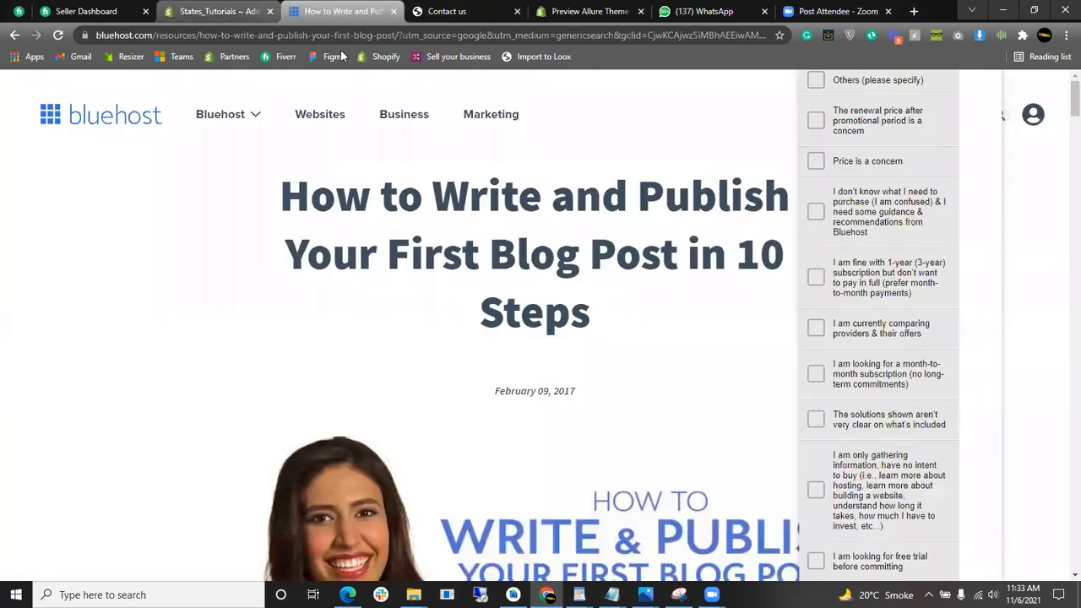
pyautogui.moveTo(153, 34); pyautogui.dragTo(97, 35)
pyautogui.rightClick(134, 40)
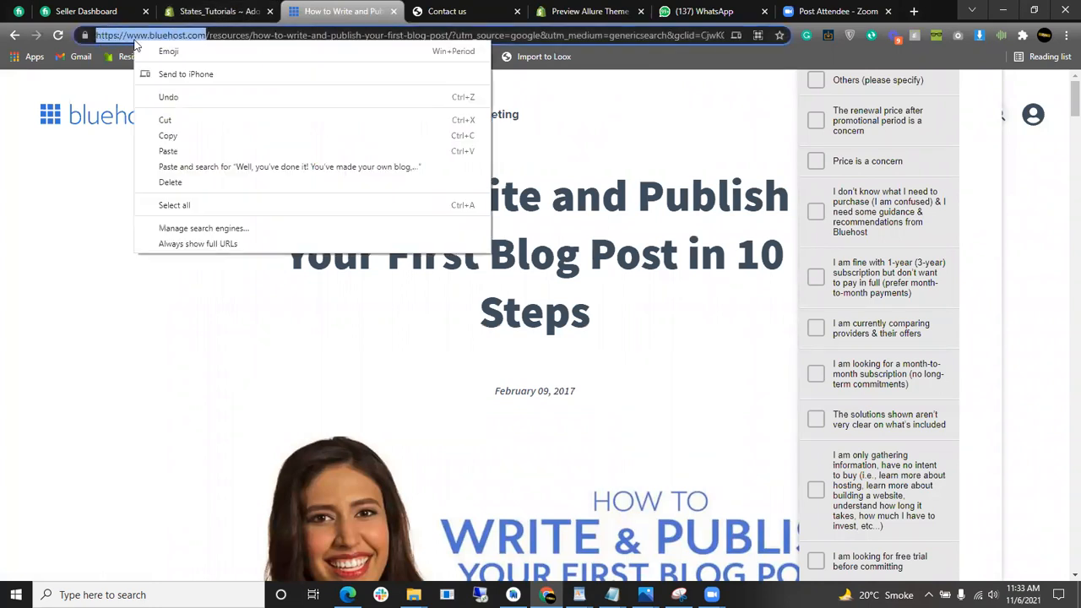
pyautogui.click(193, 139)
pyautogui.click(216, 11)
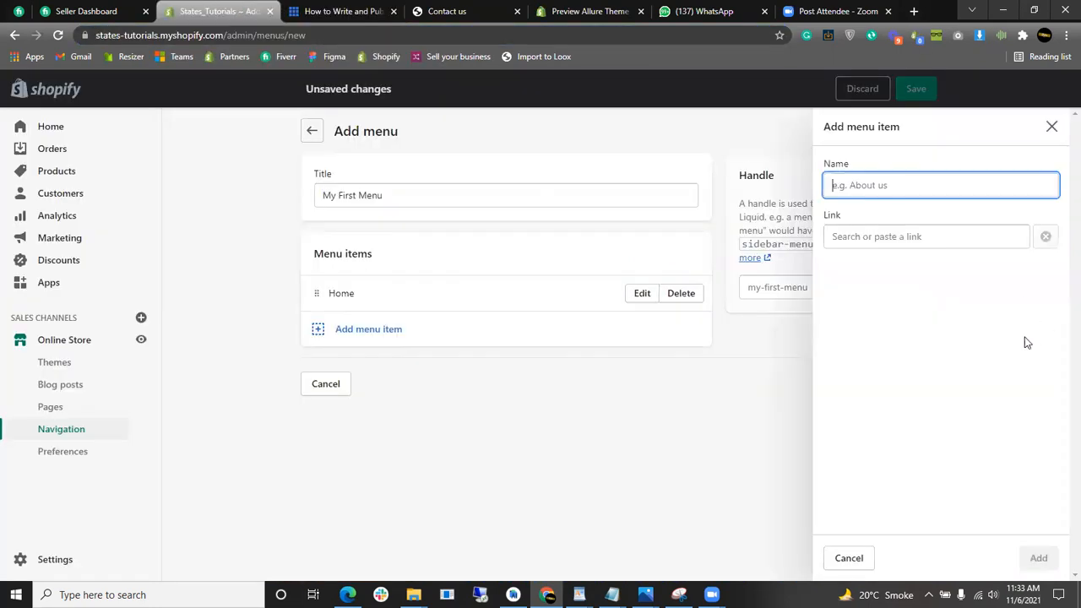
pyautogui.click(891, 245)
pyautogui.hotkey('ctrl', 'v')
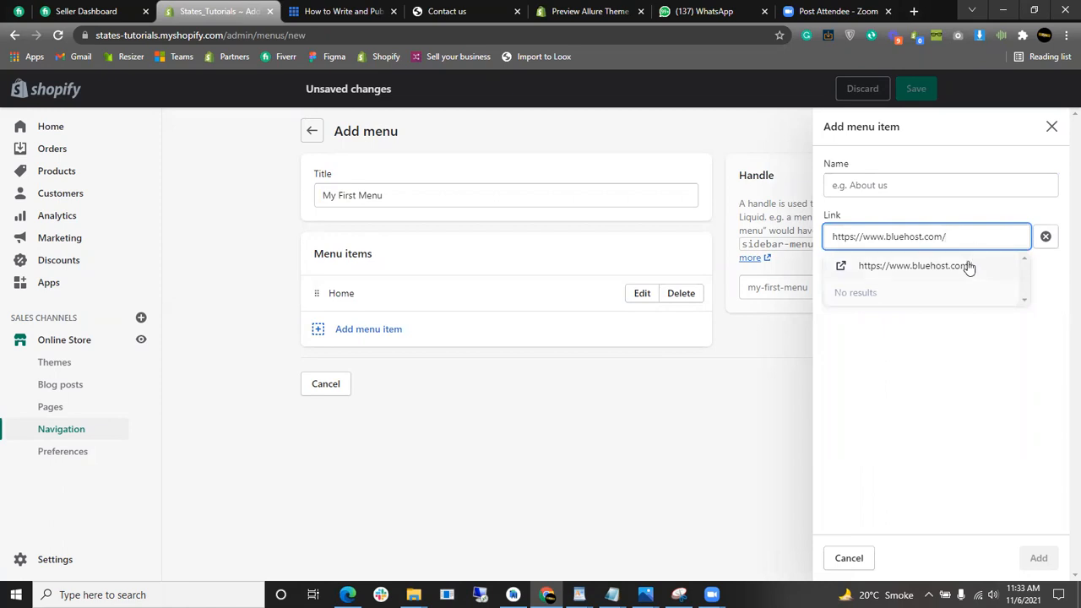
pyautogui.click(887, 267)
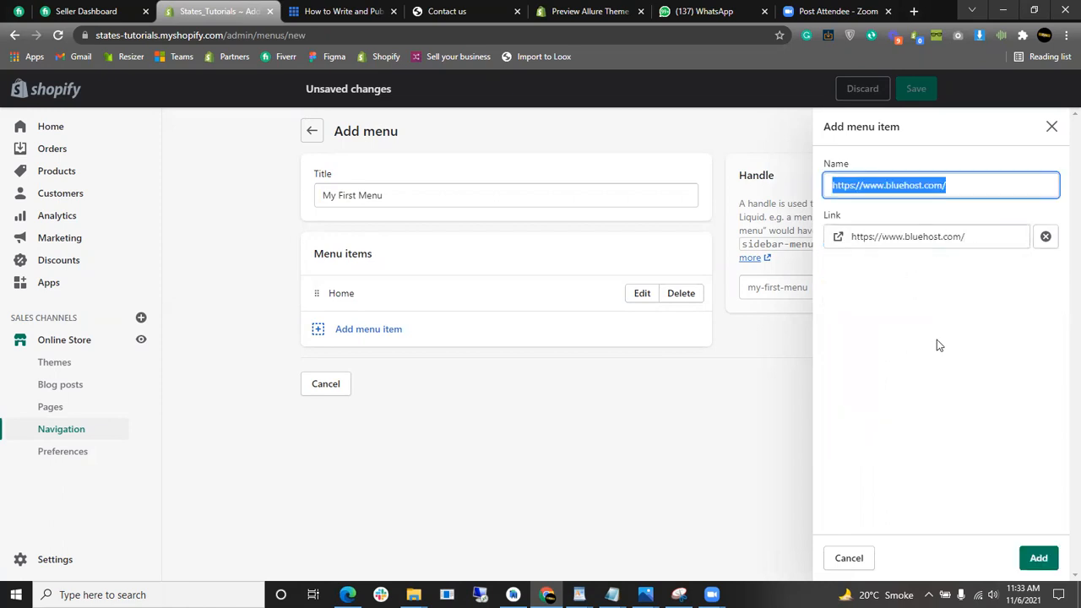
pyautogui.tripleClick(864, 186)
pyautogui.write('Bluehost')
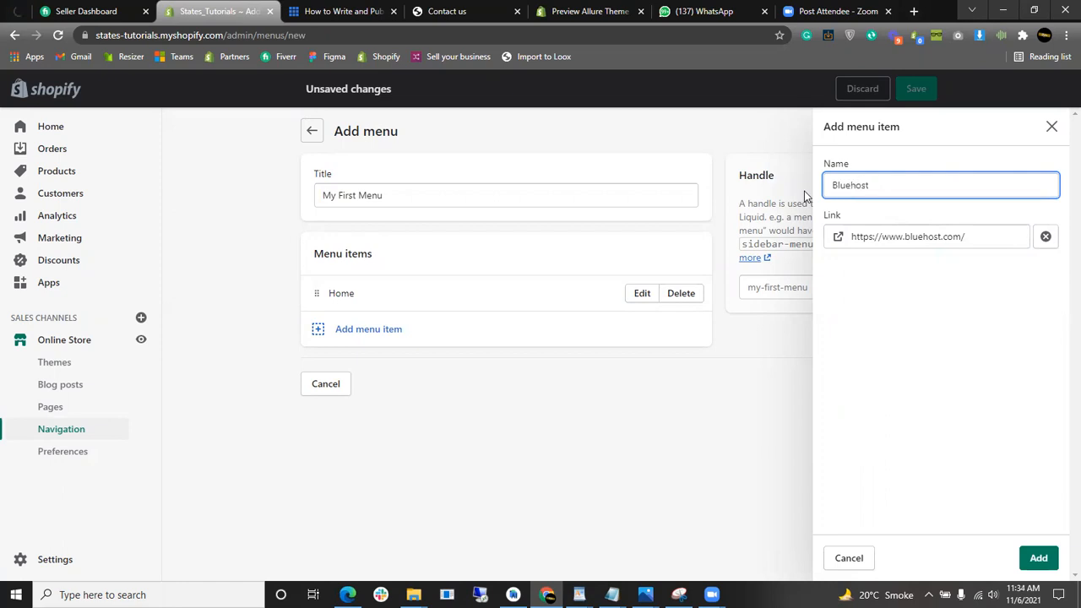
pyautogui.click(908, 320)
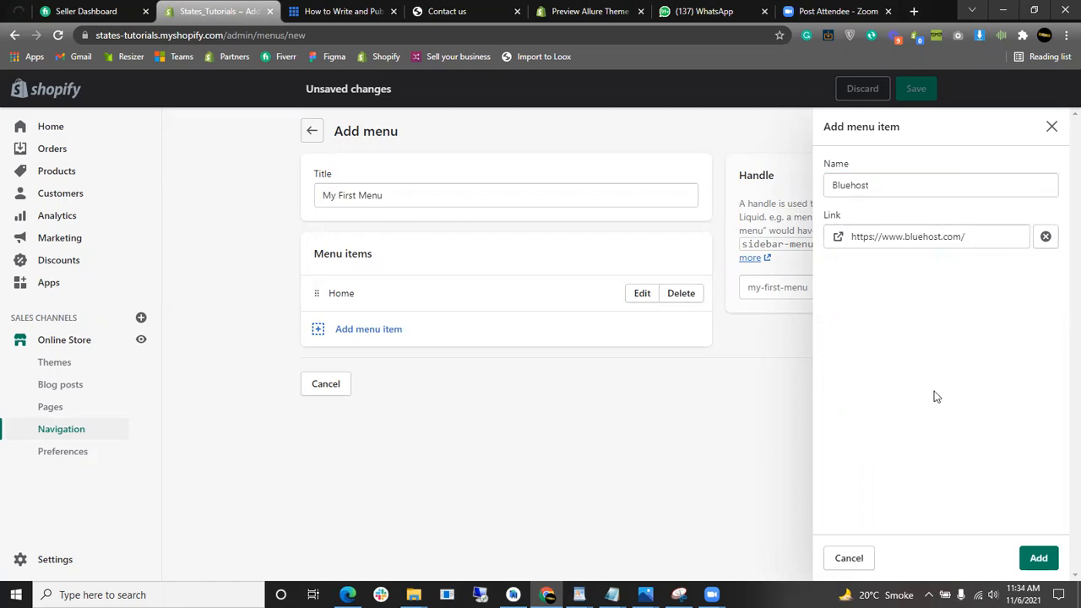
pyautogui.click(1037, 558)
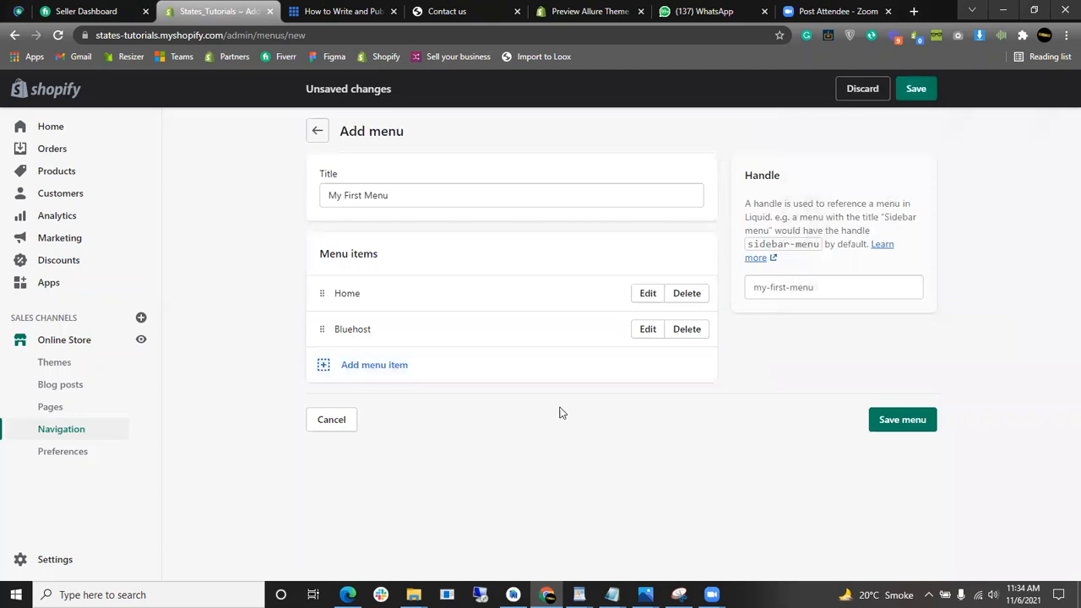
# - Add a Contact us item linked to the Contact us page and save the menu
pyautogui.click(572, 377)
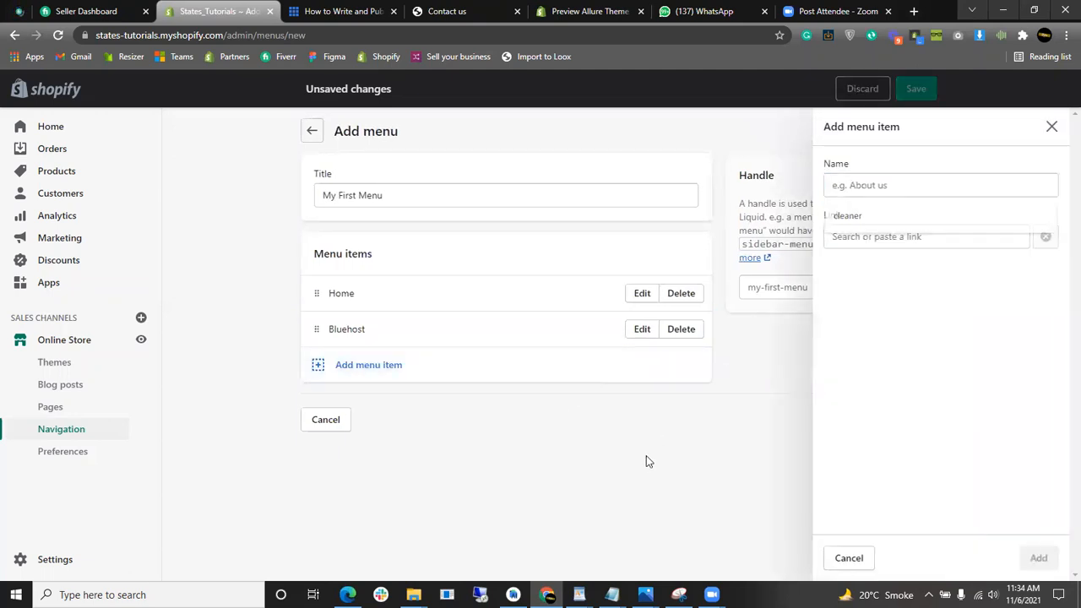
pyautogui.click(519, 369)
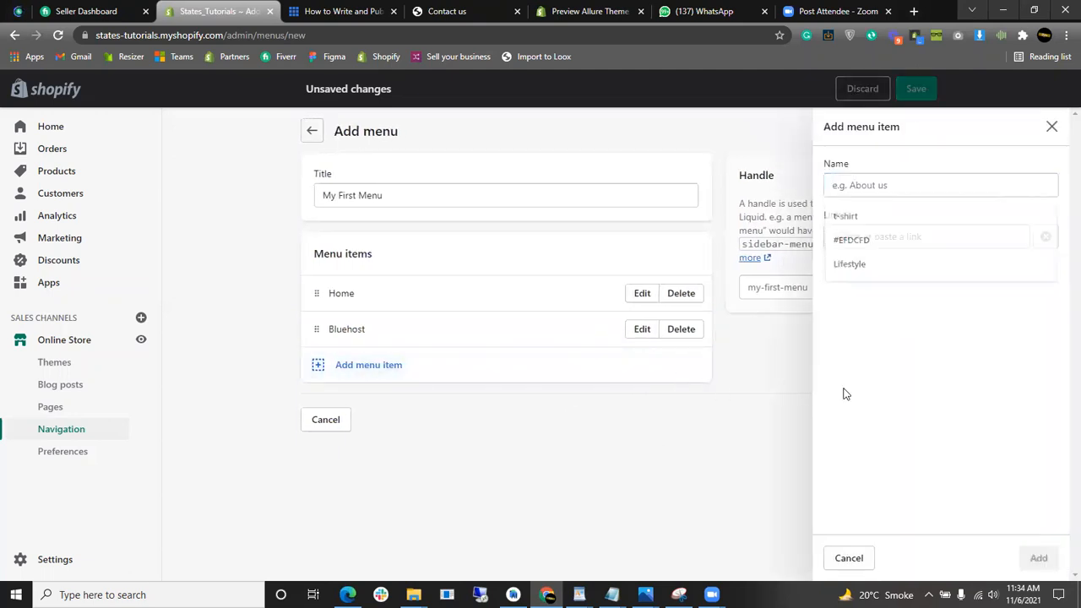
pyautogui.click(1053, 129)
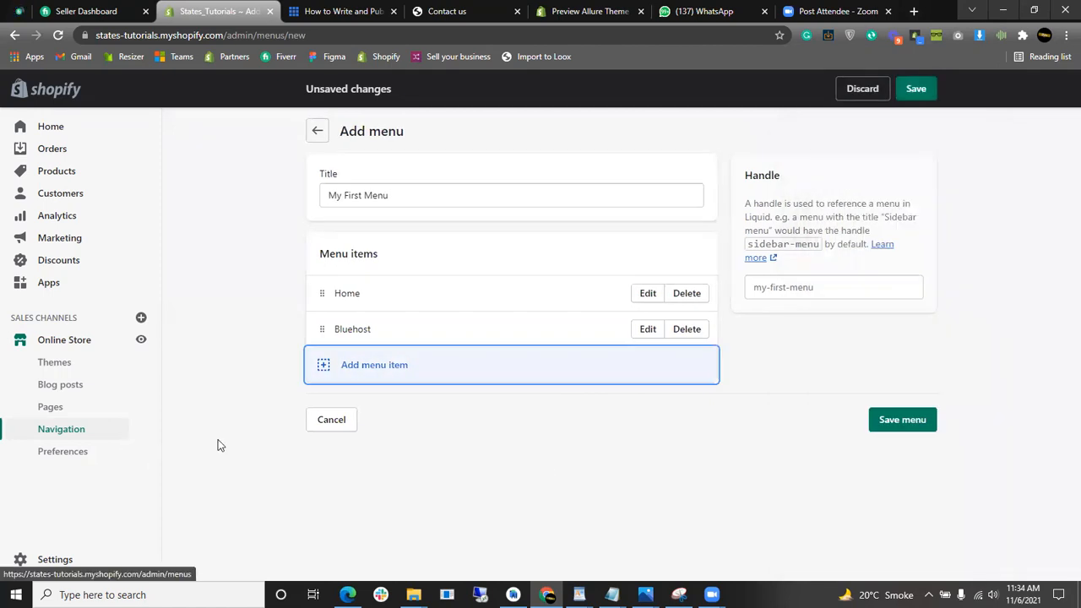
pyautogui.click(490, 366)
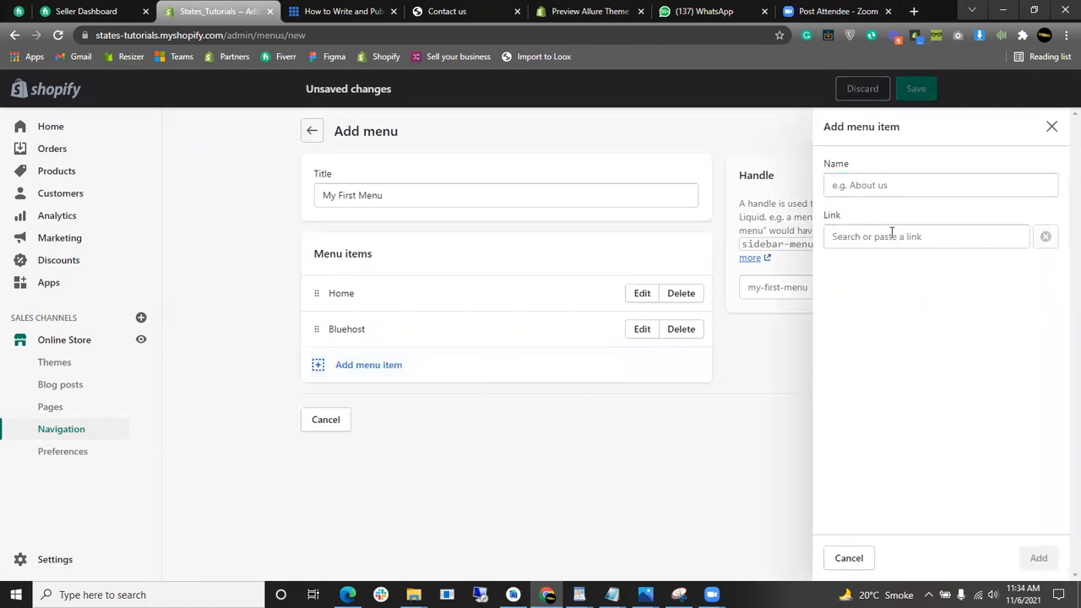
pyautogui.click(892, 235)
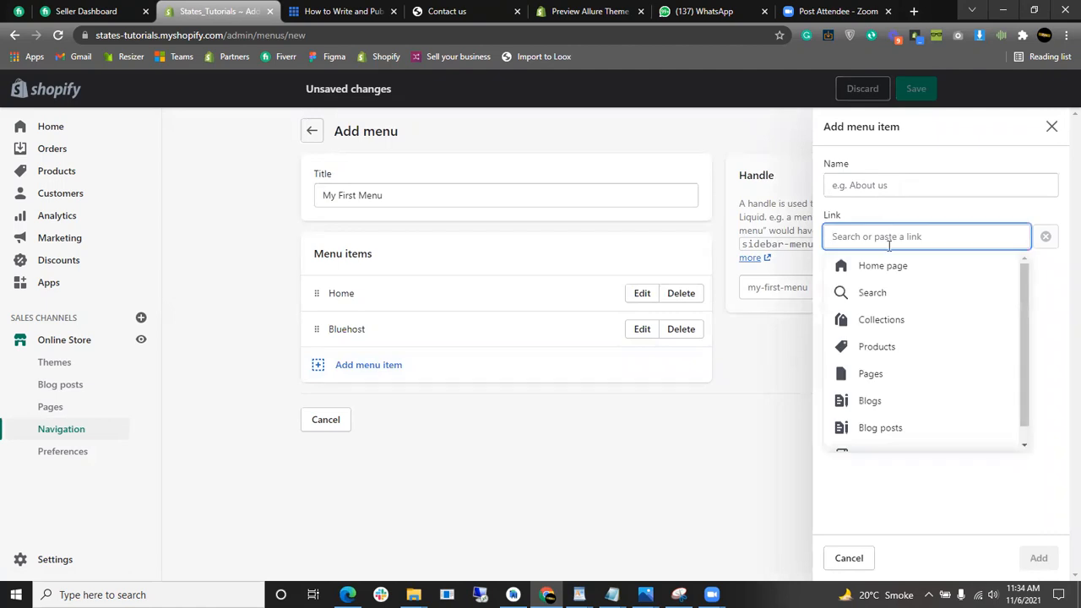
pyautogui.click(871, 374)
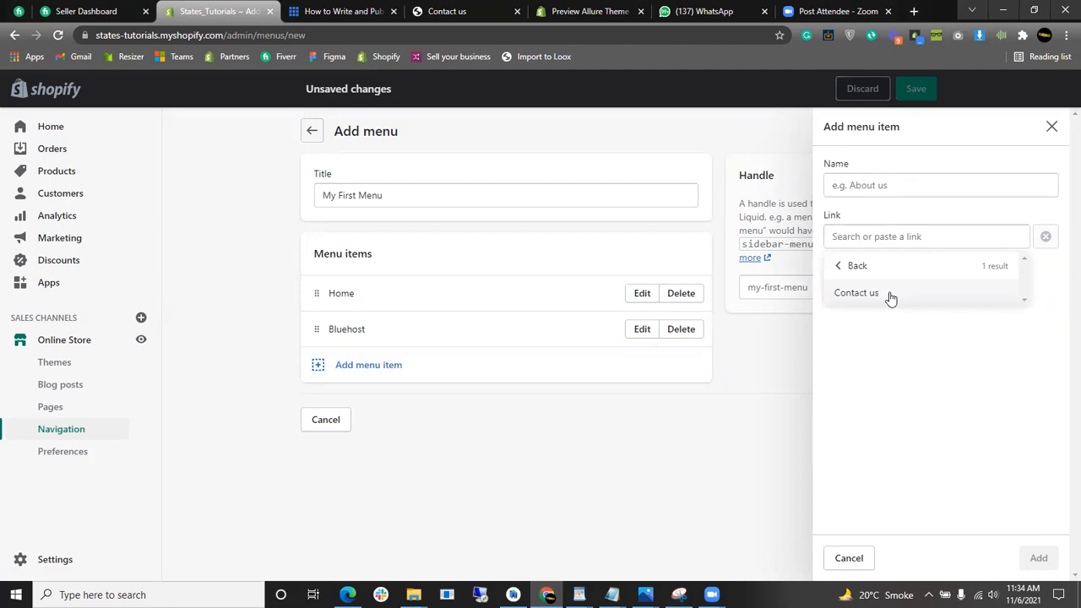
pyautogui.click(890, 294)
pyautogui.click(1039, 559)
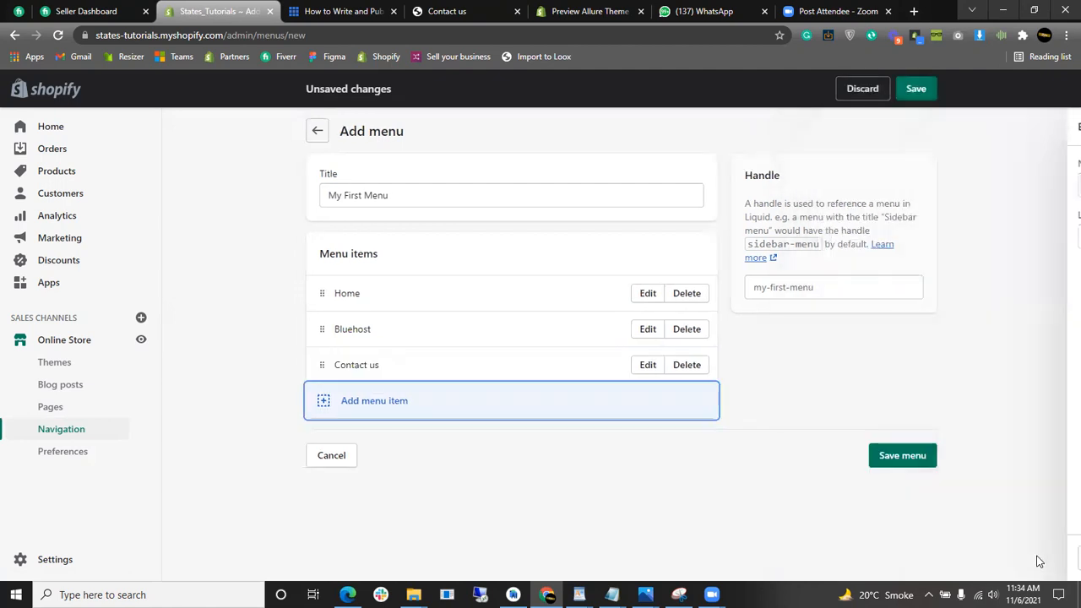
pyautogui.click(915, 90)
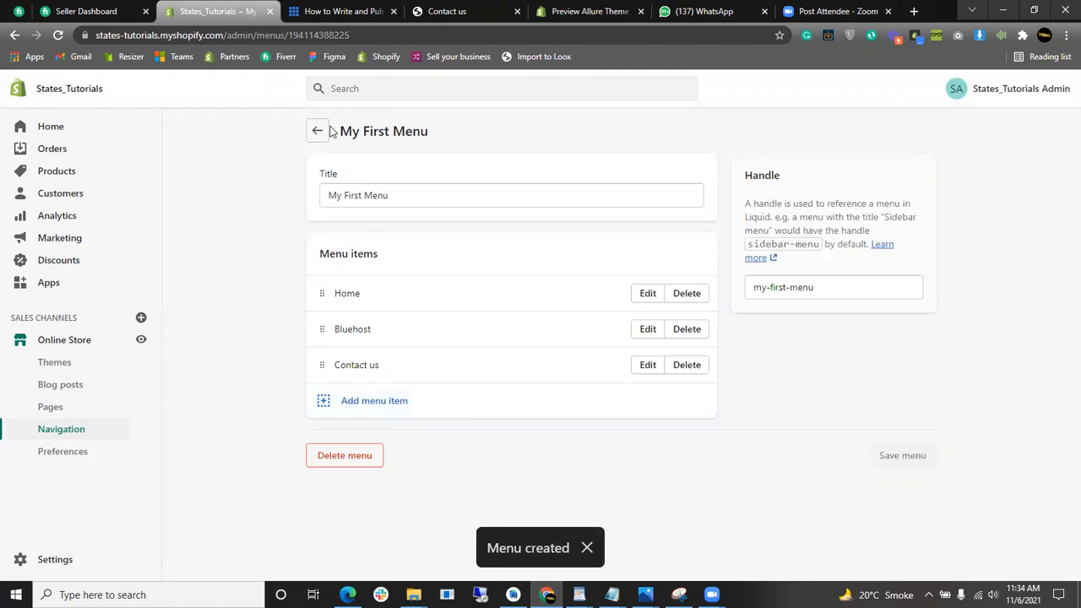
# - Preview the storefront header showing Home and Catalog, then return to the Navigation menu list
pyautogui.click(140, 344)
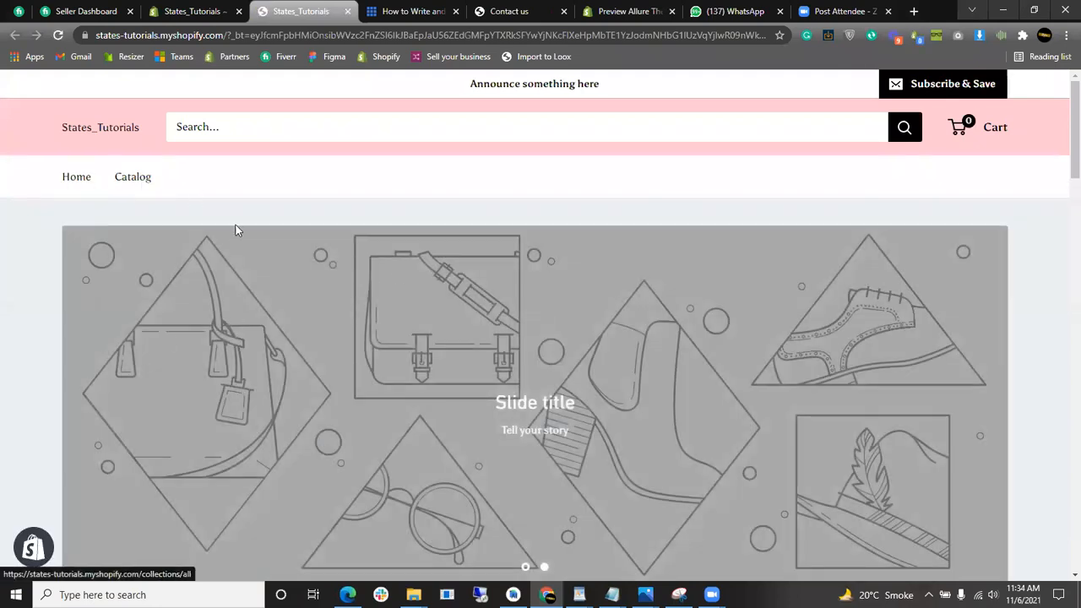
pyautogui.moveTo(1062, 115); pyautogui.dragTo(1062, 75)
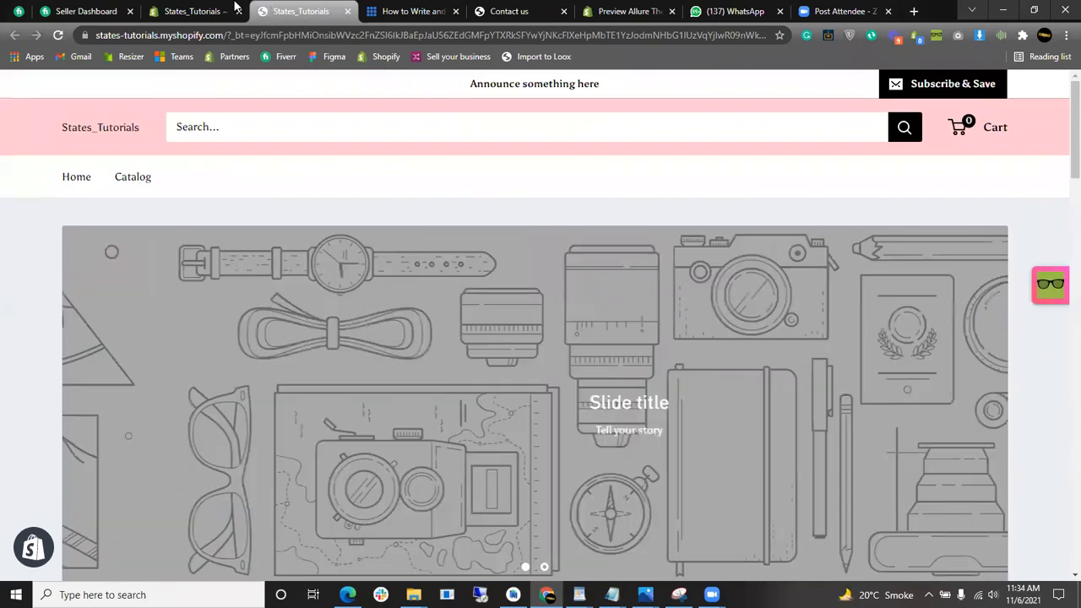
pyautogui.click(227, 8)
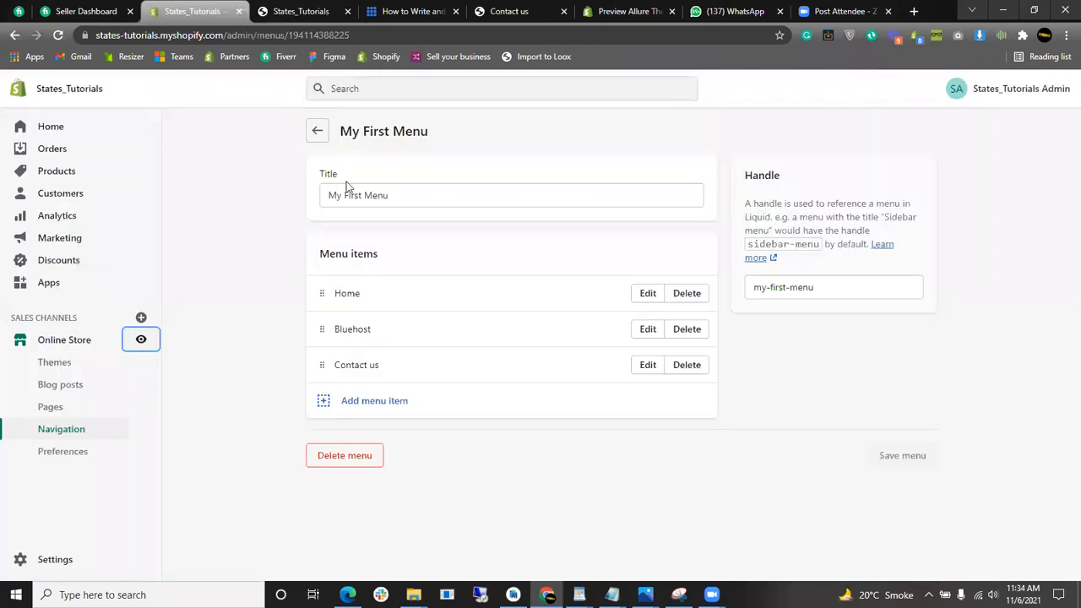
pyautogui.click(319, 137)
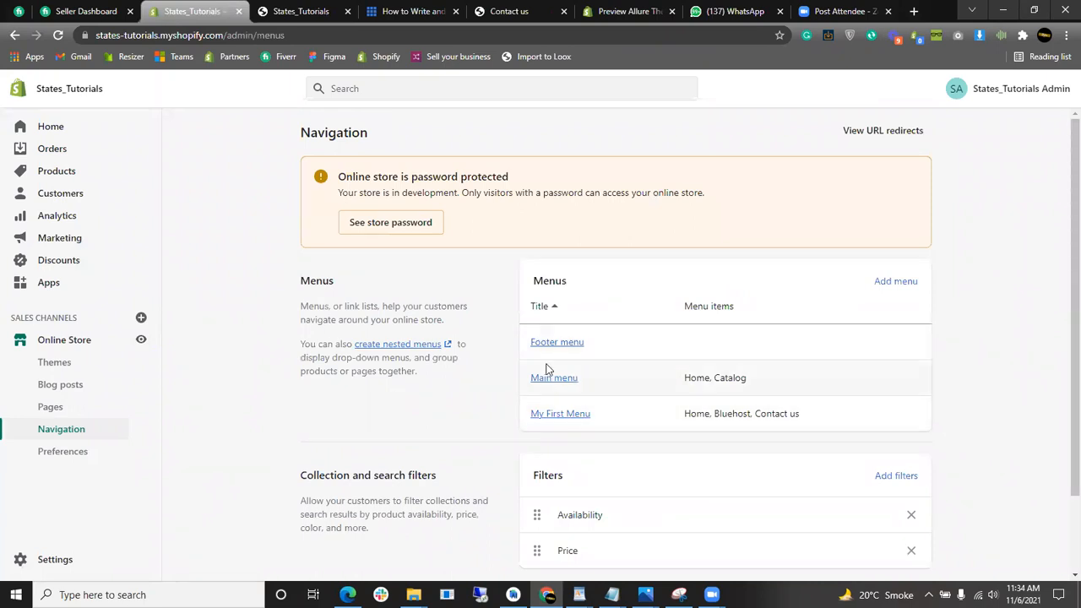
# - Switch the Warehouse-2-0-0 theme header to My First Menu (Home, Bluehost, Contact us) and save
pyautogui.click(49, 339)
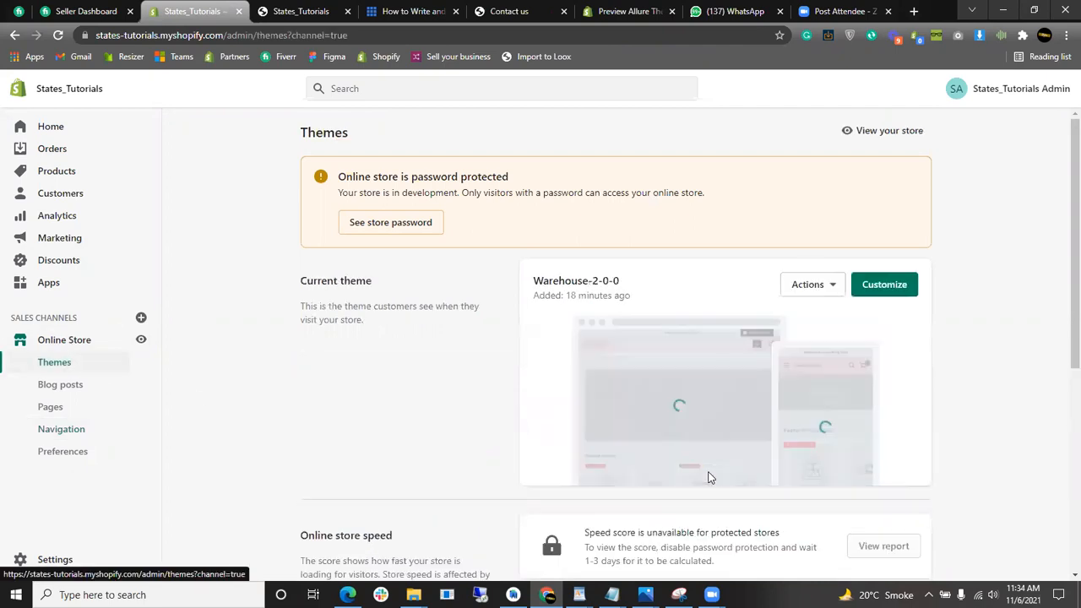
pyautogui.click(878, 288)
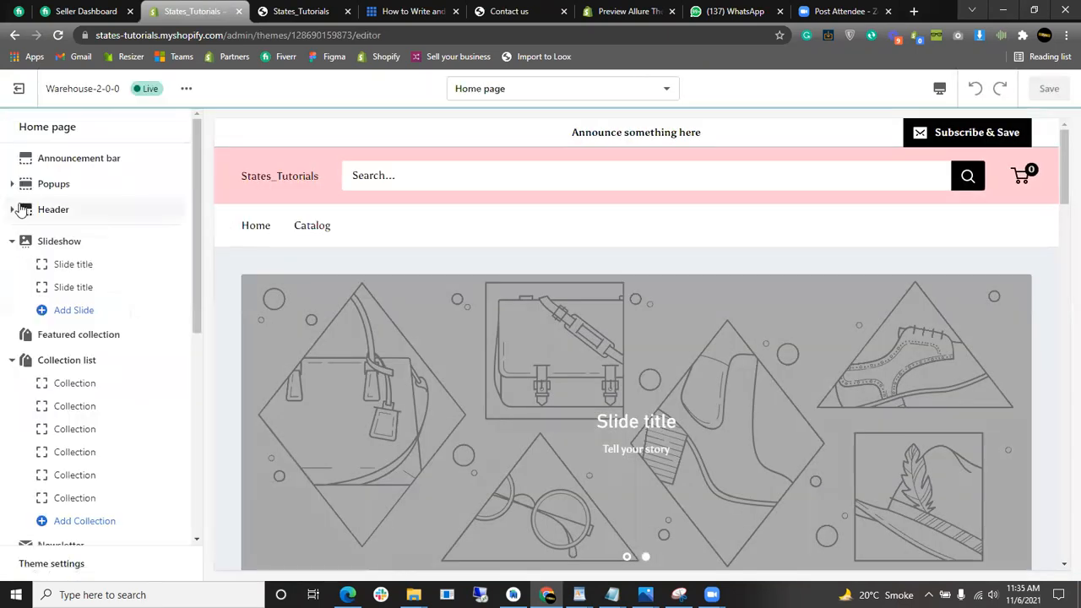
pyautogui.click(12, 211)
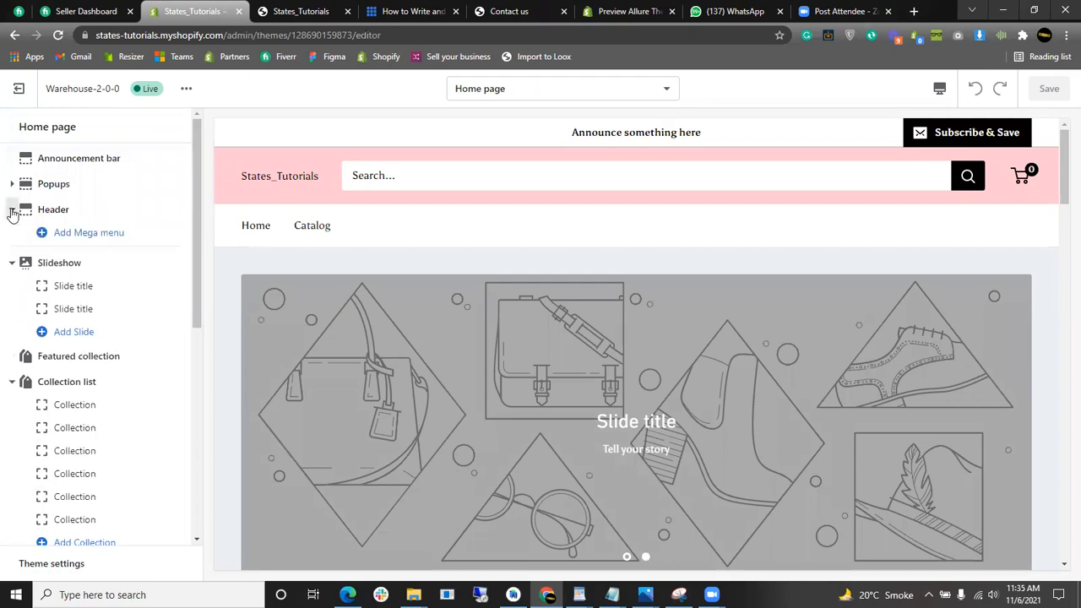
pyautogui.click(71, 218)
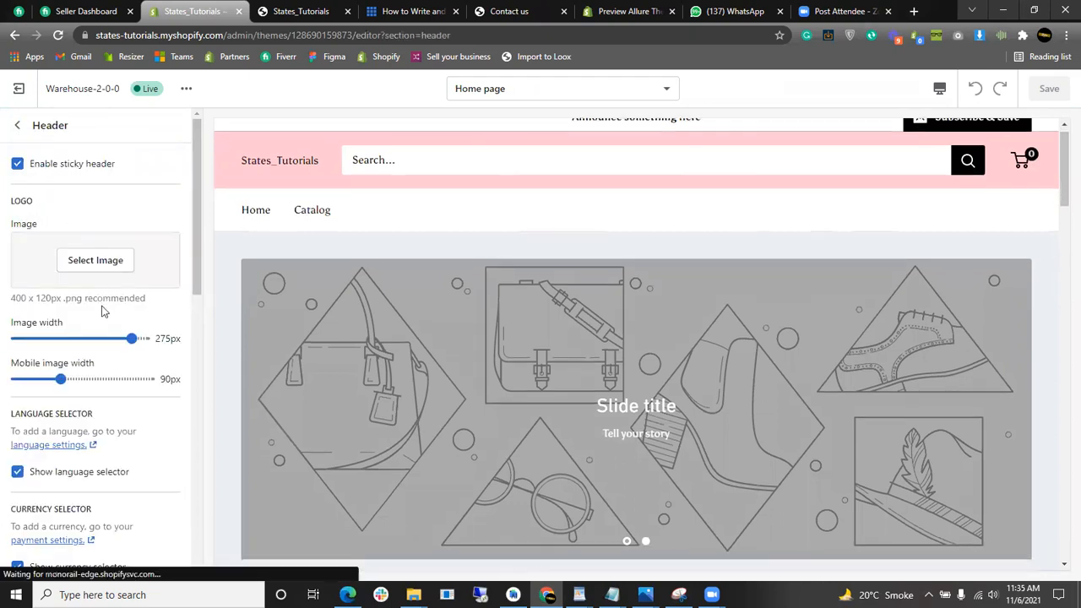
pyautogui.scroll(-5, 101, 312)
pyautogui.click(108, 328)
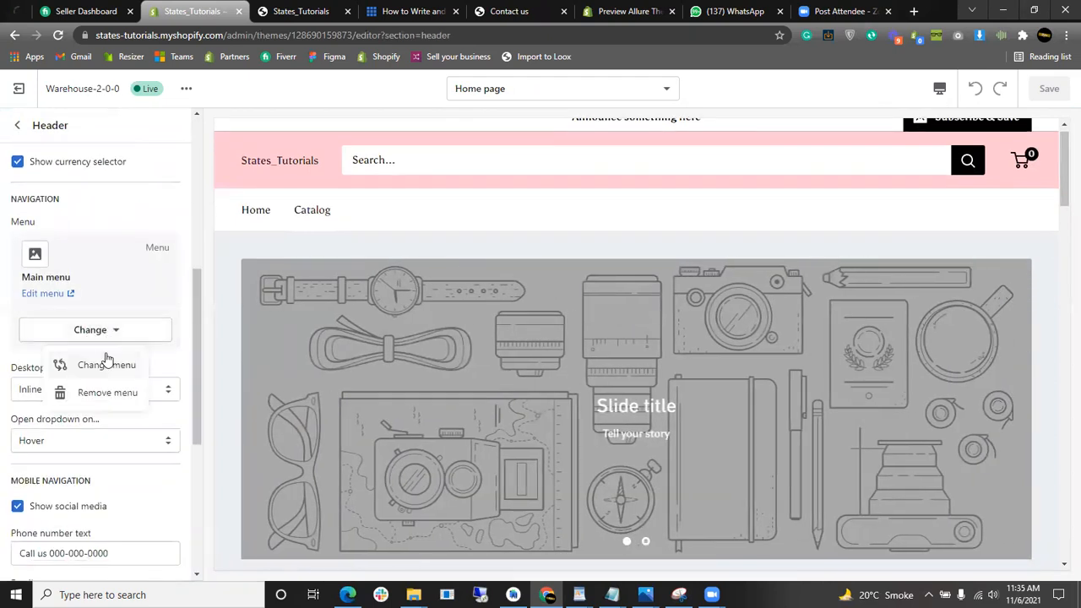
pyautogui.click(107, 364)
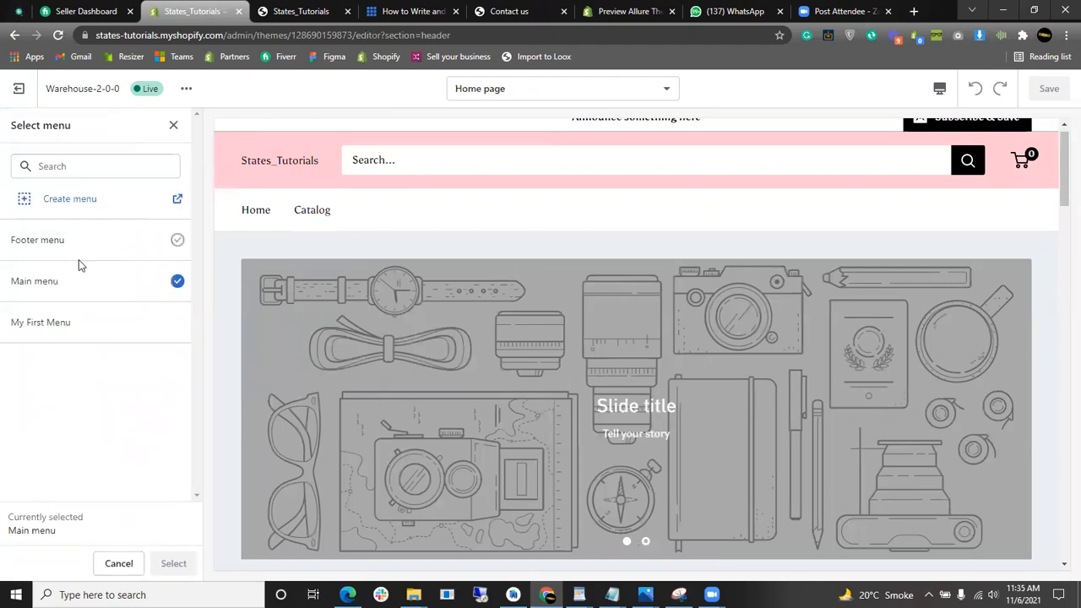
pyautogui.click(78, 322)
pyautogui.click(173, 563)
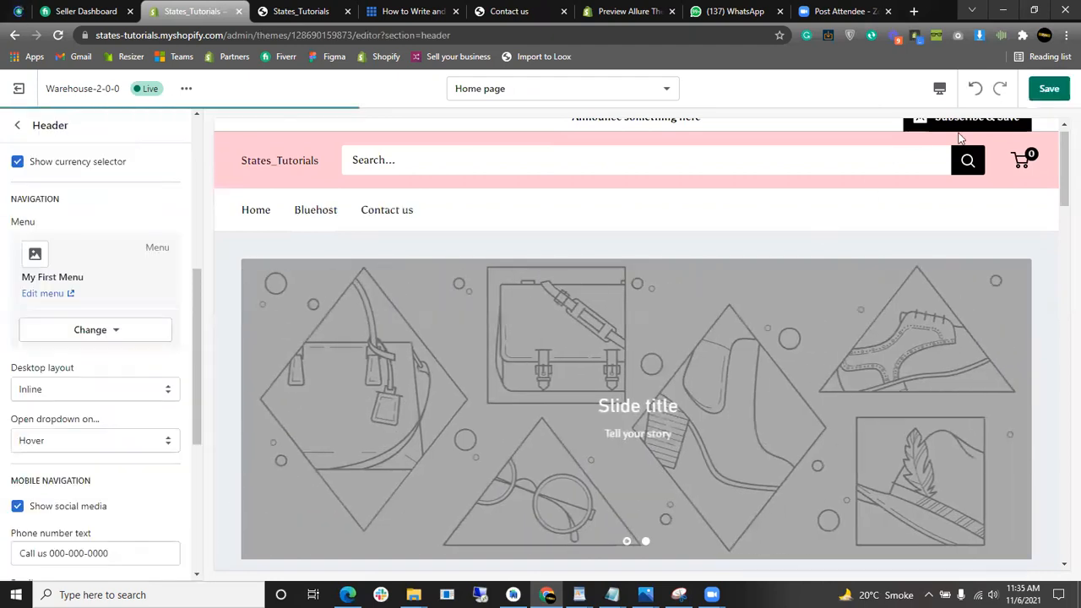
pyautogui.click(1050, 88)
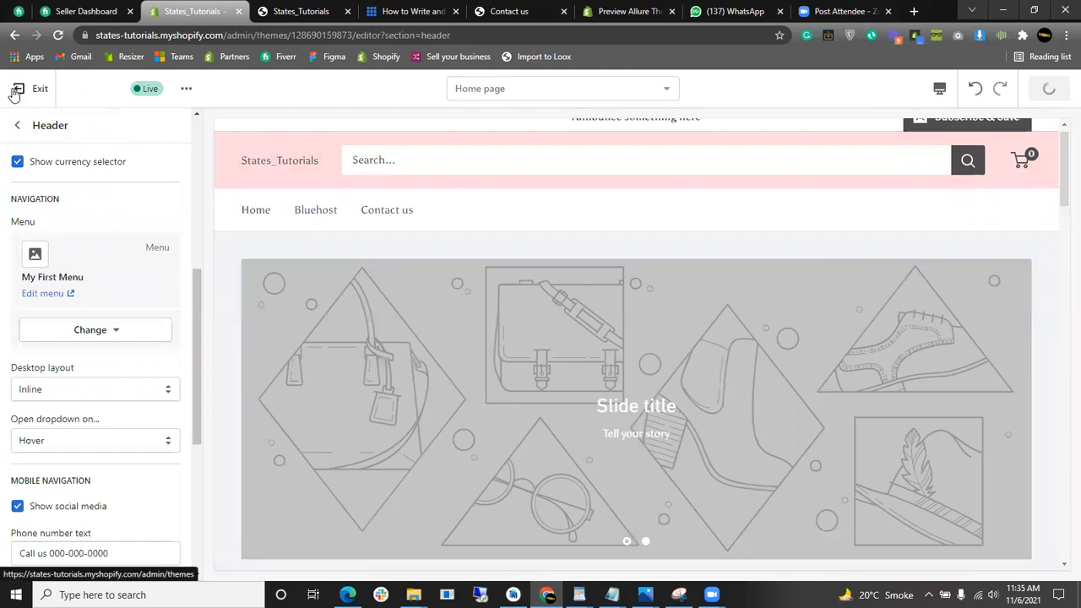
pyautogui.click(15, 91)
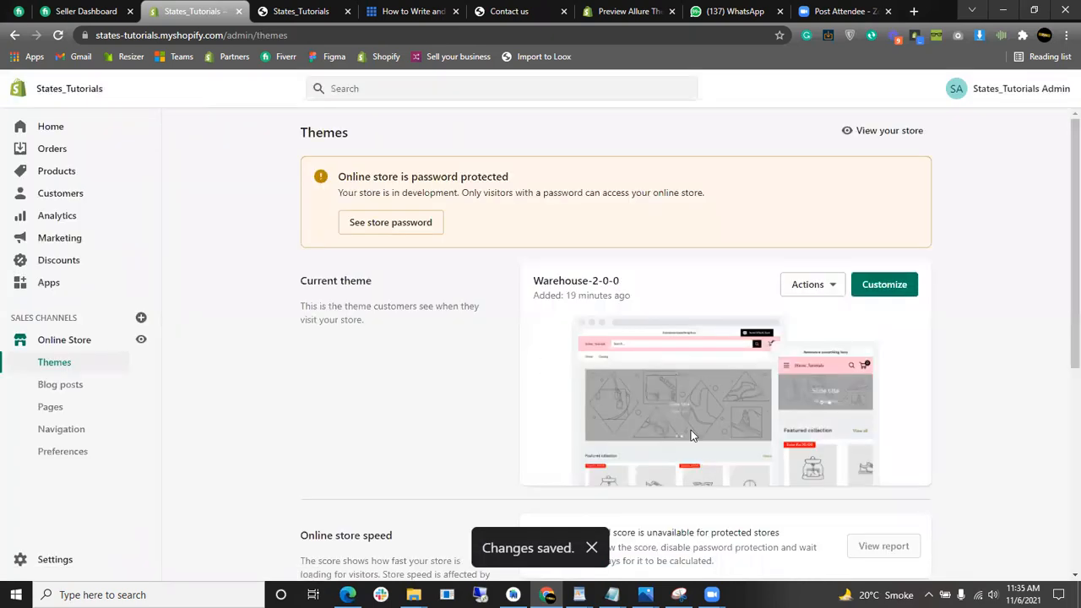
pyautogui.scroll(-2, 691, 435)
# - Go to Navigation and open the live storefront in a new tab
pyautogui.click(60, 428)
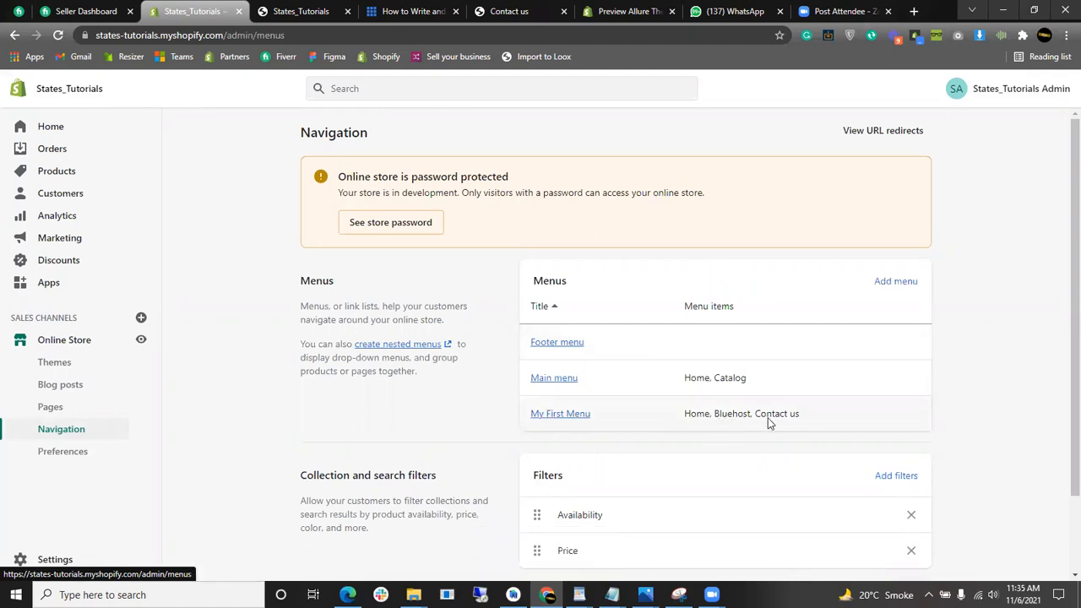
pyautogui.click(153, 346)
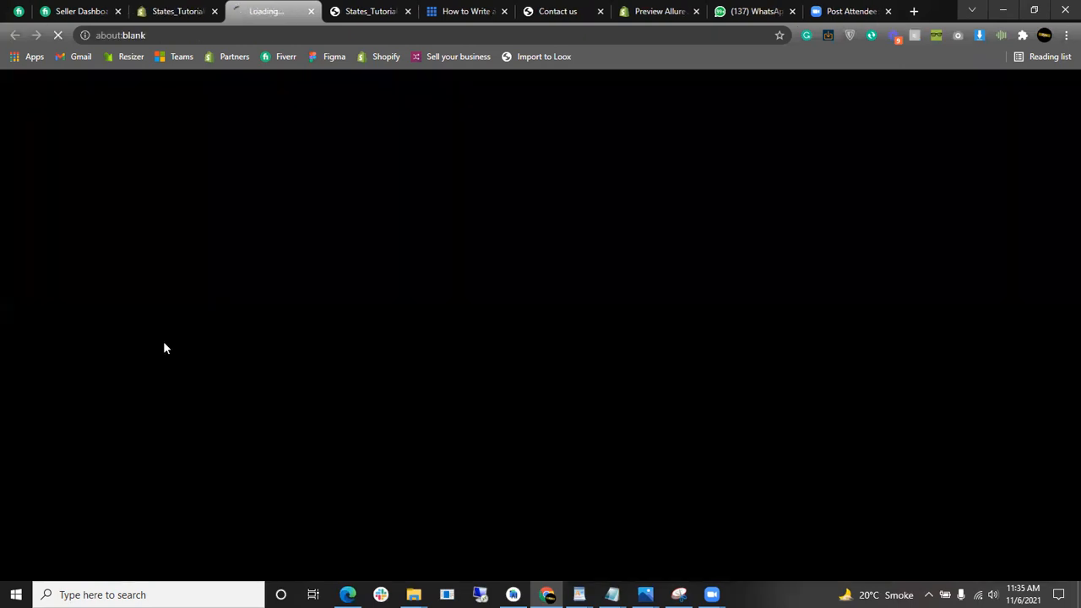
pyautogui.click(407, 12)
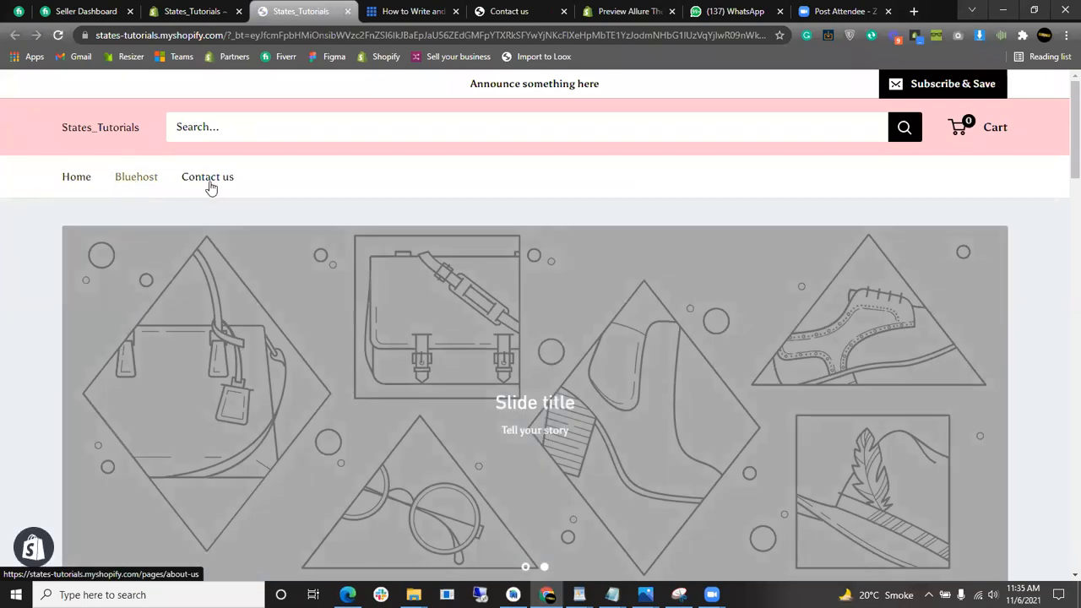
# - Test the header's Bluehost and Contact us links, then return to the admin Navigation page
pyautogui.click(145, 179)
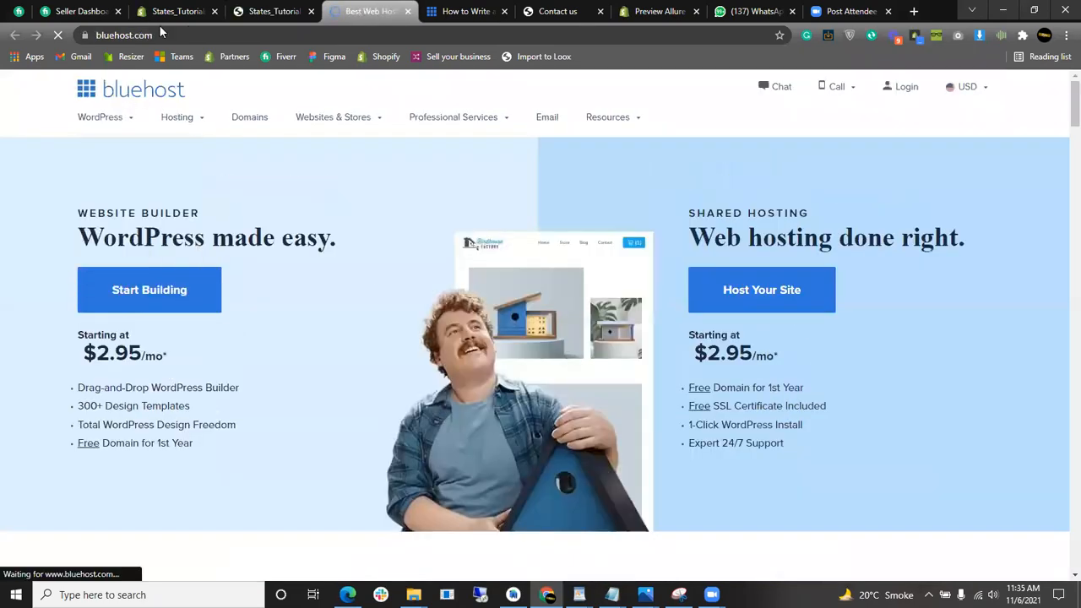
pyautogui.click(270, 11)
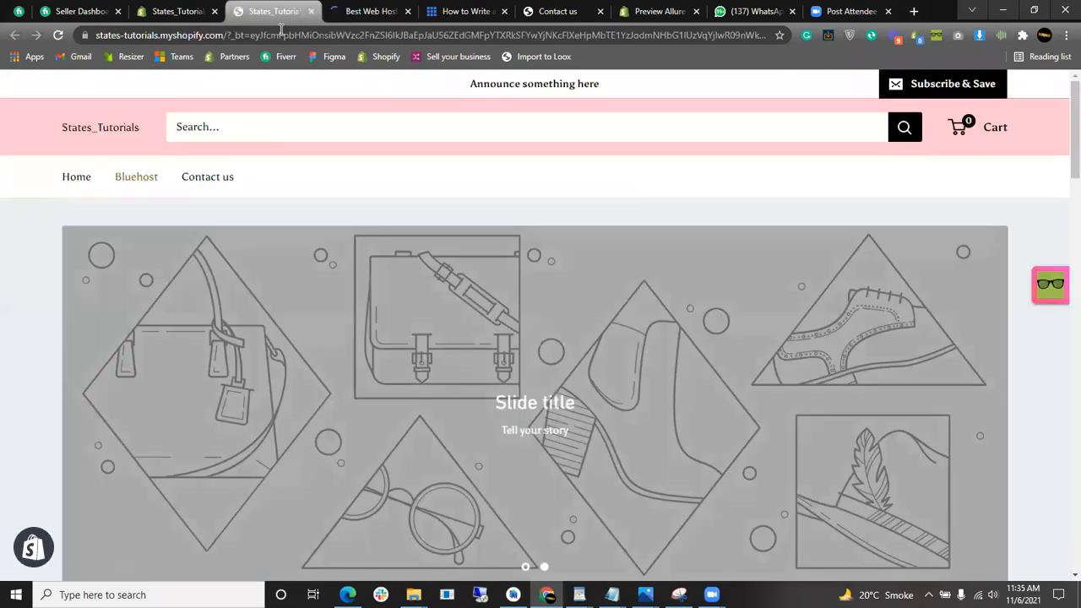
pyautogui.click(208, 177)
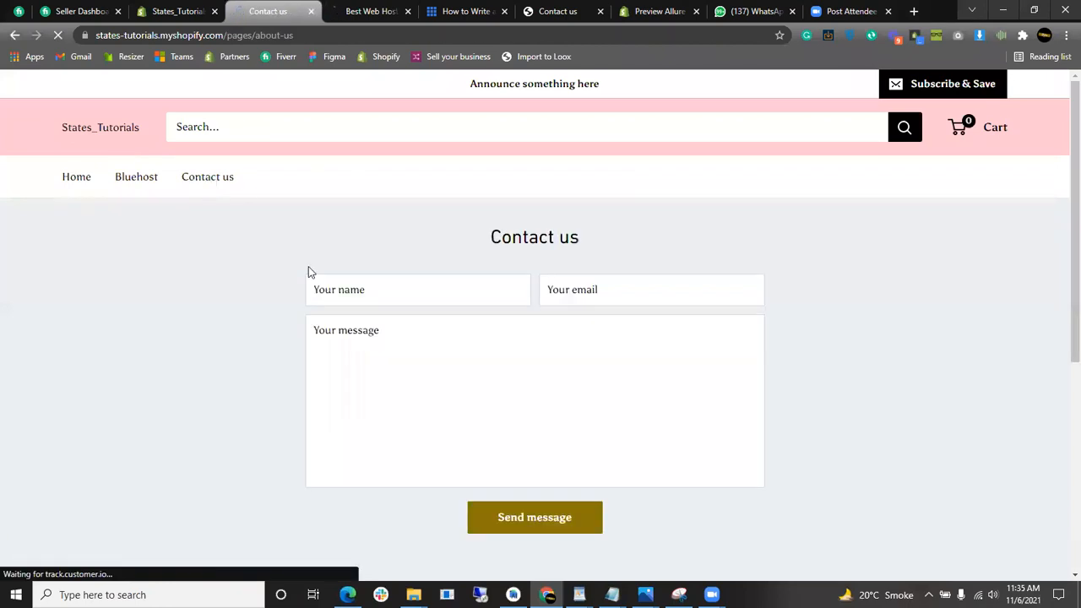
pyautogui.scroll(-3, 462, 287)
pyautogui.scroll(3, 510, 314)
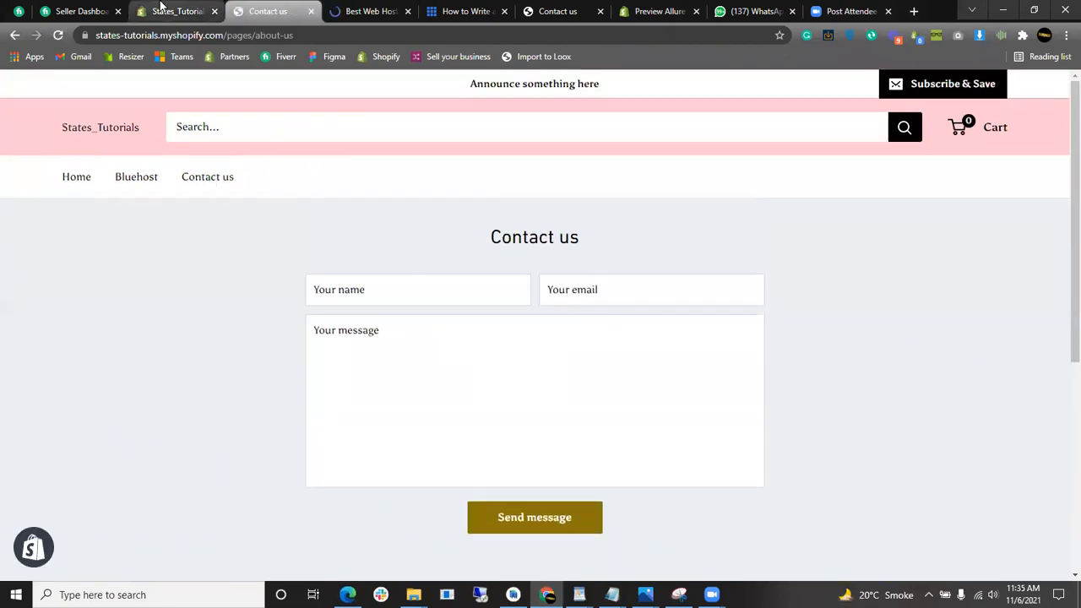
pyautogui.click(163, 6)
pyautogui.scroll(-2, 610, 382)
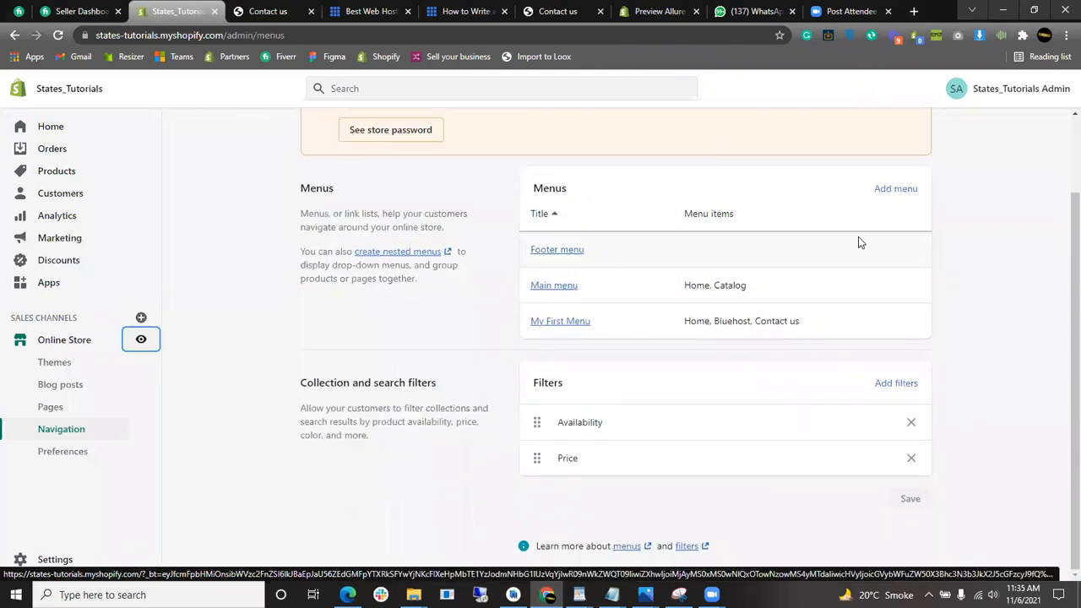
# - Add a Search item linked to the store's search page to My First Menu, then begin another item
pyautogui.click(570, 321)
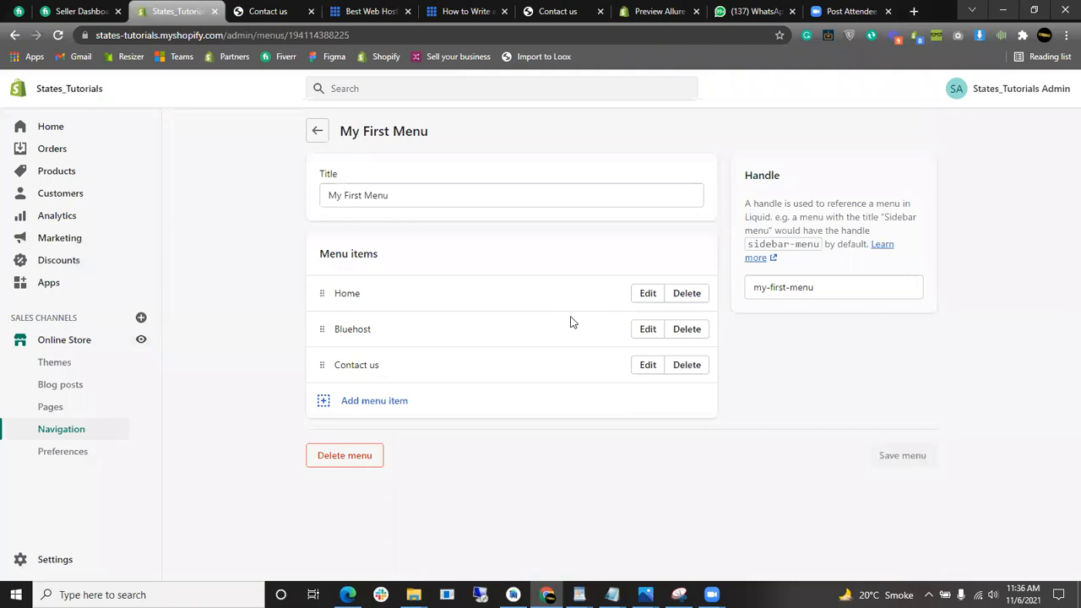
pyautogui.click(364, 402)
pyautogui.click(948, 238)
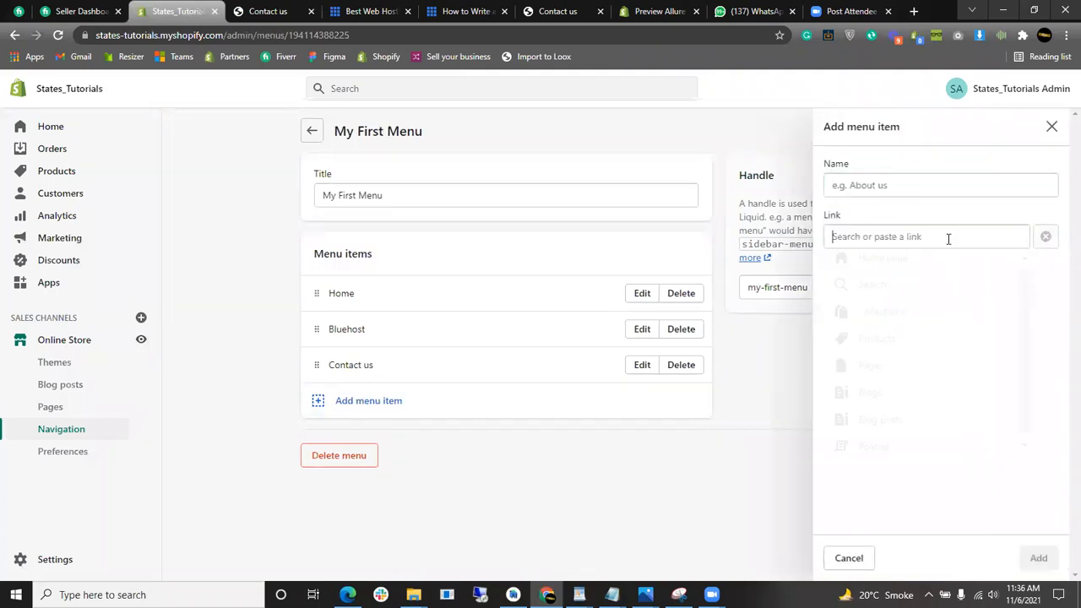
pyautogui.scroll(-1, 883, 381)
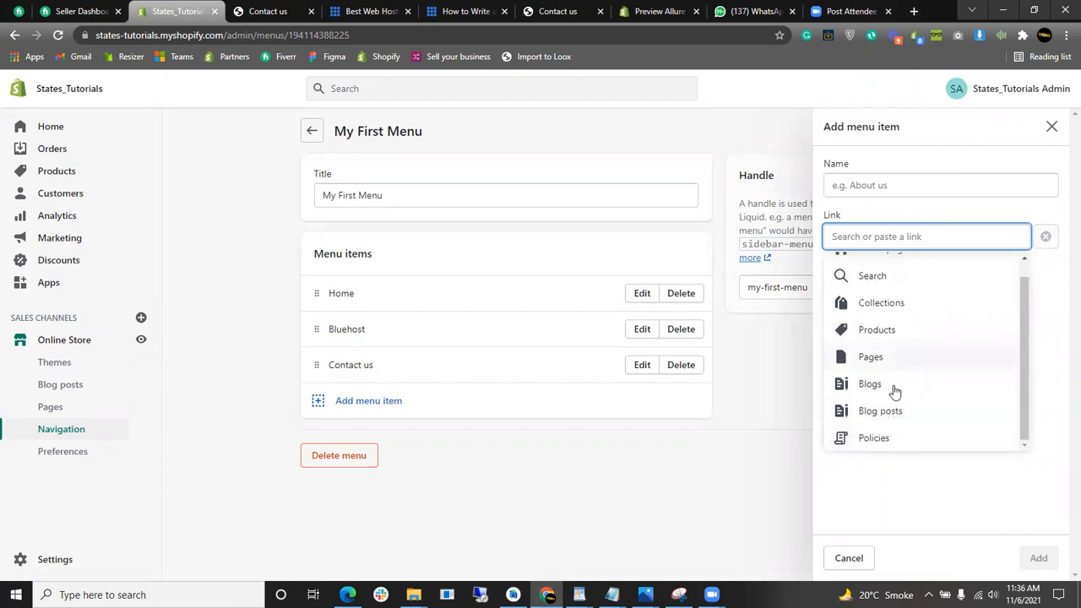
pyautogui.scroll(1, 930, 342)
pyautogui.click(910, 295)
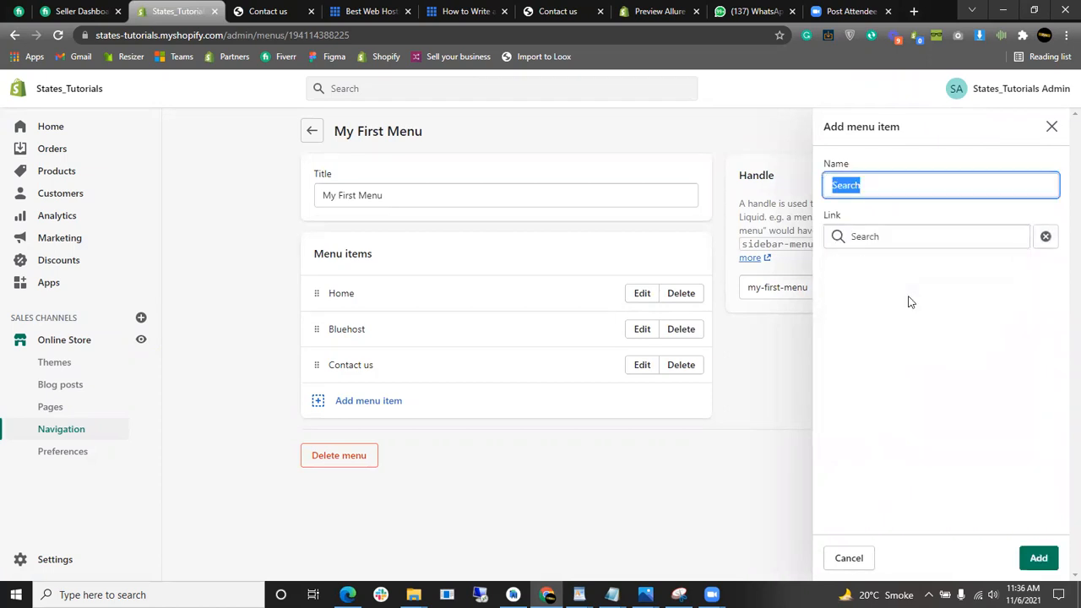
pyautogui.click(1025, 554)
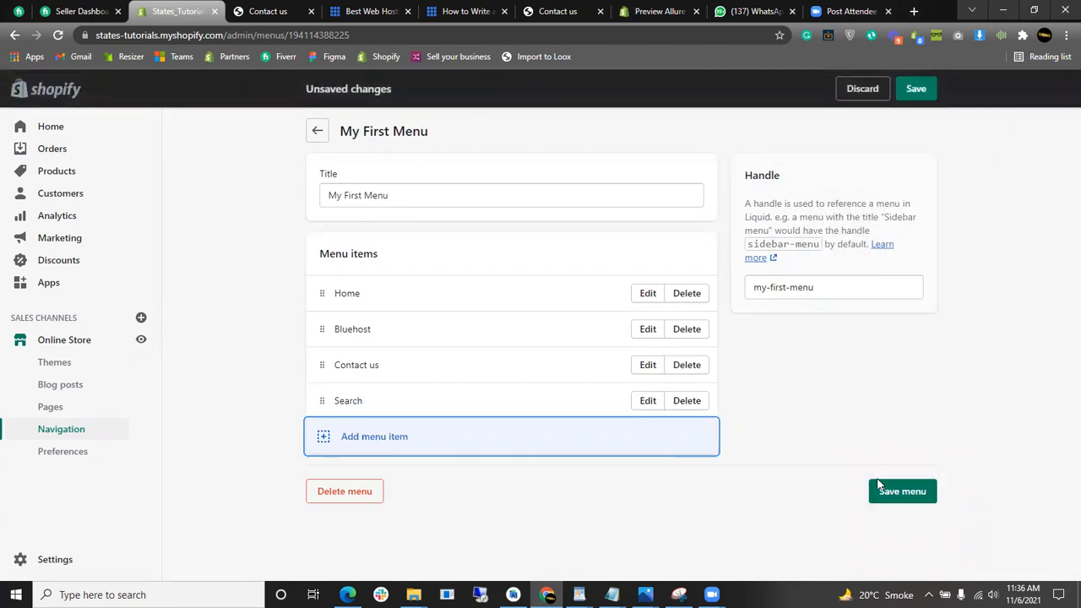
pyautogui.click(545, 452)
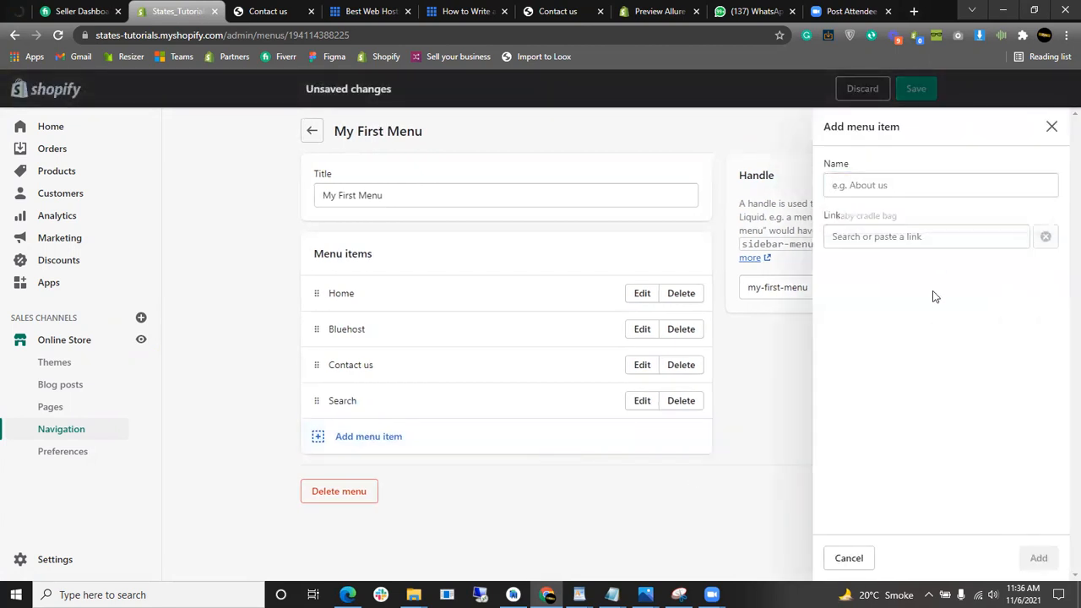
pyautogui.click(929, 239)
# - Add a second menu item linked to the Contact us page
pyautogui.scroll(-1, 884, 376)
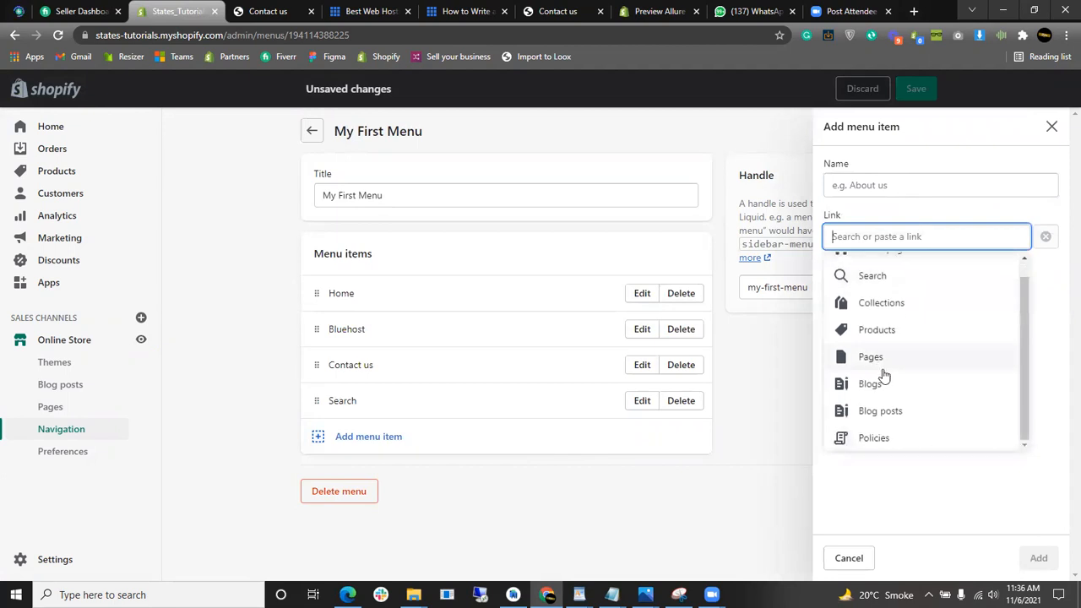
pyautogui.click(894, 363)
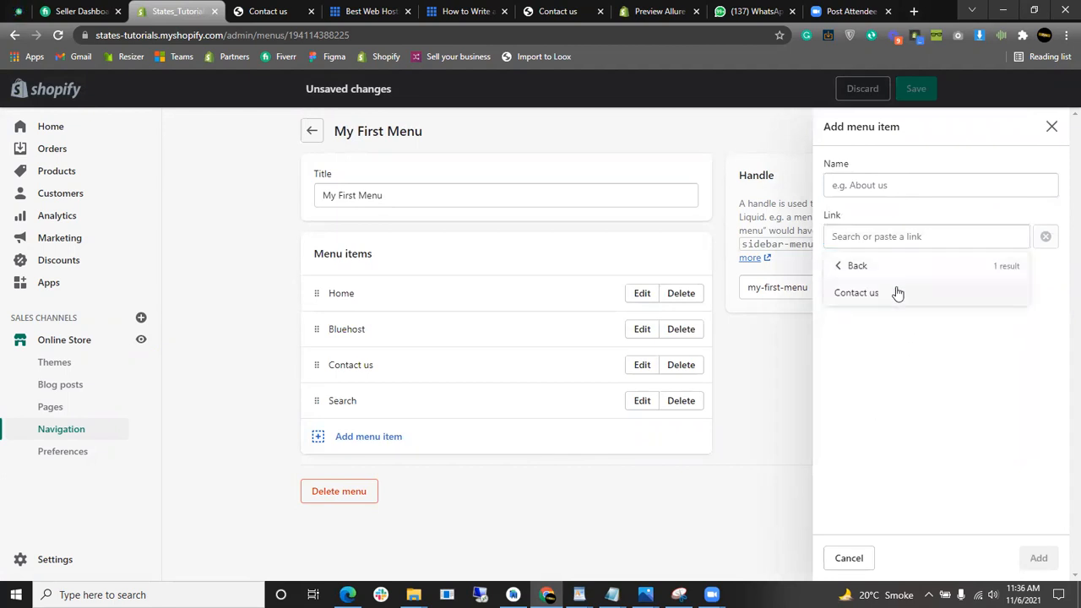
pyautogui.click(898, 292)
pyautogui.click(1042, 559)
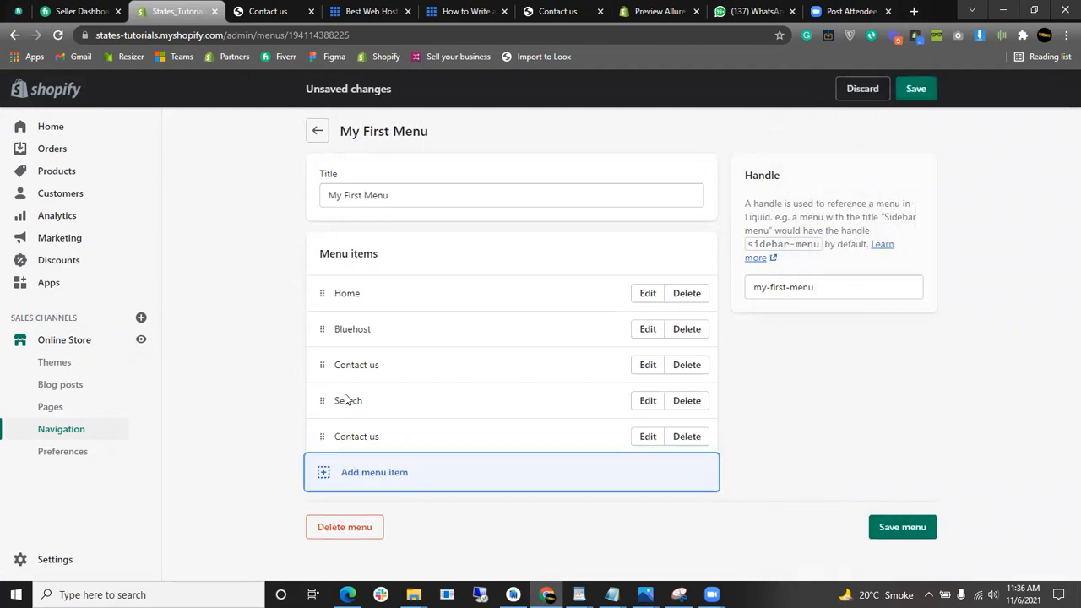
# - Nest Search and the second Contact us under the first Contact us, and save the menu
pyautogui.moveTo(322, 401); pyautogui.dragTo(351, 406)
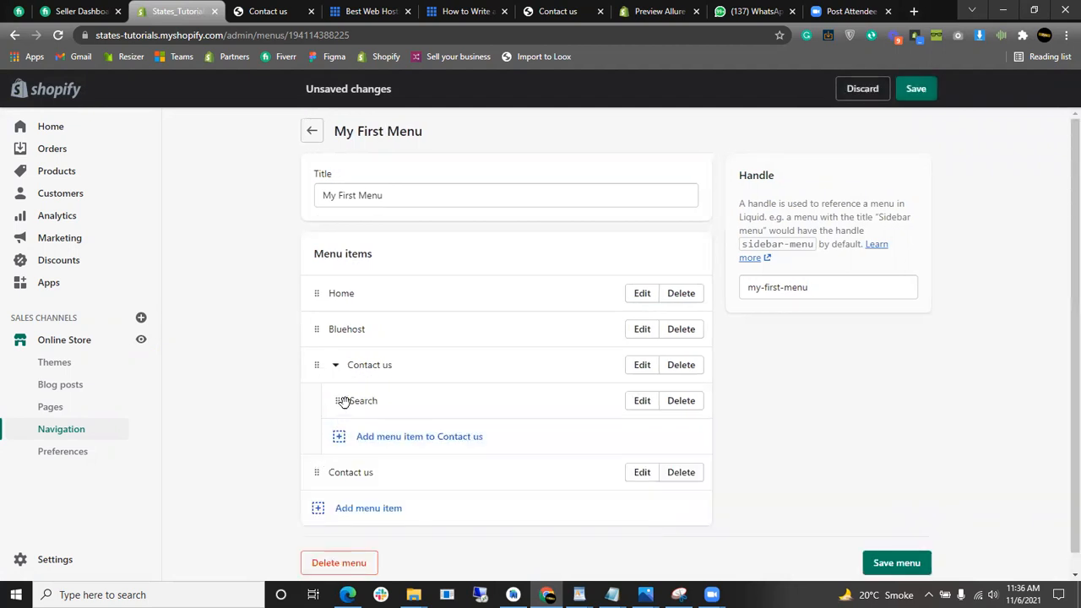
pyautogui.moveTo(333, 398); pyautogui.dragTo(299, 415)
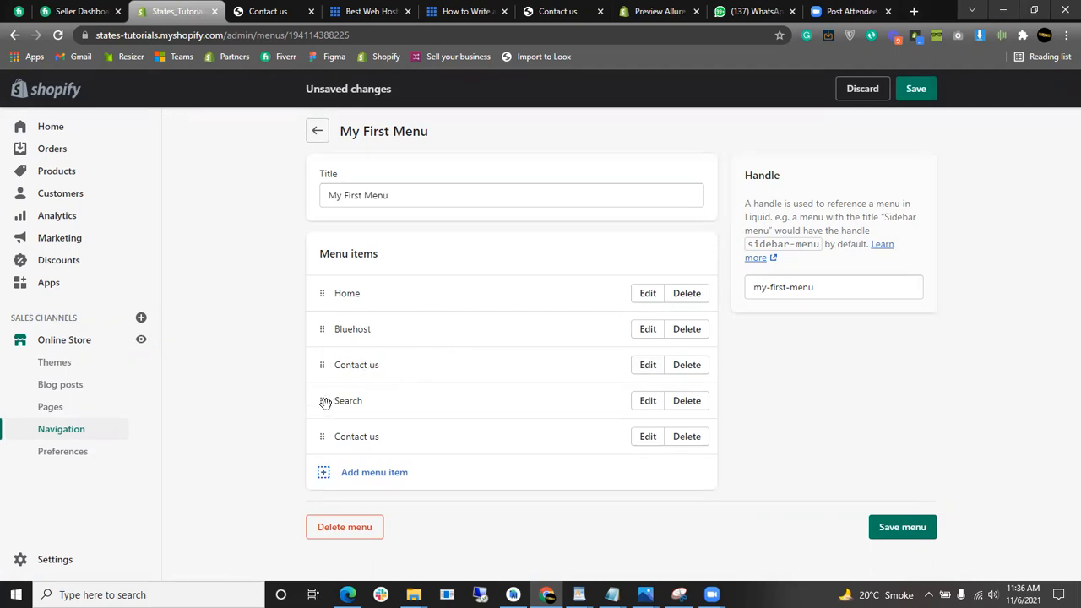
pyautogui.moveTo(325, 403); pyautogui.dragTo(363, 386)
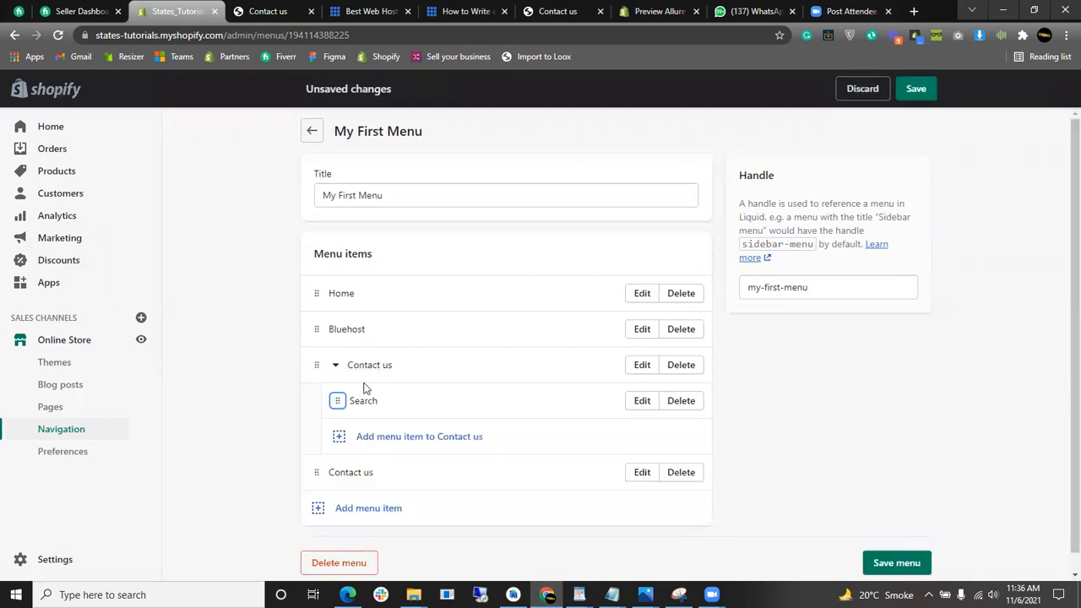
pyautogui.moveTo(313, 467)
pyautogui.mouseDown()
pyautogui.moveTo(318, 430)
pyautogui.moveTo(318, 448)
pyautogui.mouseUp()
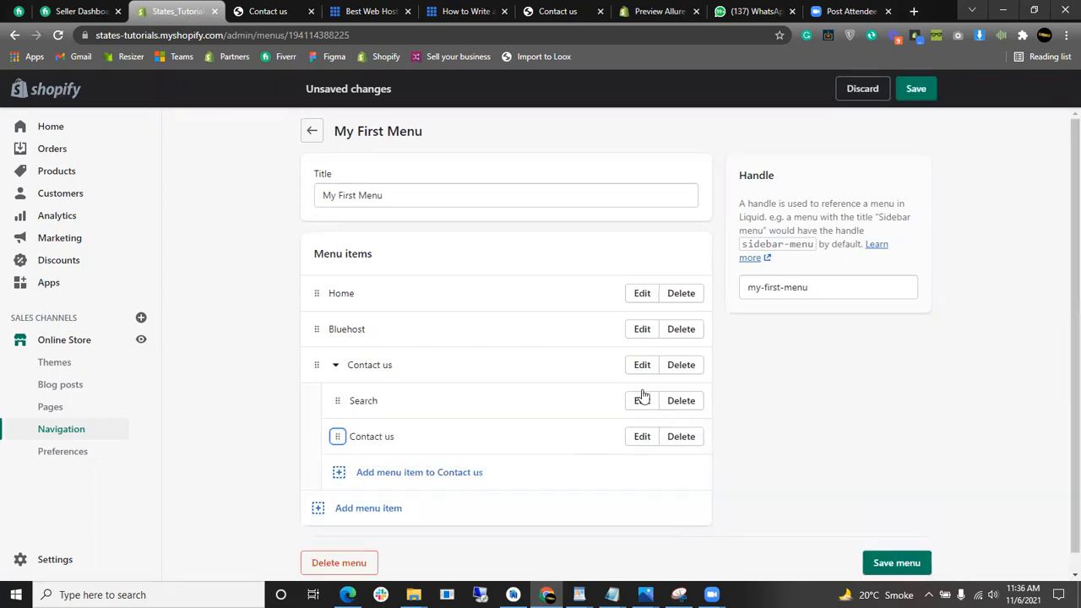
pyautogui.click(917, 89)
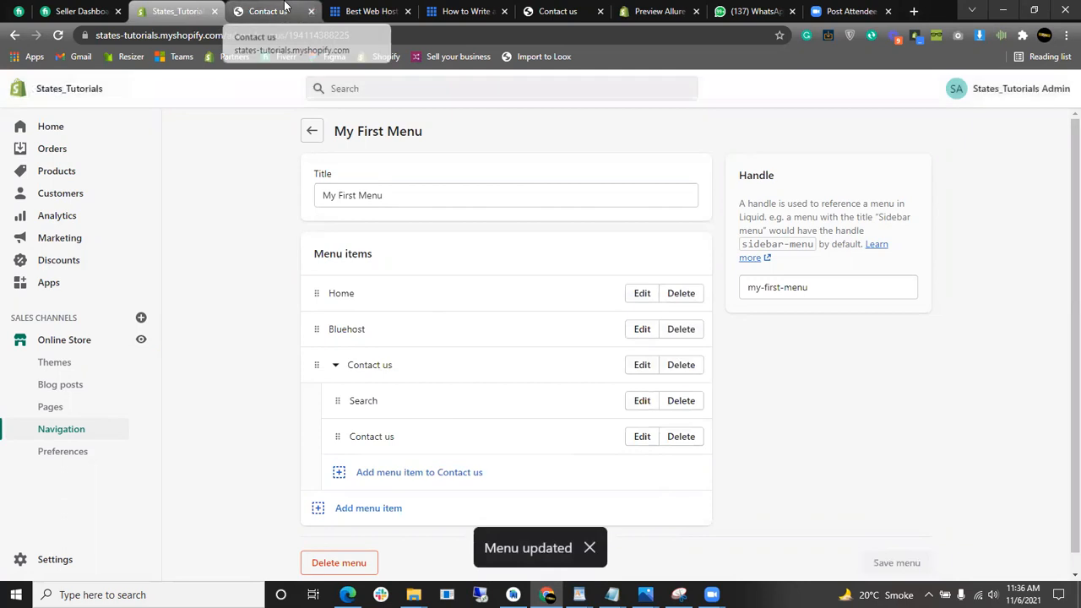
# - Reload the storefront Contact us page, then preview the live store's Contact us dropdown
pyautogui.click(286, 7)
pyautogui.click(59, 35)
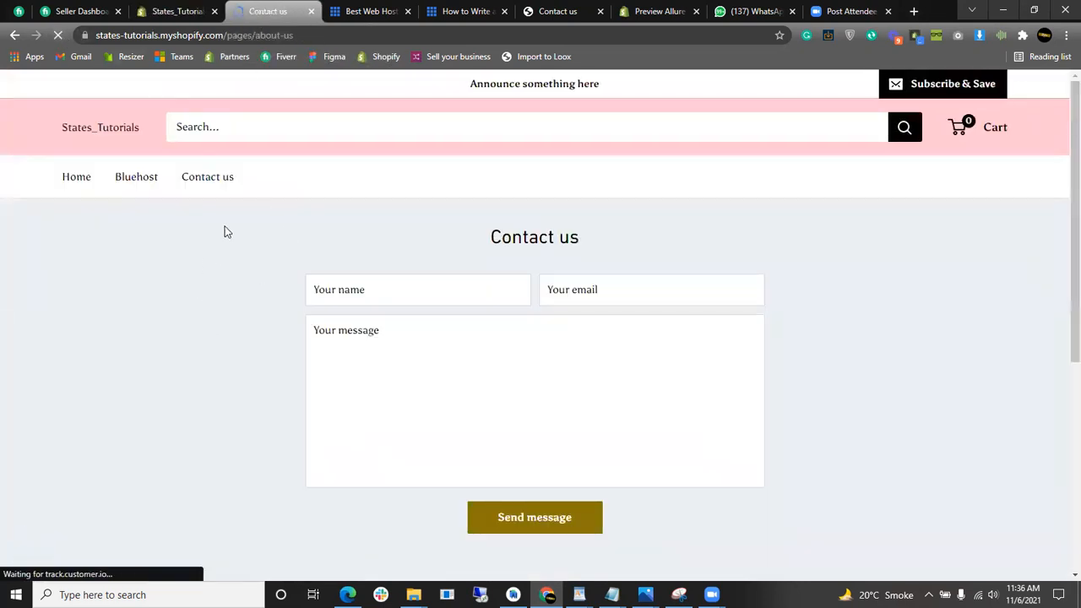
pyautogui.click(178, 11)
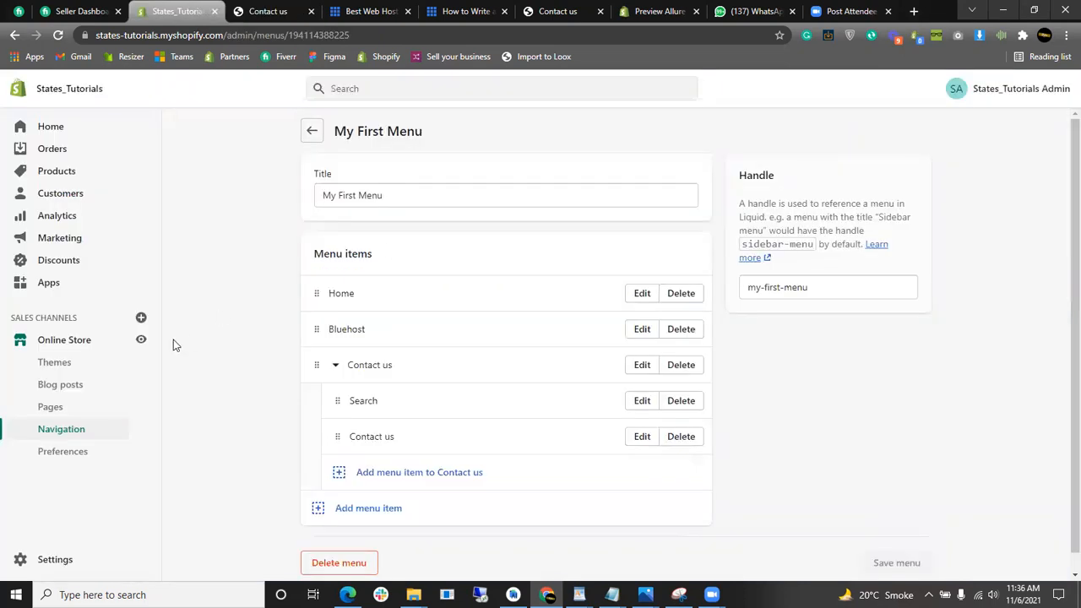
pyautogui.click(310, 138)
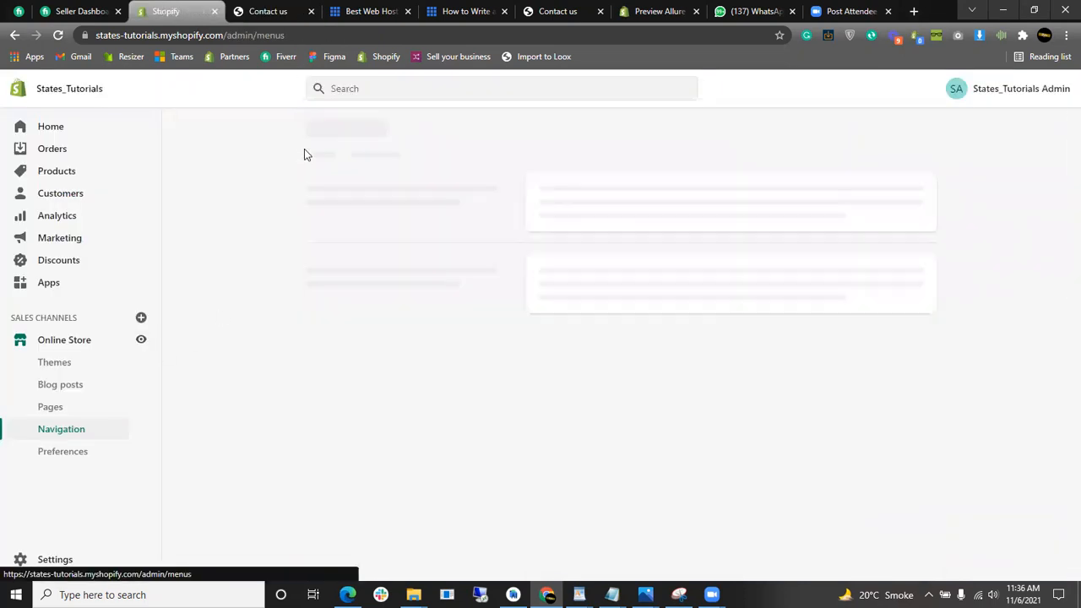
pyautogui.click(142, 342)
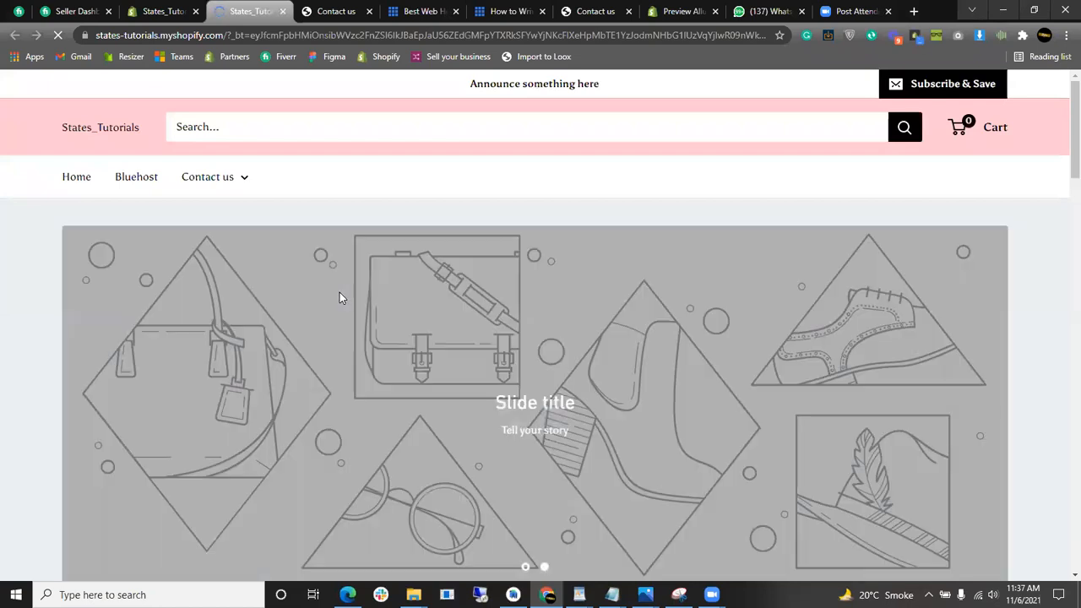
pyautogui.moveTo(247, 184)
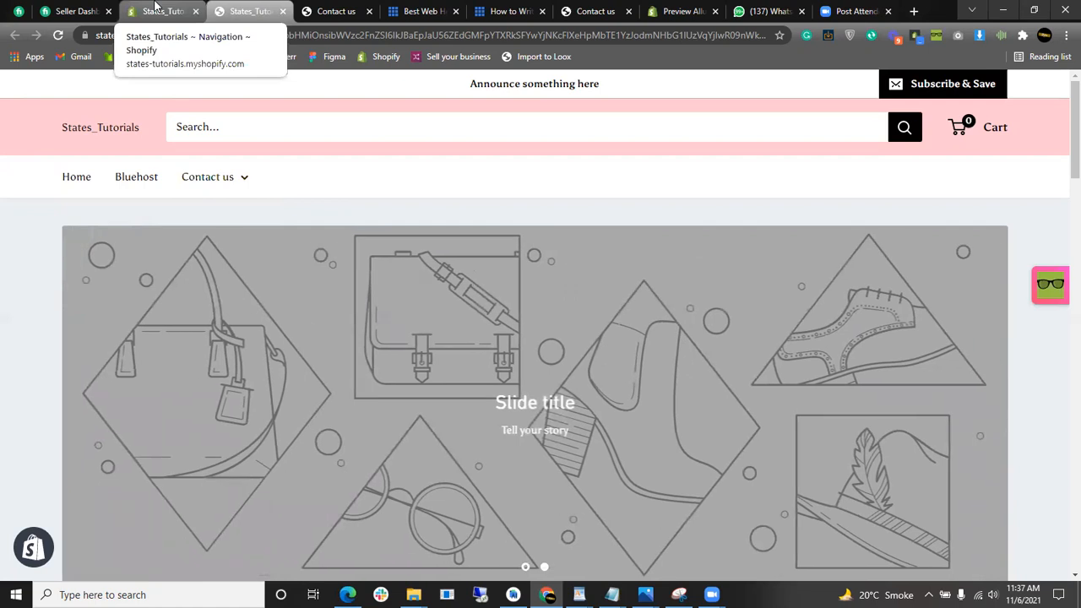
# - Open My First Menu and nest the Contact us item under Search
pyautogui.click(155, 10)
pyautogui.scroll(-1, 795, 365)
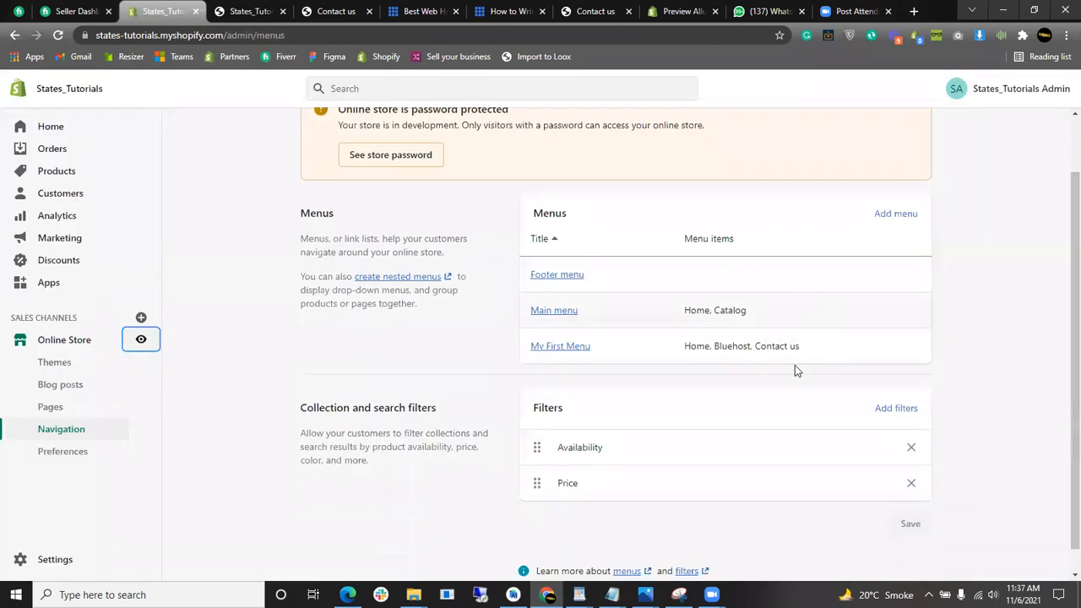
pyautogui.scroll(-1, 791, 366)
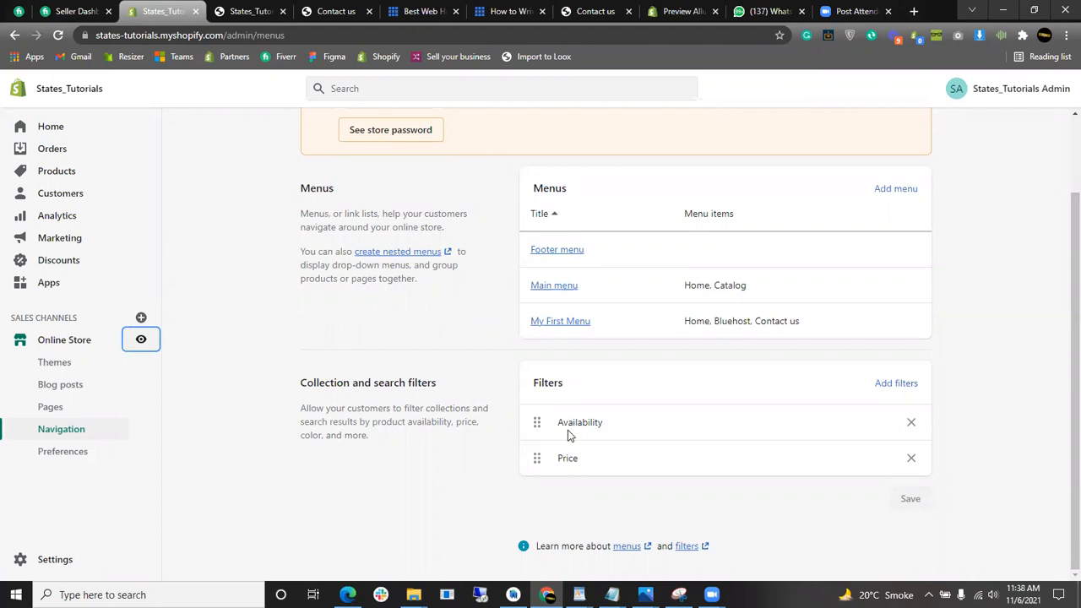
pyautogui.click(560, 325)
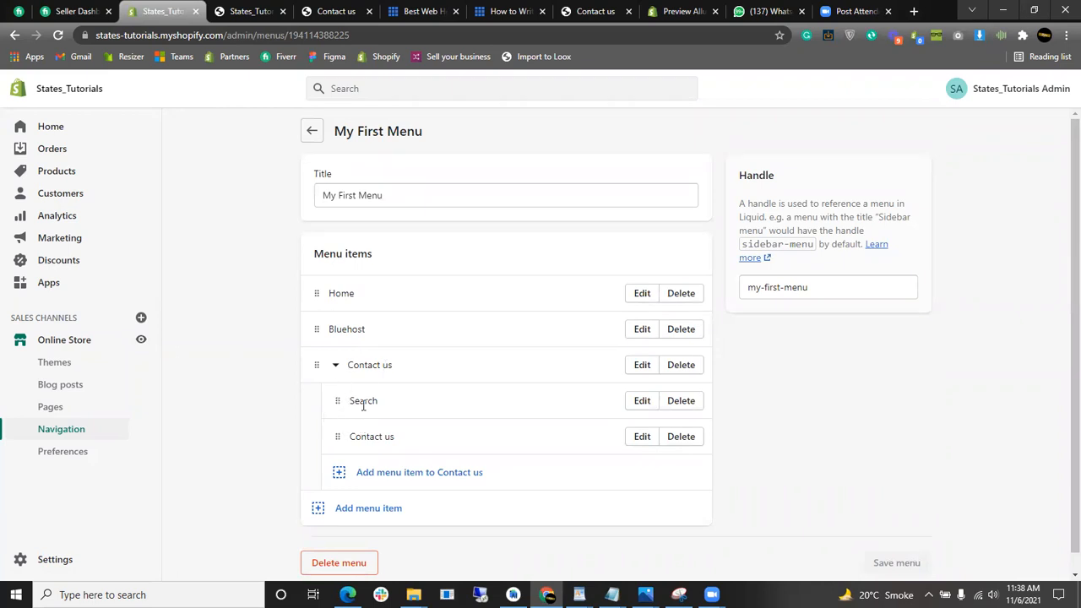
pyautogui.moveTo(336, 437); pyautogui.dragTo(357, 442)
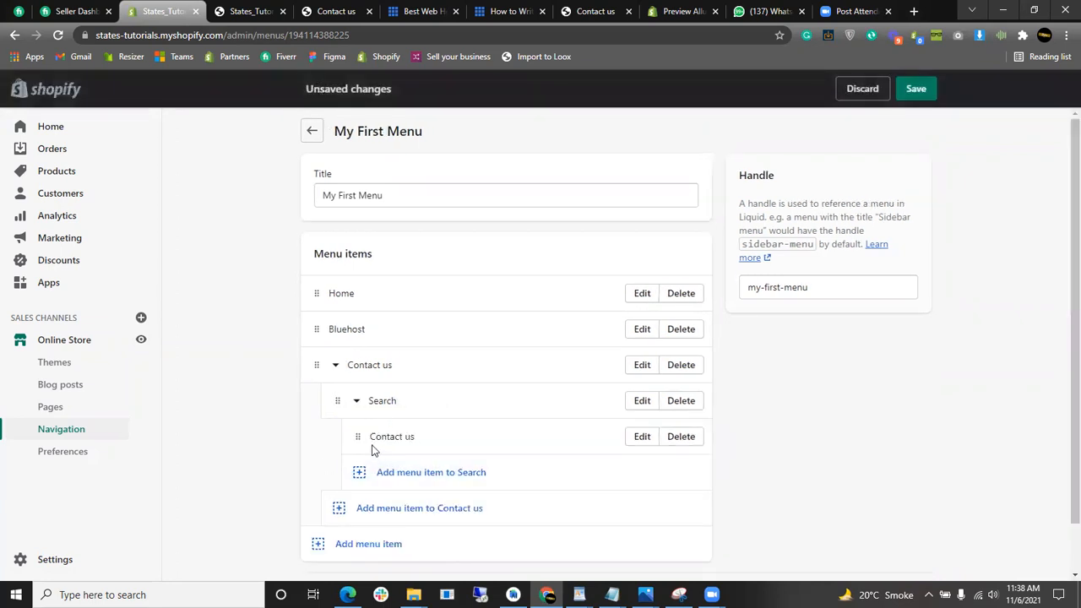
# - Add a Home page item under Search, save the menu, and preview the storefront
pyautogui.click(431, 473)
pyautogui.click(887, 240)
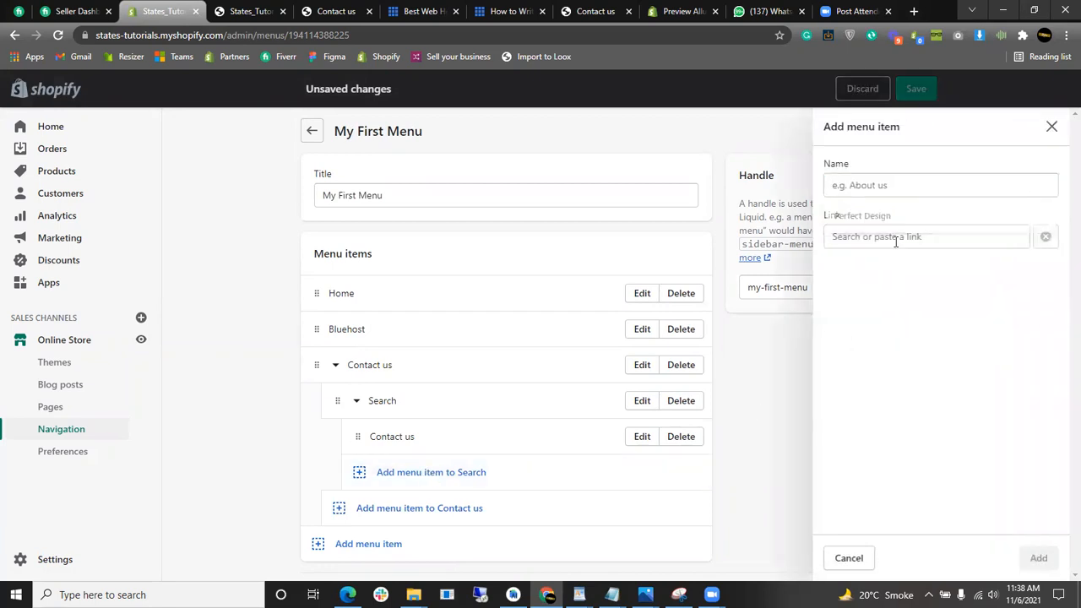
pyautogui.click(883, 266)
pyautogui.click(1038, 558)
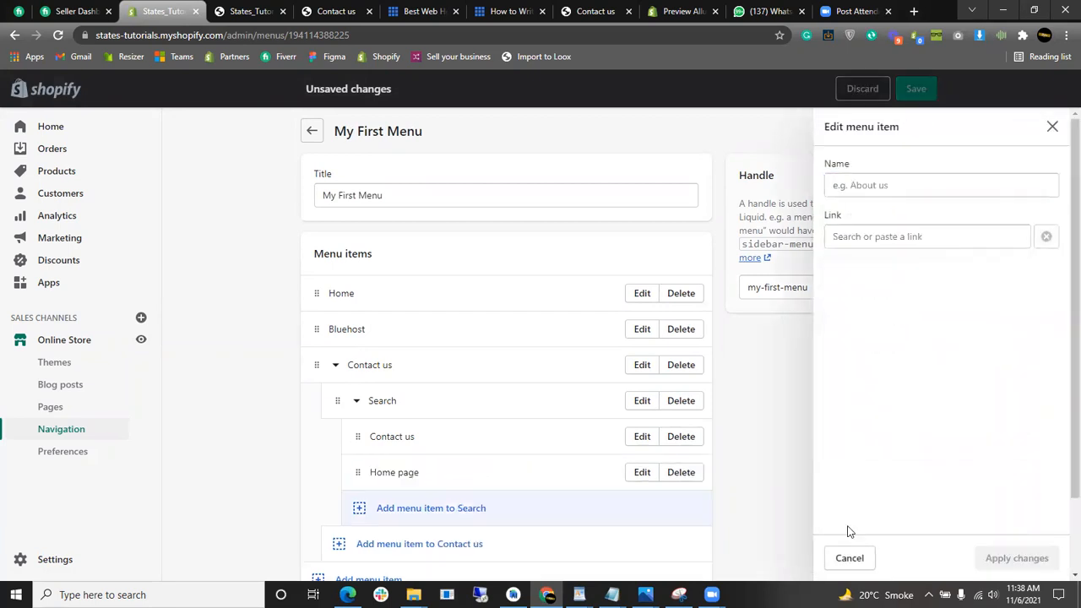
pyautogui.click(911, 89)
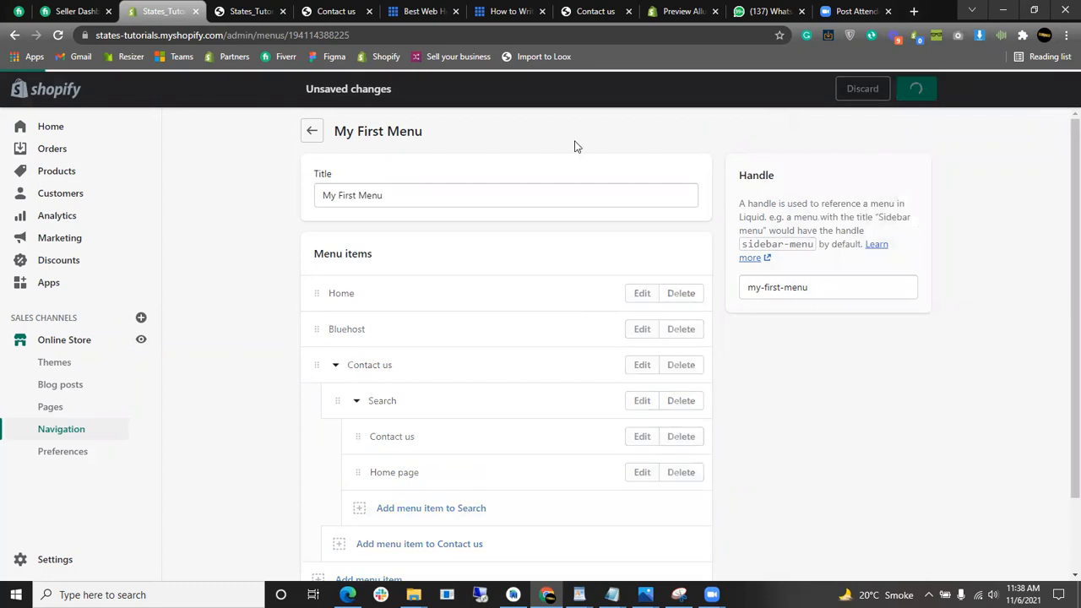
pyautogui.click(141, 342)
pyautogui.click(339, 11)
pyautogui.click(339, 11)
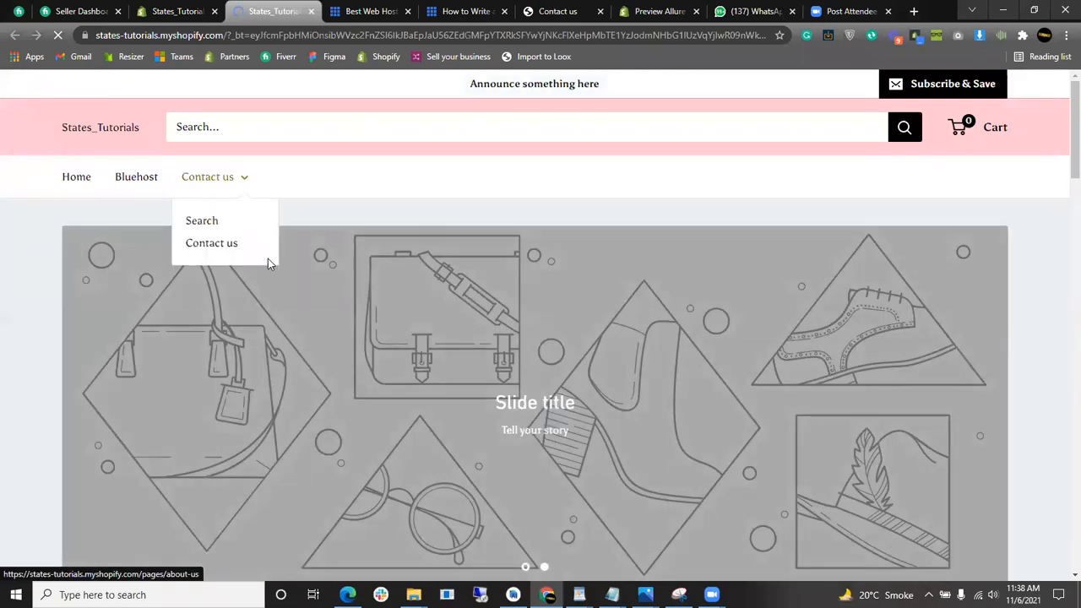
pyautogui.click(245, 243)
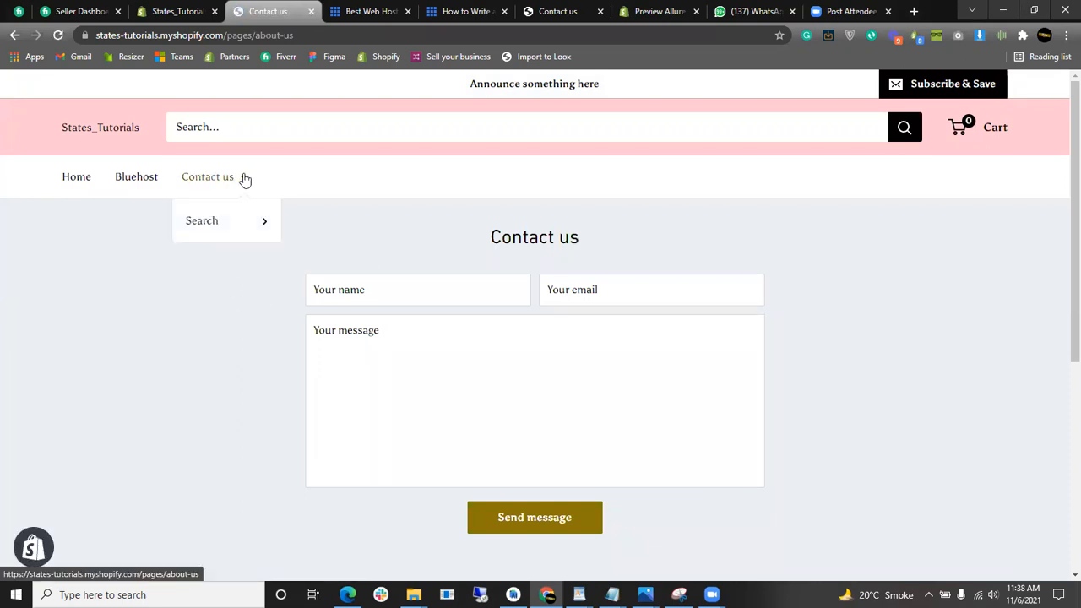
pyautogui.moveTo(242, 179)
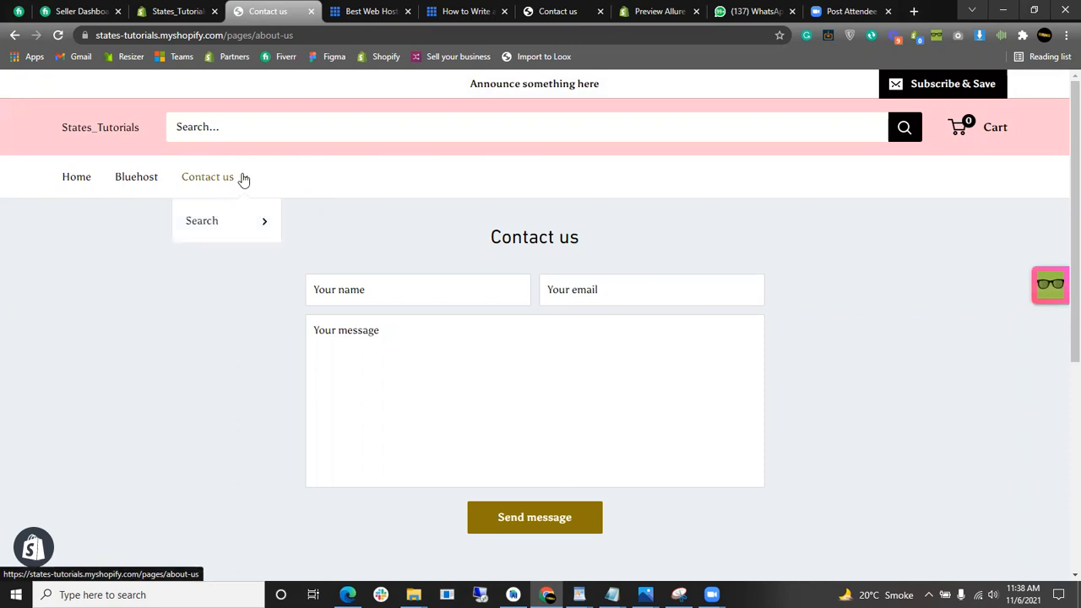
pyautogui.moveTo(263, 227)
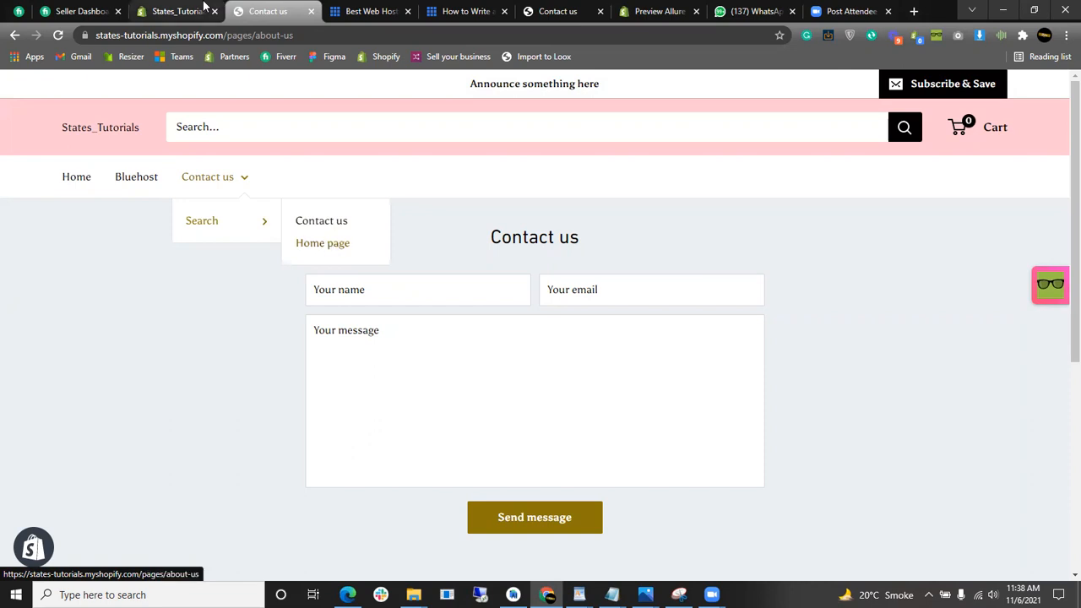
pyautogui.click(177, 11)
pyautogui.scroll(-1, 357, 507)
pyautogui.scroll(1, 428, 423)
pyautogui.scroll(-1, 443, 363)
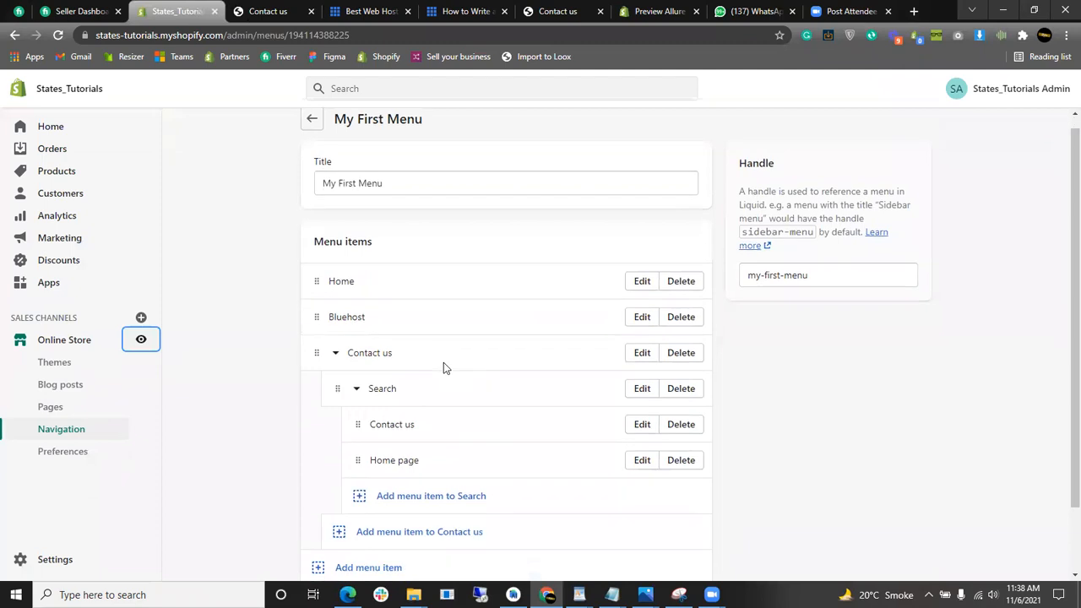
# - Set the Preferences homepage title to States_Tutorials
pyautogui.click(56, 452)
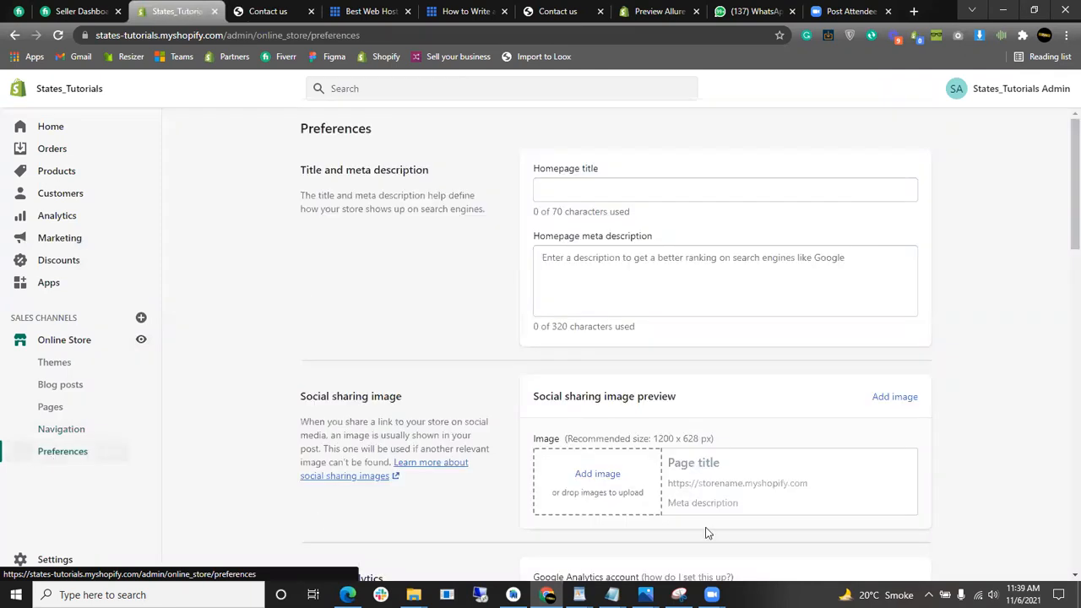
pyautogui.click(562, 185)
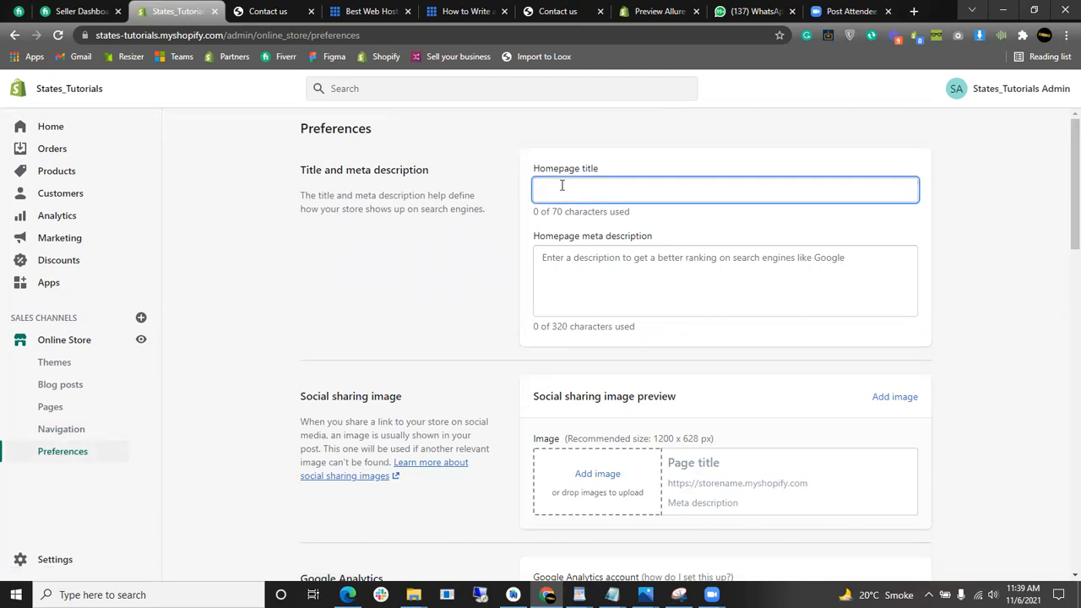
pyautogui.write('States ')
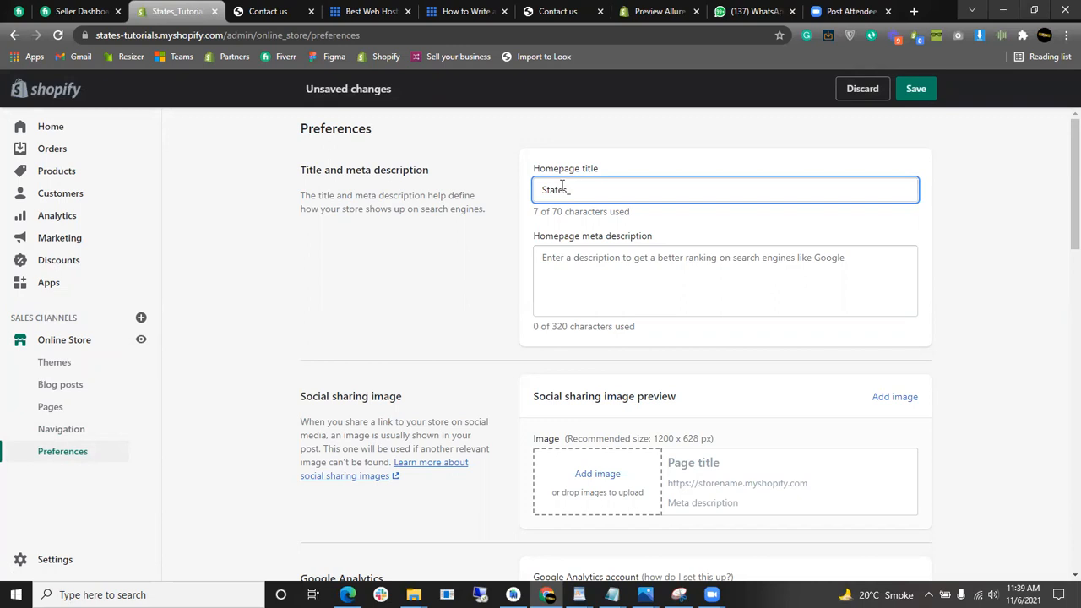
pyautogui.write('T')
pyautogui.press('BackSpace')
pyautogui.write('Tutorials')
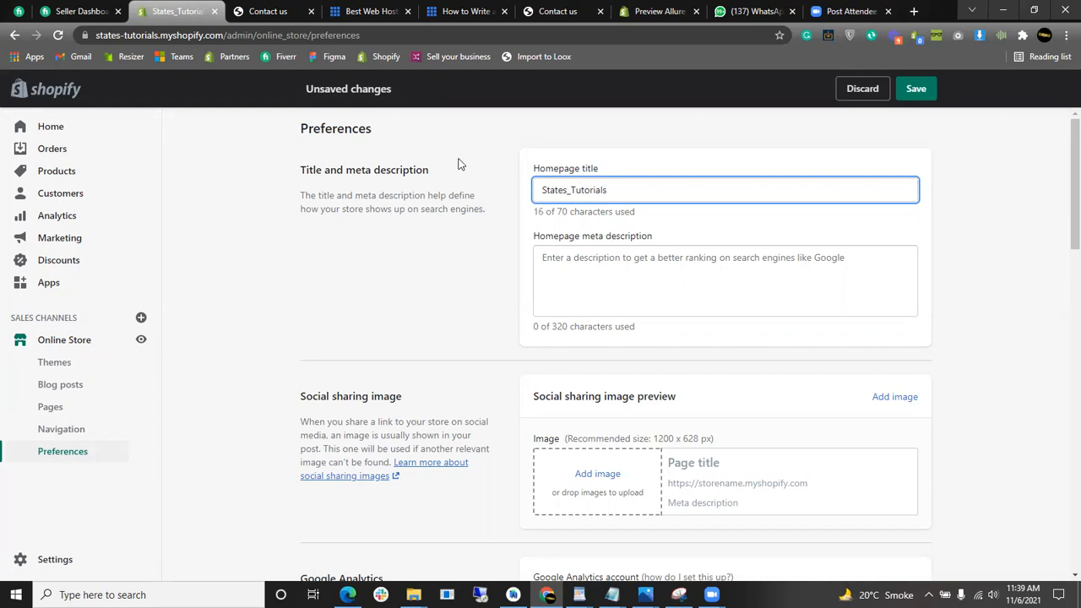
pyautogui.click(397, 209)
# - Enter the meta description 'Shopify store Designing | Shopify Tutorials | Shopify basics'
pyautogui.click(667, 277)
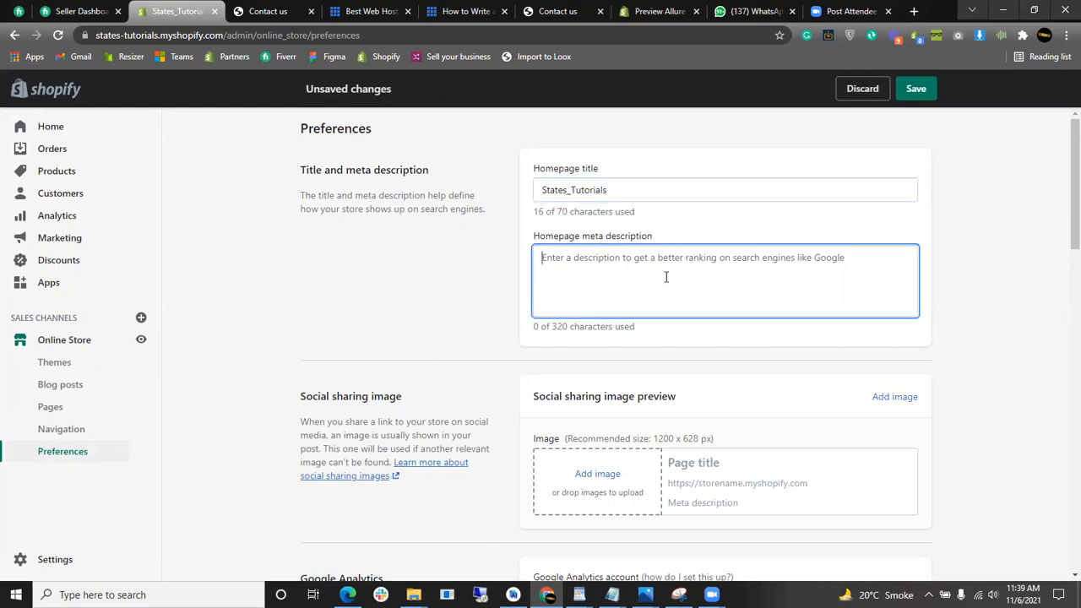
pyautogui.moveTo(657, 237); pyautogui.dragTo(534, 218)
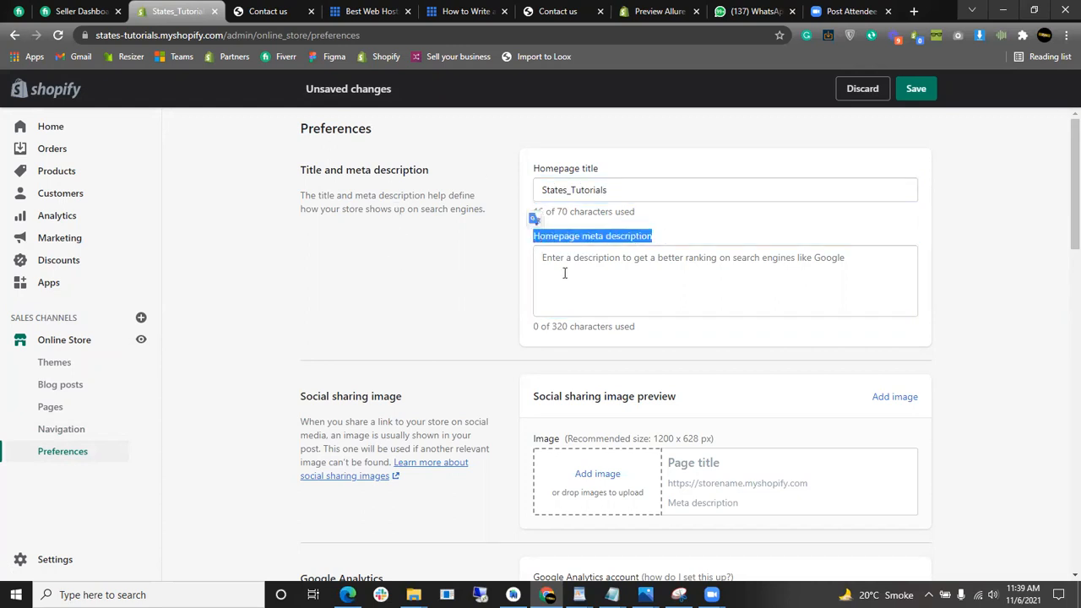
pyautogui.click(578, 278)
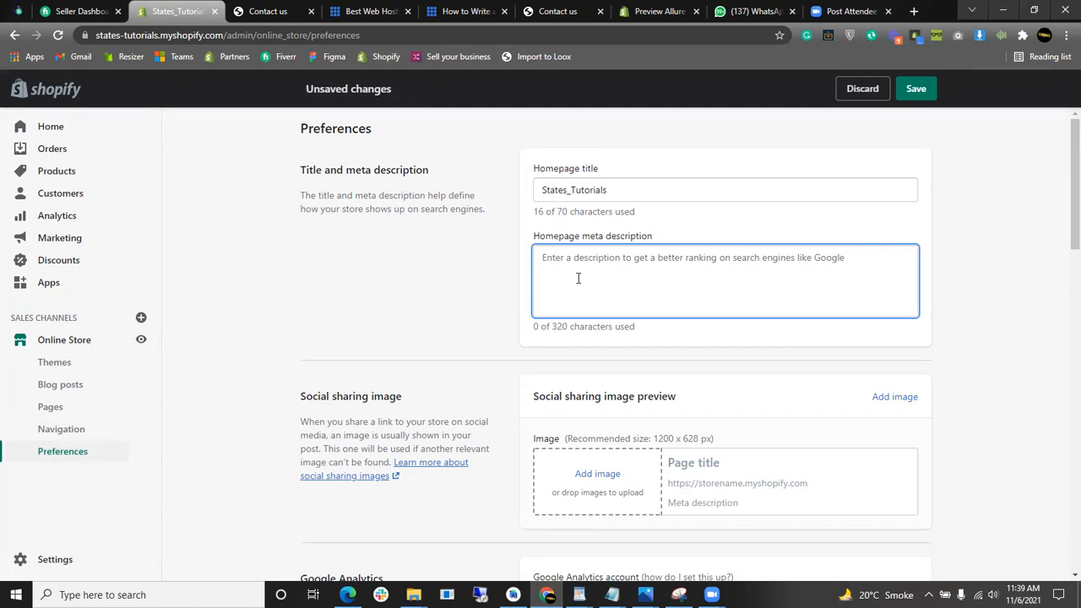
pyautogui.write('Sh')
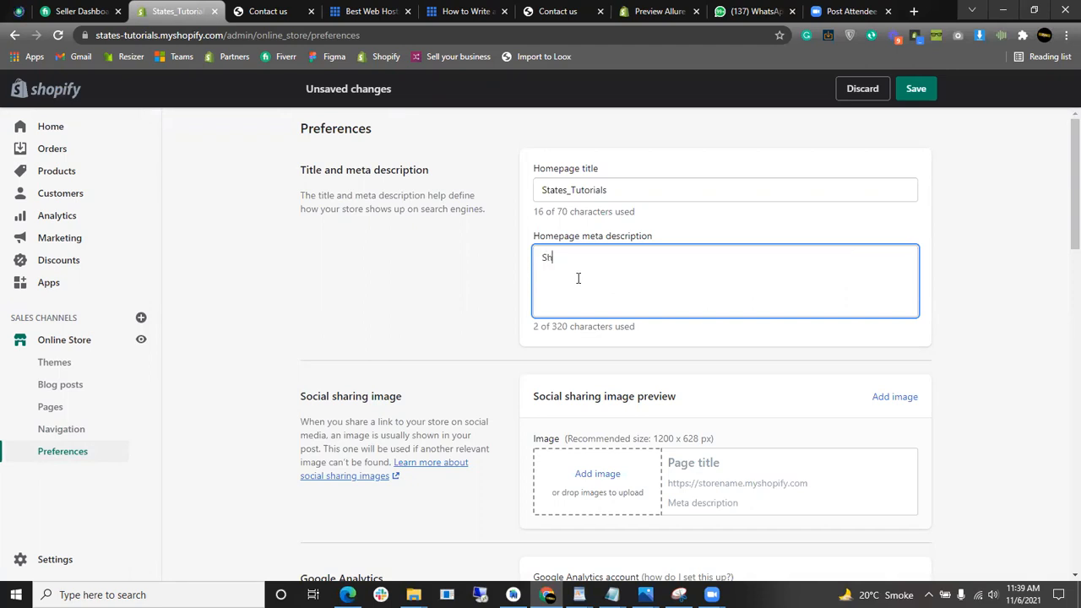
pyautogui.write('opify stor')
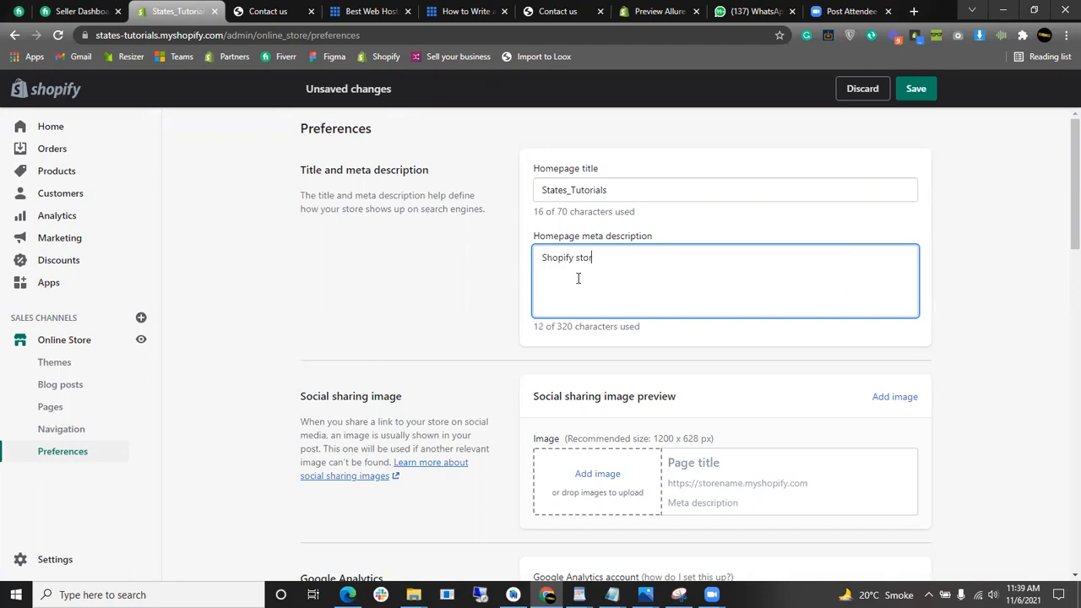
pyautogui.write('e Designing | Shopify Tutora')
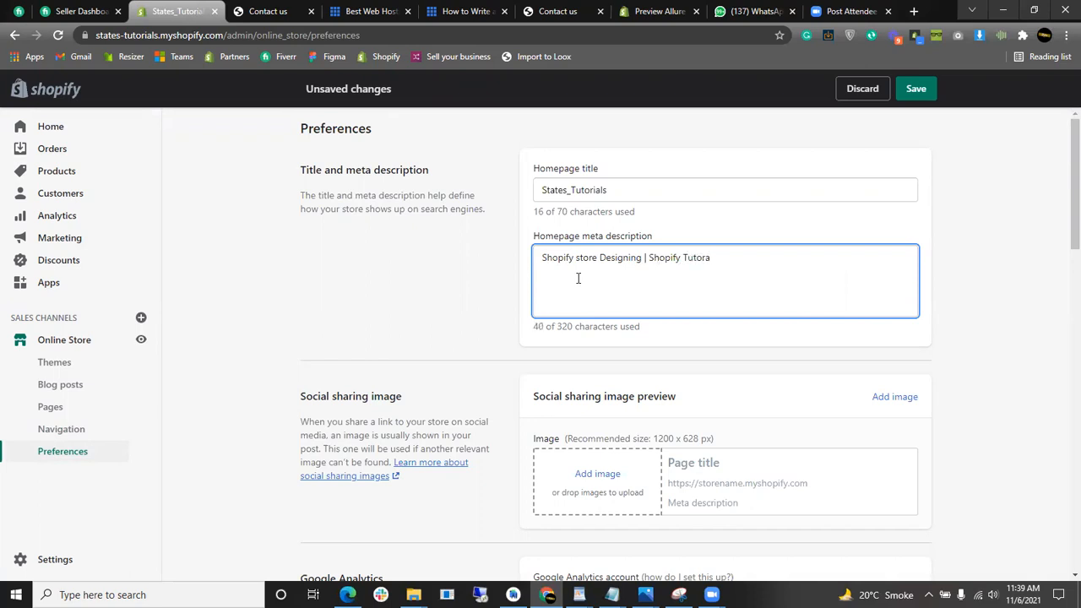
pyautogui.press('BackSpace')
pyautogui.write('ials | Shopify')
pyautogui.press('BackSpace')
pyautogui.write('fy basics')
# - Set the children-playing 'Untitled design' photo as the social sharing image
pyautogui.click(437, 292)
pyautogui.moveTo(852, 251); pyautogui.dragTo(470, 265)
pyautogui.click(437, 261)
pyautogui.scroll(-2, 581, 273)
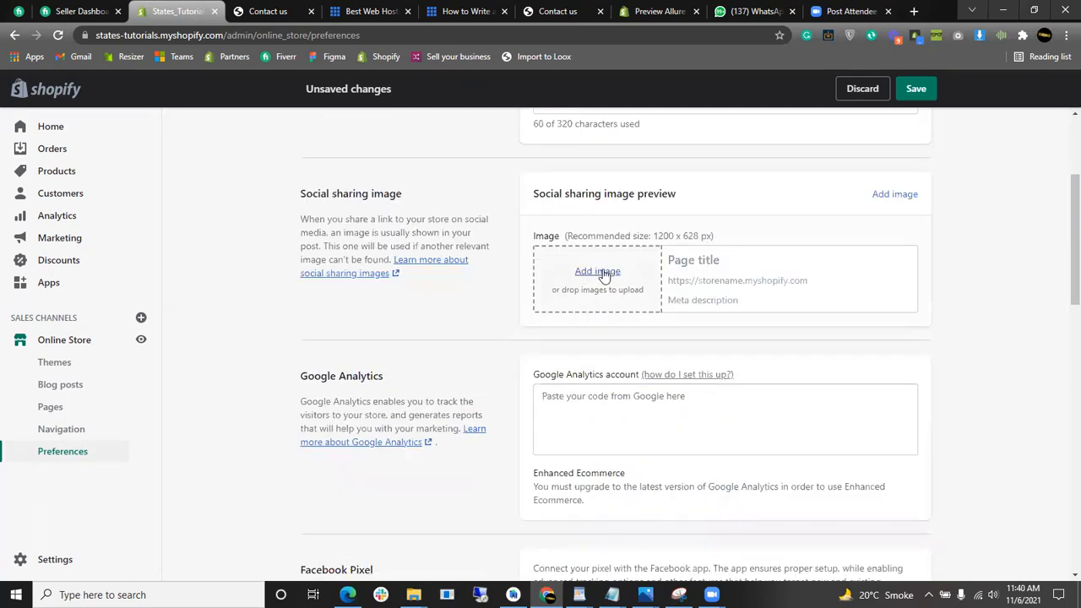
pyautogui.scroll(2, 587, 299)
pyautogui.scroll(2, 592, 414)
pyautogui.scroll(-2, 625, 407)
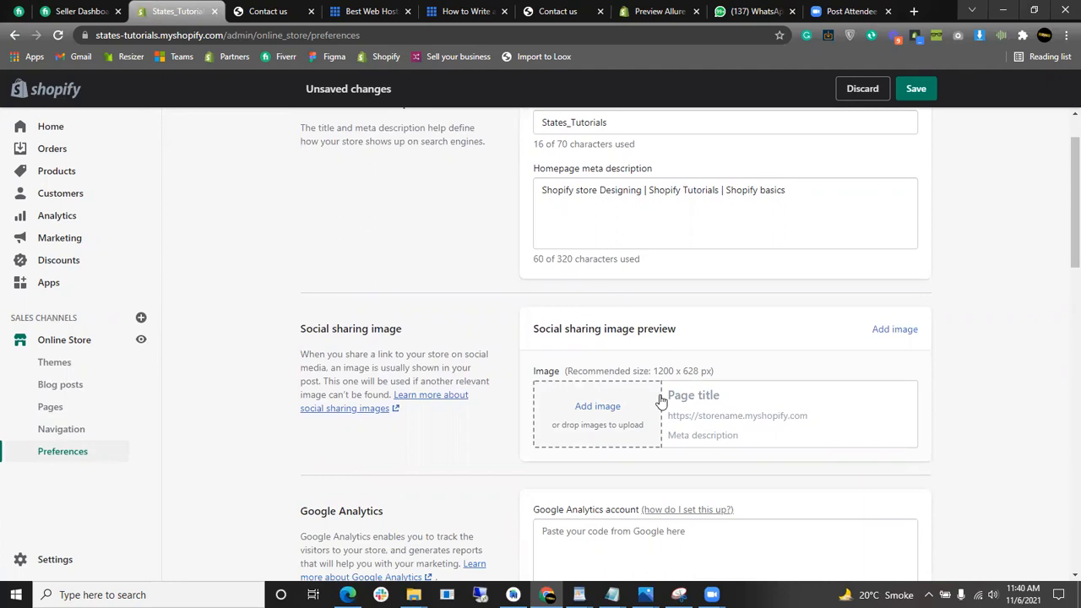
pyautogui.click(594, 407)
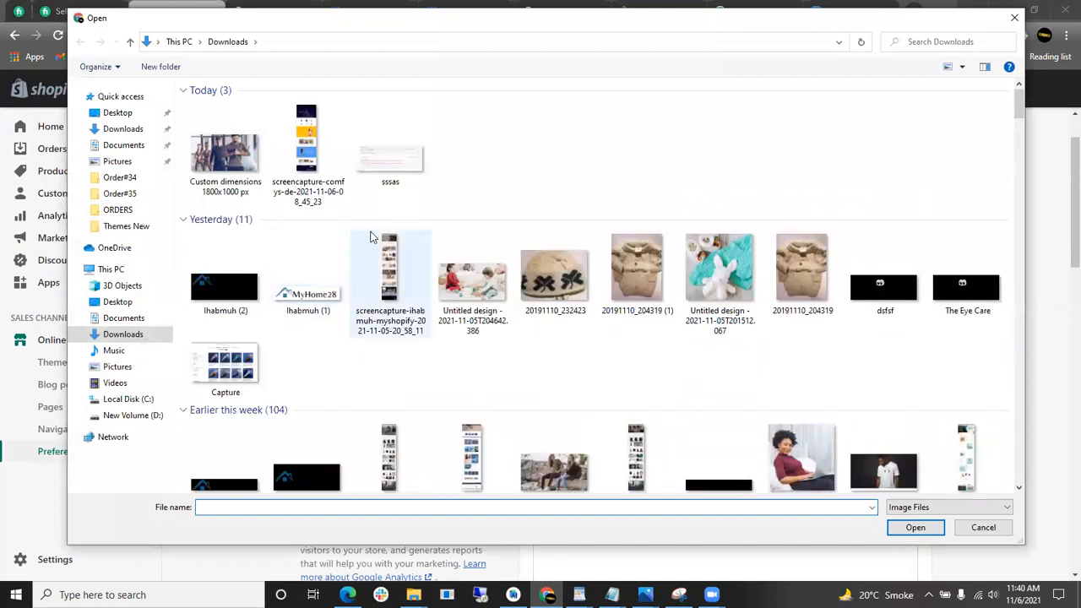
pyautogui.click(474, 279)
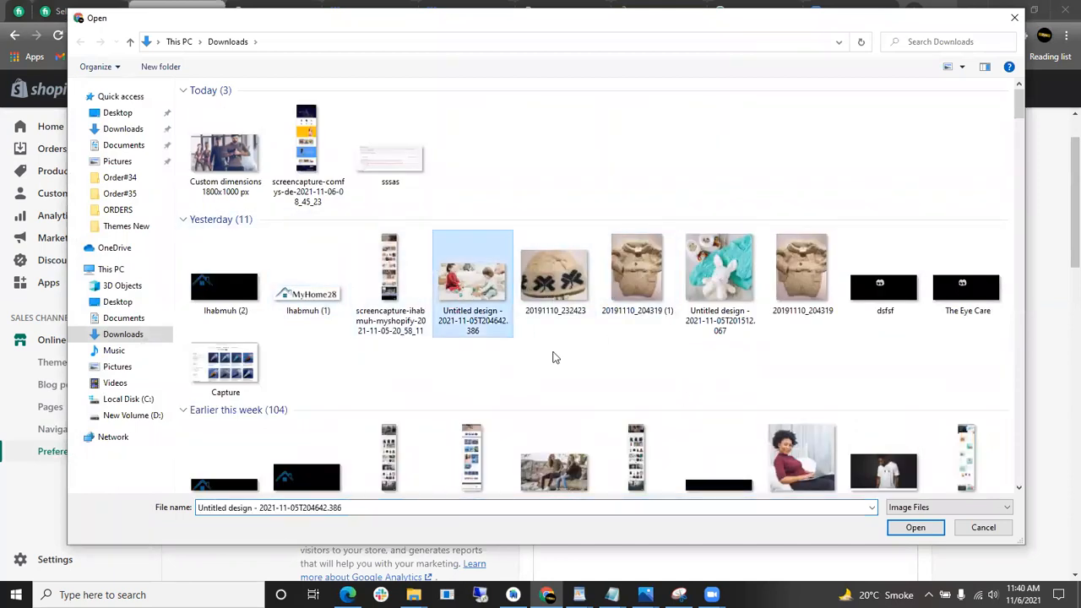
pyautogui.click(915, 527)
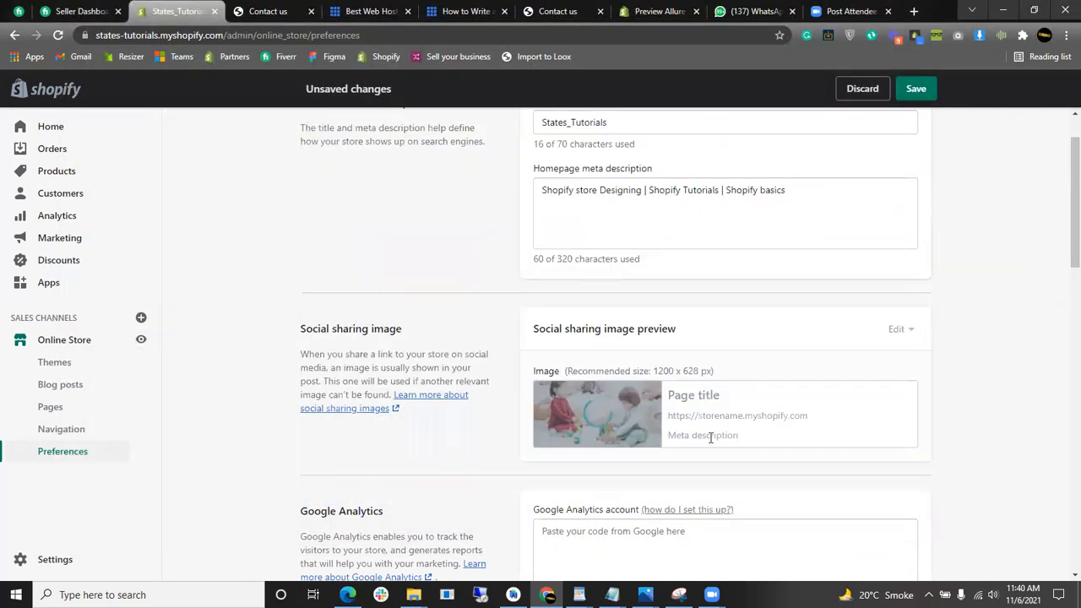
# - Review the Preferences page and select text in the Google Analytics code box
pyautogui.scroll(-2, 722, 380)
pyautogui.scroll(1, 722, 358)
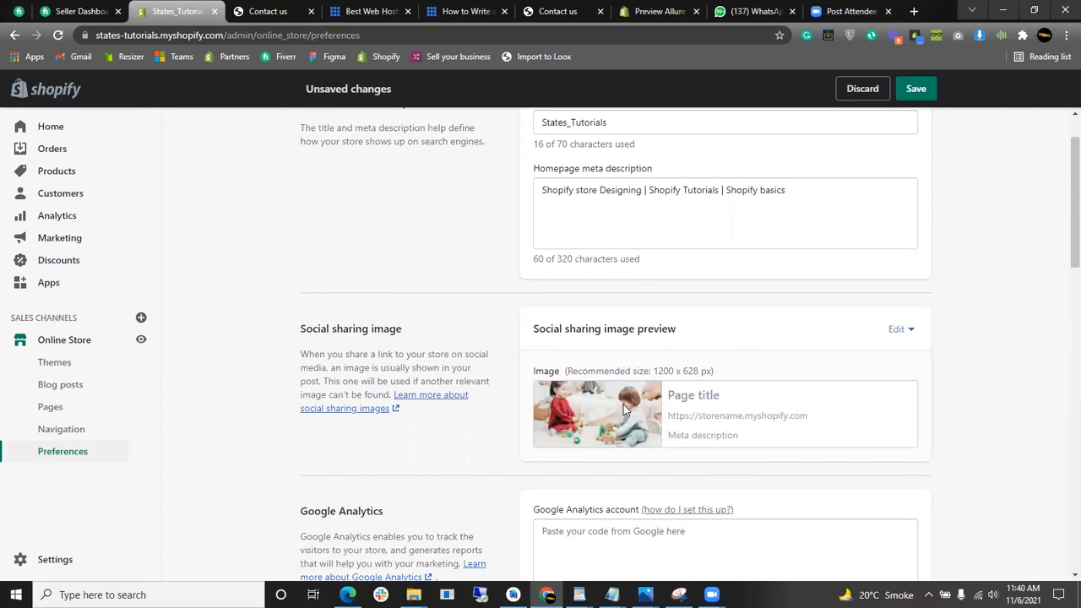
pyautogui.scroll(1, 624, 410)
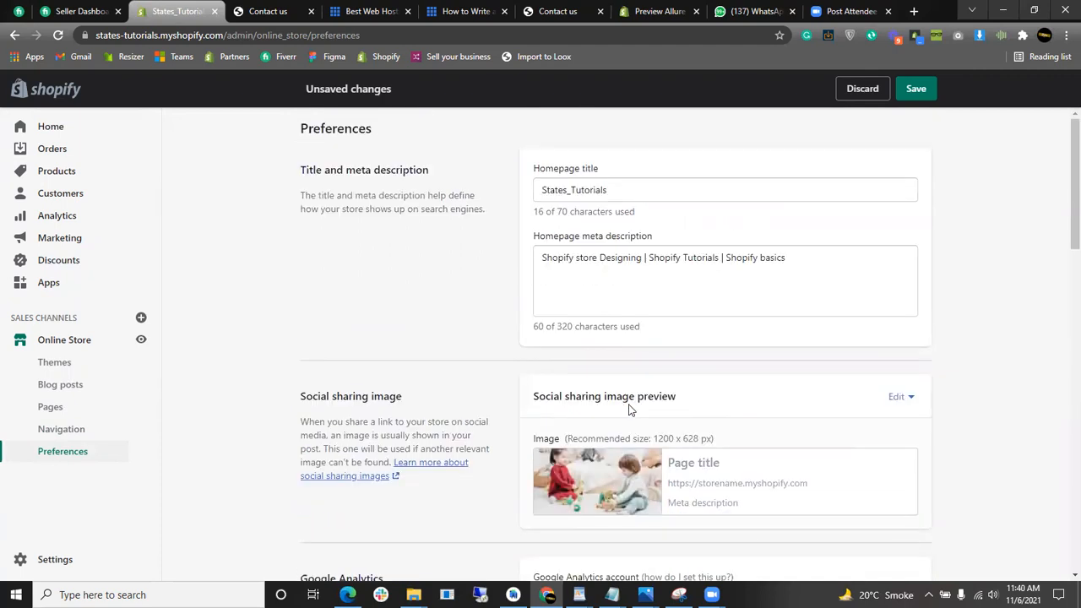
pyautogui.scroll(-2, 629, 410)
pyautogui.scroll(-3, 662, 398)
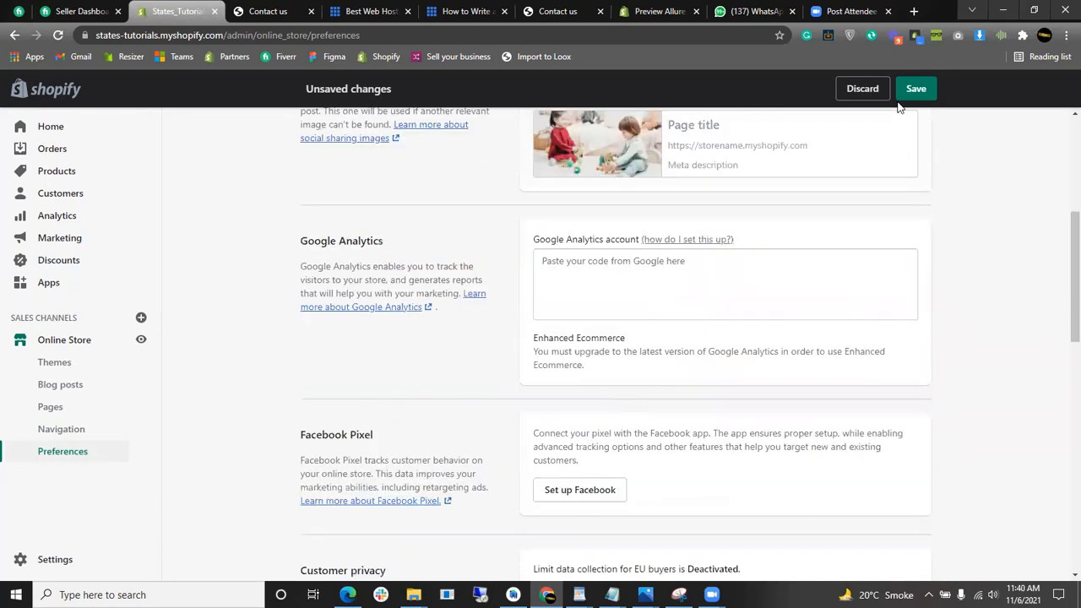
pyautogui.scroll(5, 623, 306)
pyautogui.scroll(-7, 636, 370)
pyautogui.scroll(2, 609, 327)
pyautogui.click(628, 290)
pyautogui.moveTo(534, 241); pyautogui.dragTo(640, 242)
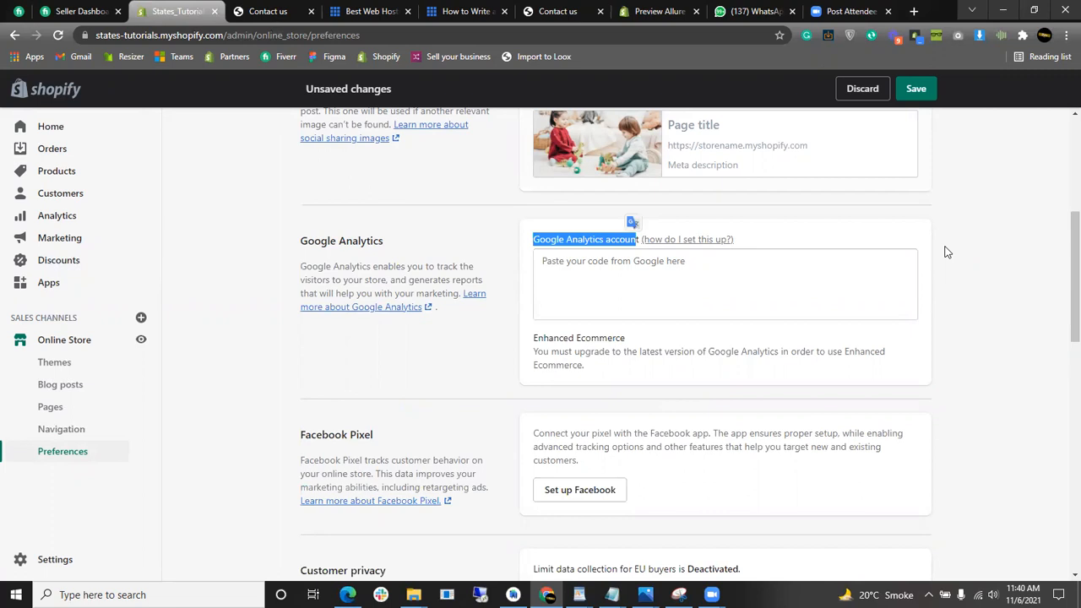
pyautogui.click(951, 227)
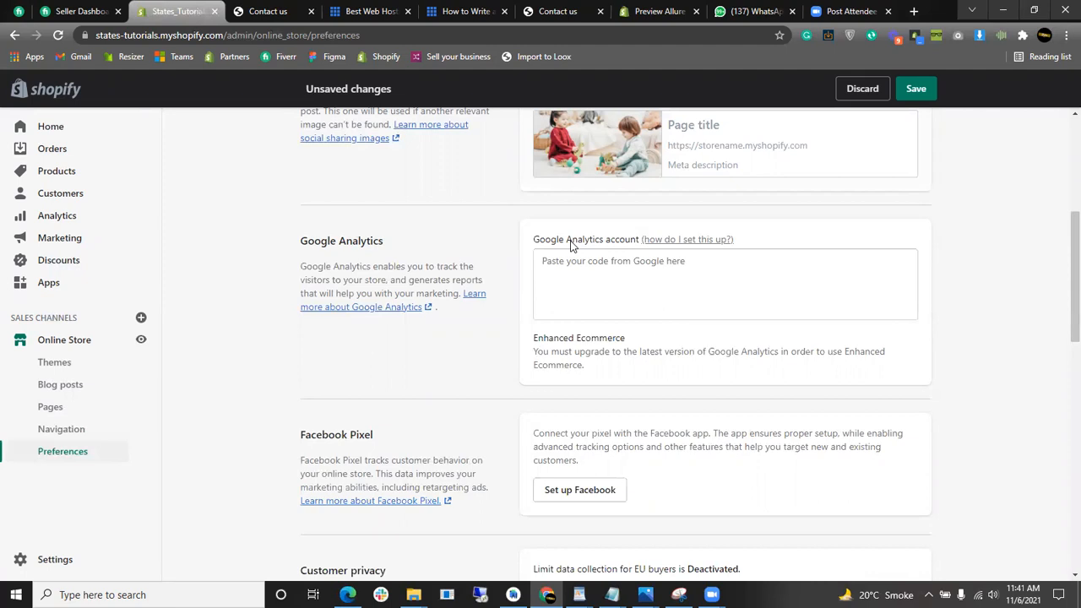
pyautogui.click(583, 273)
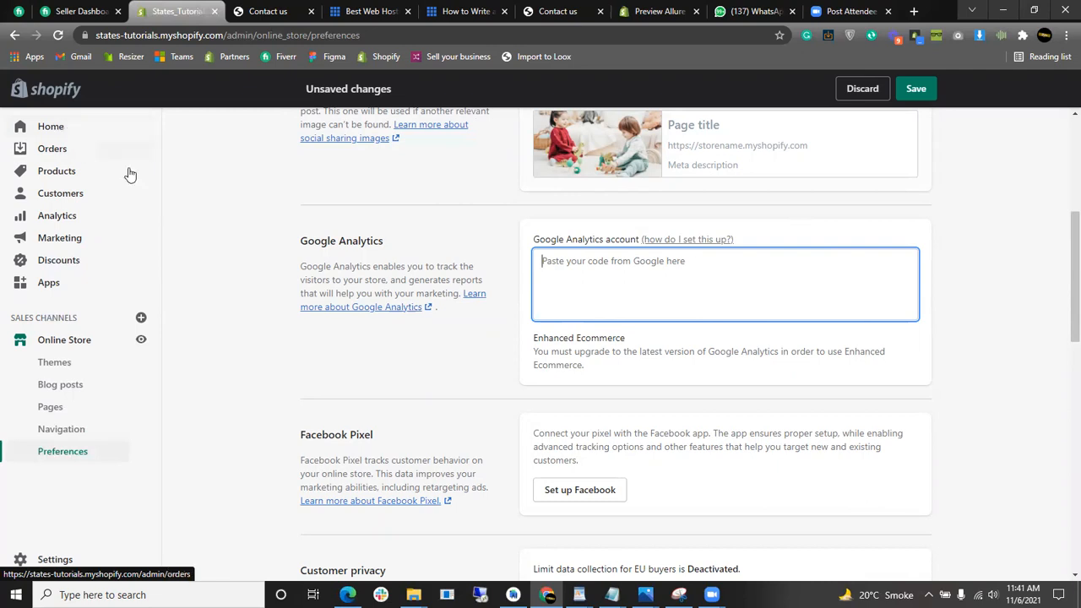
# - Review the Customer privacy and Password protection sections, then save Preferences ('Settings saved')
pyautogui.scroll(-2, 591, 270)
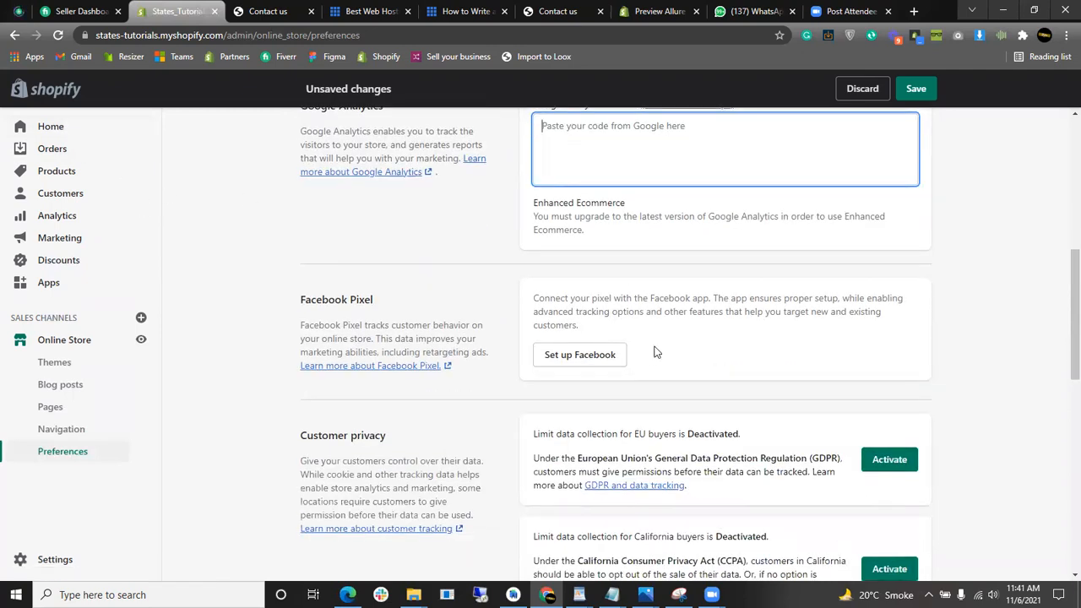
pyautogui.scroll(-2, 635, 350)
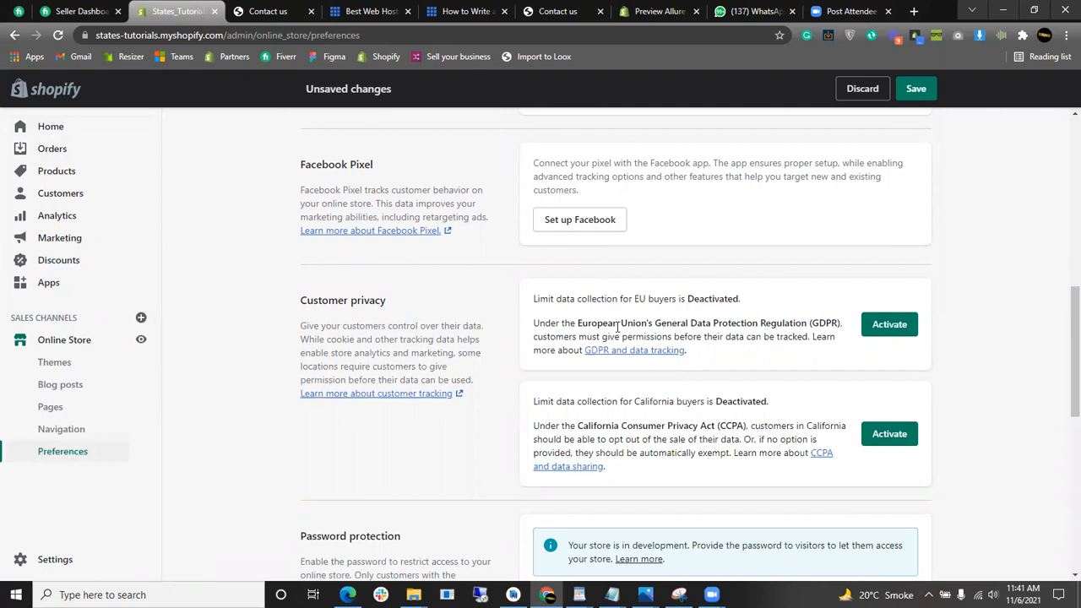
pyautogui.scroll(-3, 698, 423)
pyautogui.scroll(1, 637, 284)
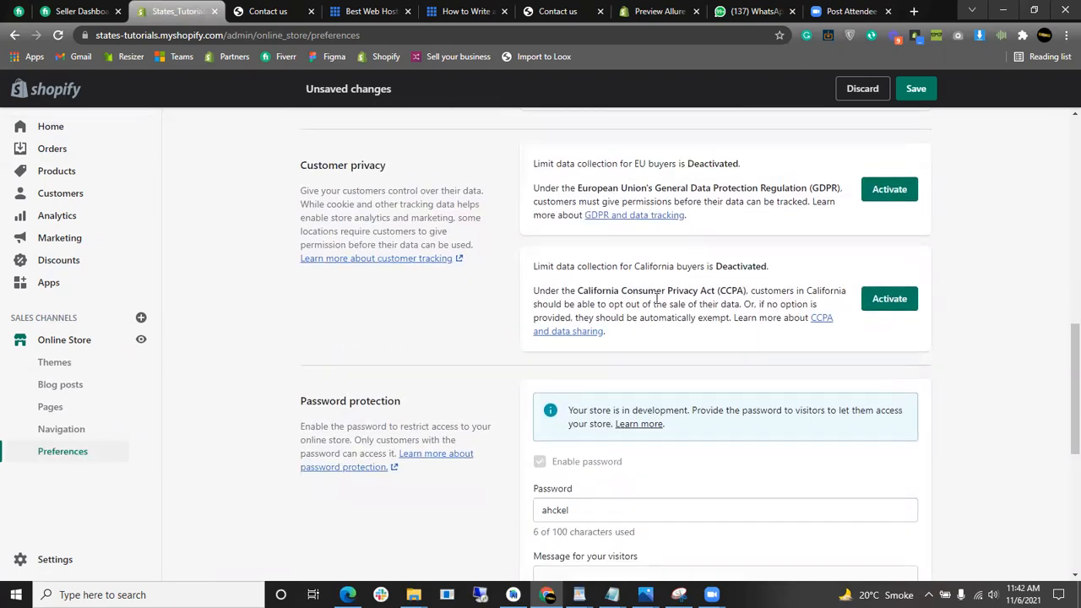
pyautogui.moveTo(646, 335); pyautogui.dragTo(829, 257)
pyautogui.click(833, 268)
pyautogui.scroll(-2, 795, 252)
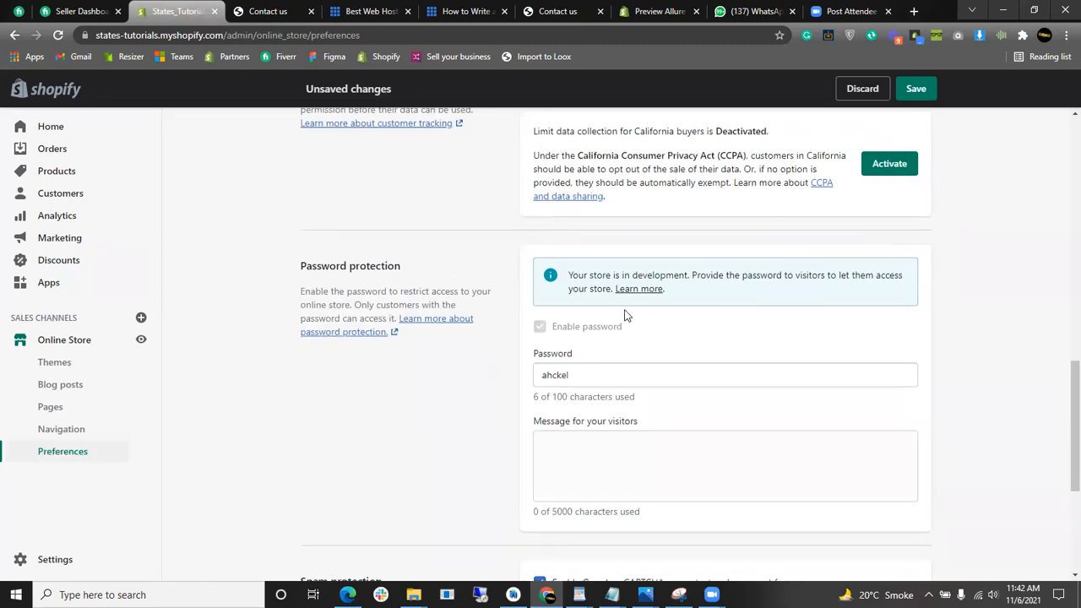
pyautogui.scroll(-1, 625, 315)
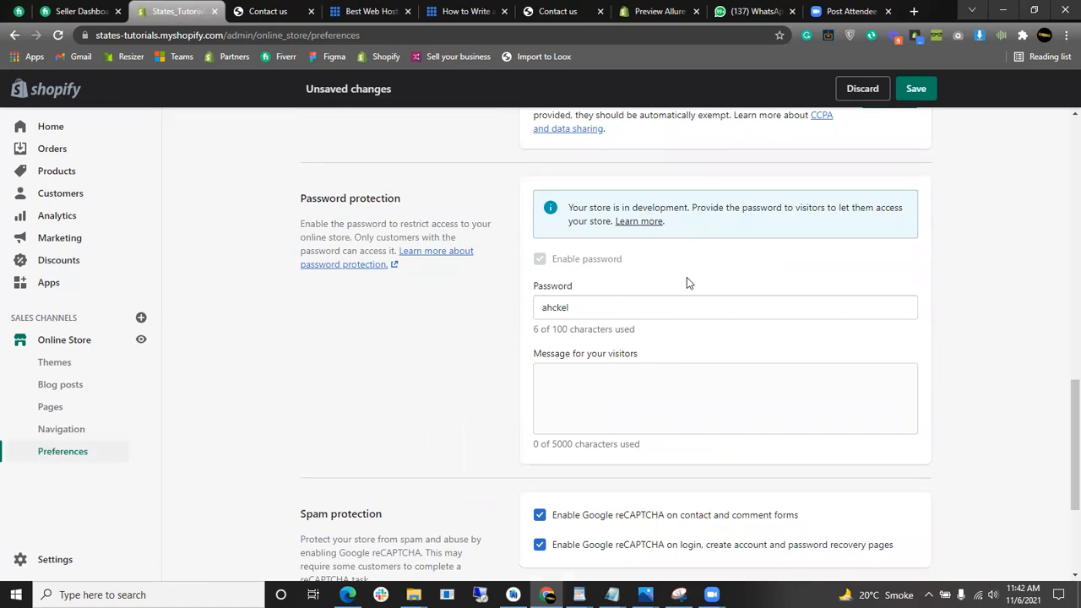
pyautogui.click(920, 88)
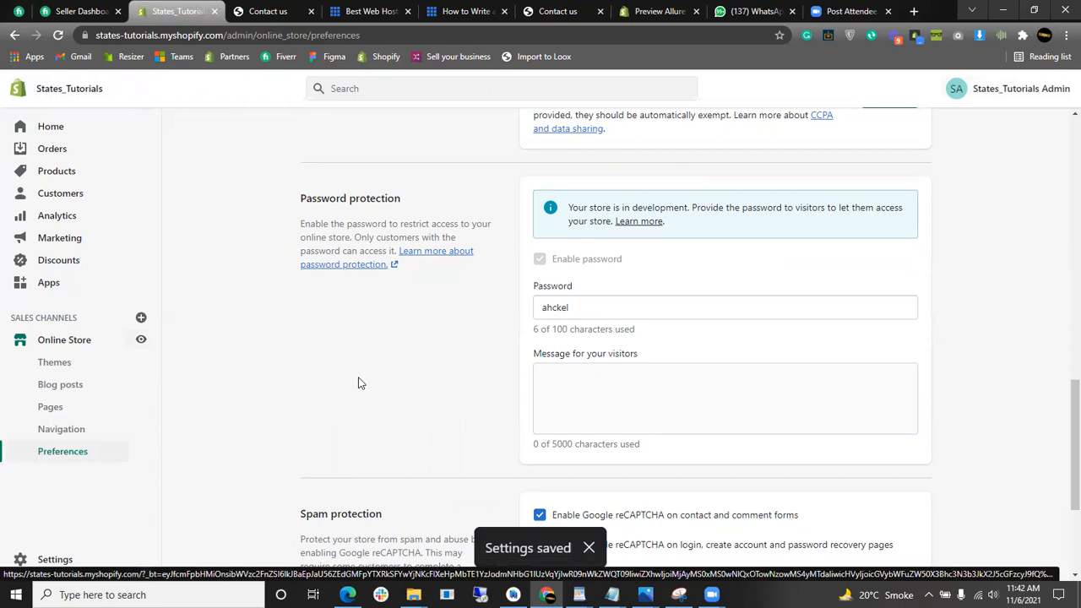
pyautogui.scroll(3, 609, 380)
pyautogui.scroll(-2, 620, 380)
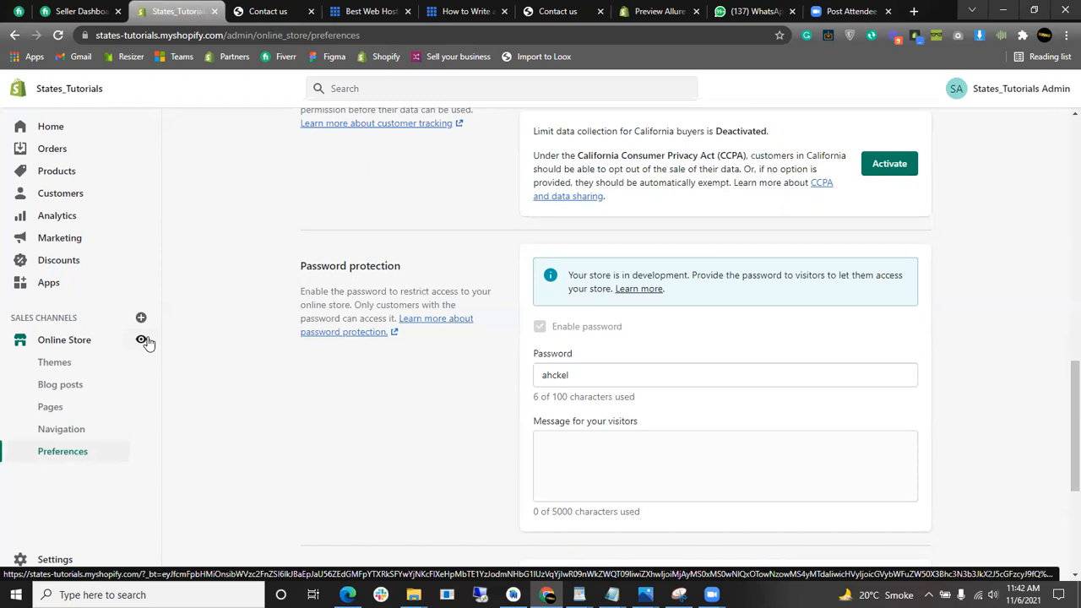
# - Open the live storefront and cut its web address from the address bar
pyautogui.click(142, 339)
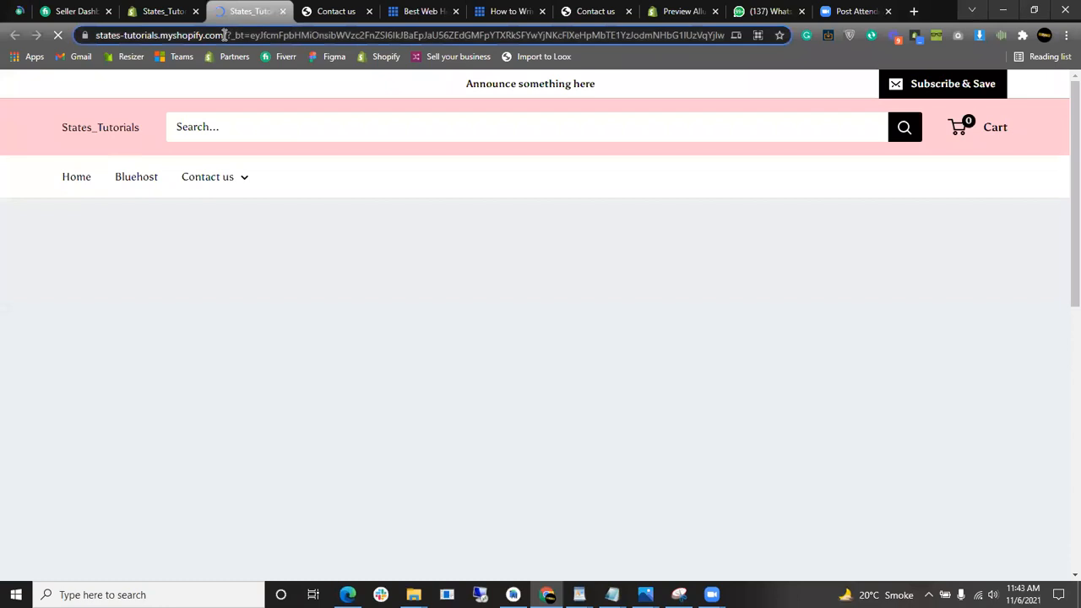
pyautogui.moveTo(225, 35); pyautogui.dragTo(96, 35)
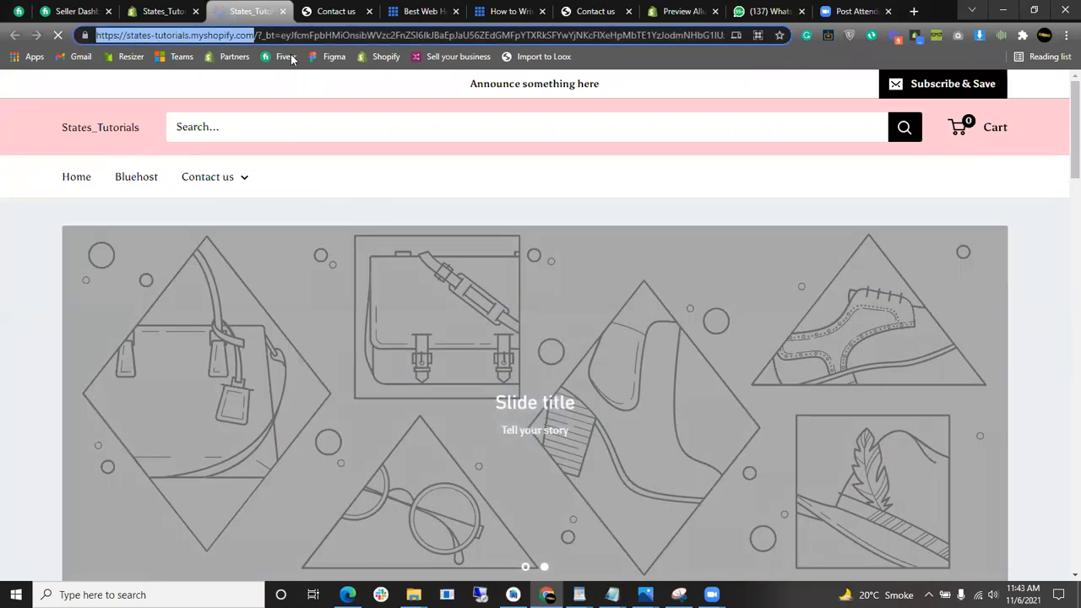
pyautogui.click(294, 35)
pyautogui.hotkey('ctrl', 'a')
pyautogui.hotkey('ctrl', 'c')
pyautogui.press('BackSpace')
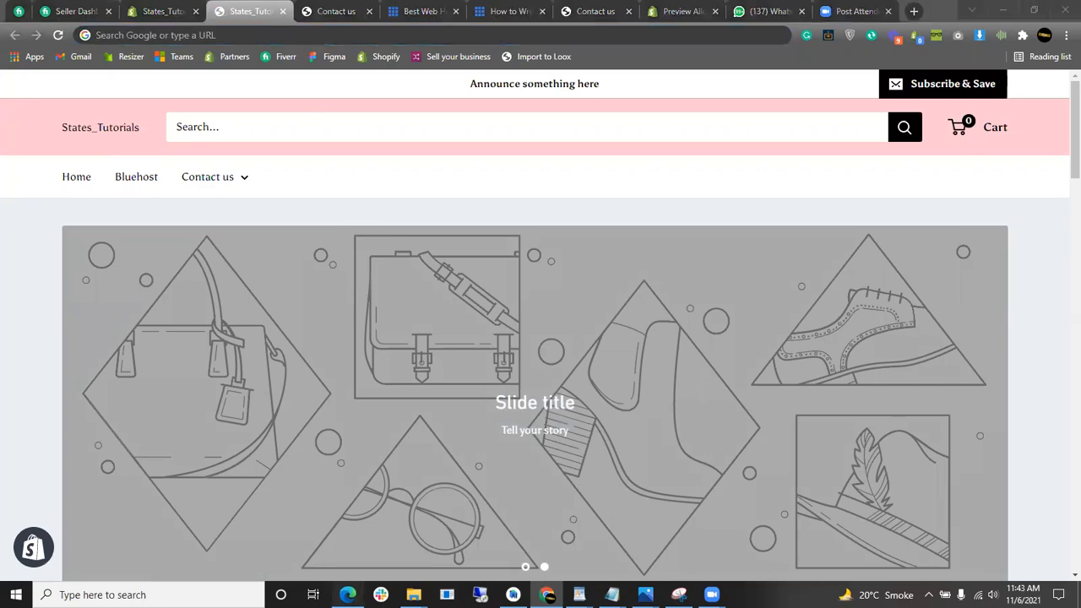
# - Load the store address in a new Edge tab and check its password entry page
pyautogui.click(347, 595)
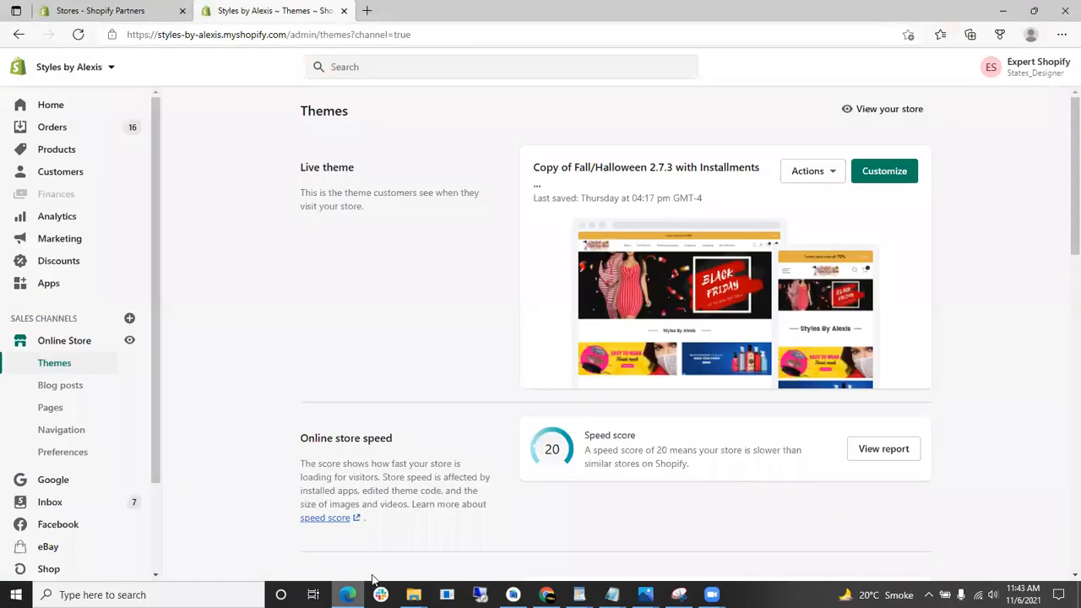
pyautogui.click(367, 12)
pyautogui.hotkey('ctrl', 'v')
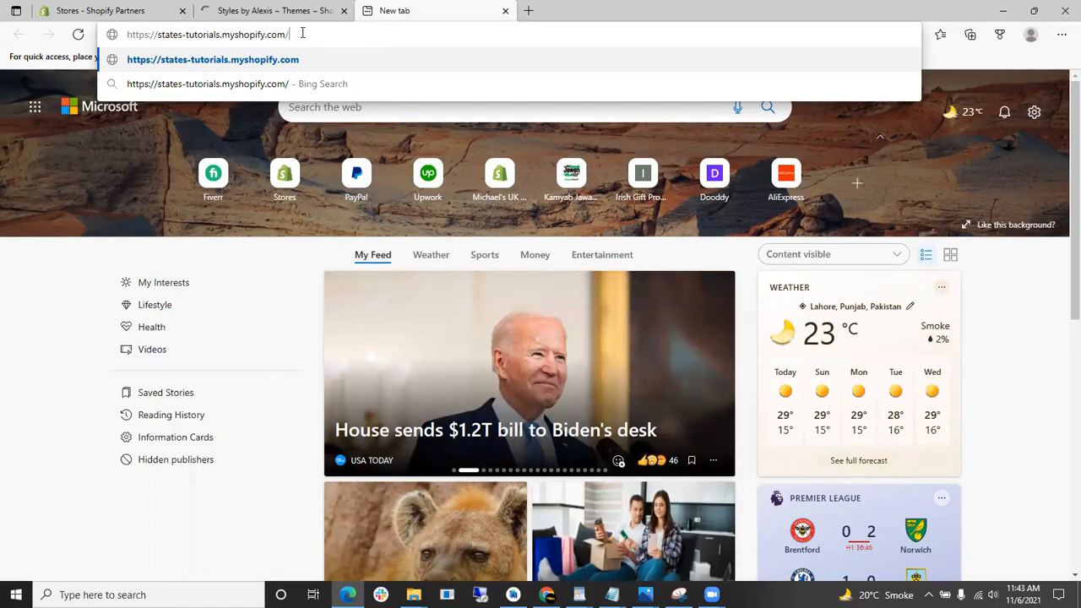
pyautogui.press('Return')
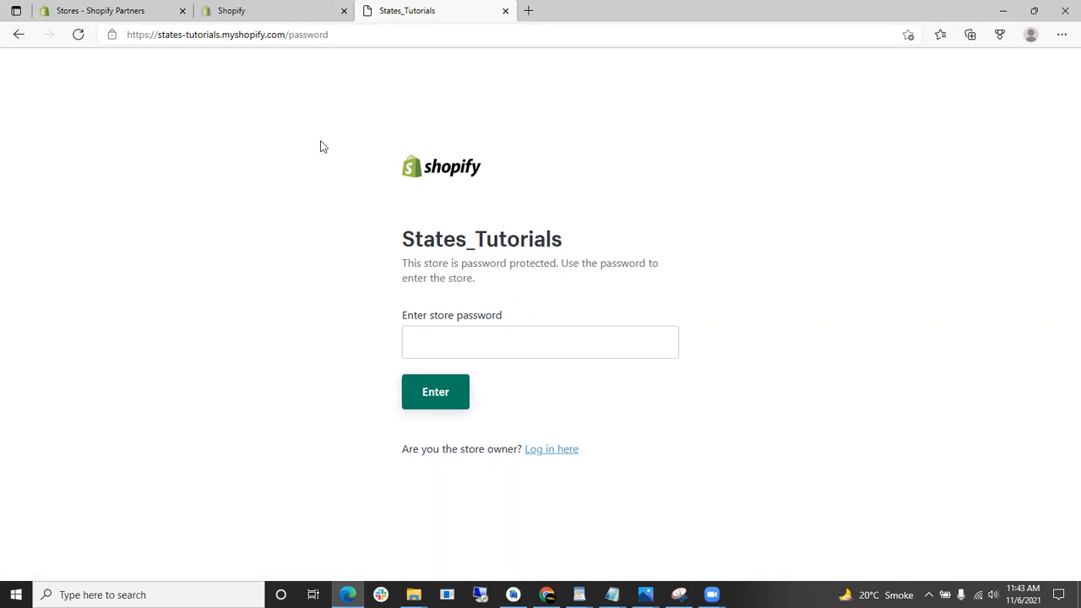
pyautogui.click(77, 34)
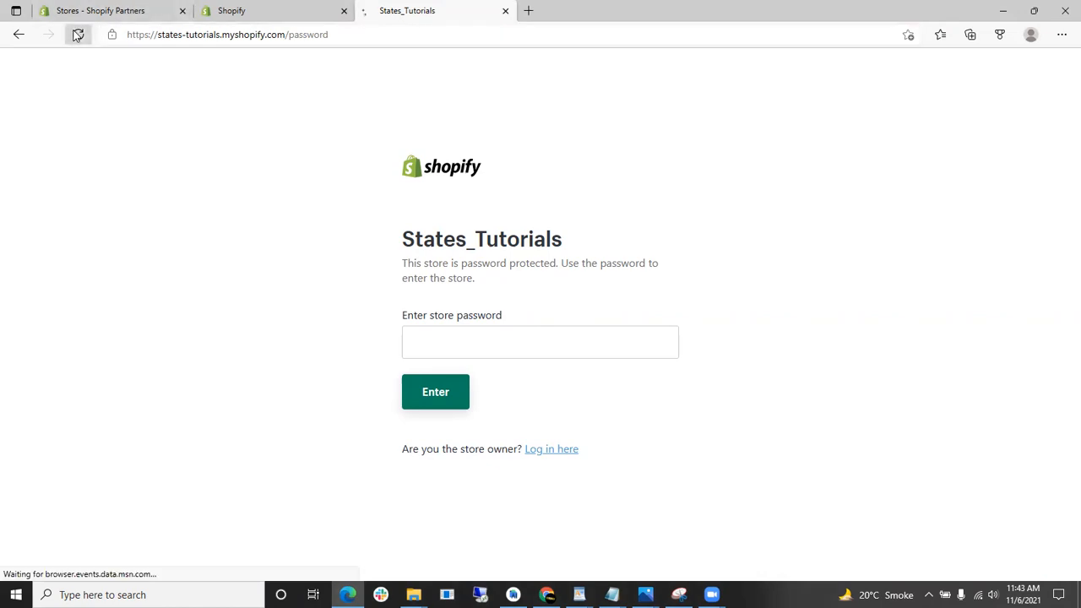
pyautogui.moveTo(470, 315); pyautogui.dragTo(420, 316)
pyautogui.click(496, 315)
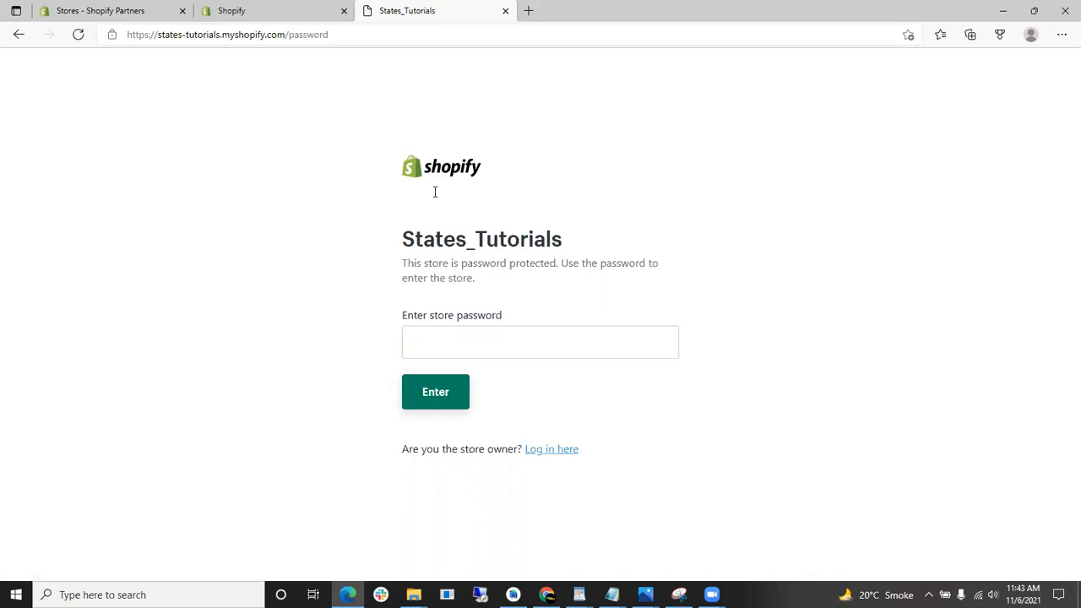
# - Return to the Chrome admin Preferences tab
pyautogui.click(279, 7)
pyautogui.hotkey('alt', 'Tab')
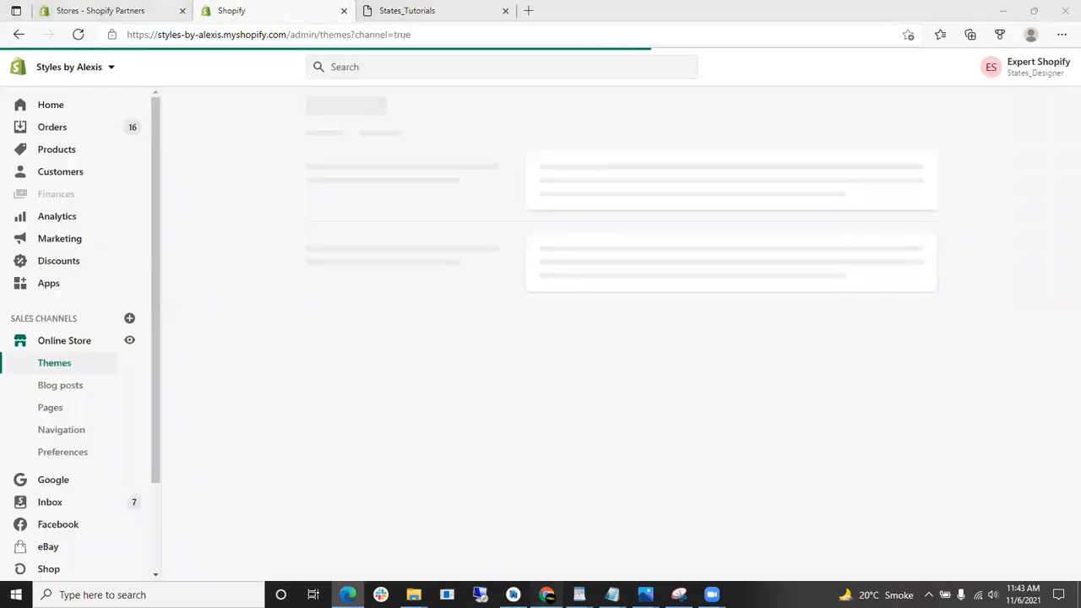
pyautogui.click(195, 7)
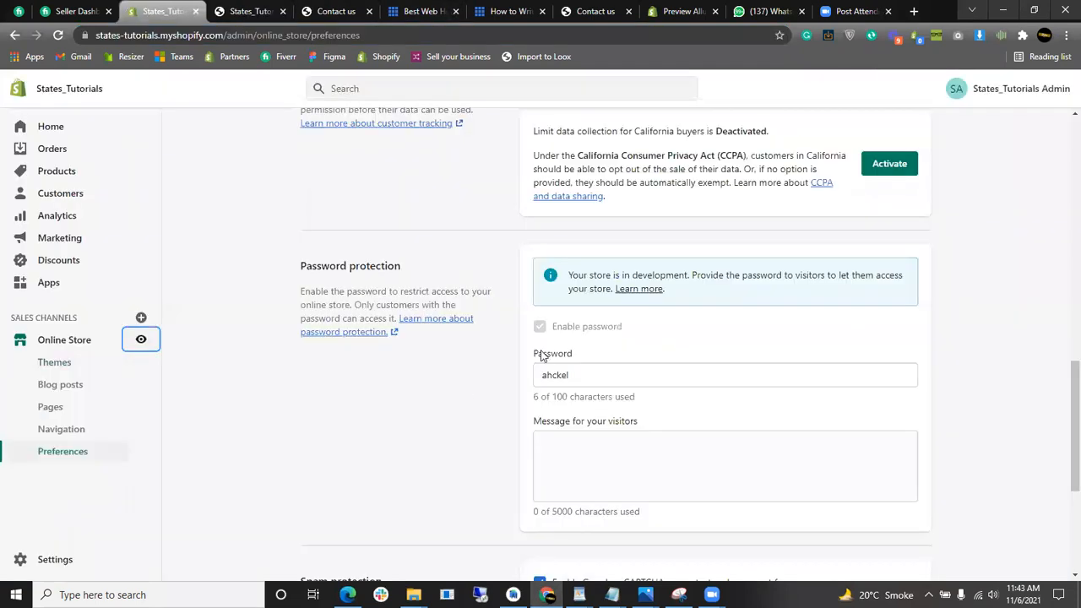
# - Replace the storefront password with a new one and save the Preferences
pyautogui.doubleClick(618, 378)
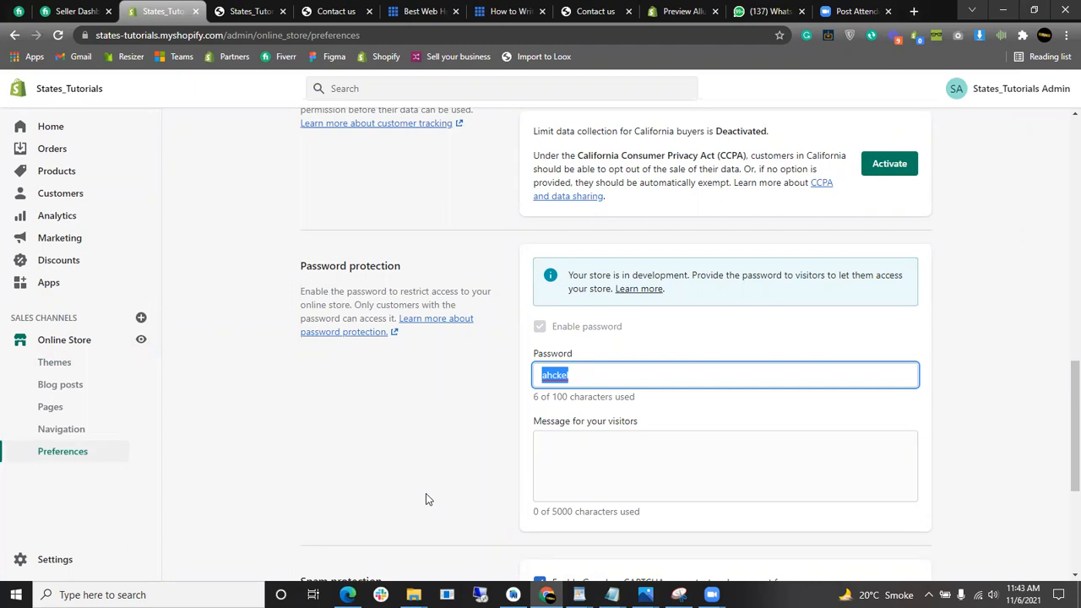
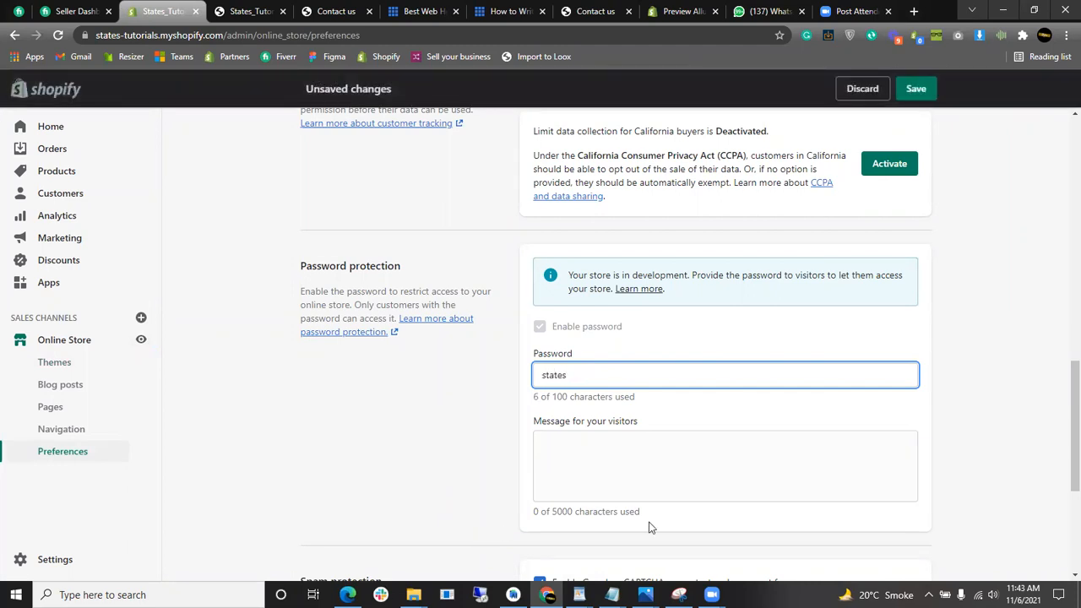
pyautogui.click(888, 471)
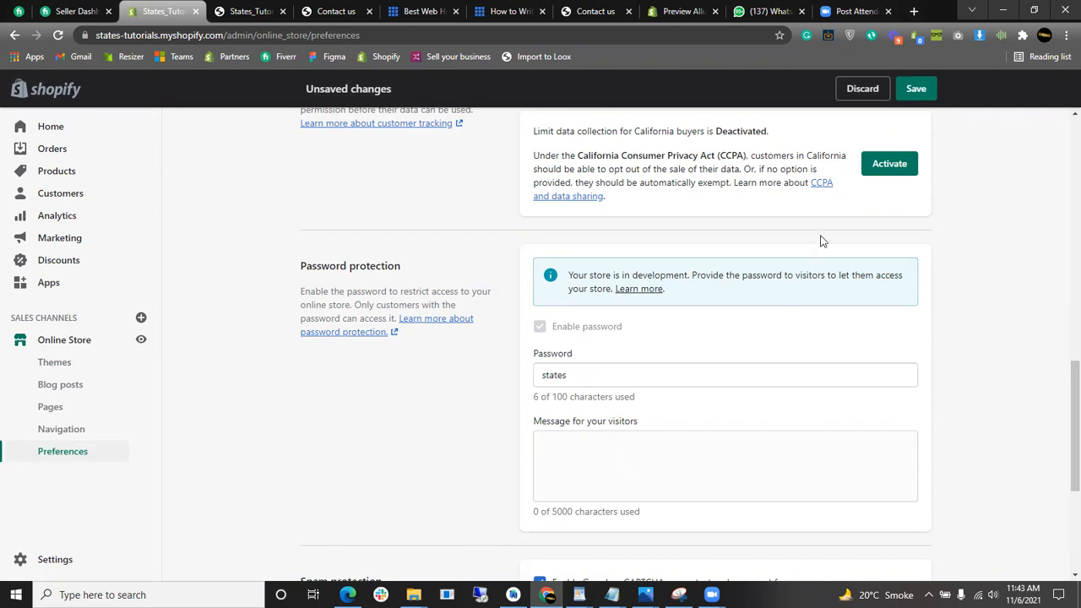
pyautogui.click(916, 89)
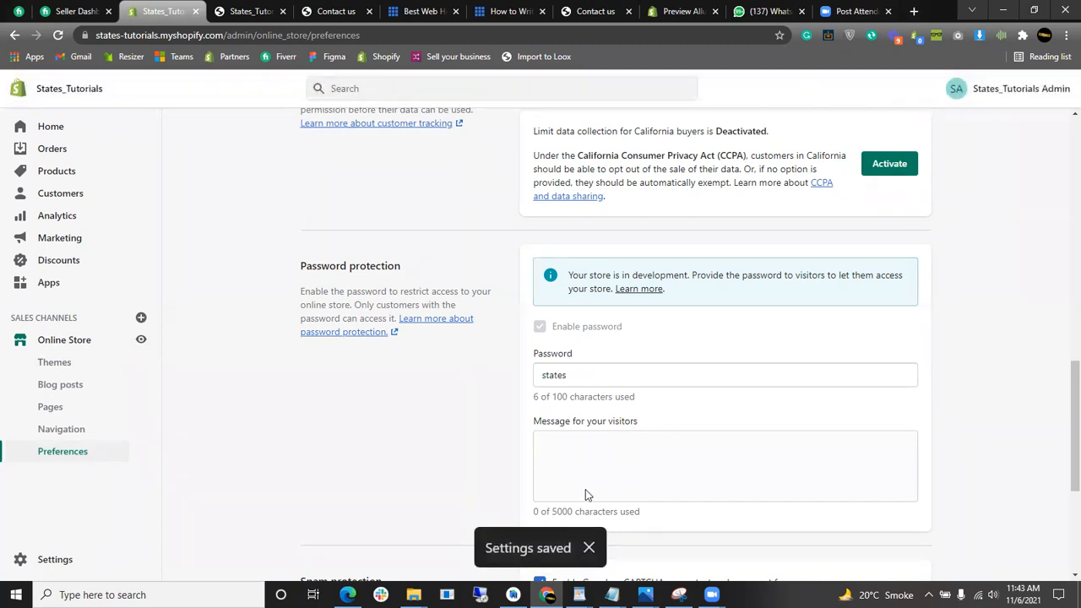
# - Check that the new store password is shown in the Password field
pyautogui.scroll(-3, 585, 491)
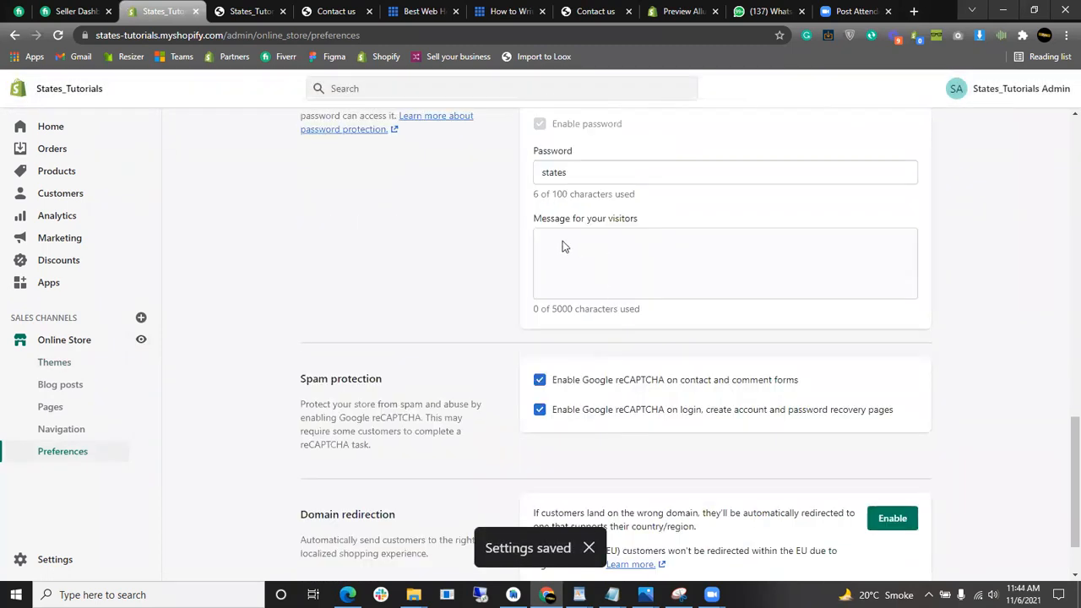
pyautogui.scroll(2, 597, 307)
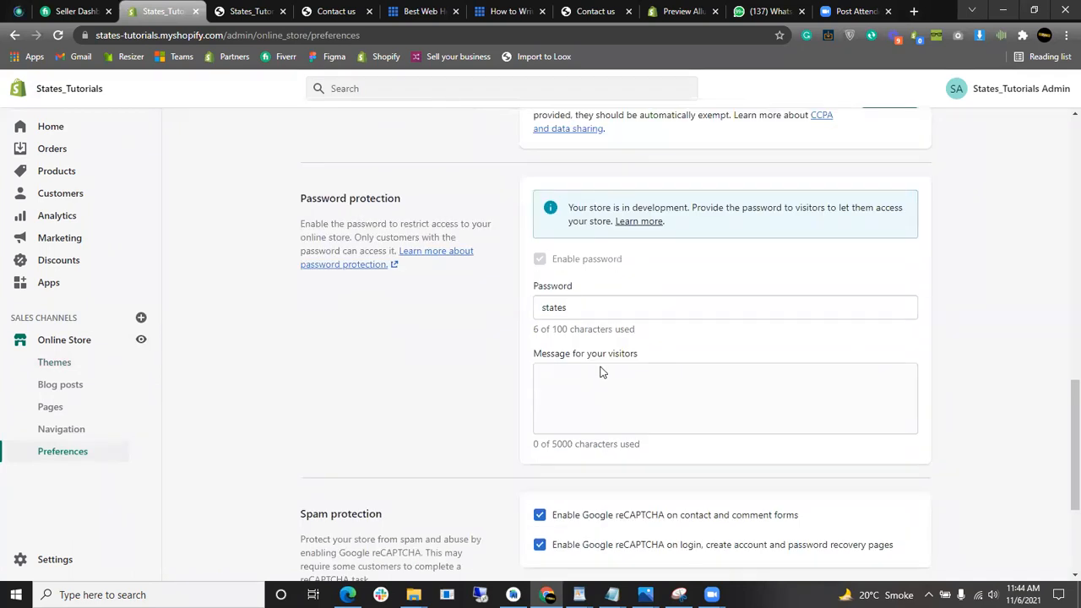
pyautogui.click(596, 309)
pyautogui.doubleClick(550, 307)
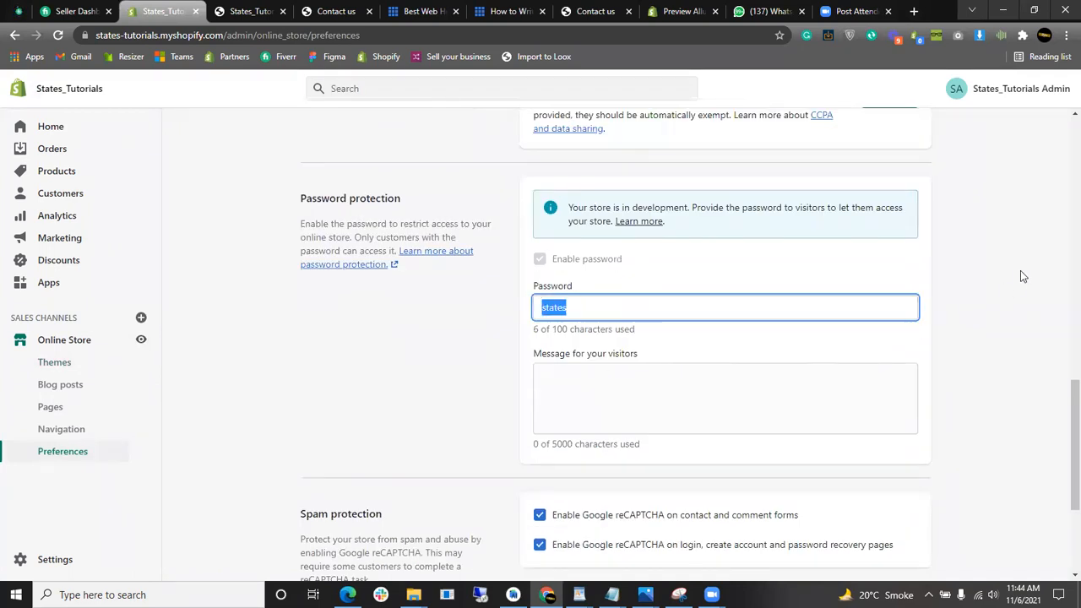
pyautogui.click(941, 248)
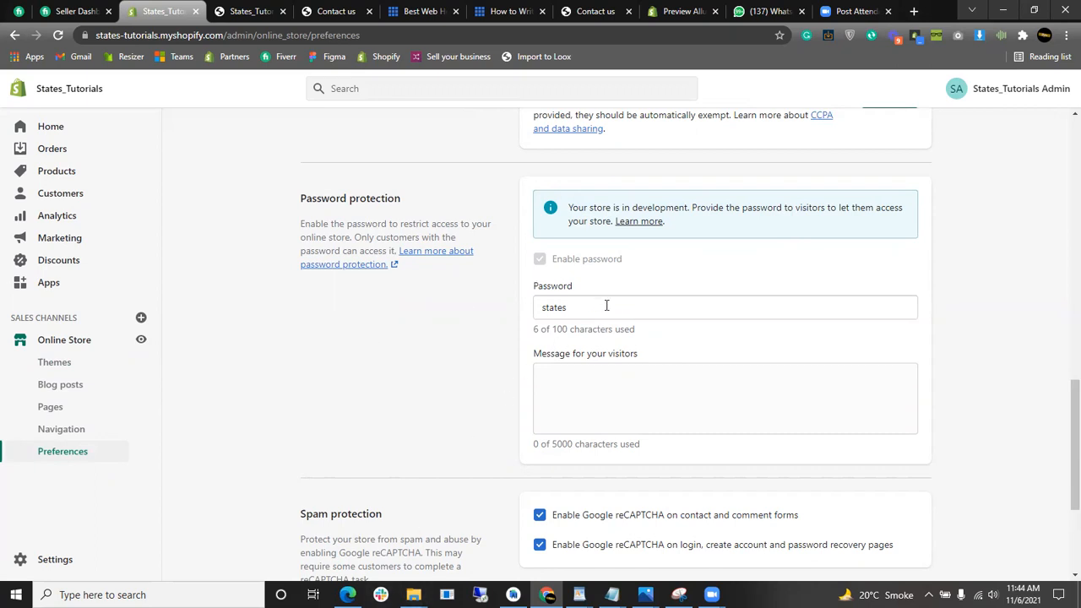
# - Open the States_Tutorials storefront root address in Edge to reach its password page
pyautogui.moveTo(224, 34); pyautogui.dragTo(84, 35)
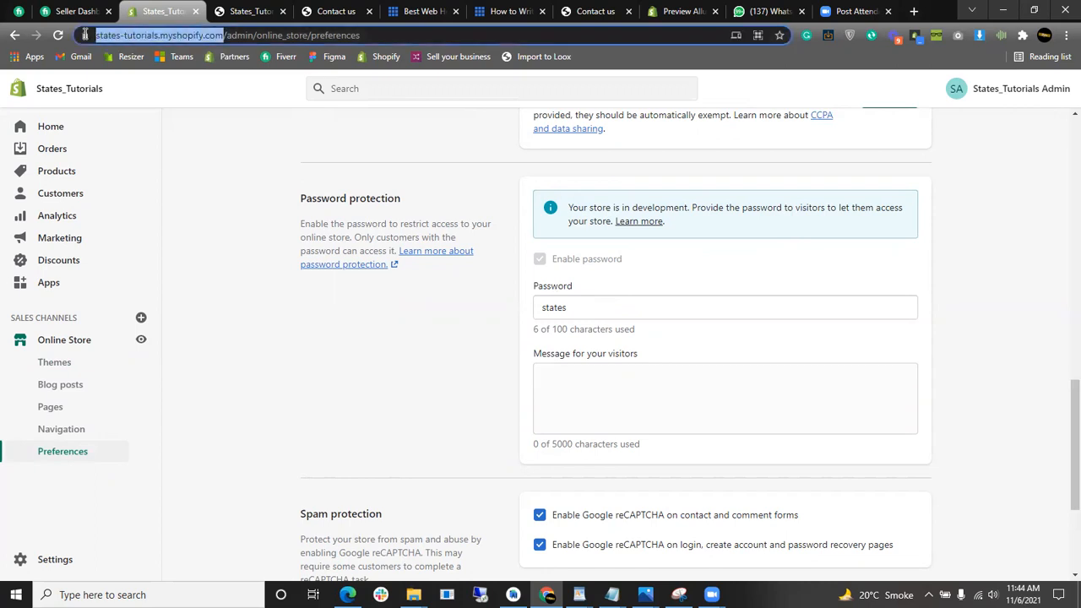
pyautogui.click(347, 595)
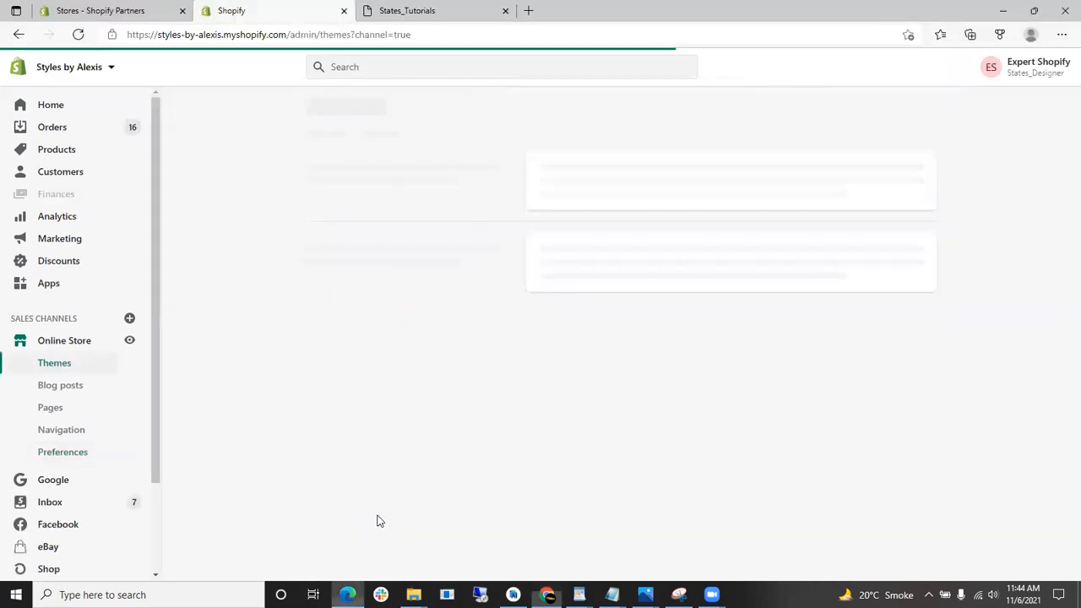
pyautogui.click(439, 11)
pyautogui.click(420, 31)
pyautogui.press('End')
pyautogui.hotkey('ctrl', 'BackSpace')
pyautogui.press('Return')
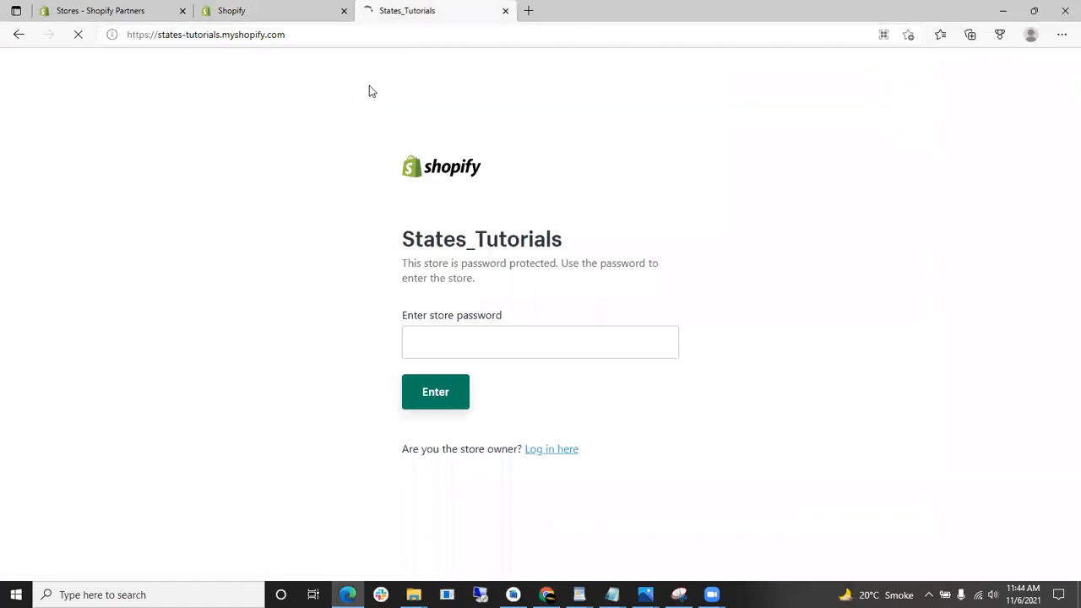
pyautogui.moveTo(404, 315); pyautogui.dragTo(507, 314)
# - Unlock the storefront with the store password from Preferences and dismiss the save-password prompt
pyautogui.click(546, 595)
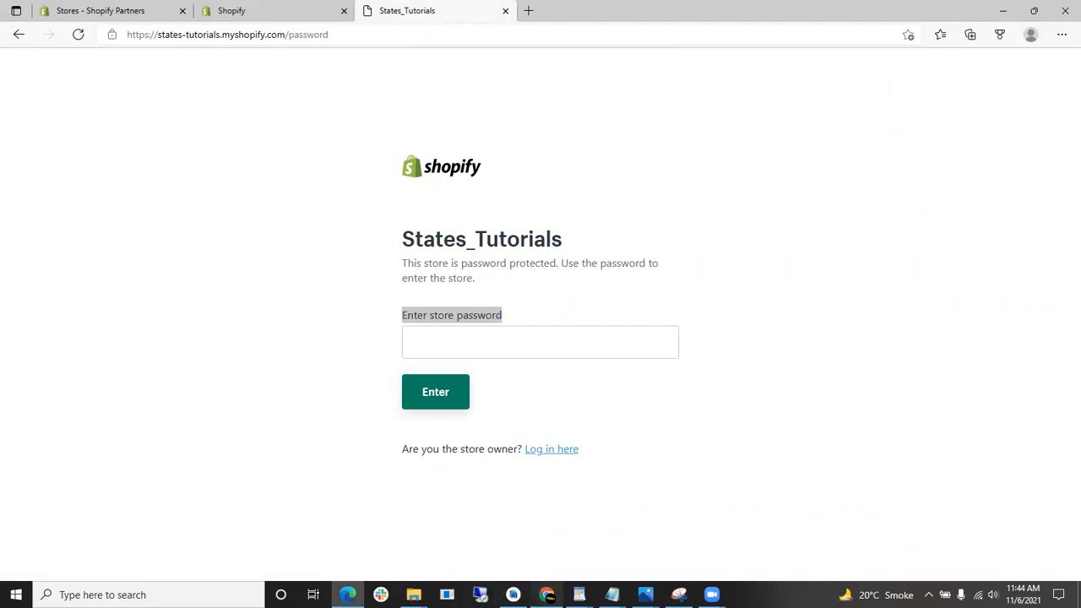
pyautogui.doubleClick(663, 307)
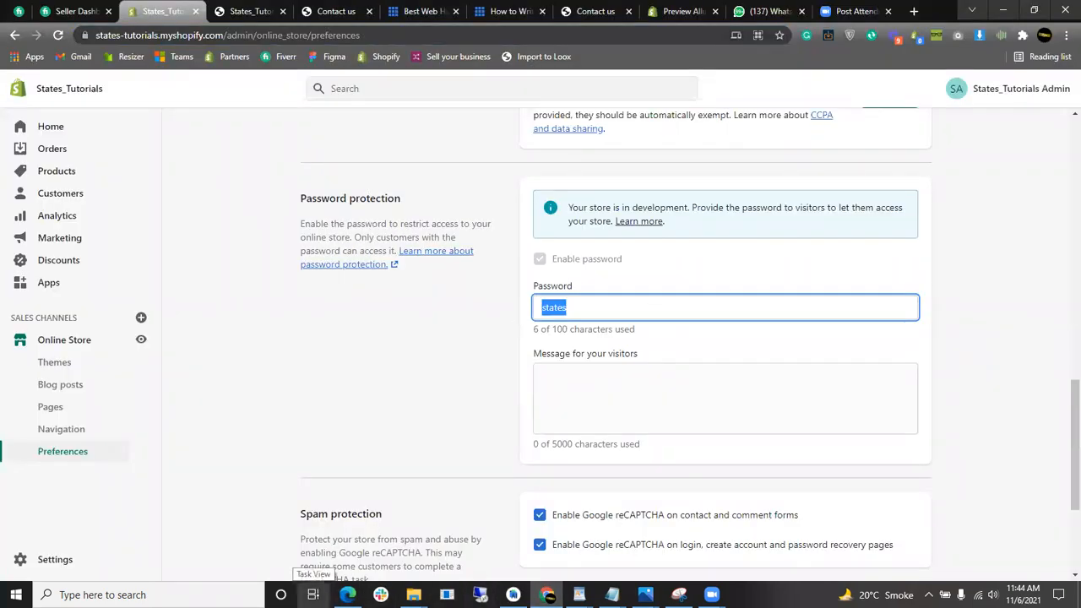
pyautogui.click(347, 595)
pyautogui.click(513, 341)
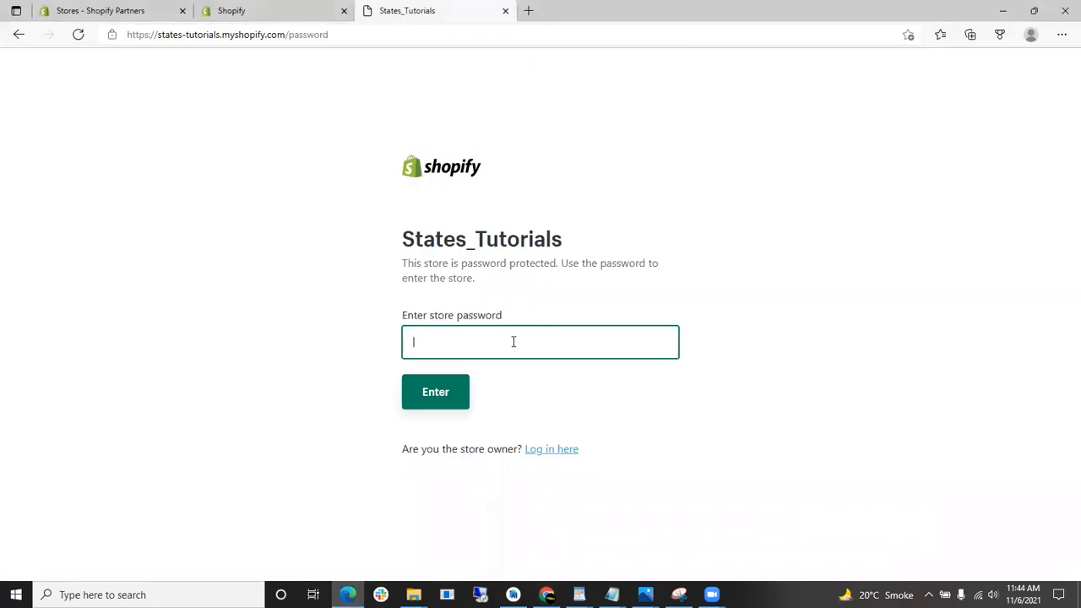
pyautogui.click(659, 346)
pyautogui.click(459, 398)
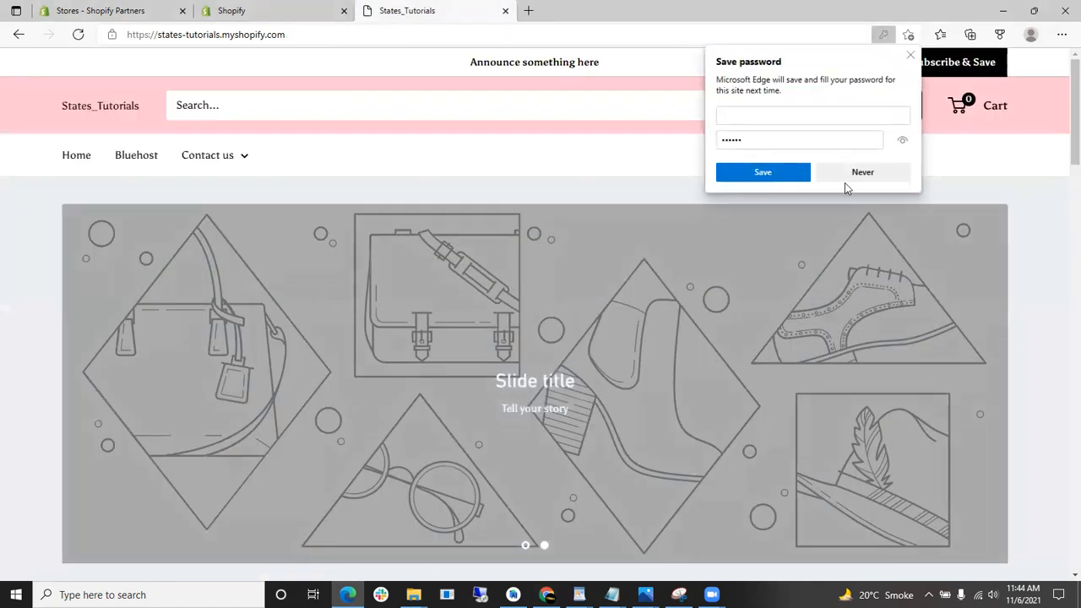
pyautogui.click(765, 179)
# - Scroll through the admin Preferences page to review its settings
pyautogui.click(547, 595)
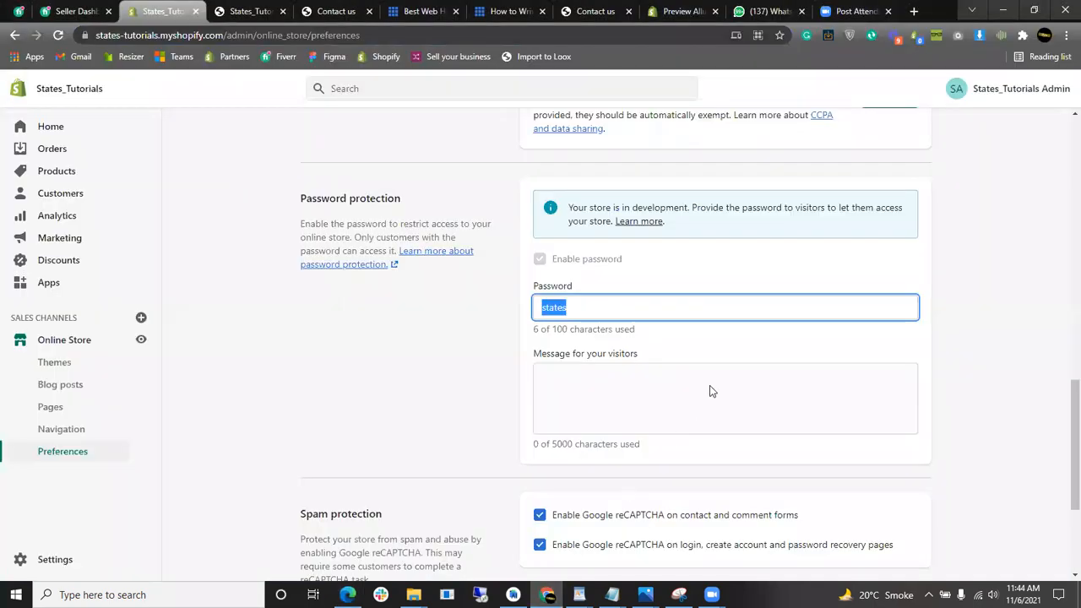
pyautogui.scroll(4, 676, 381)
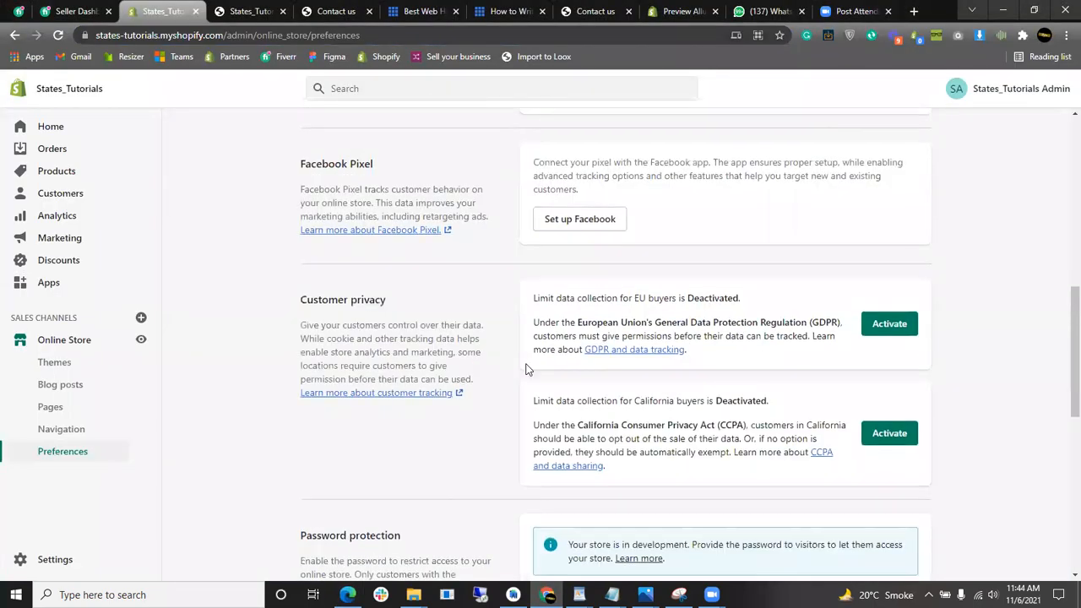
pyautogui.scroll(-3, 760, 372)
pyautogui.moveTo(1064, 409); pyautogui.dragTo(1059, 156)
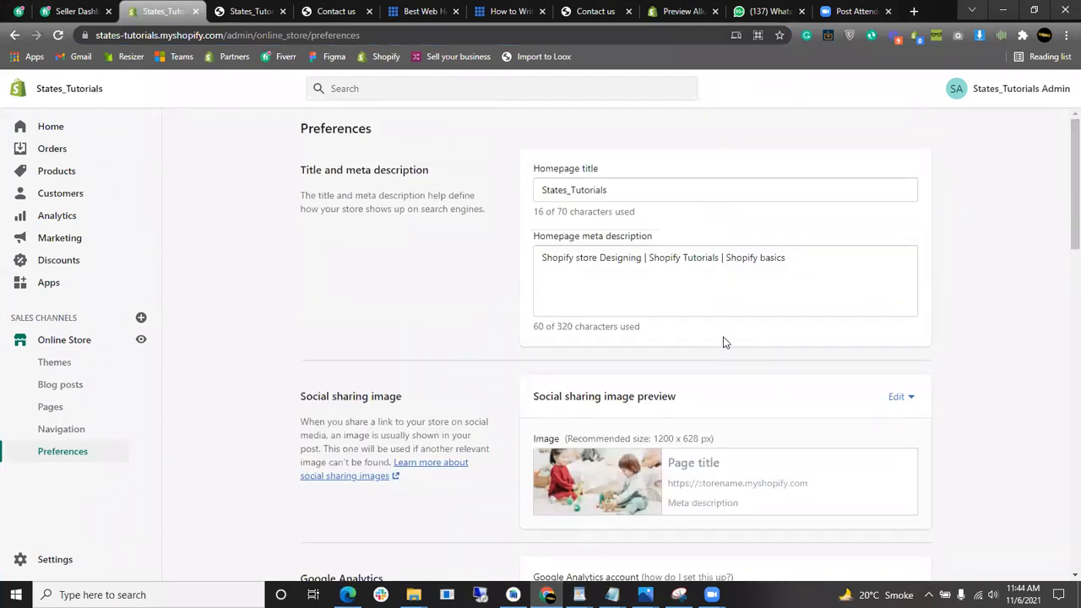
pyautogui.scroll(-5, 401, 339)
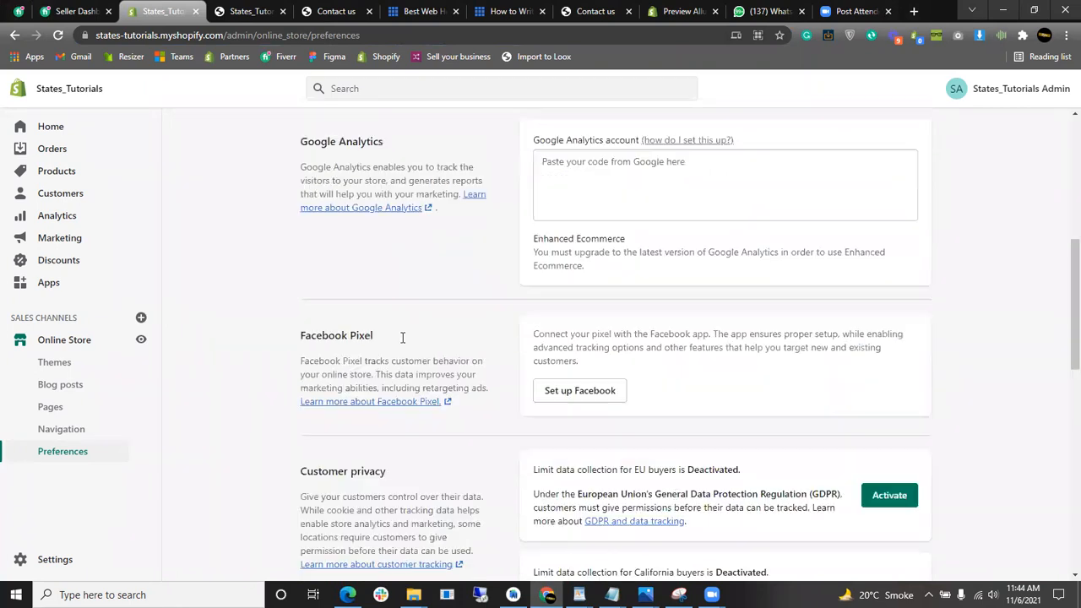
pyautogui.scroll(-4, 403, 338)
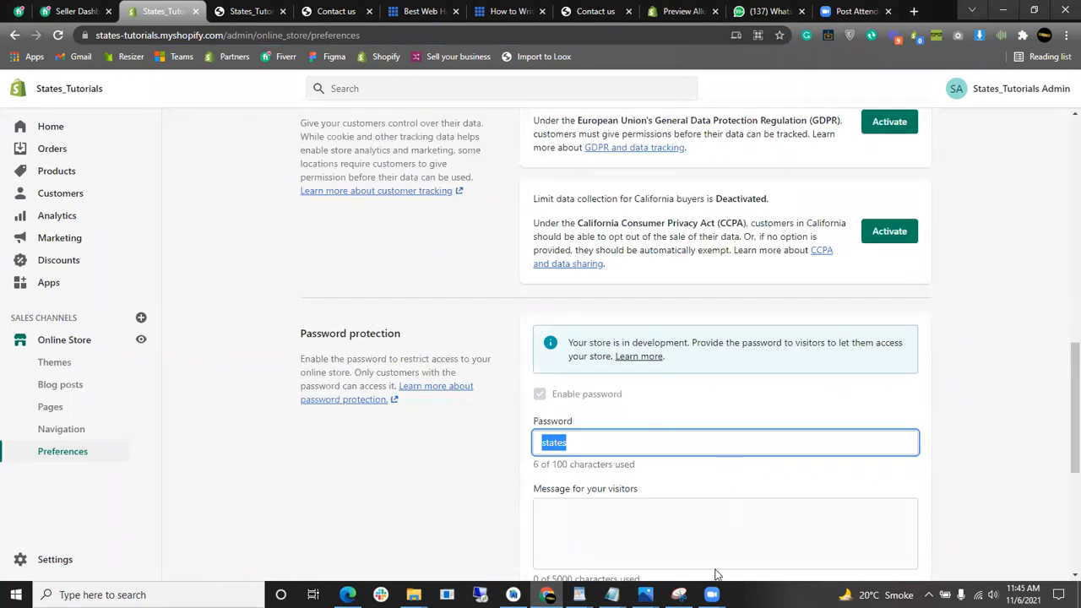
# - Bring up the Lecture 3 Notepad notes and highlight the Themes Introduction item
pyautogui.click(612, 594)
pyautogui.click(741, 530)
pyautogui.click(380, 356)
pyautogui.moveTo(44, 288)
pyautogui.mouseDown()
pyautogui.moveTo(350, 272)
pyautogui.moveTo(395, 293)
pyautogui.moveTo(41, 288)
pyautogui.mouseUp()
pyautogui.click(396, 293)
# - Highlight the Navigation, Pages and Preferences outline items in turn
pyautogui.moveTo(248, 332); pyautogui.dragTo(42, 327)
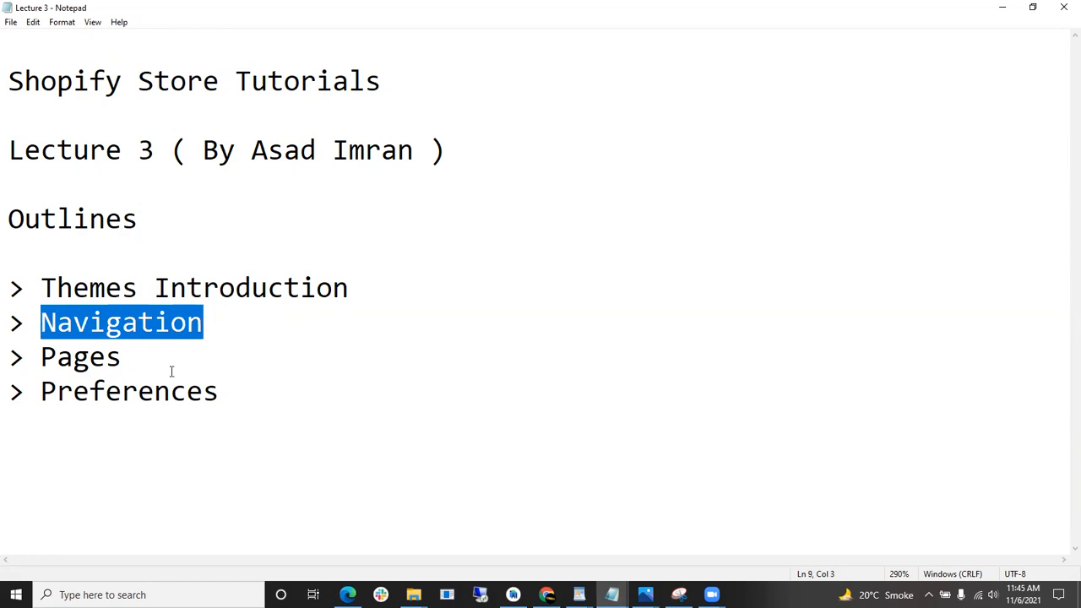
pyautogui.moveTo(143, 356); pyautogui.dragTo(41, 358)
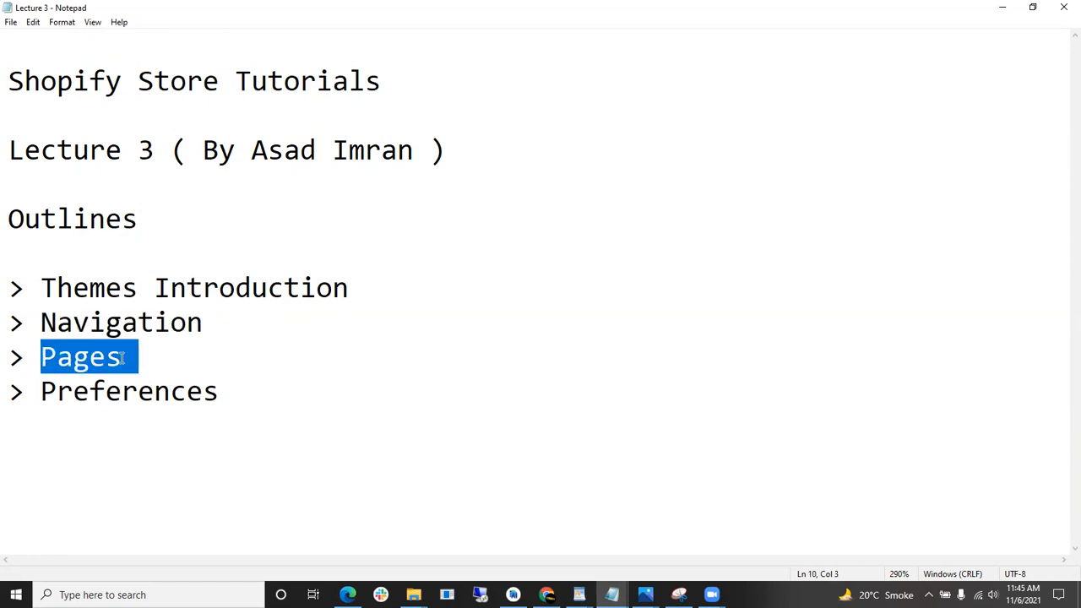
pyautogui.click(172, 372)
pyautogui.moveTo(253, 393); pyautogui.dragTo(47, 395)
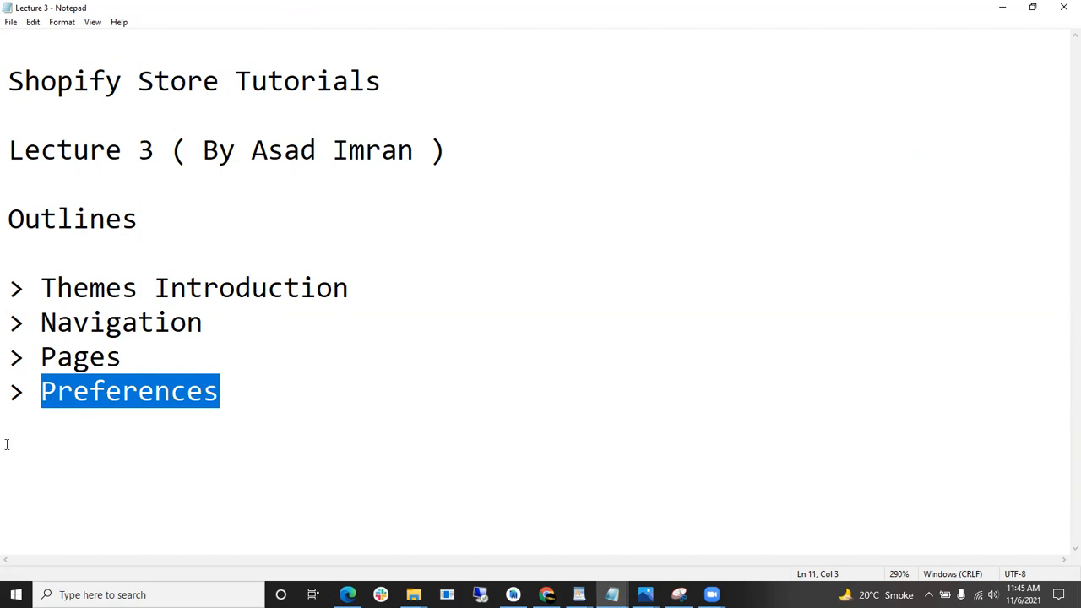
pyautogui.click(277, 397)
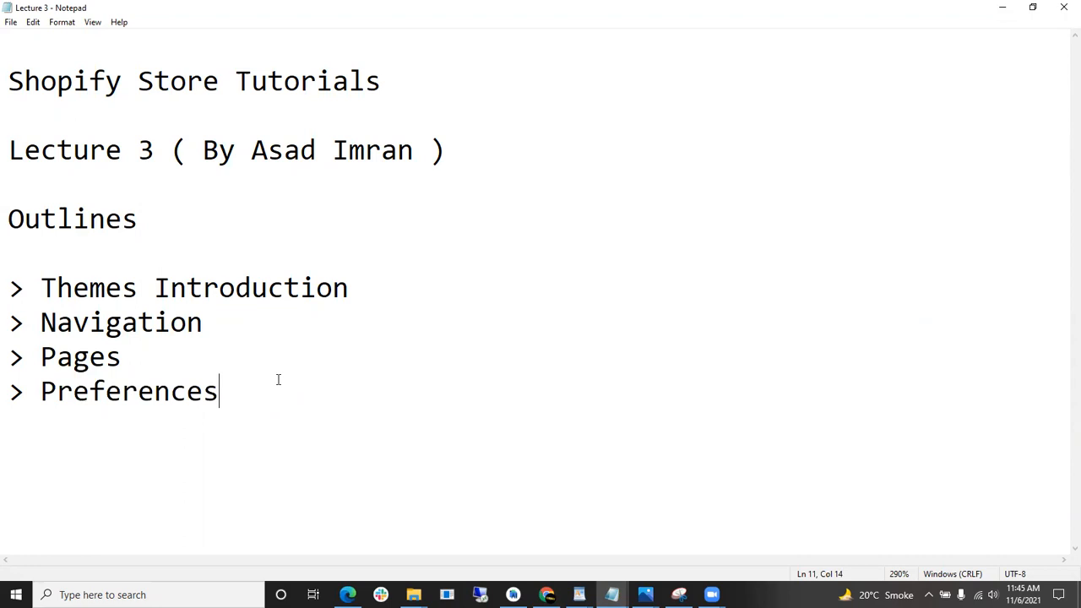
# - Add a 'Task#3' heading with a '> Create Menu' line below Preferences
pyautogui.press('Return')
pyautogui.press('Return')
pyautogui.write('Tasd')
pyautogui.press('BackSpace')
pyautogui.write('k')
pyautogui.press('BackSpace')
pyautogui.write('#3')
pyautogui.press('Return')
pyautogui.write('> Crea')
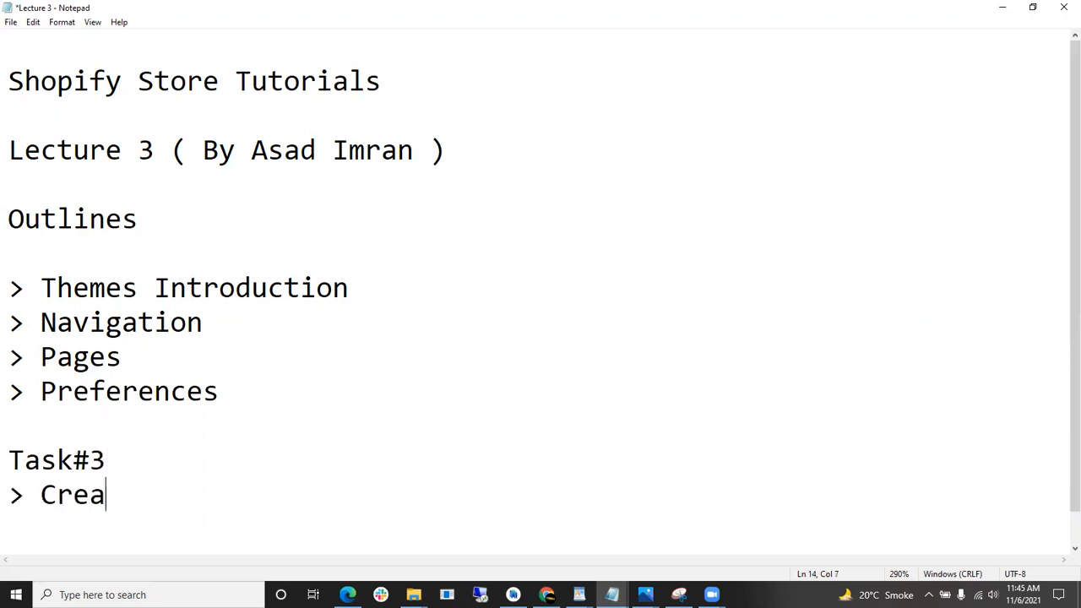
pyautogui.write('te Menu')
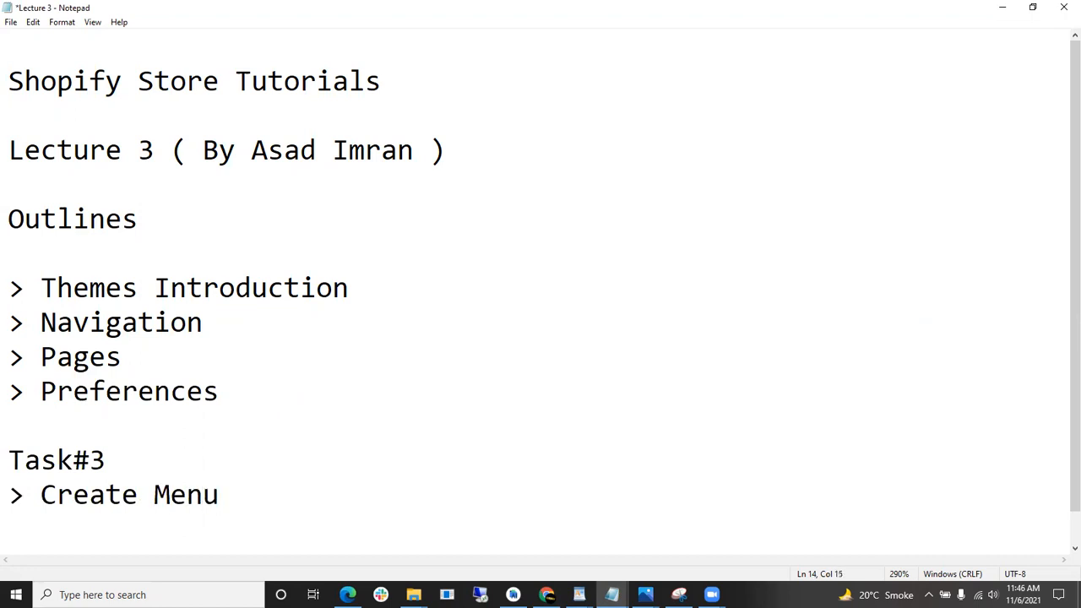
pyautogui.press('Return')
# - Type the menu line 'Men / Women >>> Tshirts/Hoodies/Hats/Shoes'
pyautogui.write('Men')
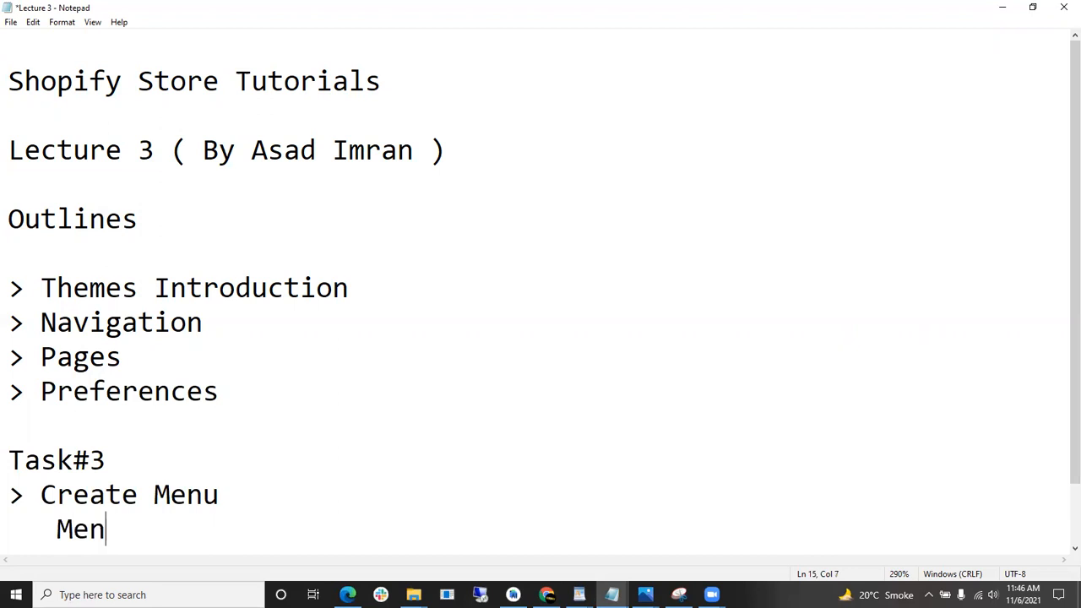
pyautogui.write('/Women >>>')
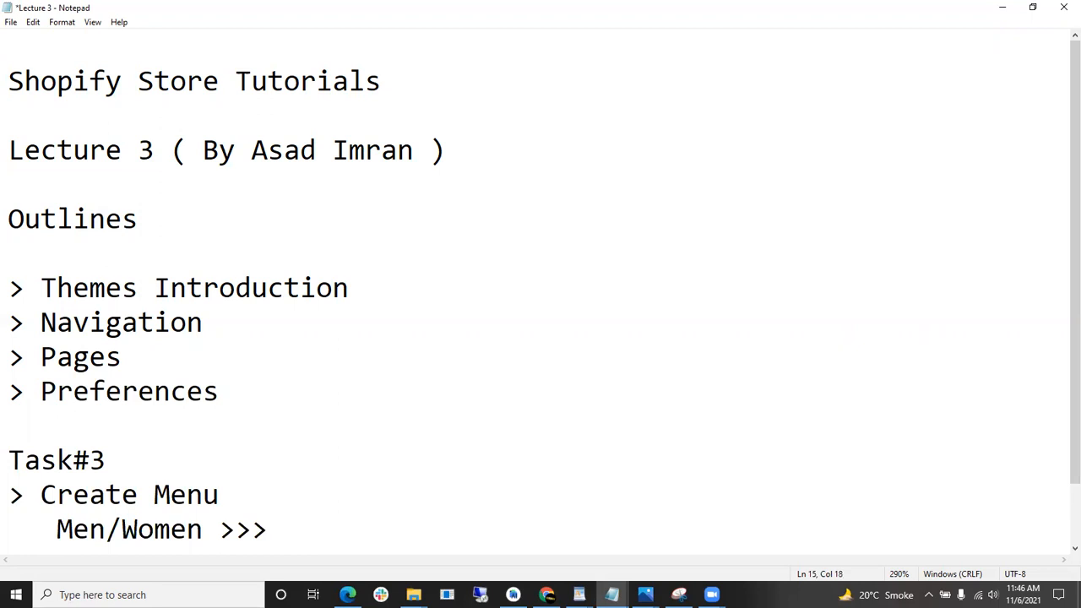
pyautogui.scroll(-1, 245, 346)
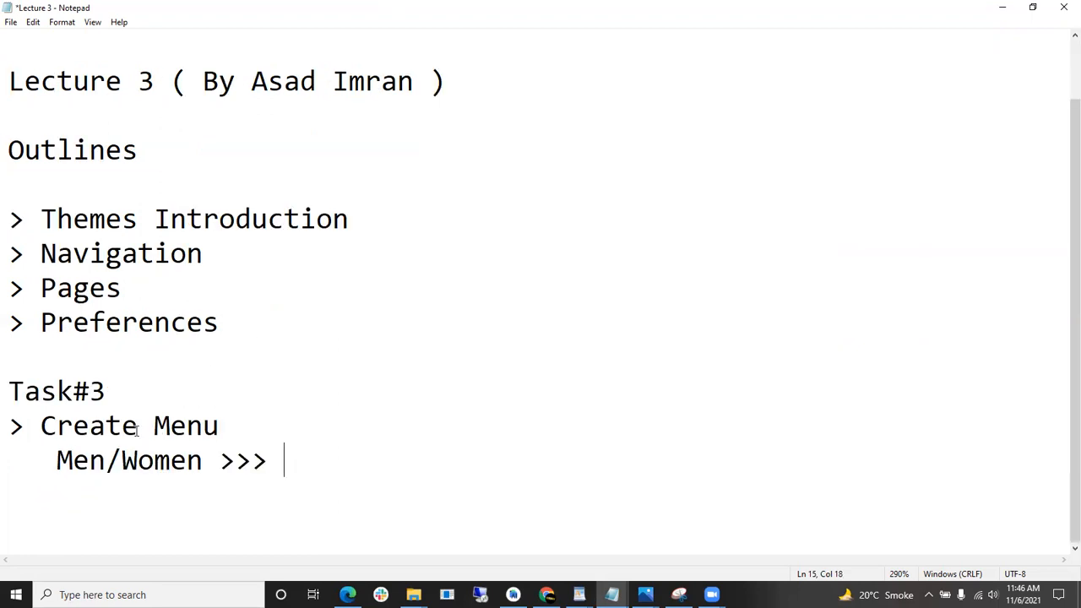
pyautogui.click(107, 463)
pyautogui.press('Right')
pyautogui.click(111, 459)
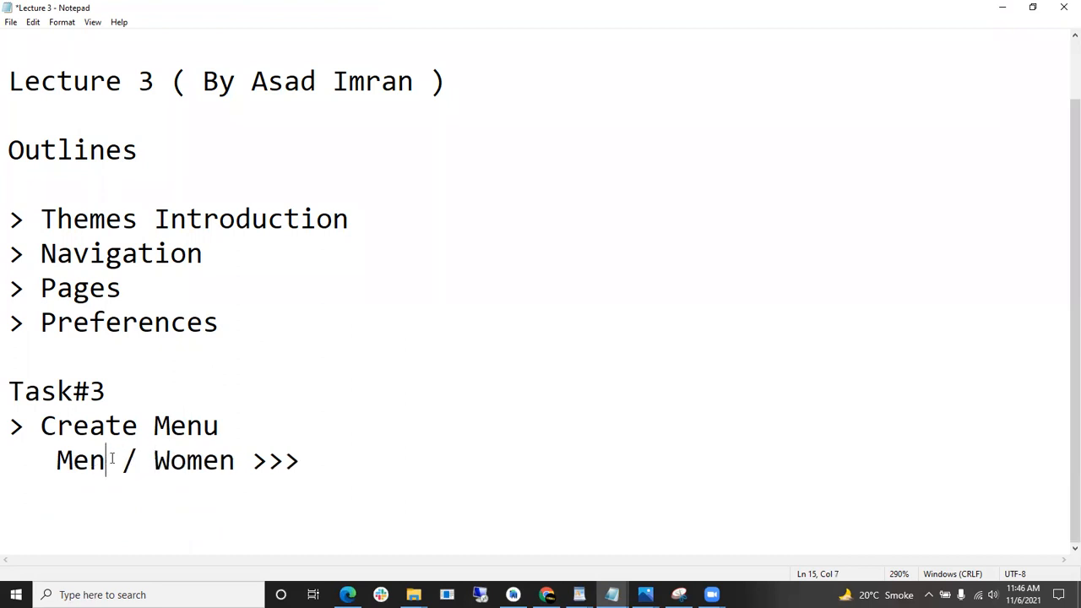
pyautogui.click(308, 451)
pyautogui.write('Tshirts/')
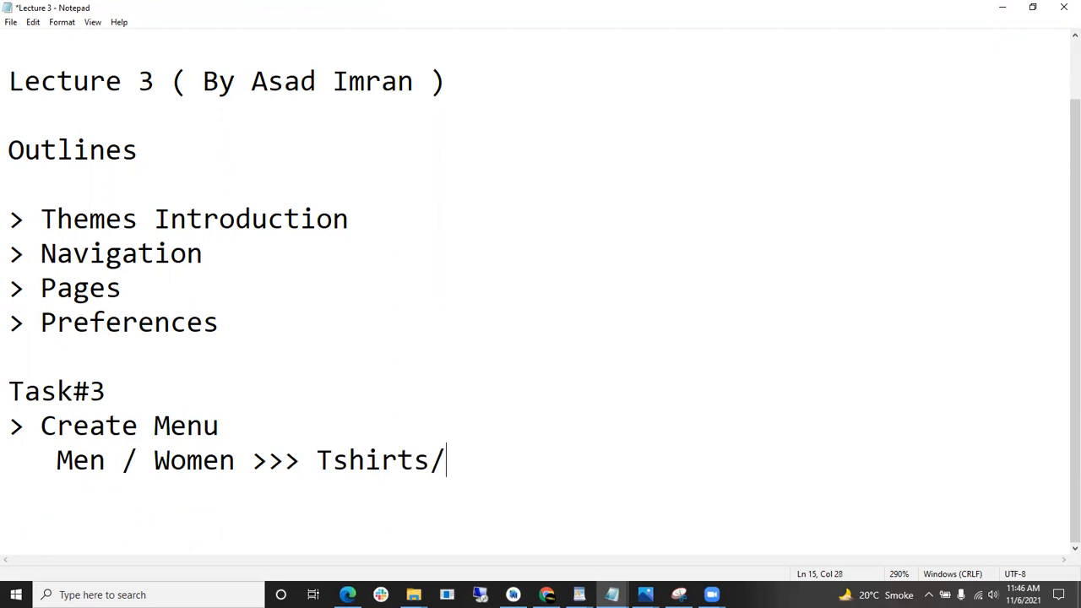
pyautogui.write('Hoodies/')
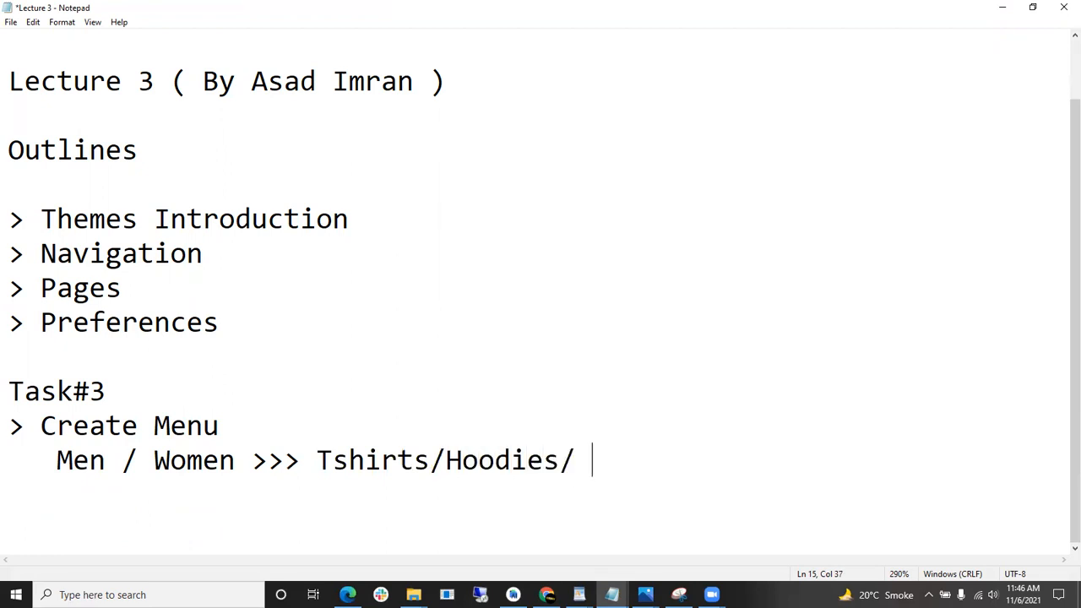
pyautogui.press('BackSpace')
pyautogui.write('Hats/Shoes')
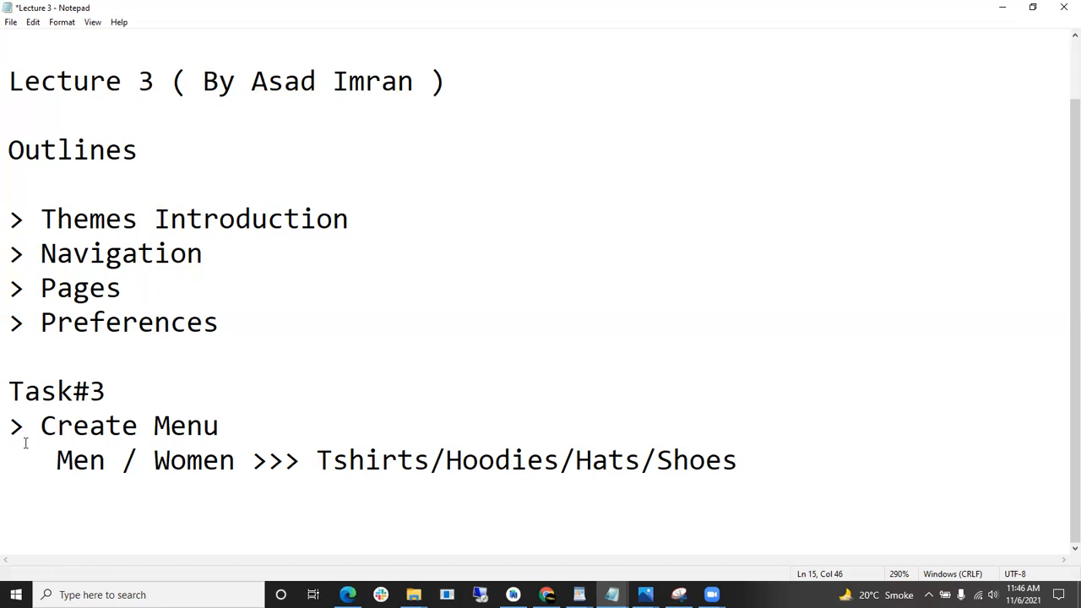
# - Add a '> About us / Contact us' line under the menu items
pyautogui.press('Return')
pyautogui.write('> Ab')
pyautogui.press('BackSpace')
pyautogui.write('bout us ')
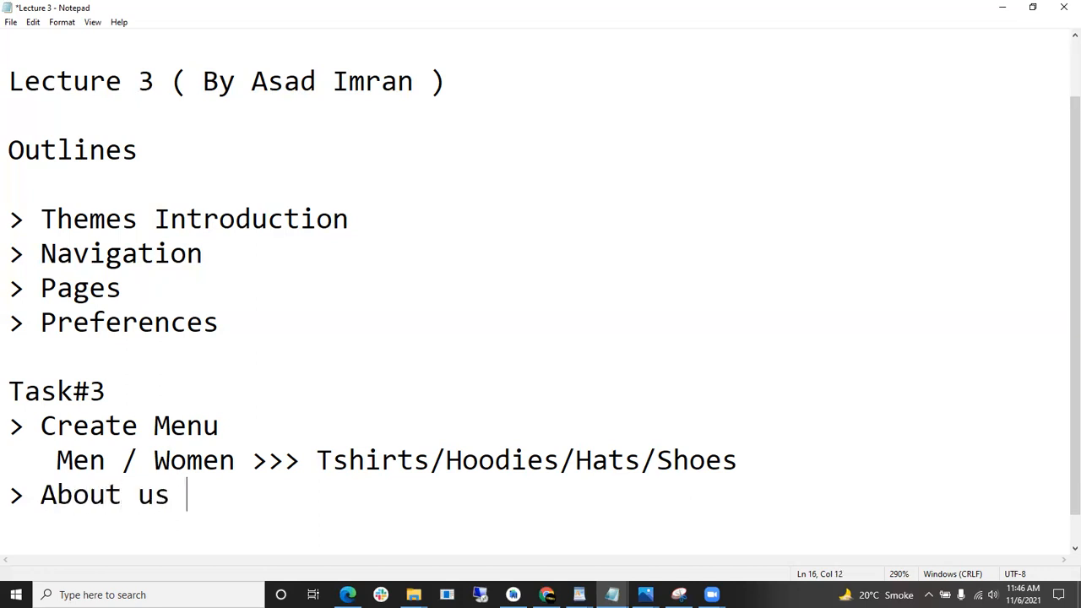
pyautogui.write('/ Contact us')
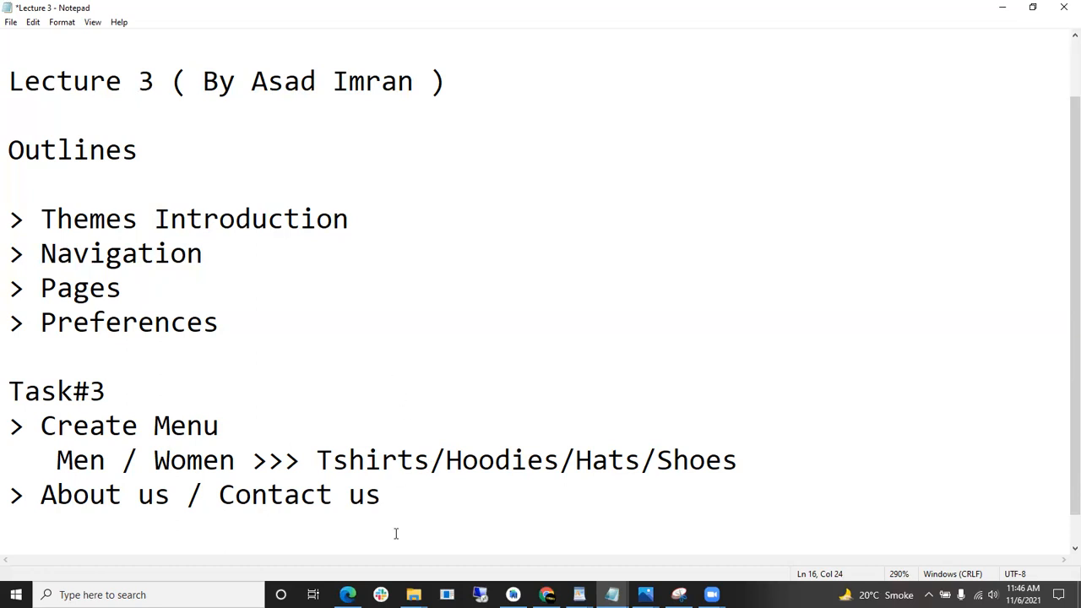
pyautogui.click(222, 423)
# - Highlight Men, Women and the Tshirts/Hoodies/Hats/Shoes submenu items on the menu line
pyautogui.click(104, 453)
pyautogui.hotkey('ctrl', 'shift', 'Left')
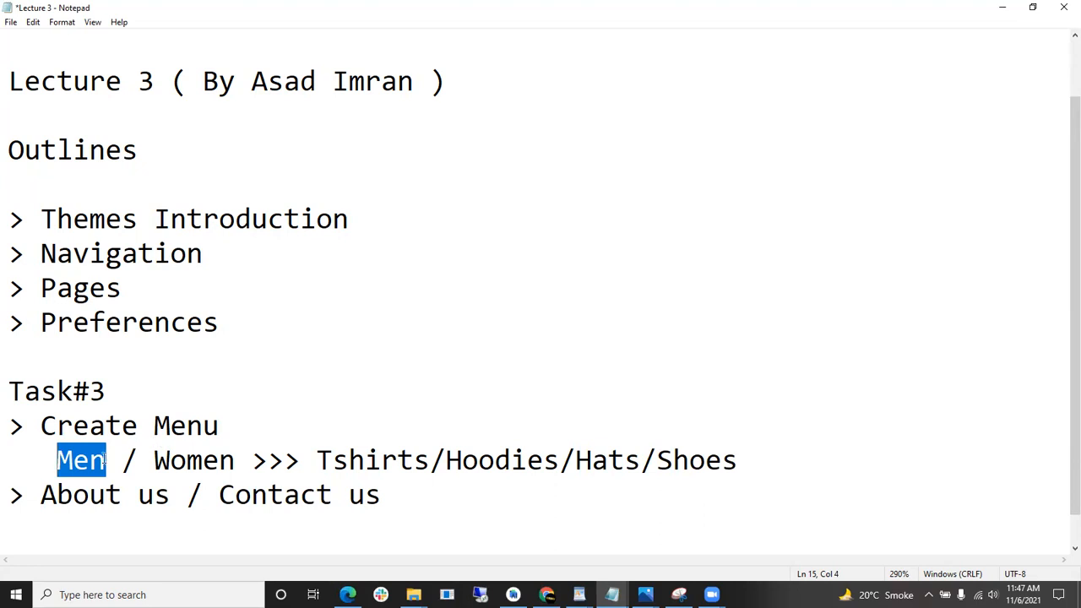
pyautogui.moveTo(316, 461); pyautogui.dragTo(739, 460)
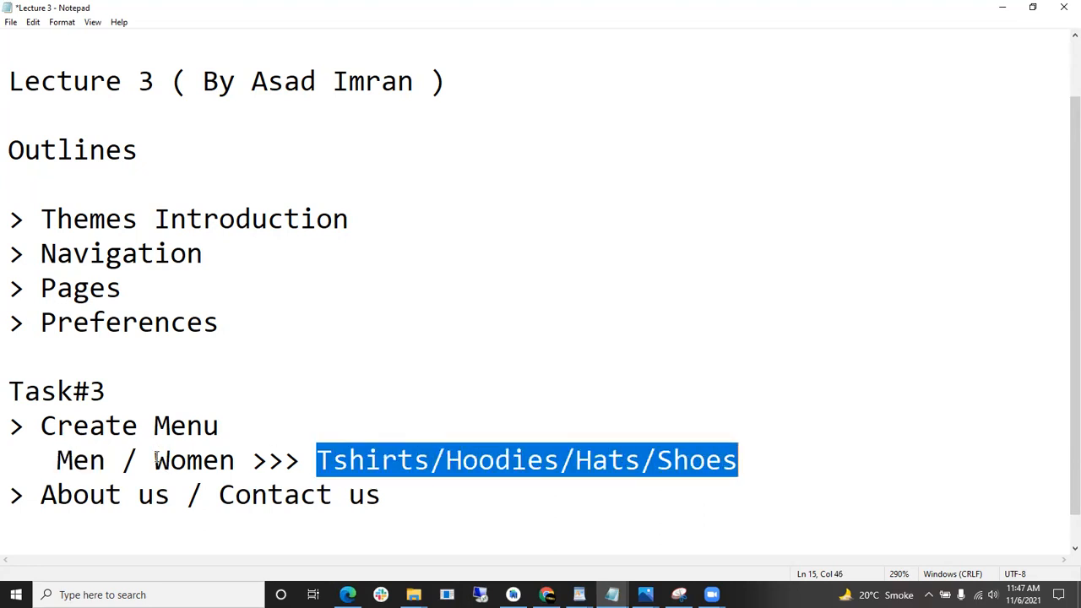
pyautogui.moveTo(154, 460); pyautogui.dragTo(218, 461)
pyautogui.moveTo(316, 461); pyautogui.dragTo(743, 458)
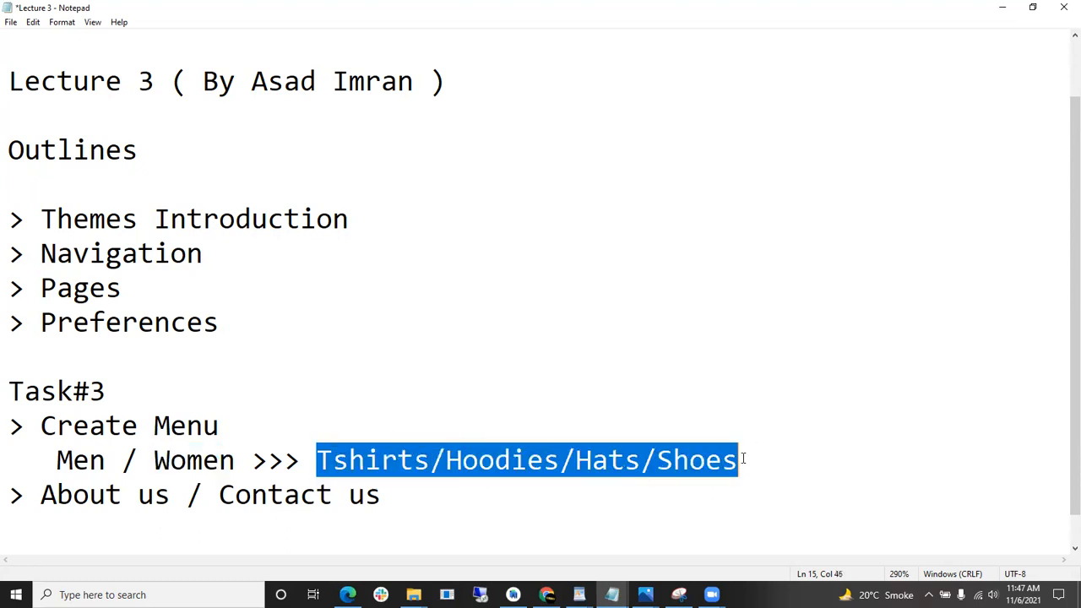
pyautogui.click(794, 468)
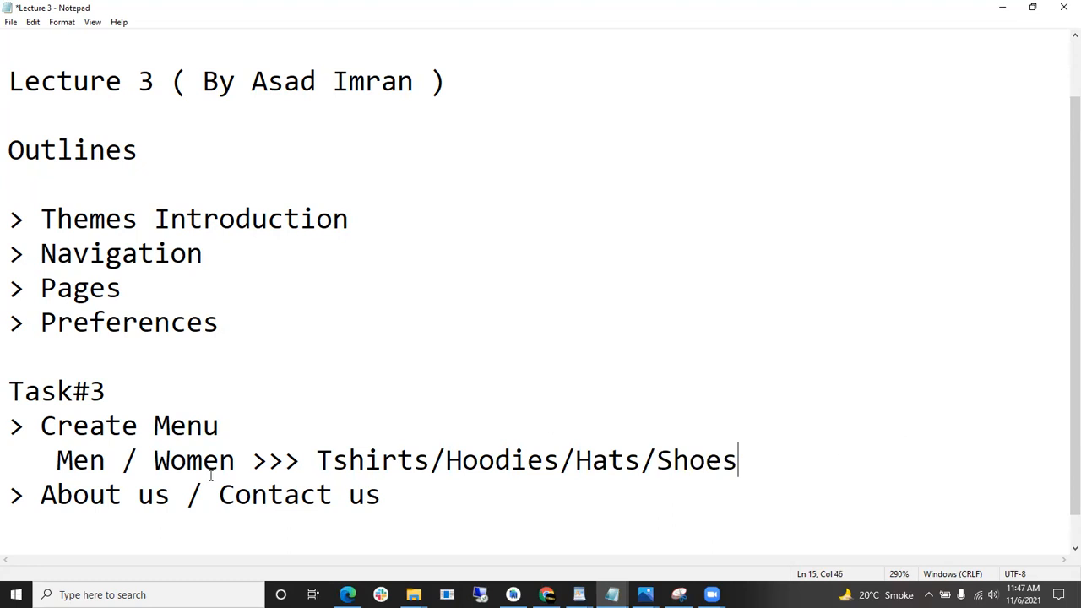
pyautogui.moveTo(106, 460); pyautogui.dragTo(57, 459)
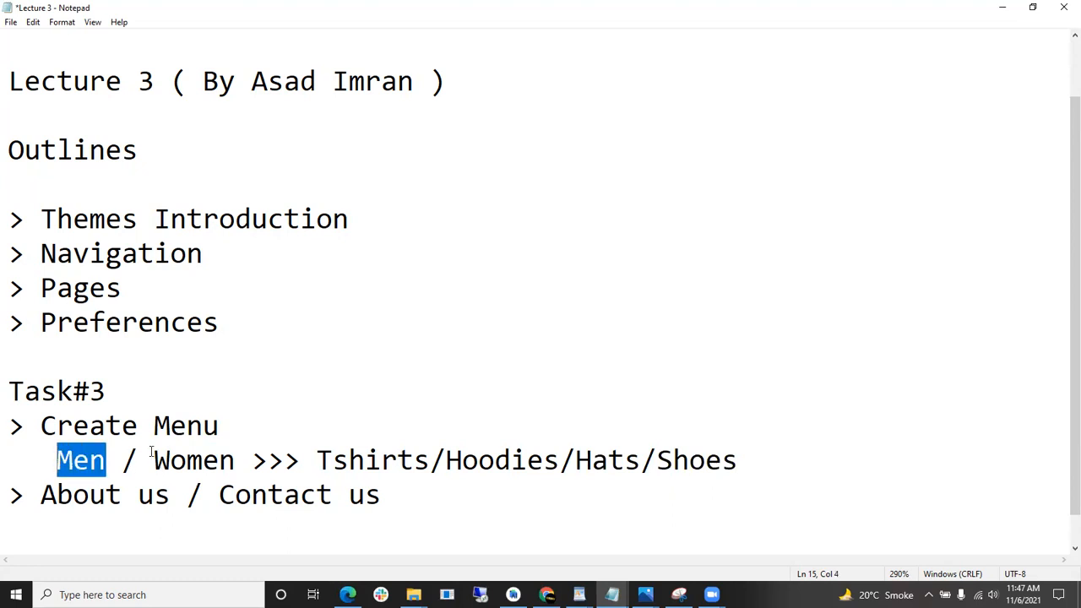
pyautogui.moveTo(153, 456); pyautogui.dragTo(236, 454)
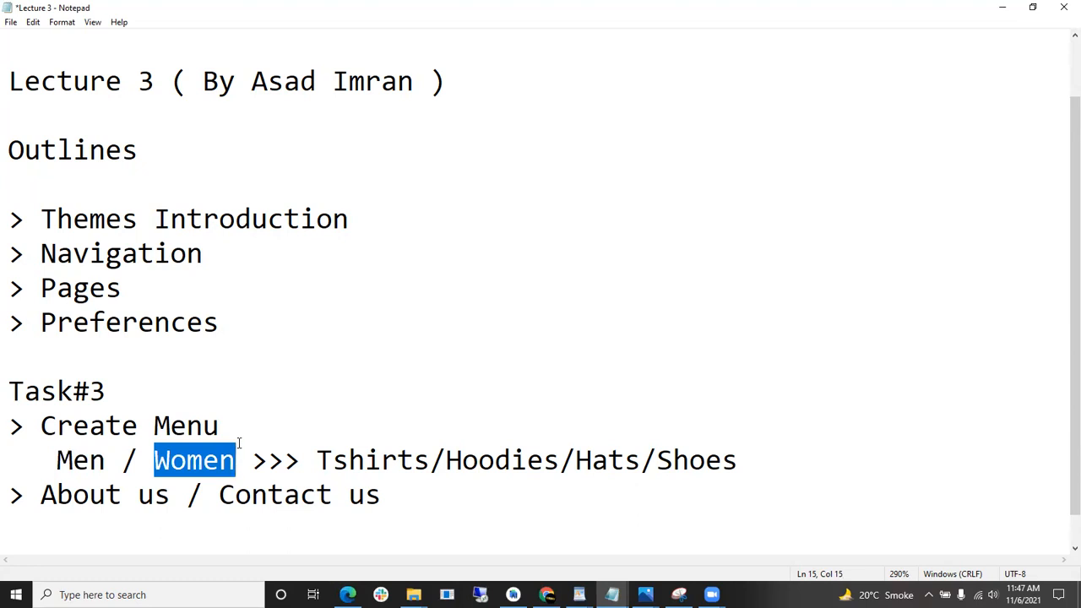
pyautogui.click(269, 421)
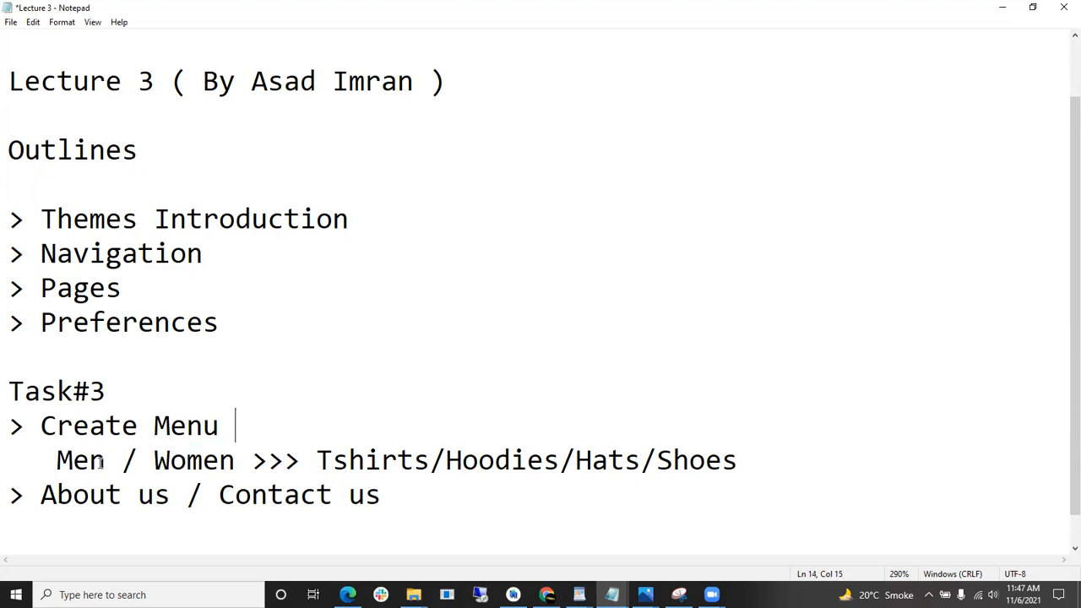
# - Point out the individual menu items Men, Women, Tshirts, Hats and Hoodies
pyautogui.moveTo(106, 460); pyautogui.dragTo(56, 462)
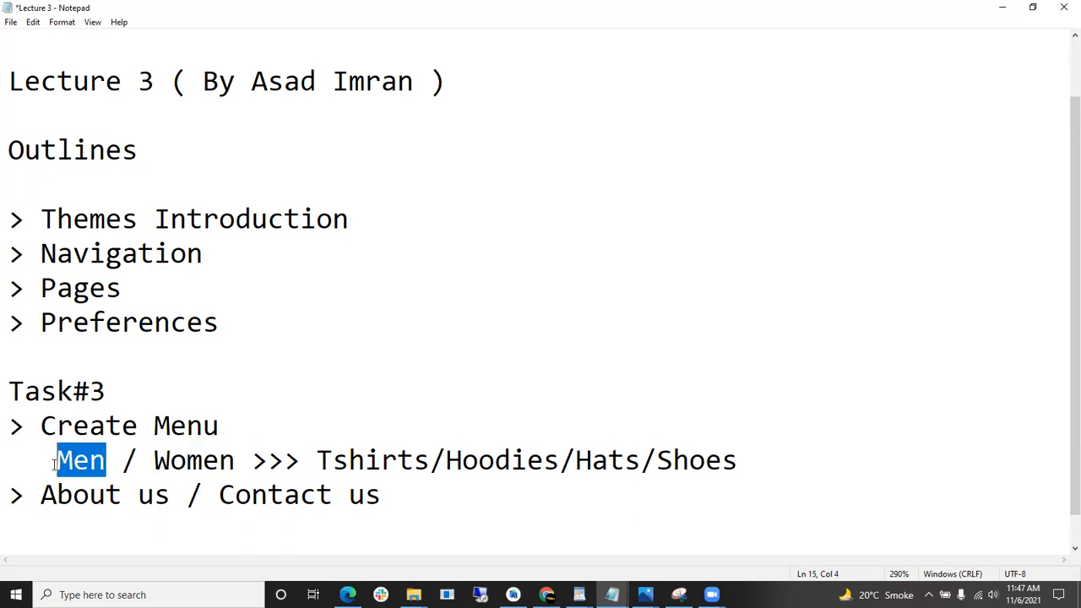
pyautogui.moveTo(252, 461); pyautogui.dragTo(169, 463)
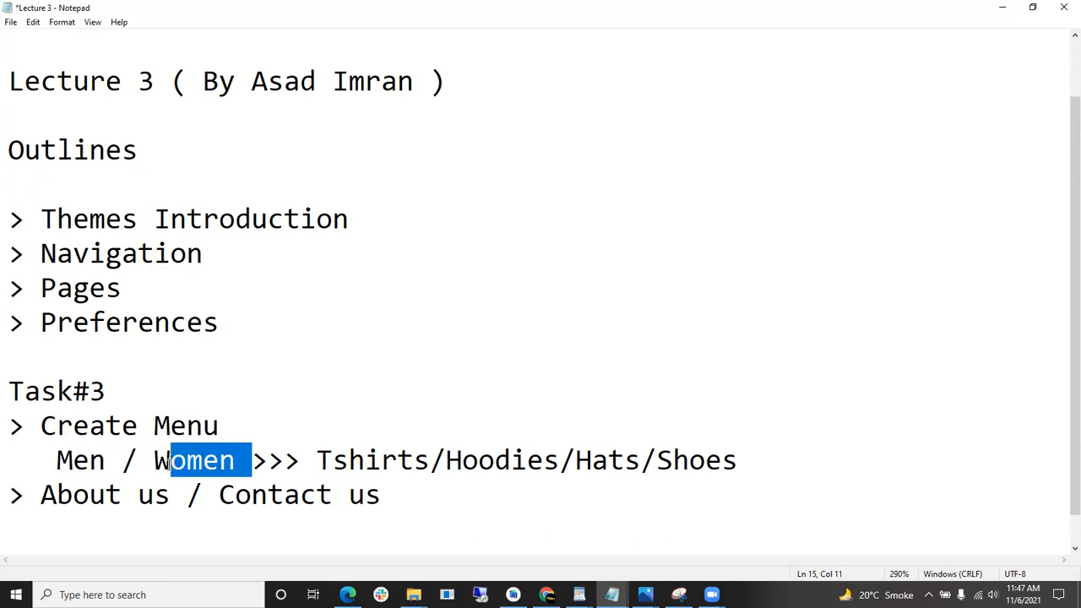
pyautogui.moveTo(316, 450); pyautogui.dragTo(437, 459)
pyautogui.click(478, 459)
pyautogui.moveTo(314, 459); pyautogui.dragTo(560, 445)
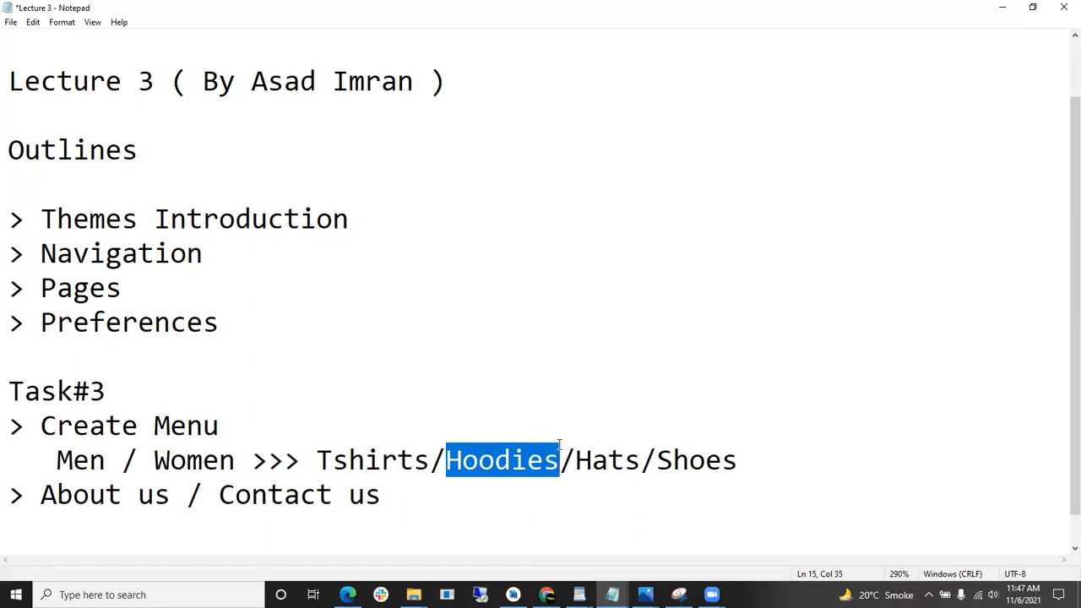
pyautogui.moveTo(575, 459); pyautogui.dragTo(772, 464)
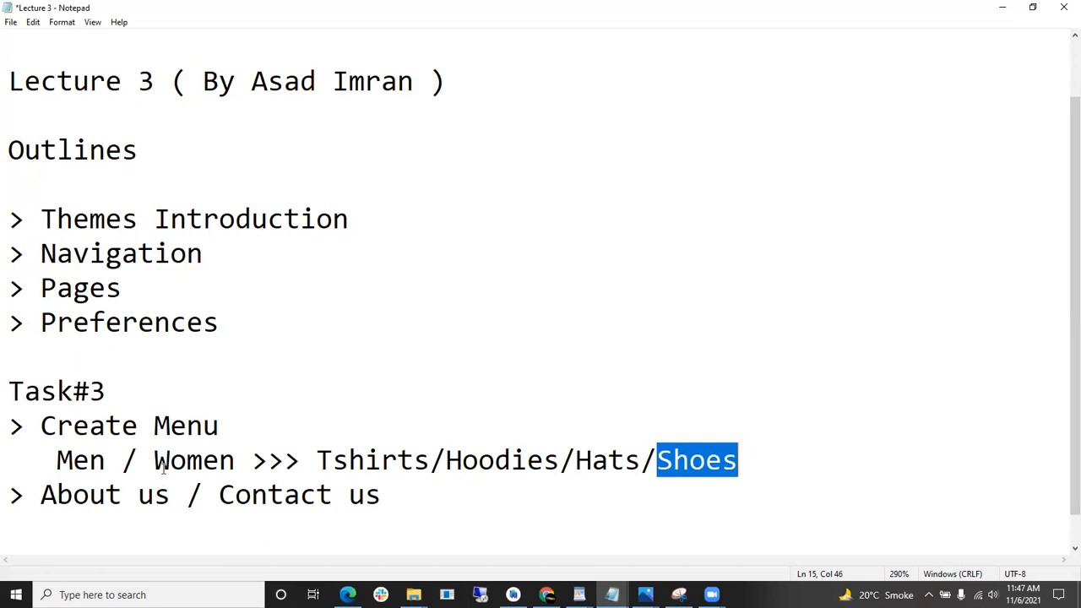
pyautogui.moveTo(170, 463); pyautogui.dragTo(252, 462)
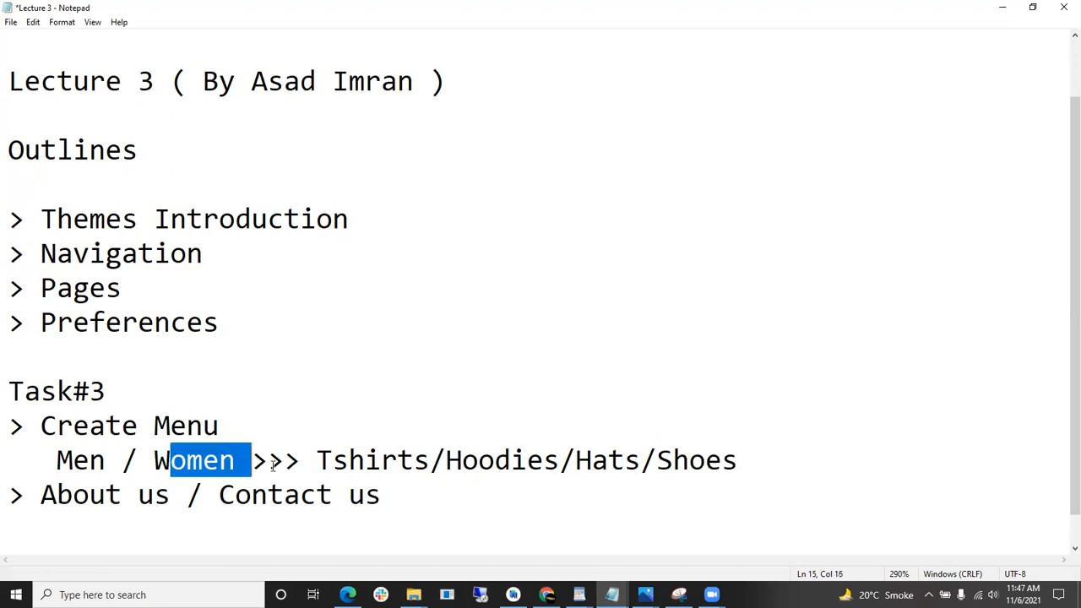
pyautogui.click(380, 460)
pyautogui.click(495, 460)
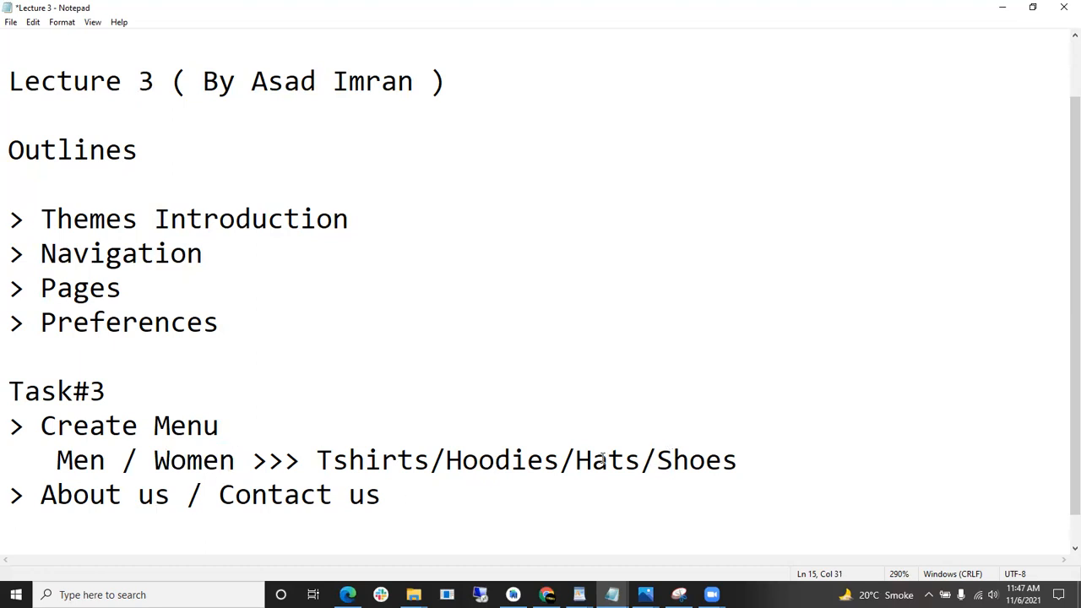
# - Insert a blank line after the Shoes line, above About us / Contact us
pyautogui.click(775, 451)
pyautogui.press('Return')
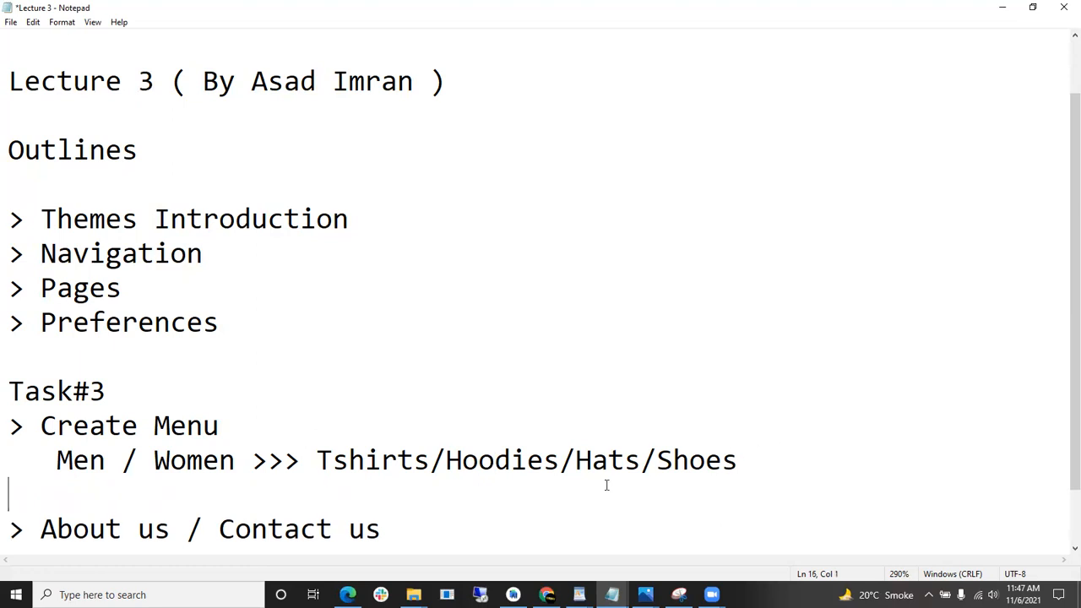
pyautogui.moveTo(762, 463); pyautogui.dragTo(39, 418)
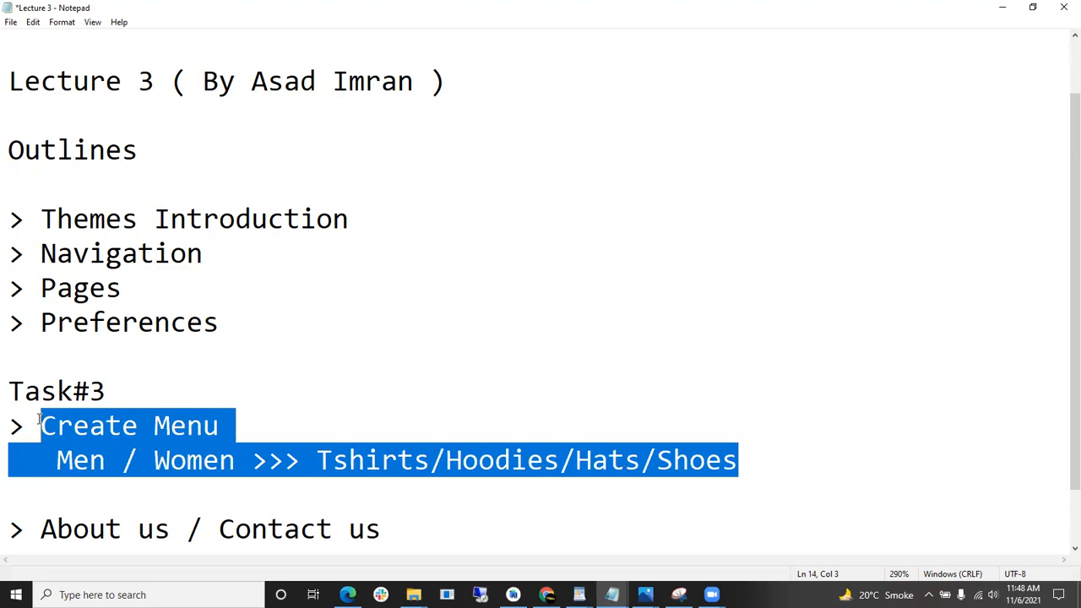
pyautogui.click(316, 381)
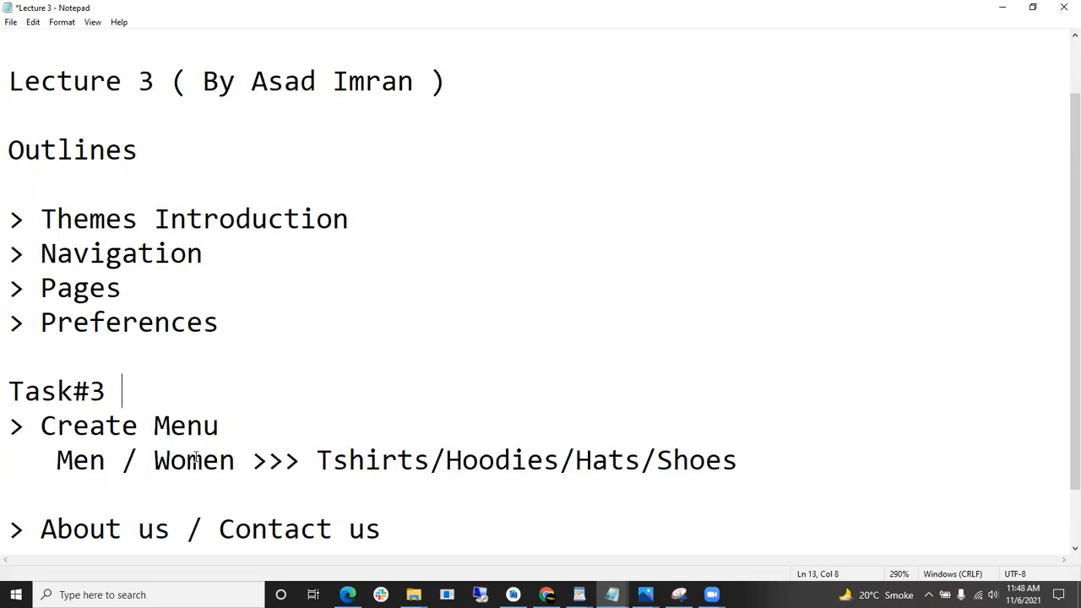
# - Re-highlight Men and the submenu list while reviewing the Task#3 menu
pyautogui.moveTo(57, 460); pyautogui.dragTo(107, 461)
pyautogui.moveTo(316, 460); pyautogui.dragTo(723, 460)
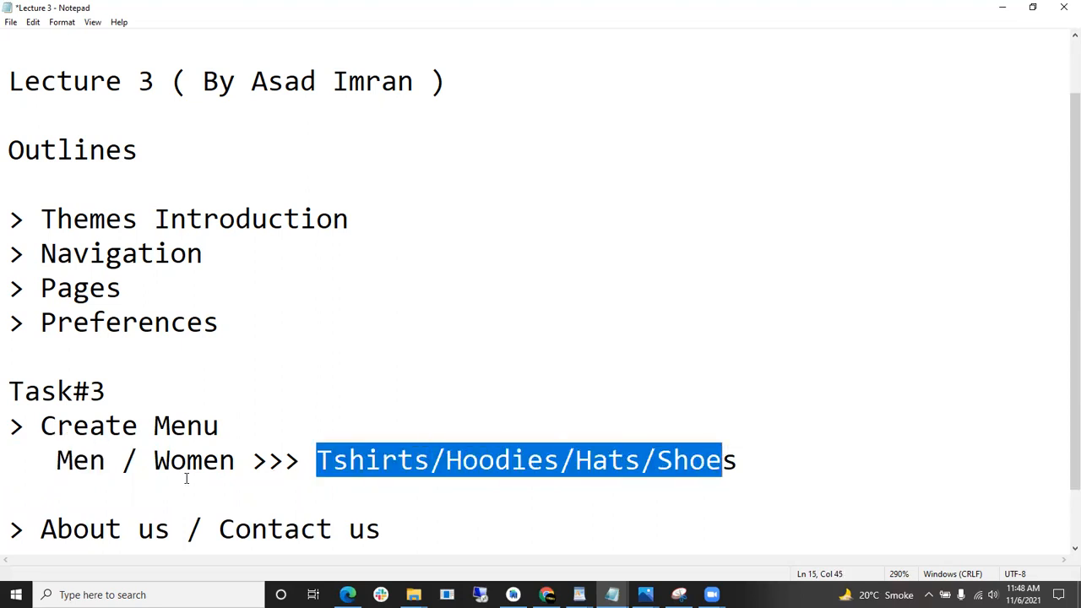
pyautogui.moveTo(153, 461); pyautogui.dragTo(659, 463)
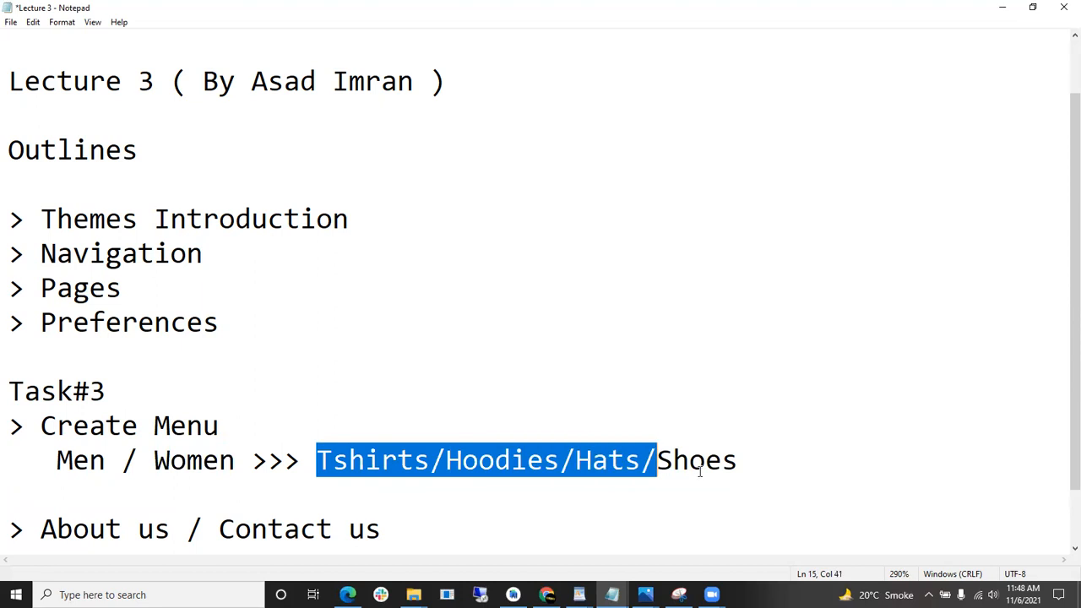
pyautogui.click(762, 478)
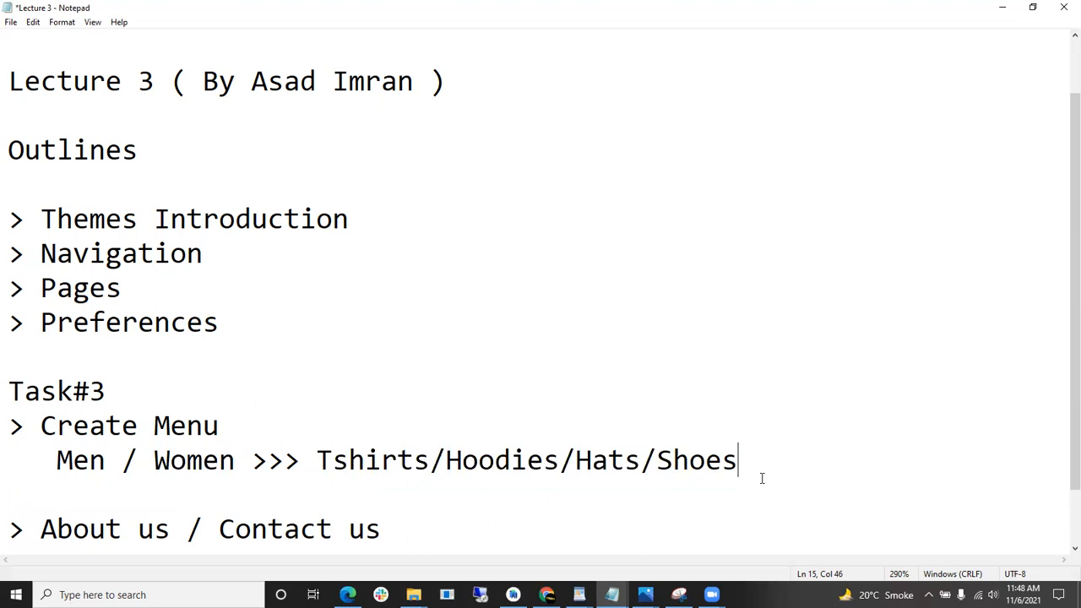
pyautogui.moveTo(756, 451); pyautogui.dragTo(414, 436)
pyautogui.click(434, 418)
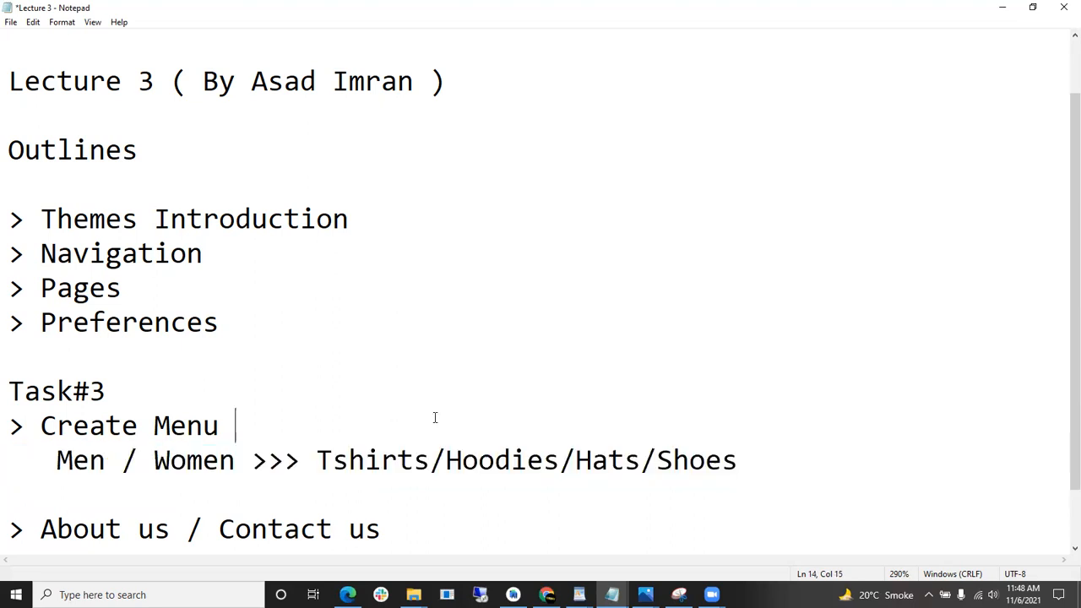
pyautogui.doubleClick(103, 456)
pyautogui.moveTo(332, 460); pyautogui.dragTo(739, 459)
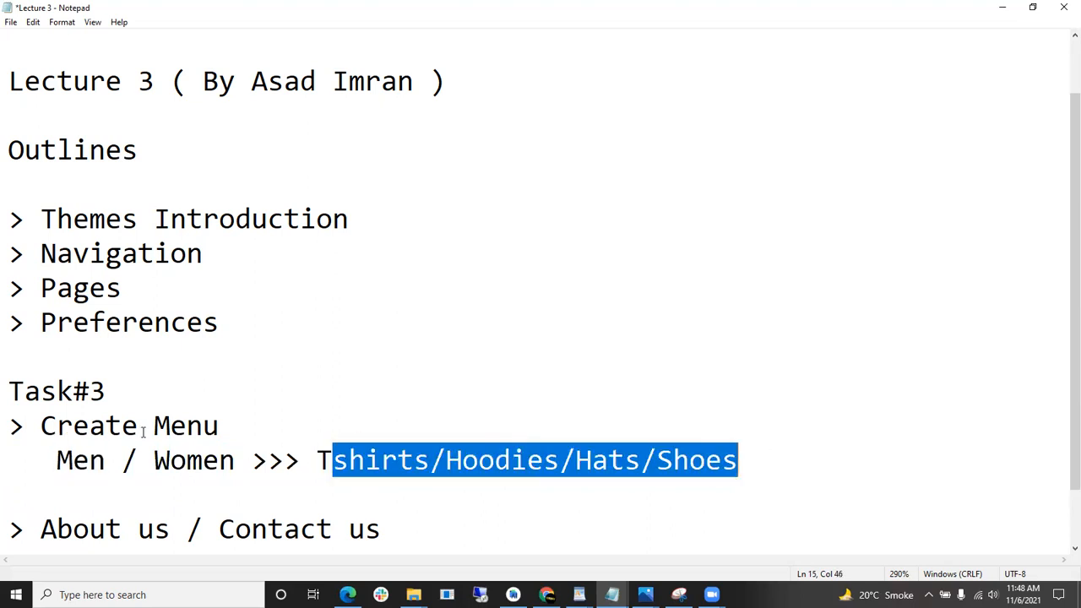
pyautogui.moveTo(208, 461); pyautogui.dragTo(188, 460)
pyautogui.moveTo(348, 461); pyautogui.dragTo(545, 460)
pyautogui.click(710, 392)
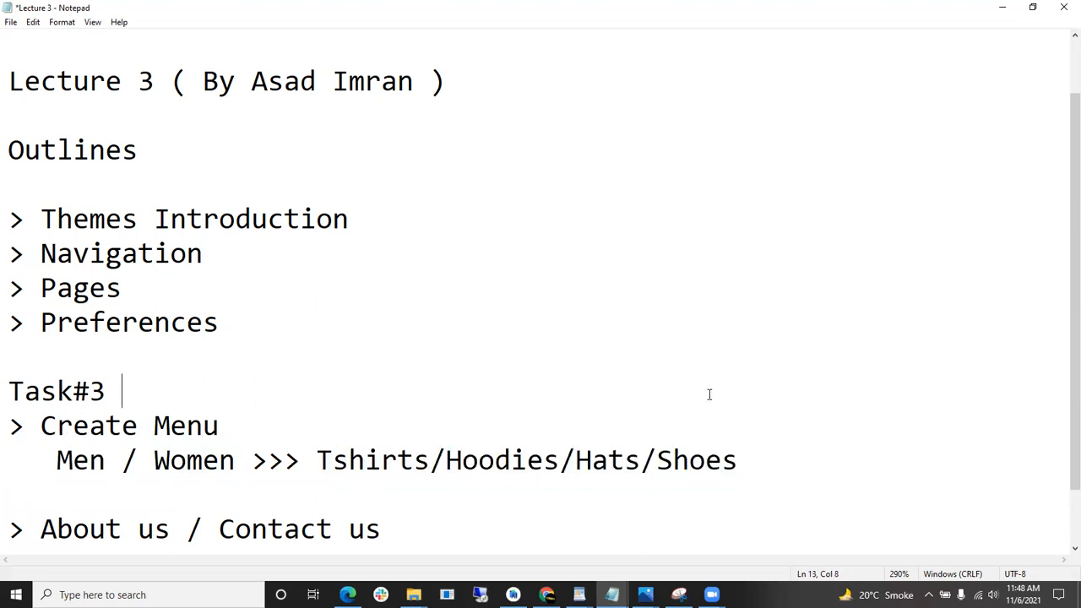
# - Type the contact Gmail address on a new line below About us / Contact us
pyautogui.scroll(-1, 161, 416)
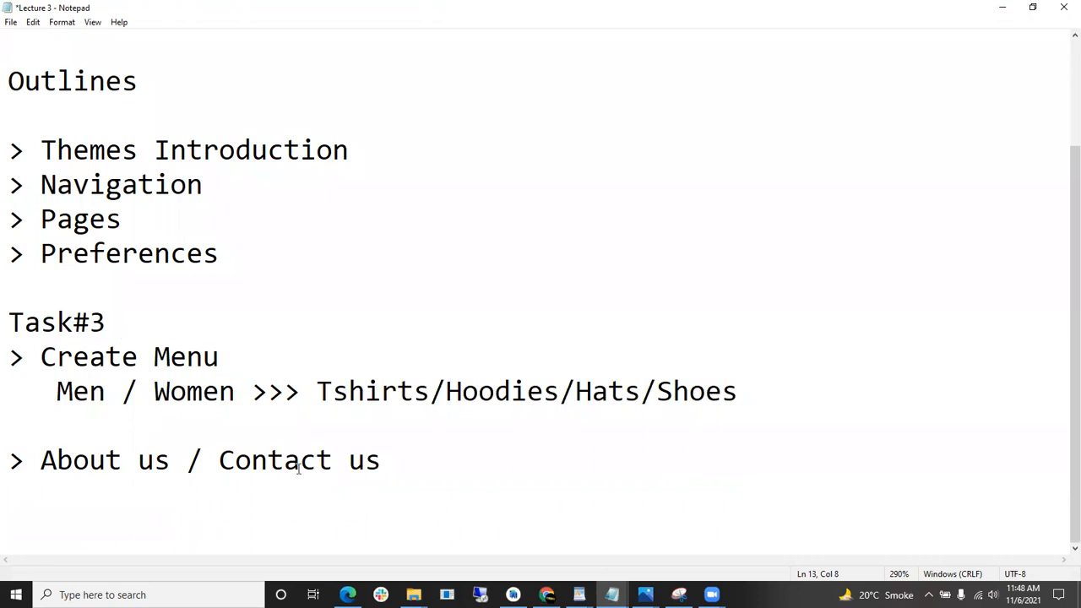
pyautogui.scroll(2, 377, 364)
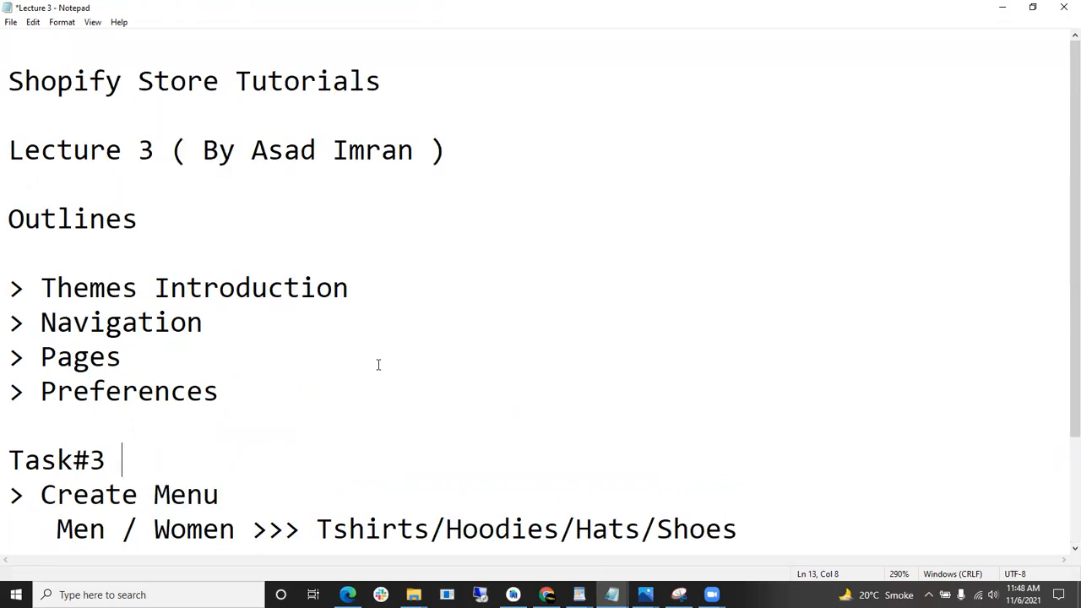
pyautogui.scroll(-2, 394, 364)
pyautogui.click(442, 449)
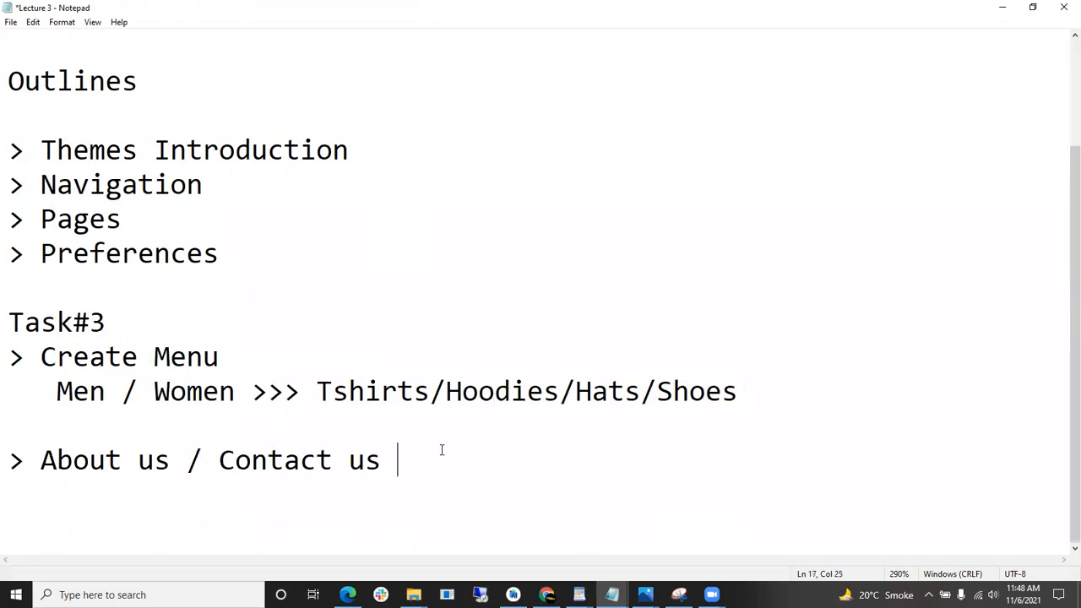
pyautogui.press('Return')
pyautogui.press('Return')
pyautogui.press('Return')
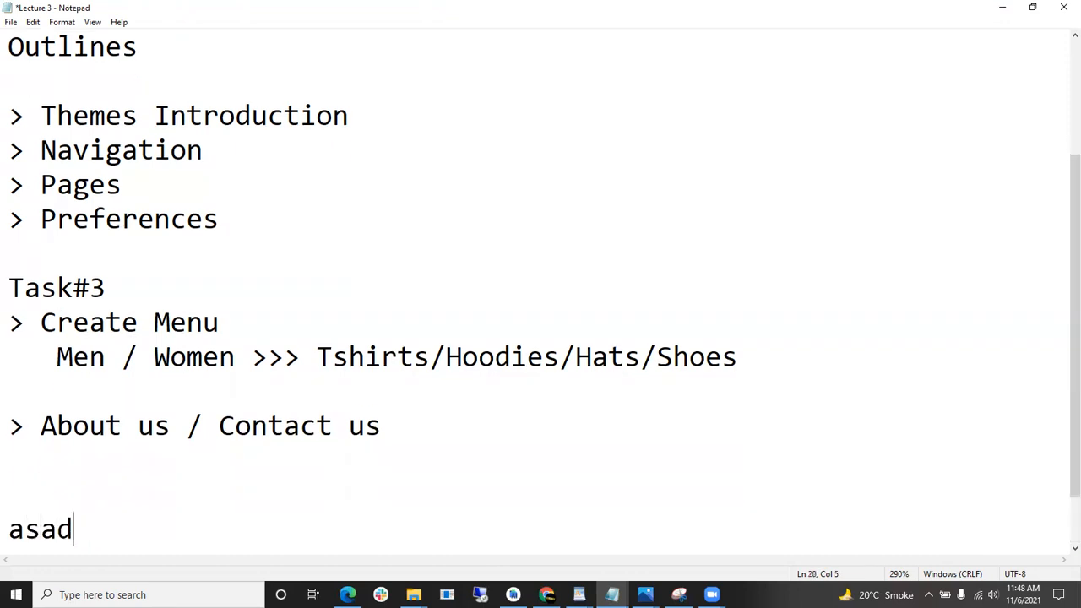
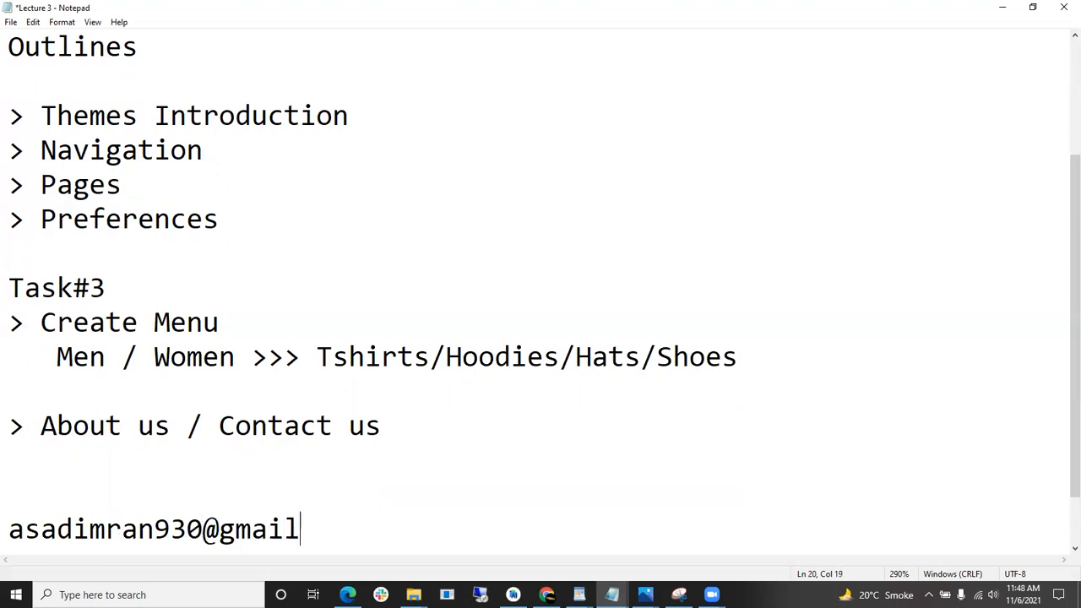
# - Remove the extra blank line above the e-mail address and leave Notepad
pyautogui.moveTo(372, 526); pyautogui.dragTo(7, 525)
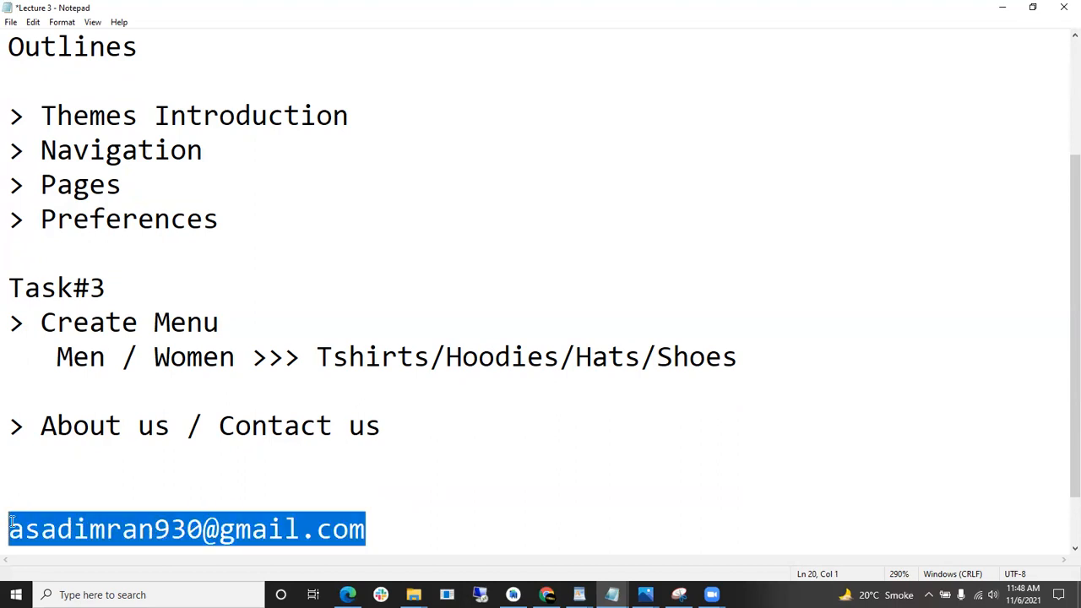
pyautogui.click(37, 485)
pyautogui.press('BackSpace')
pyautogui.click(365, 496)
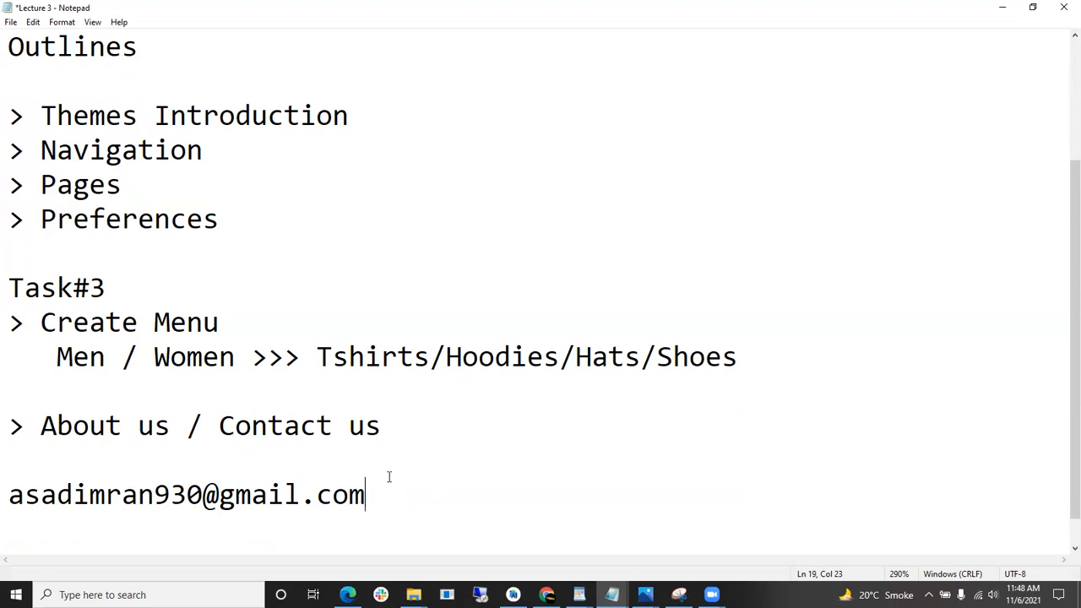
pyautogui.scroll(1, 471, 452)
pyautogui.scroll(-2, 471, 453)
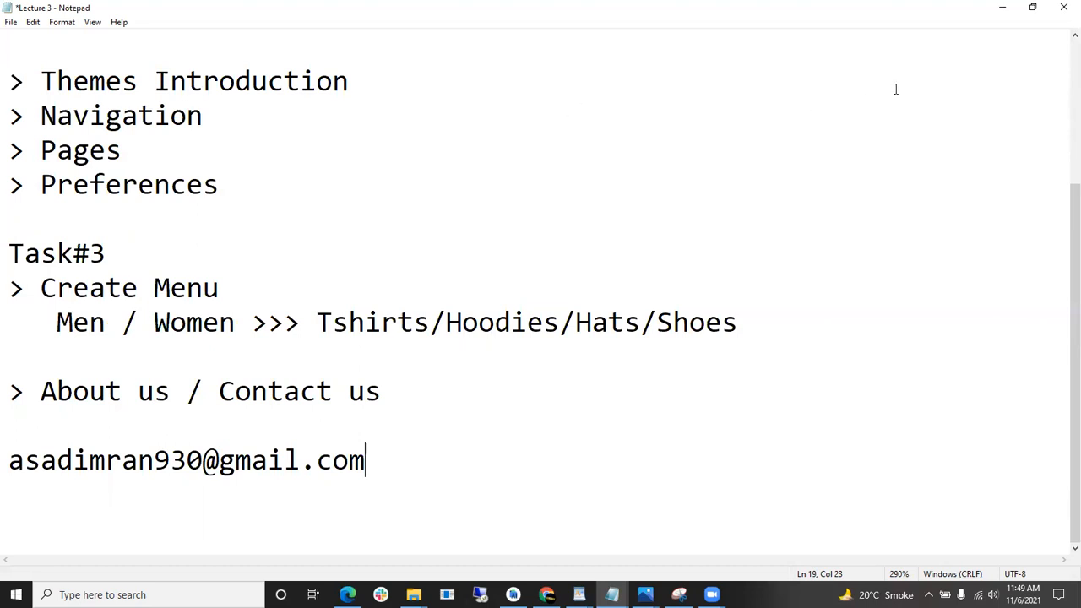
pyautogui.hotkey('alt', 'Tab')
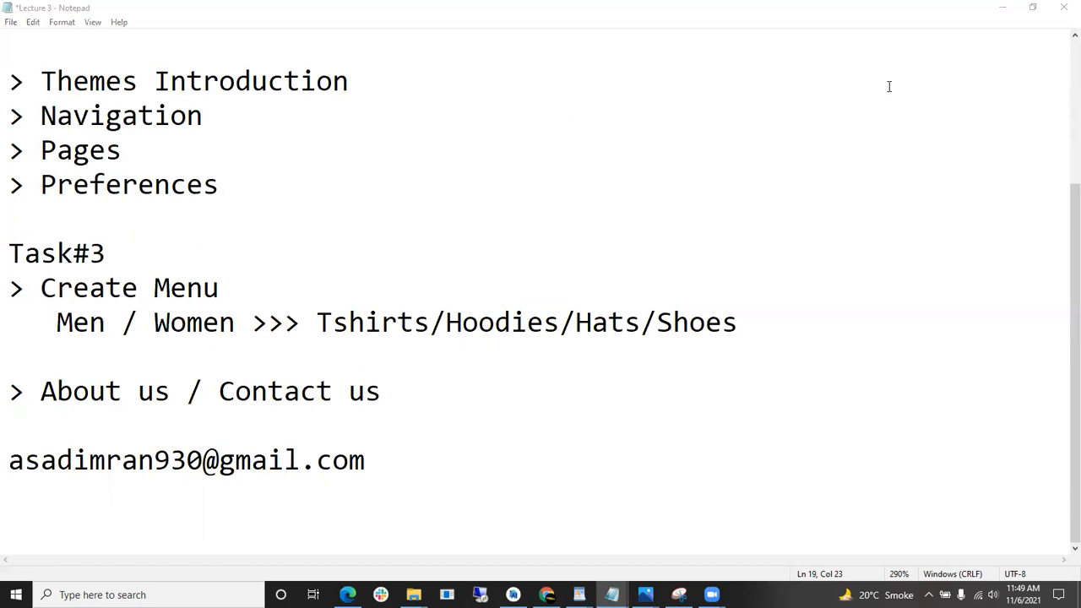